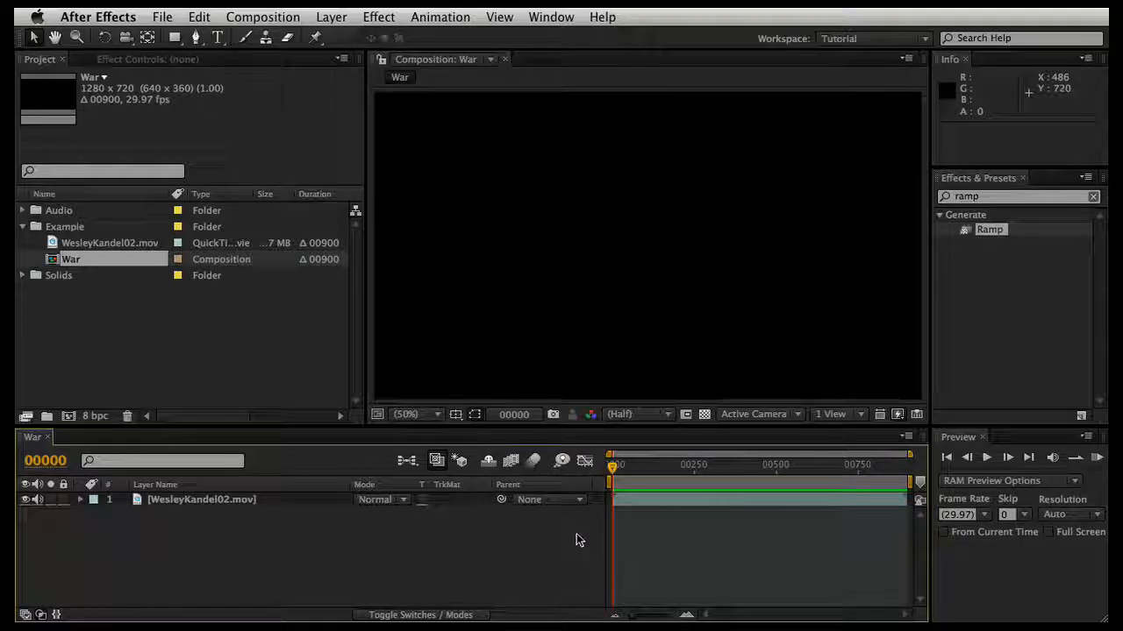
Step: Create a composition named Test using the HDV/HDTV 720 29.97 preset with a duration of 900 frames
click(69, 416)
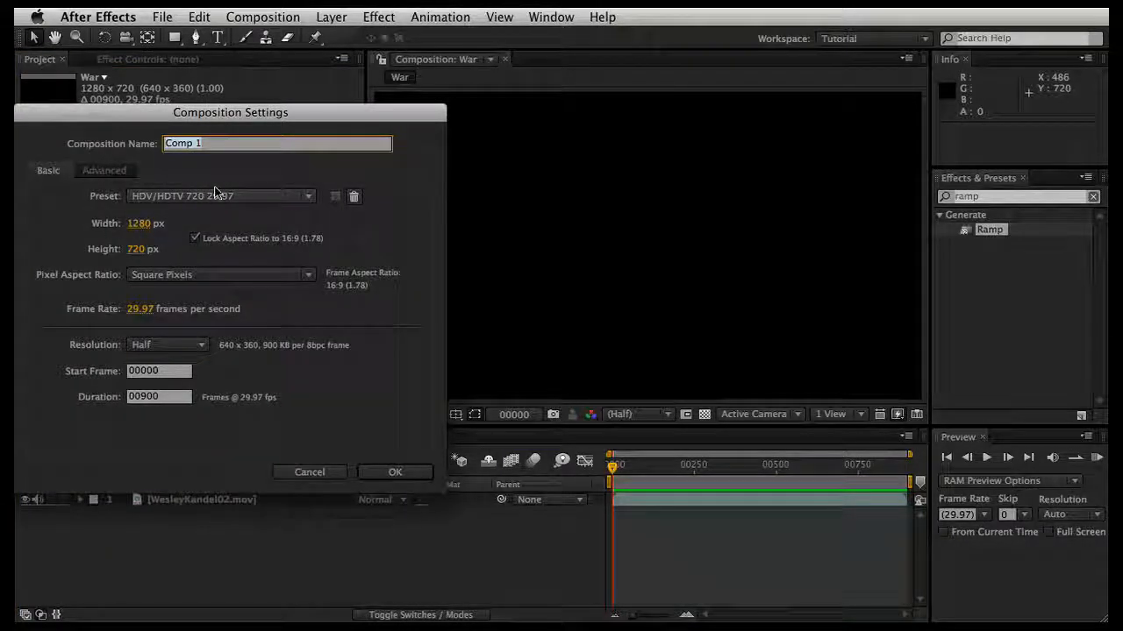
text(Test)
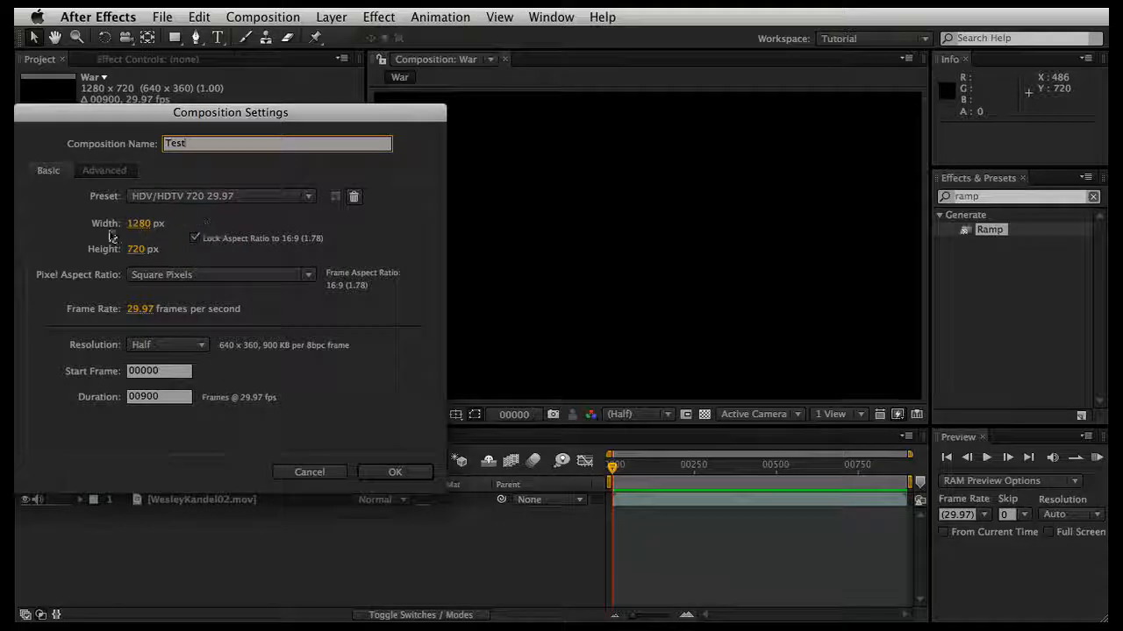
click(390, 475)
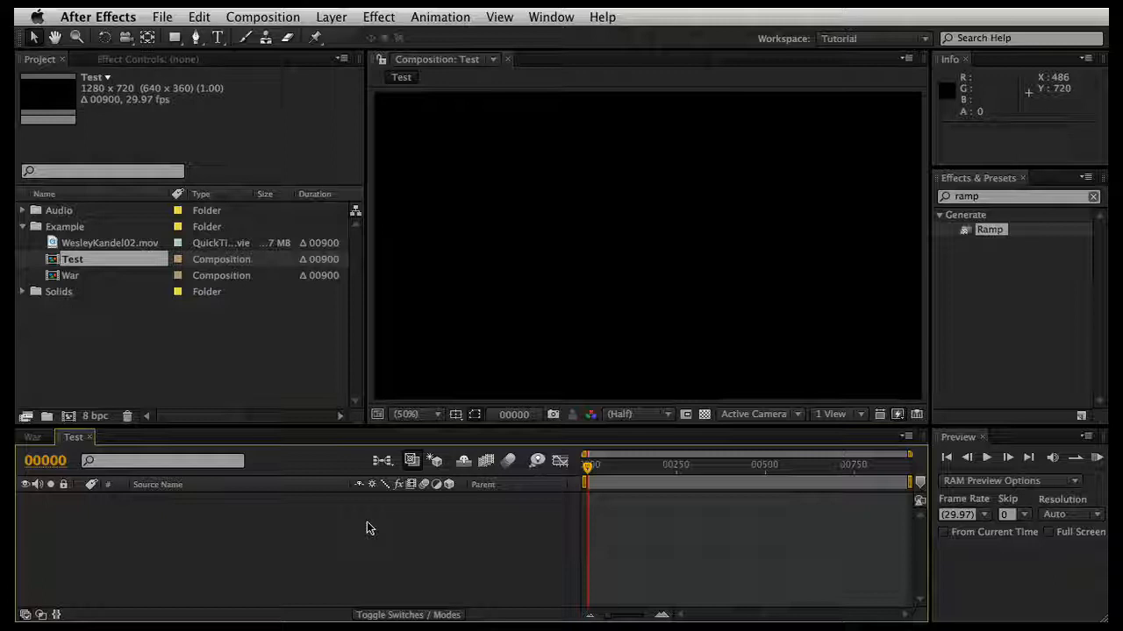
Step: Add a black (000000) solid layer named Form at 1280 x 720 px to the Test composition
key(super+y)
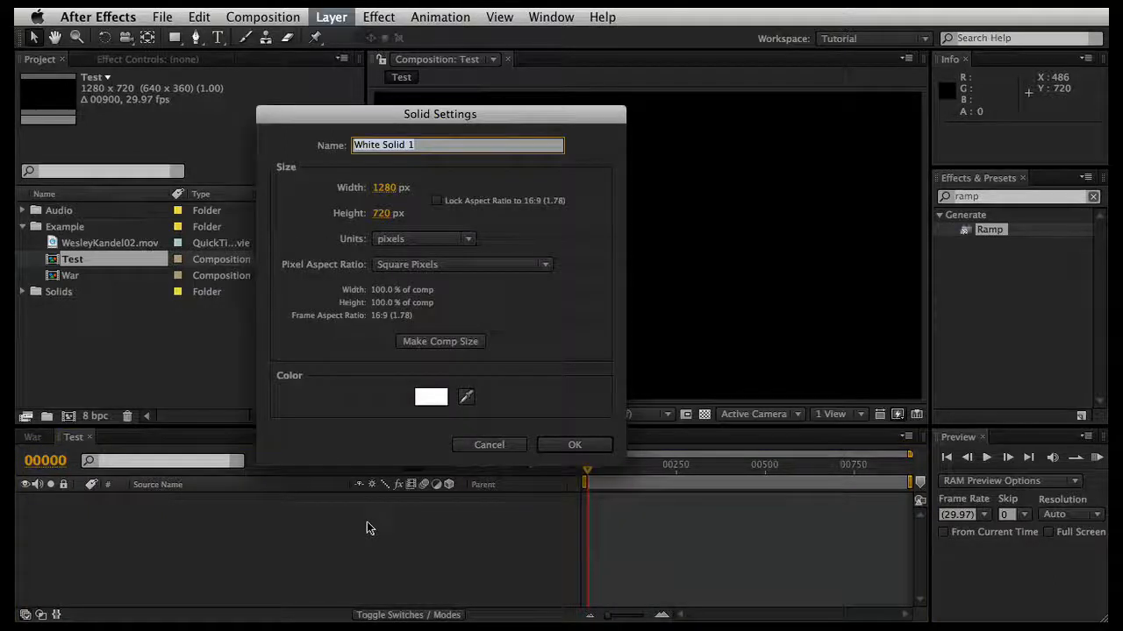
click(431, 396)
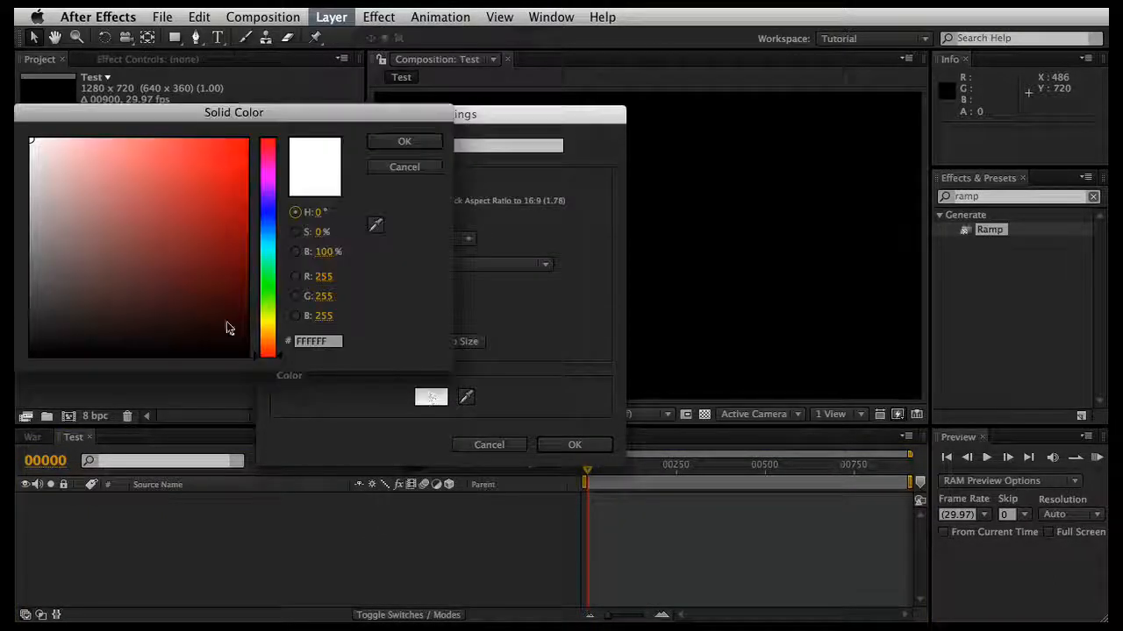
click(31, 355)
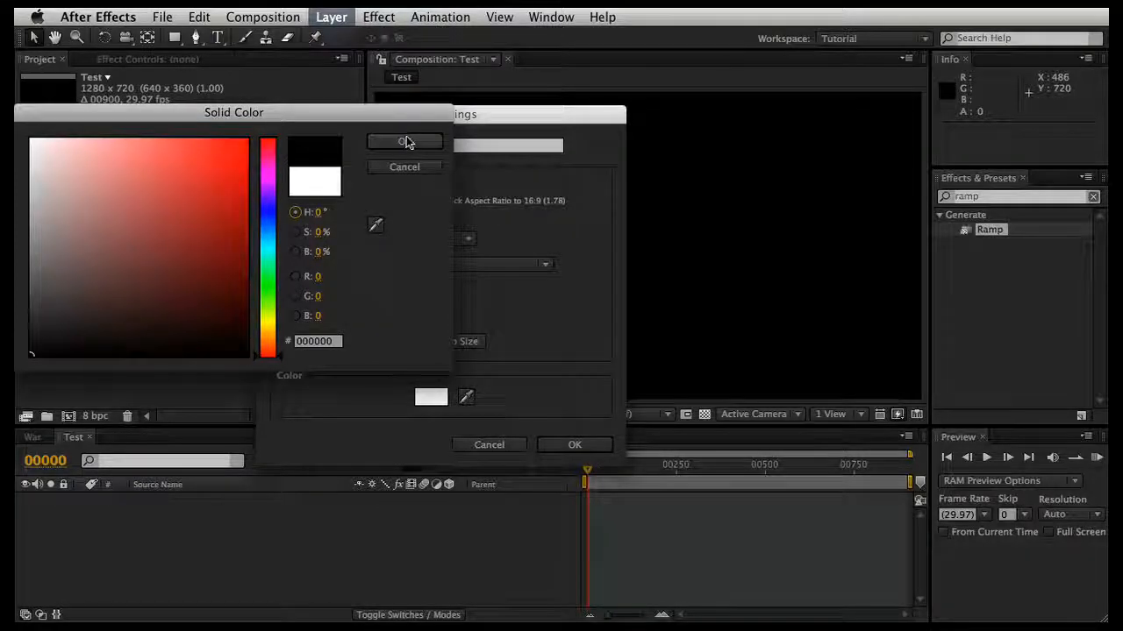
click(406, 141)
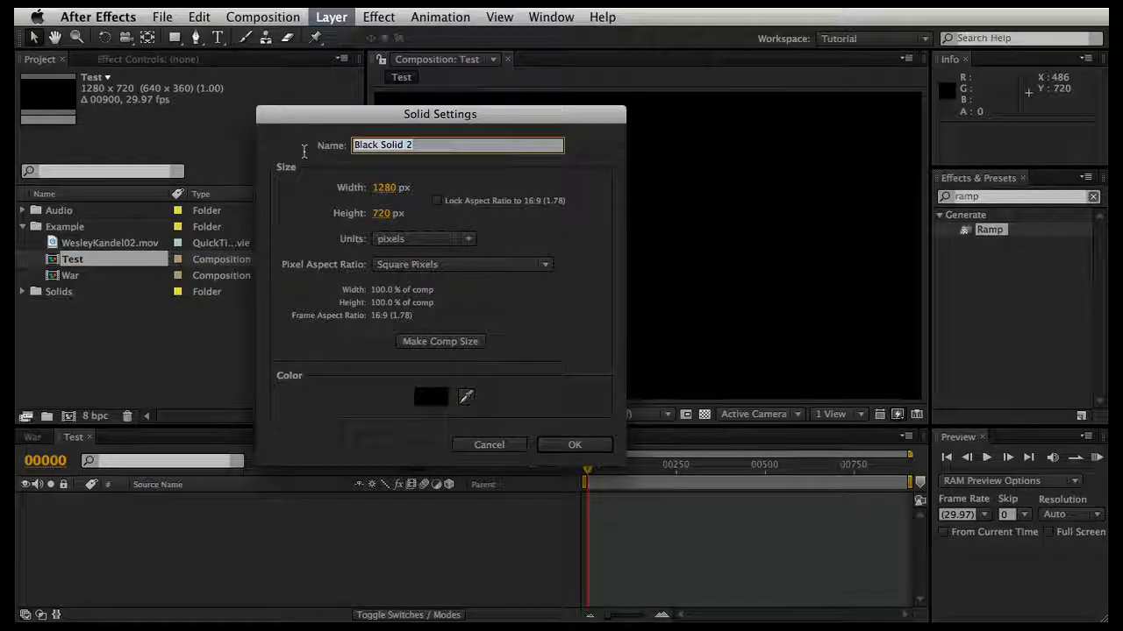
text(Form)
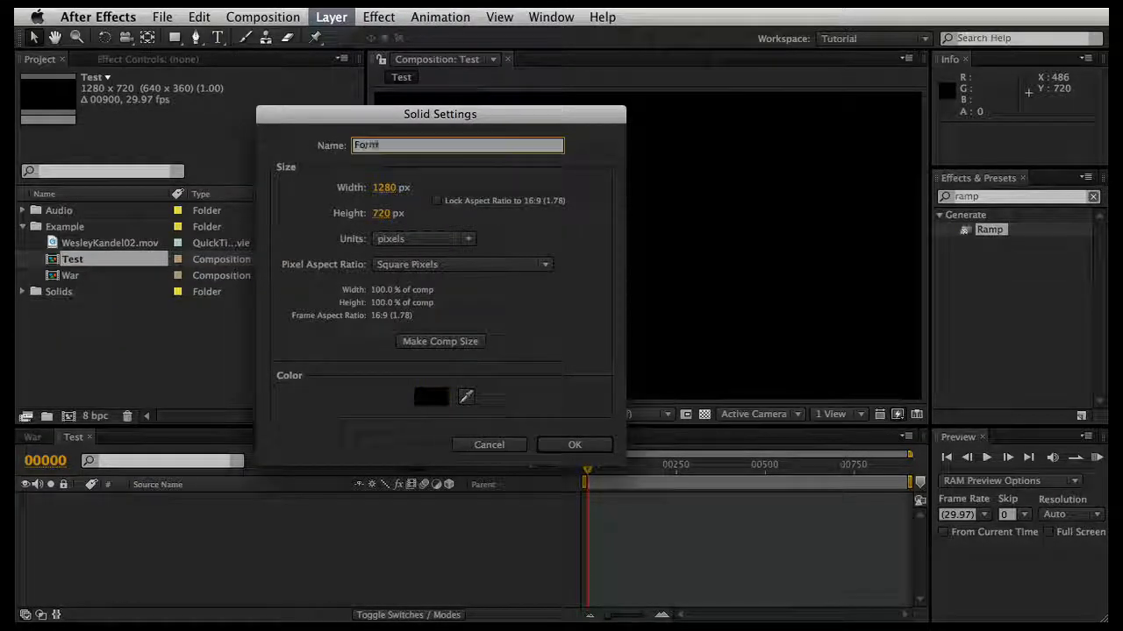
key(Return)
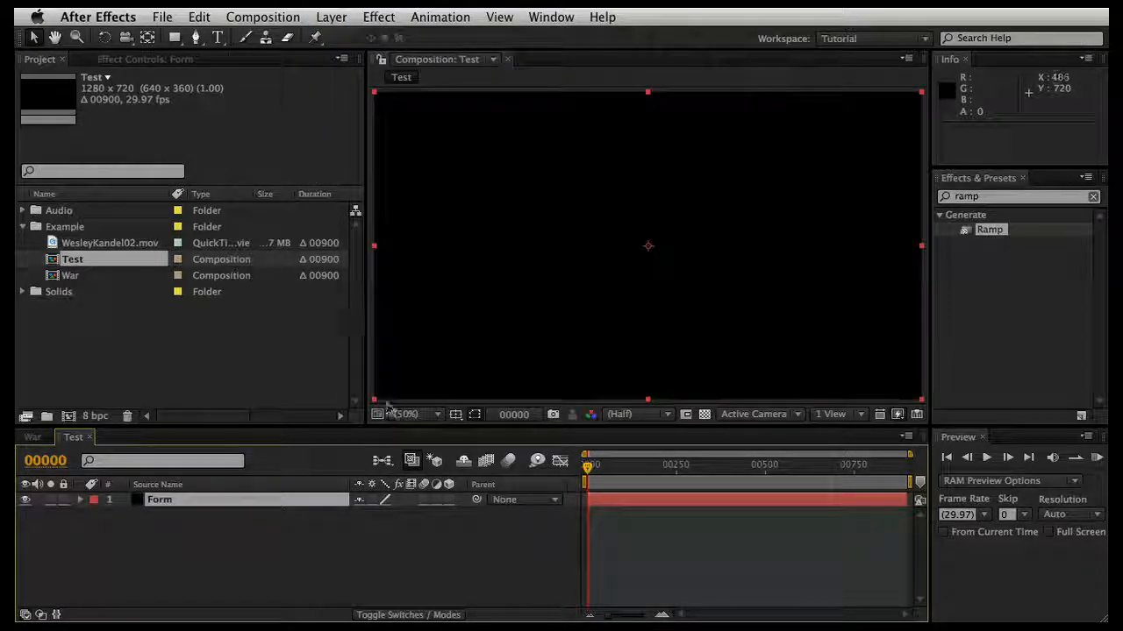
Step: Add a white (FFFFFF) solid layer named Ramp at 1280 x 720 px
right_click(266, 536)
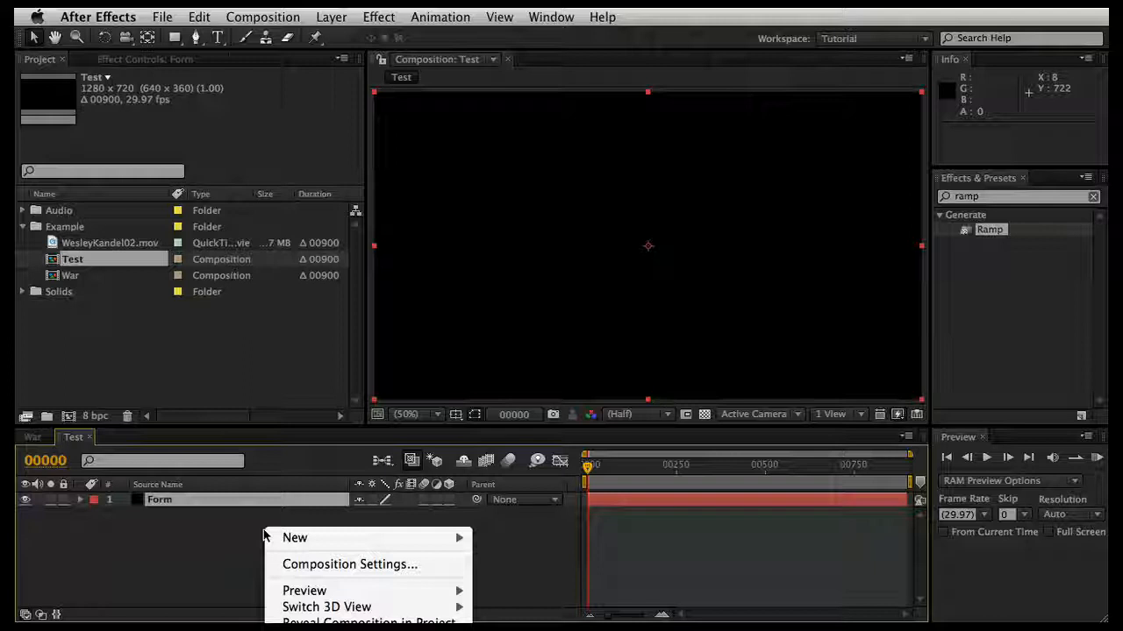
mouse_move(286, 537)
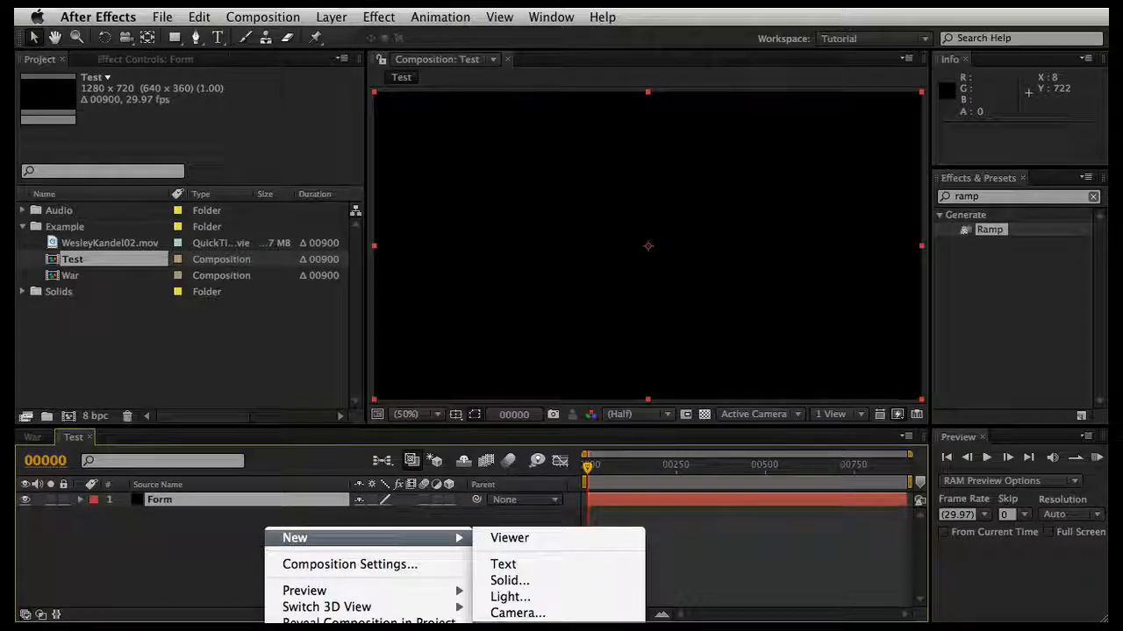
click(525, 581)
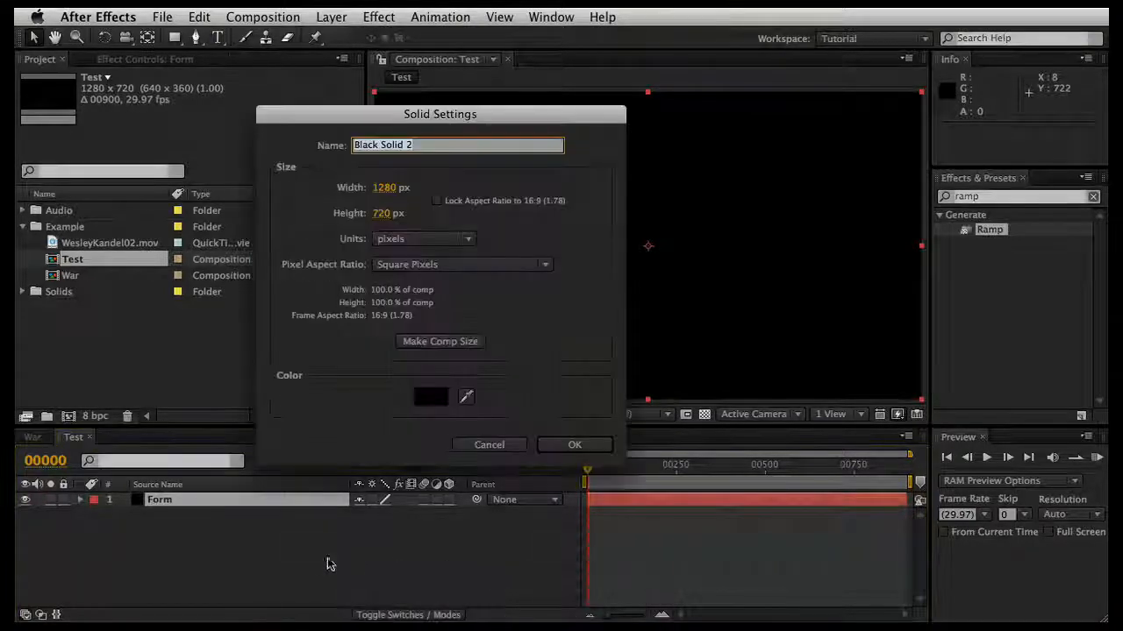
click(431, 398)
text(FFFFFF)
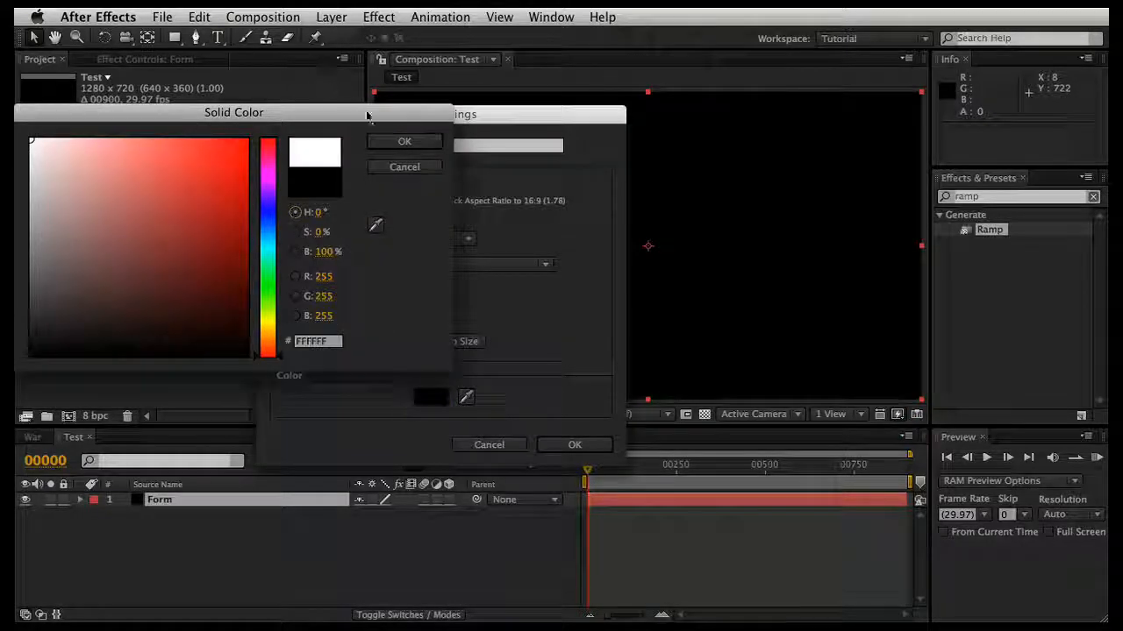
click(380, 141)
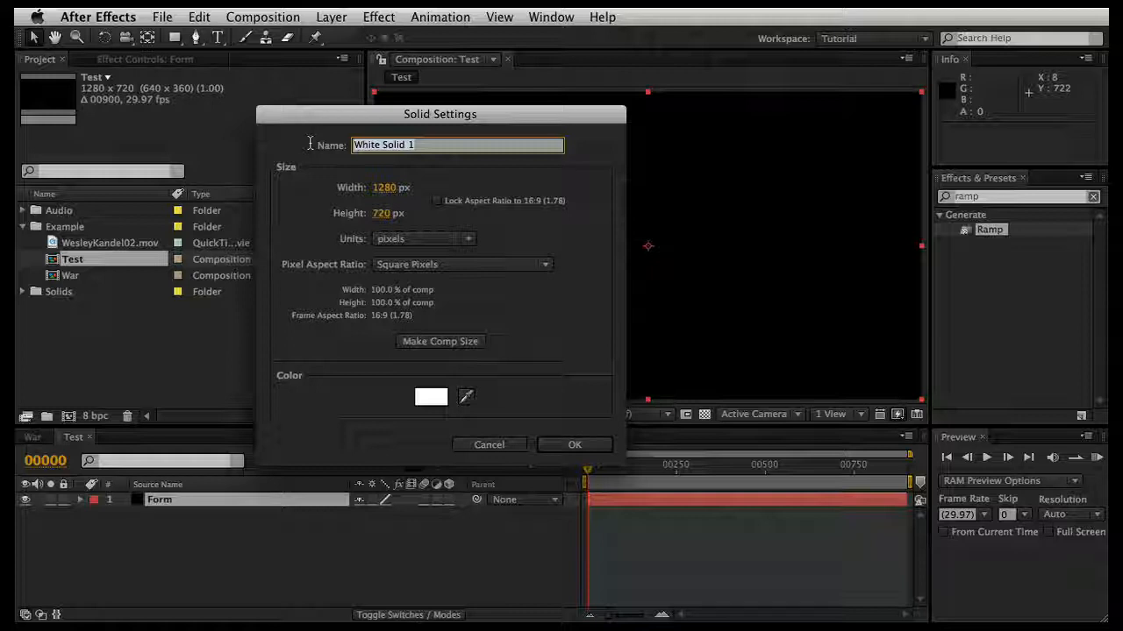
text(Ramp)
key(Return)
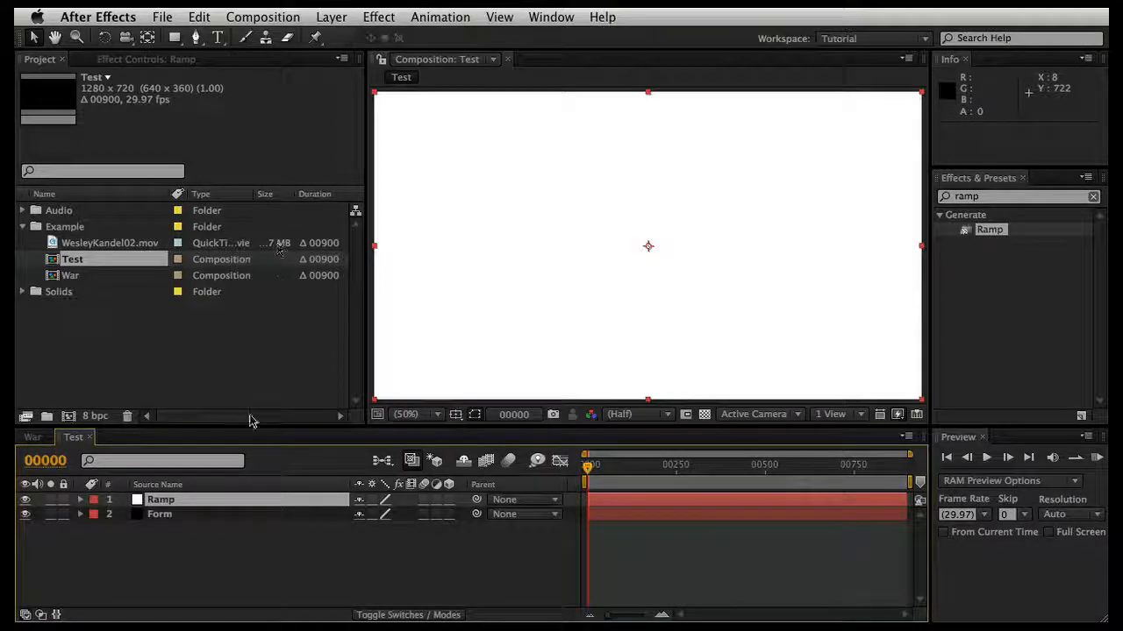
Step: Move the Ramp layer beneath the Form layer and apply the Ramp effect to it
drag(163, 499, 161, 535)
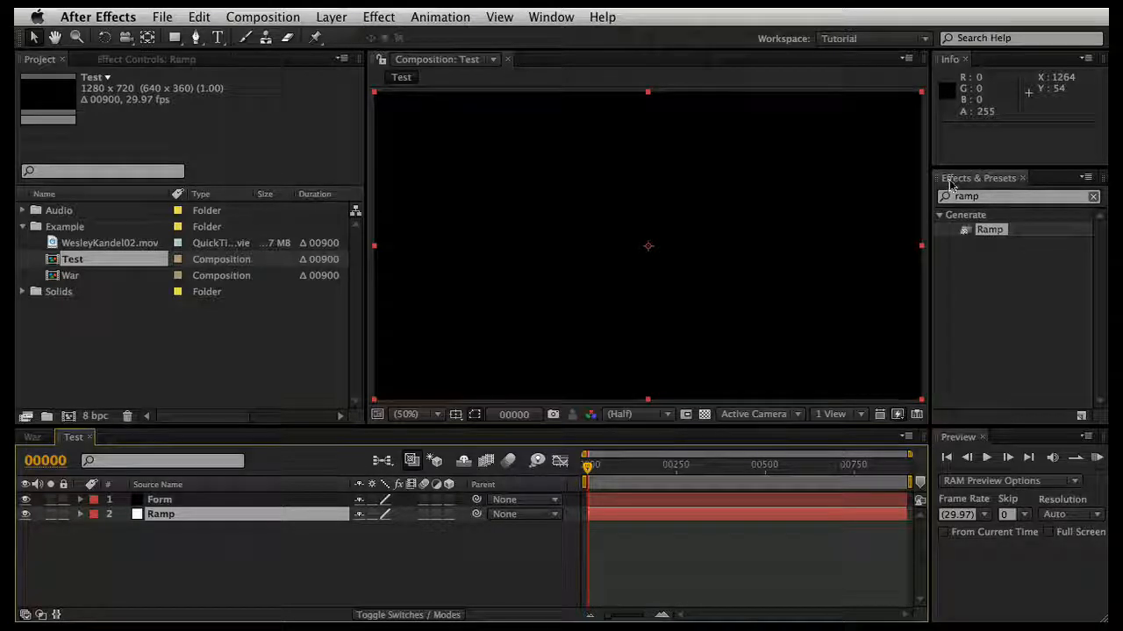
drag(981, 224, 964, 239)
double_click(967, 232)
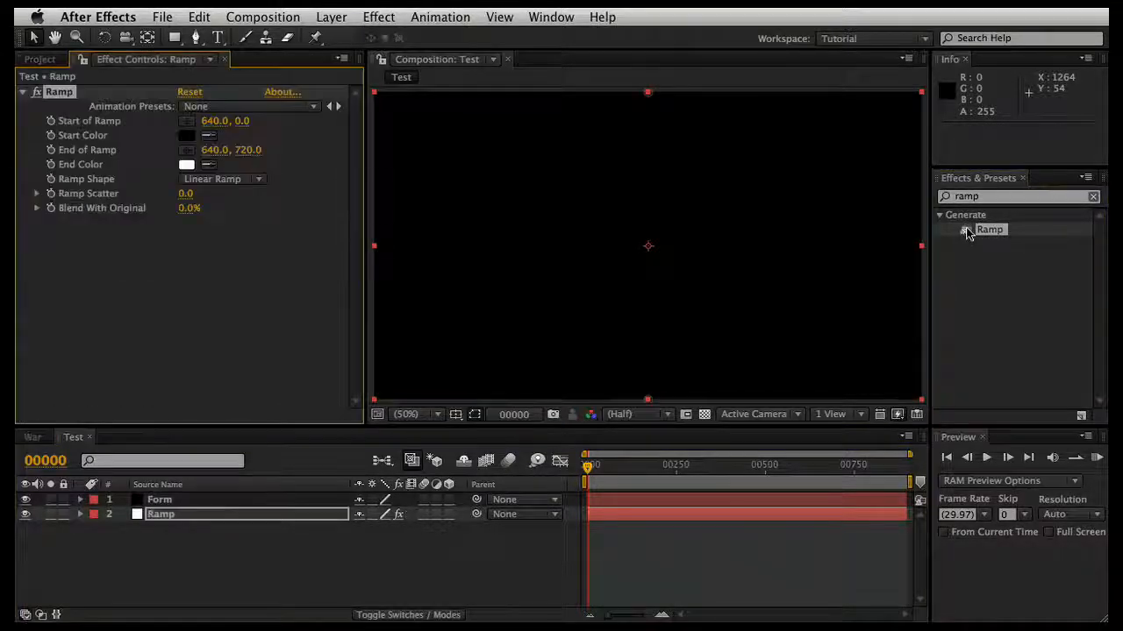
Step: Hide the Form layer and examine the black-to-white gradient on the Ramp layer
click(26, 499)
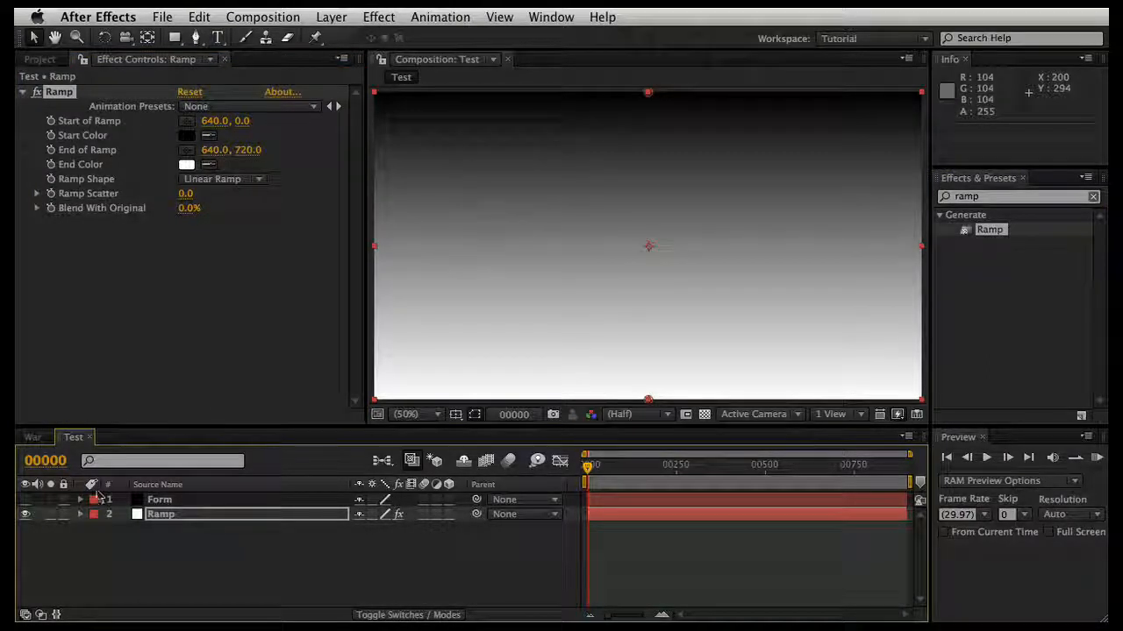
click(151, 514)
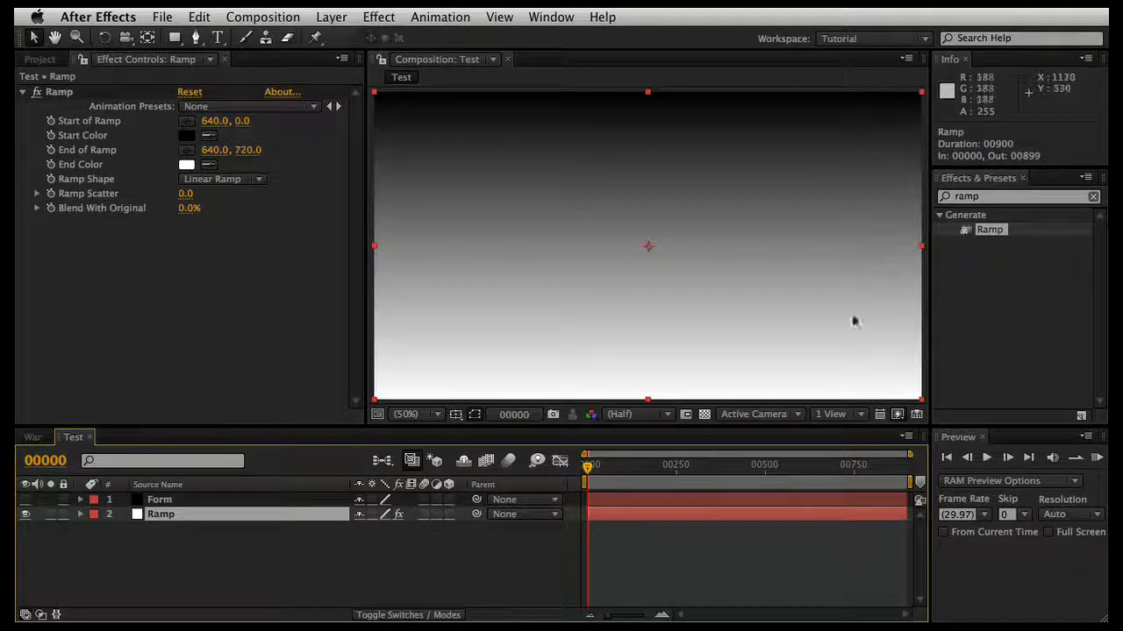
click(854, 392)
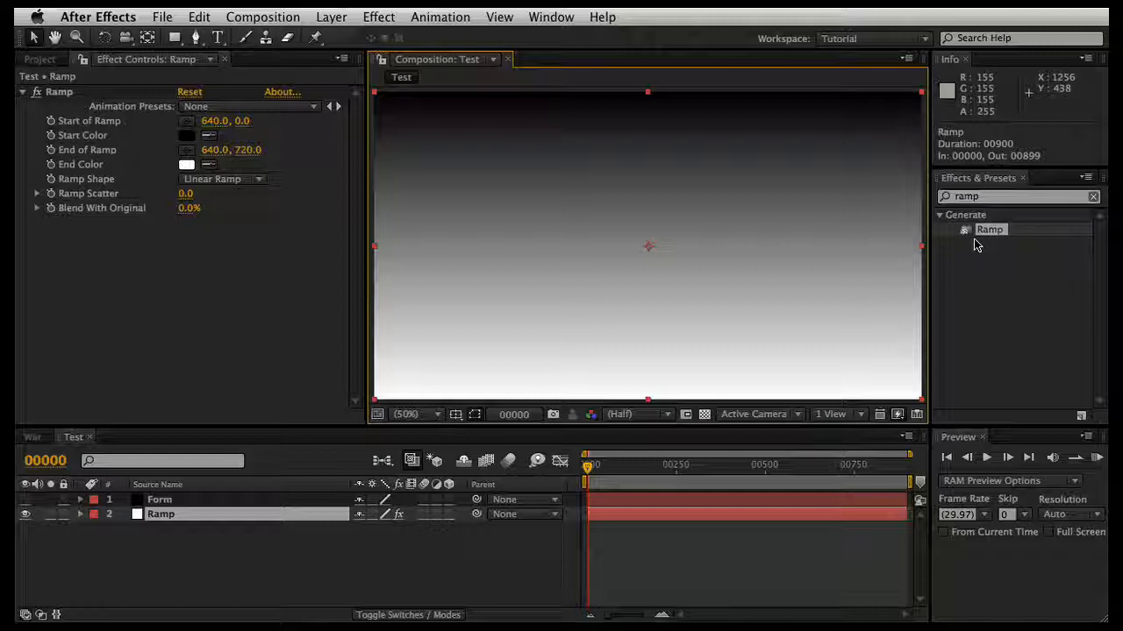
click(274, 548)
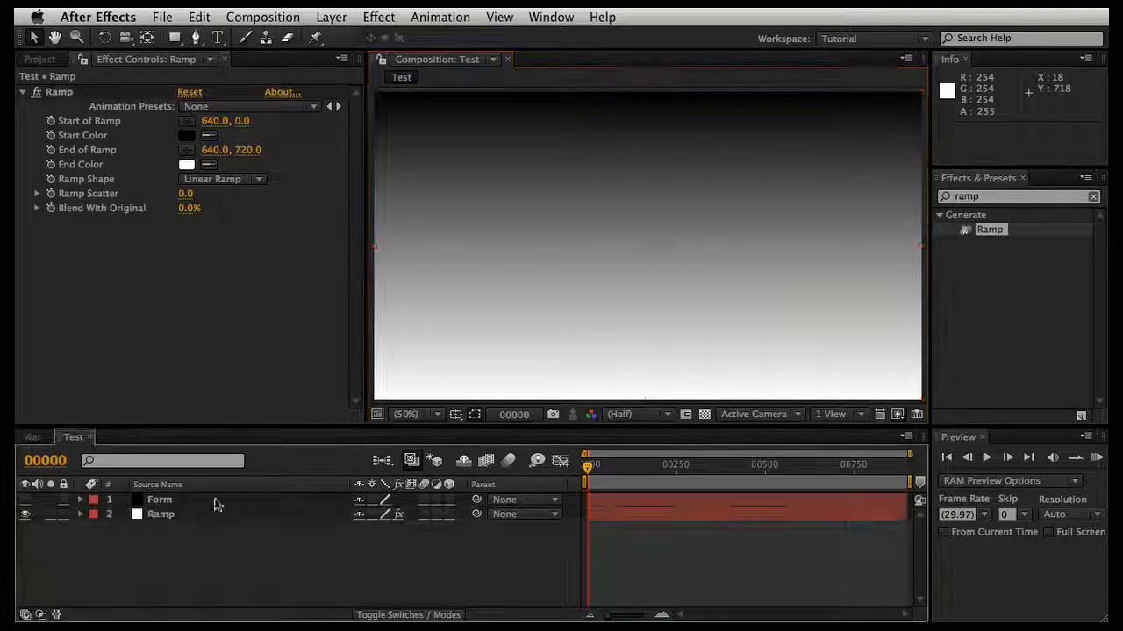
Step: Apply the Trapcode Form effect to the Form layer and make the layer visible again
click(206, 500)
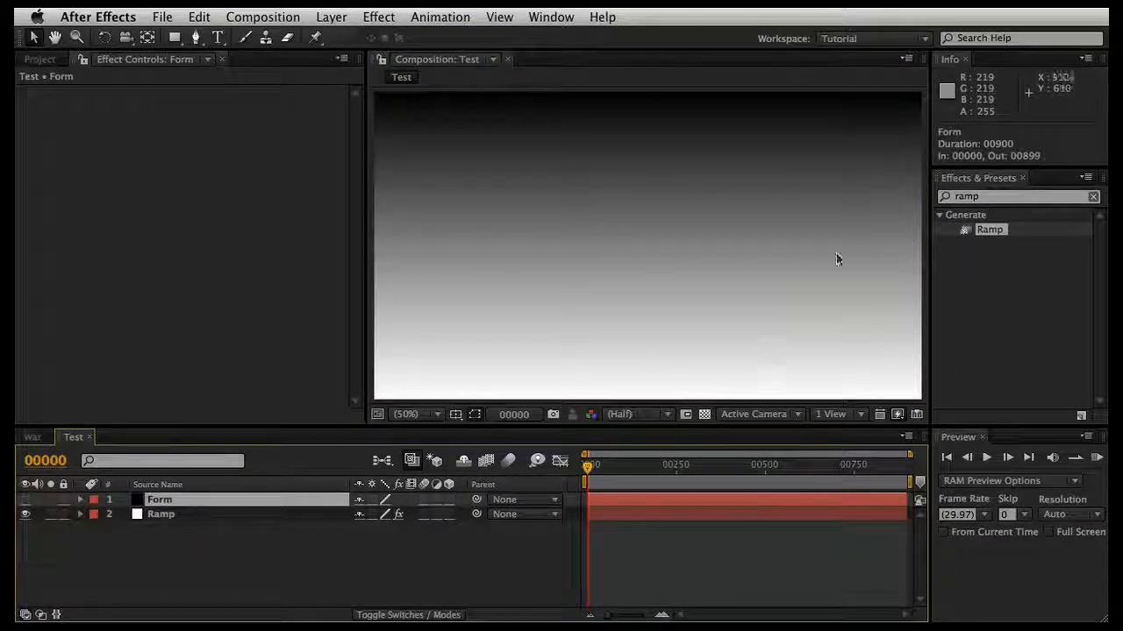
click(1092, 197)
click(990, 196)
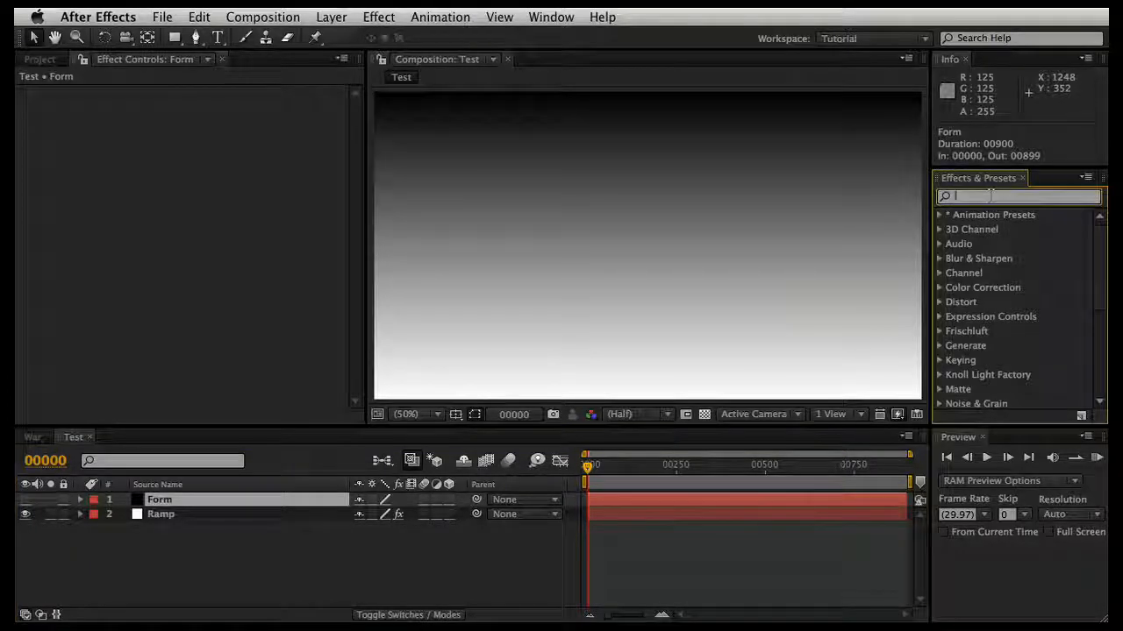
text(form)
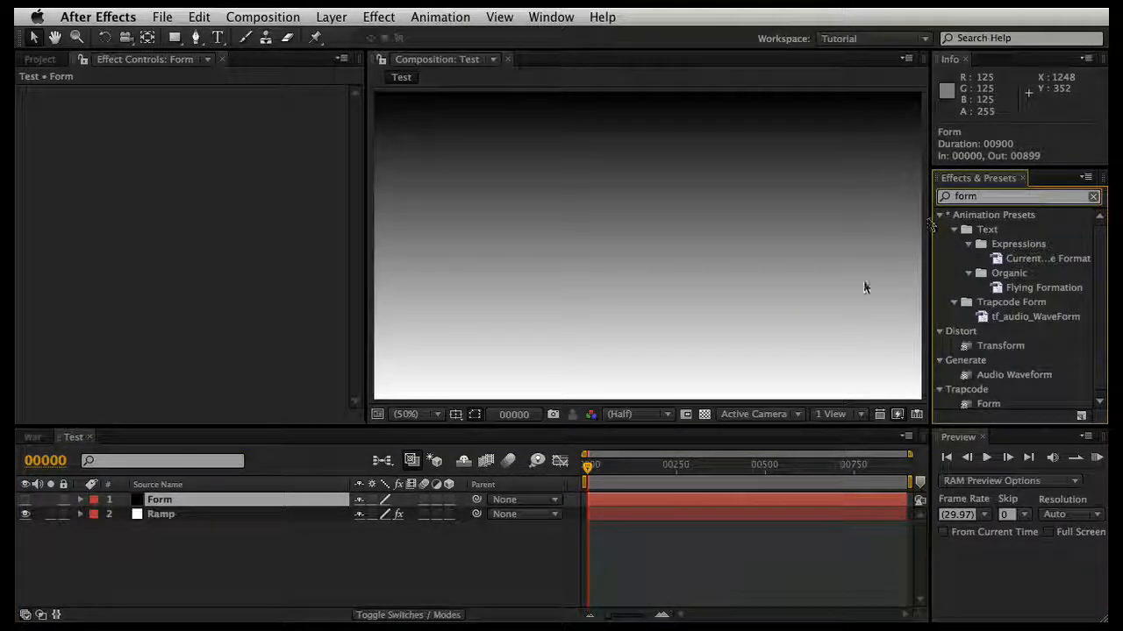
double_click(988, 404)
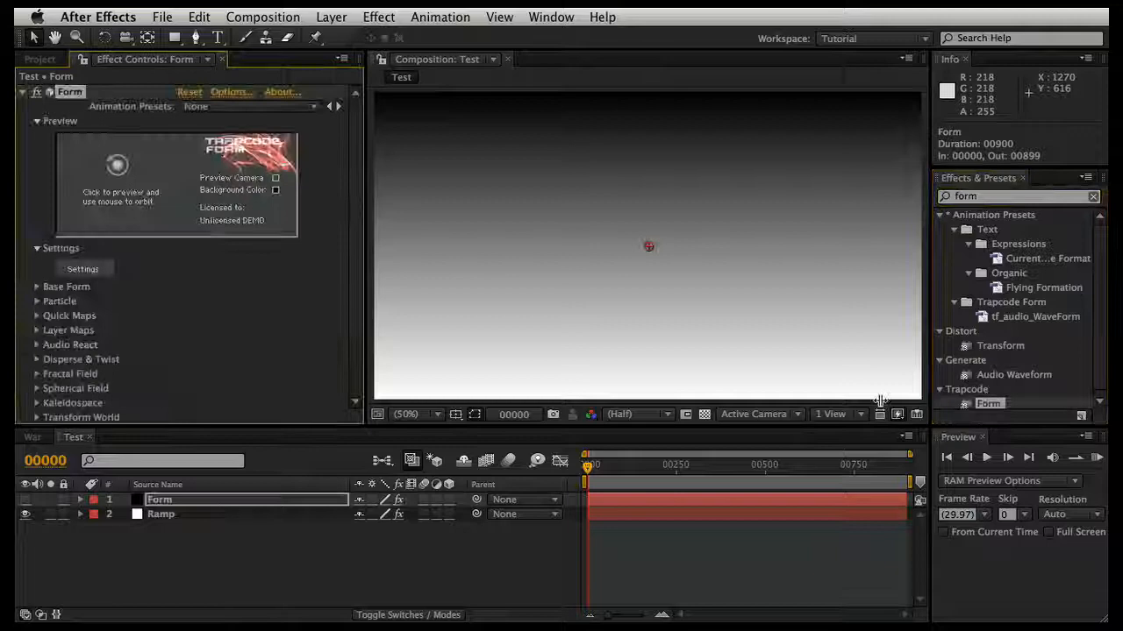
click(77, 436)
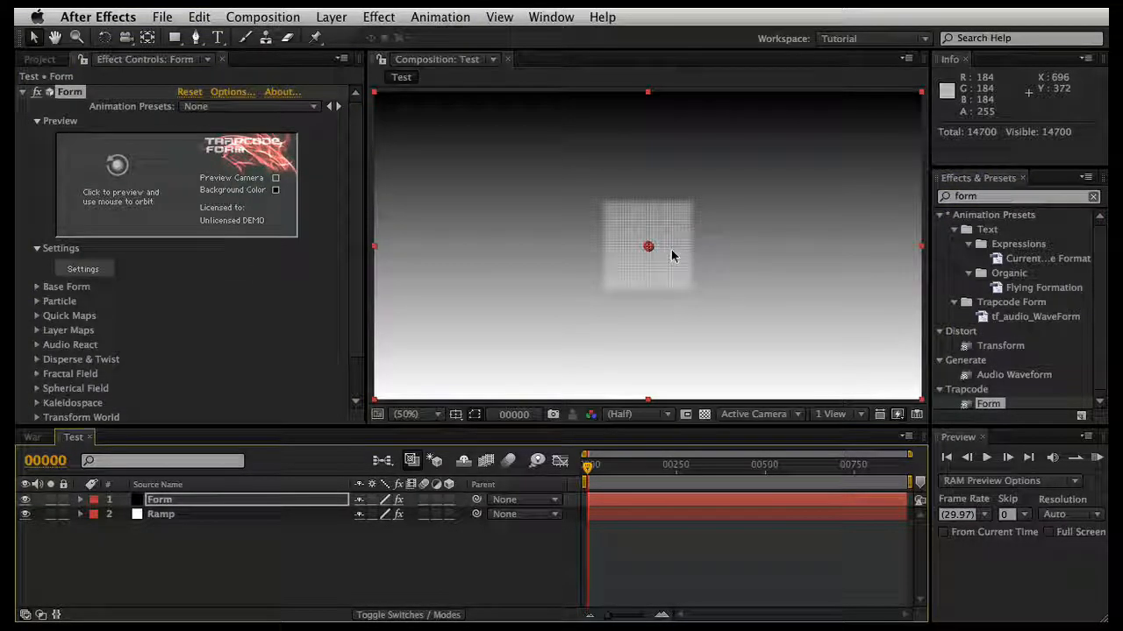
Step: Add a camera to the composition with the 35mm preset and depth of field enabled
right_click(210, 563)
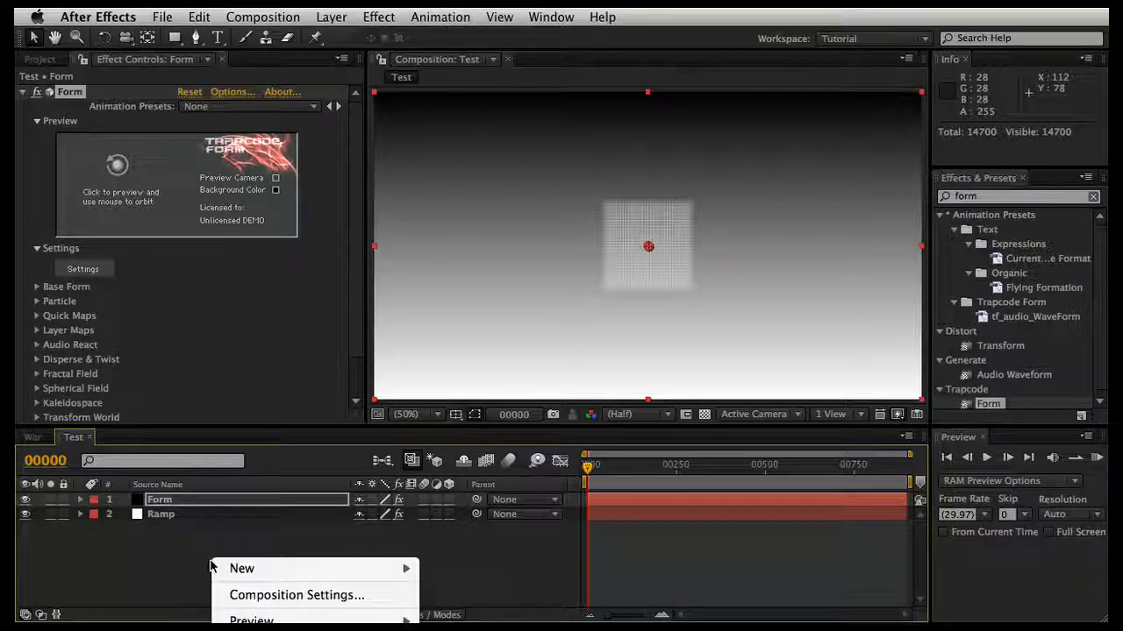
mouse_move(241, 568)
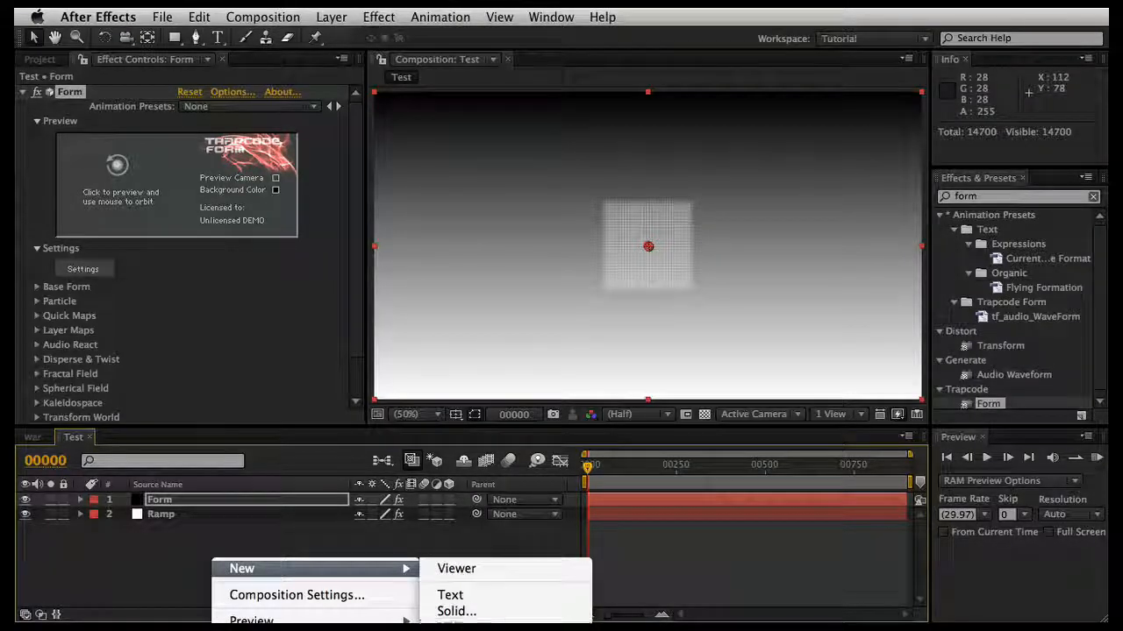
click(456, 630)
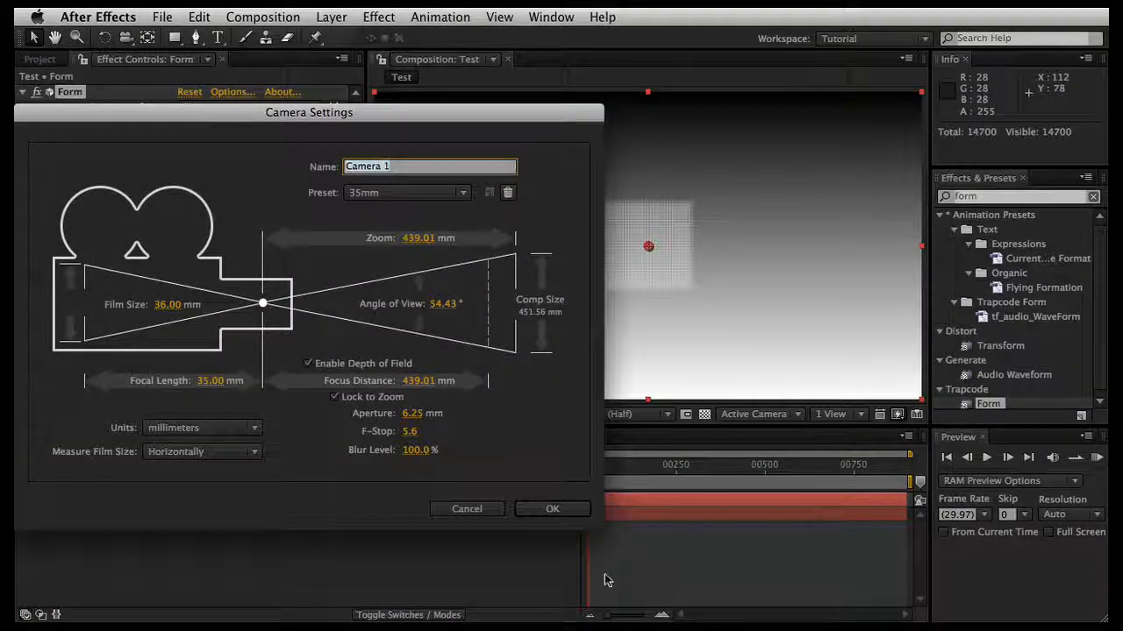
click(553, 509)
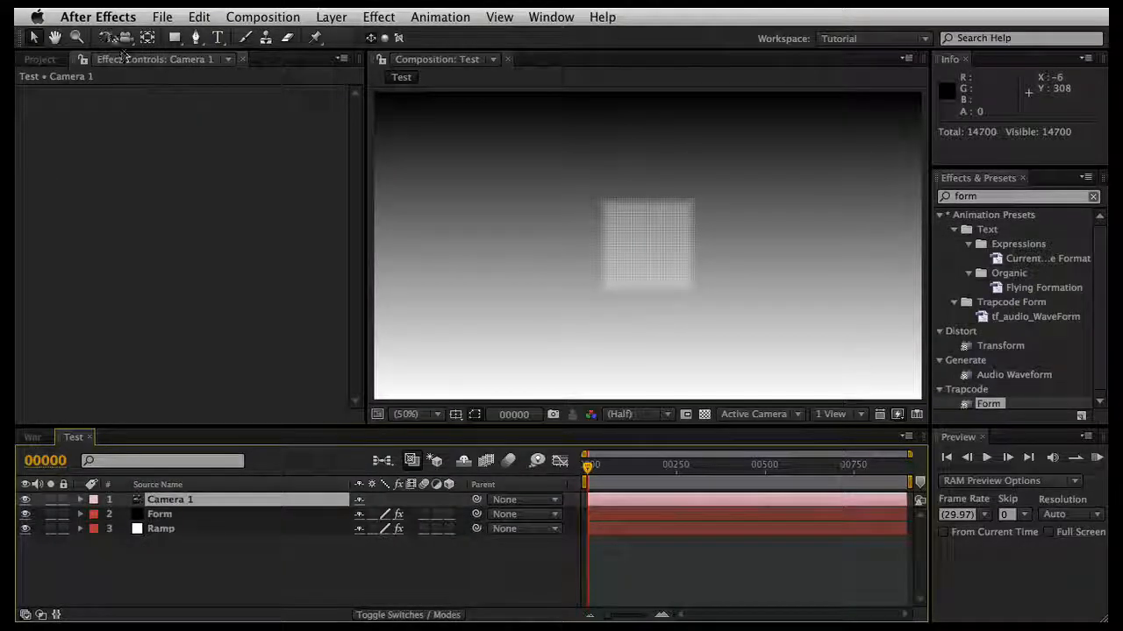
Step: Orbit the camera to view the three particle planes obliquely from above, and select the Form layer
click(125, 37)
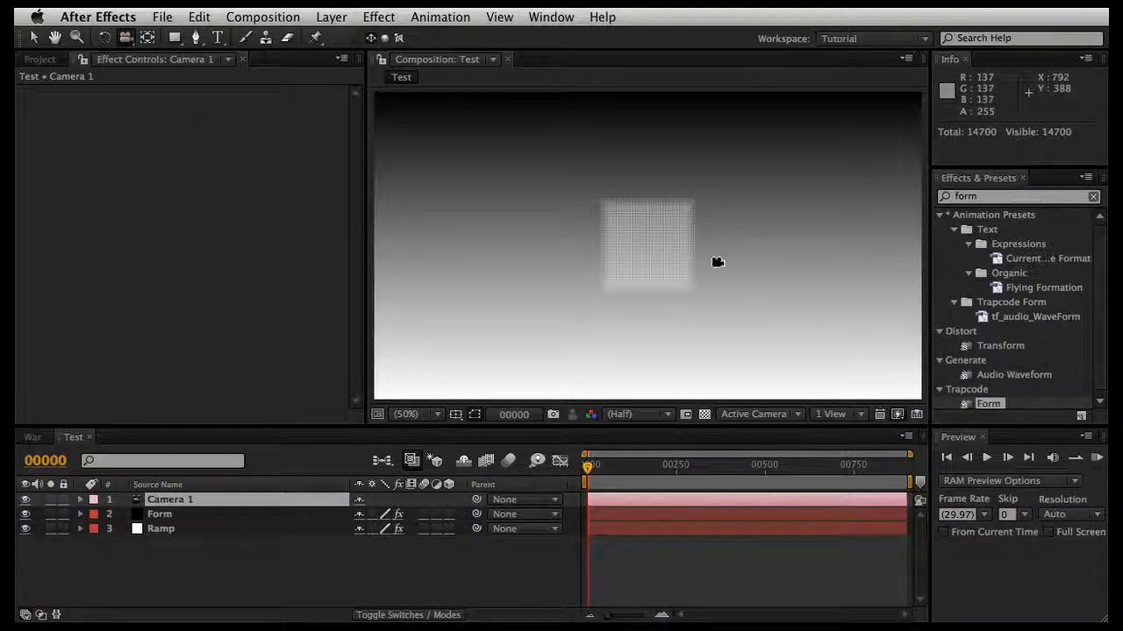
drag(702, 220, 693, 275)
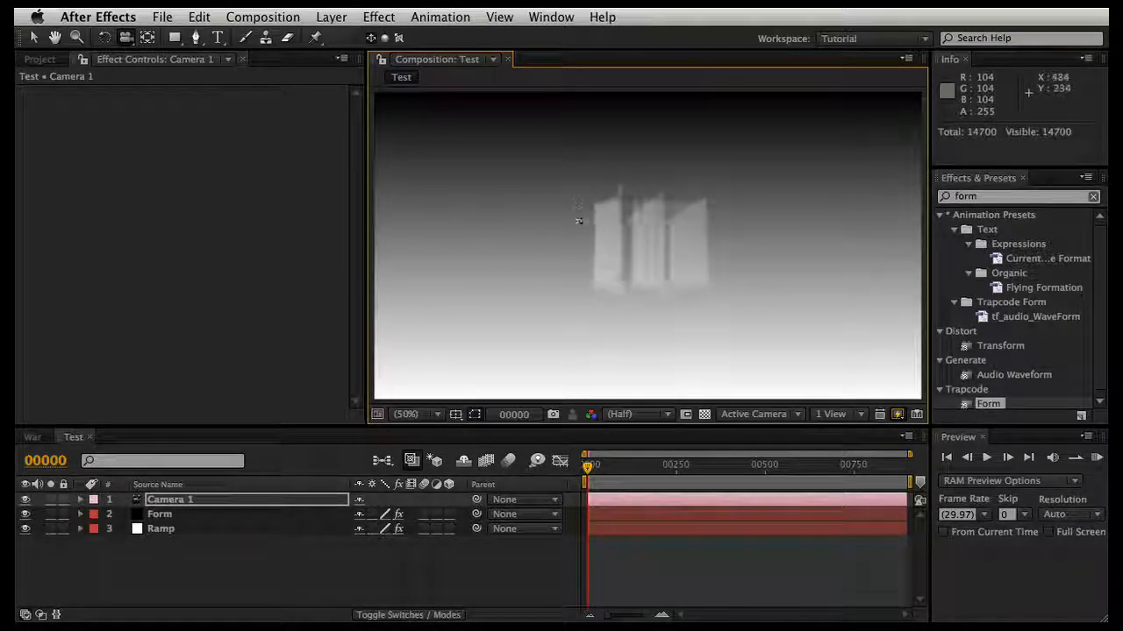
drag(631, 224, 597, 241)
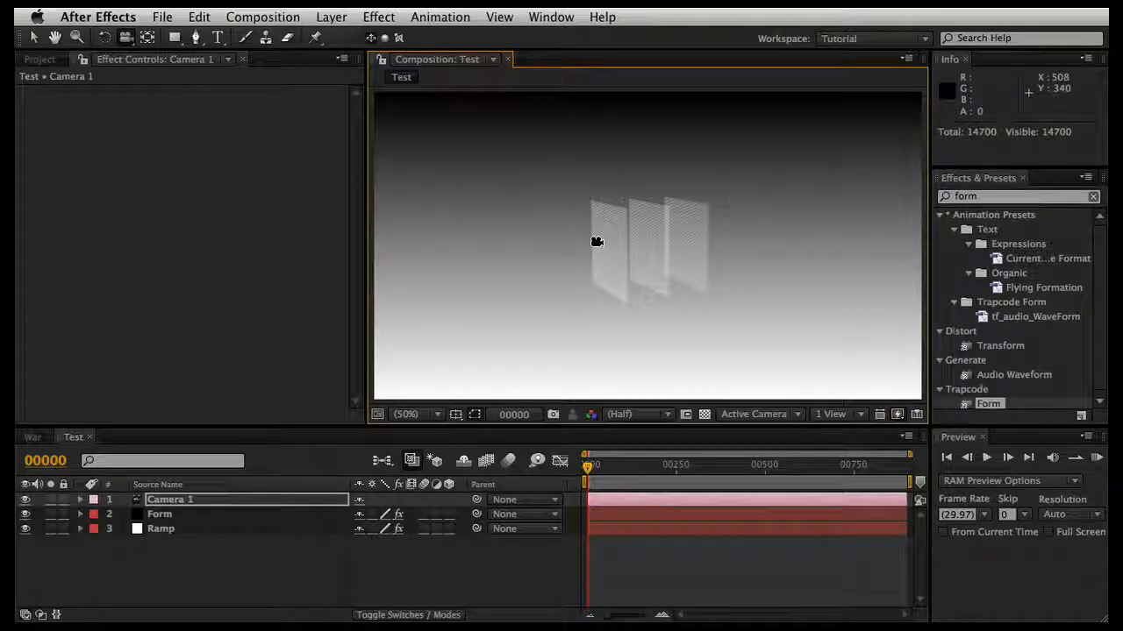
drag(594, 238, 606, 260)
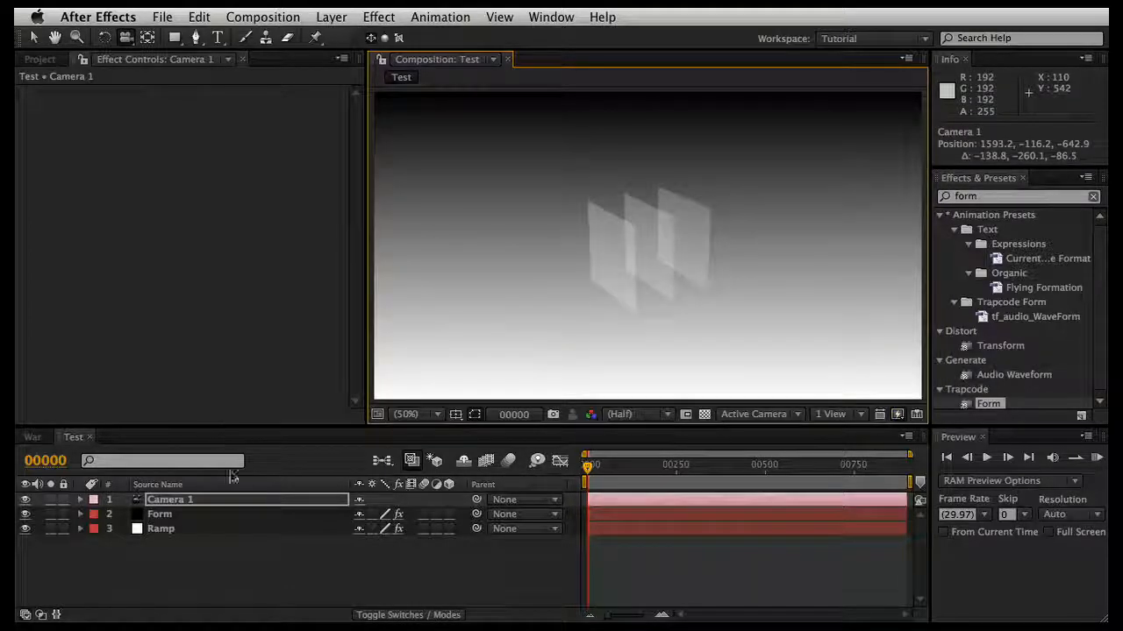
click(231, 517)
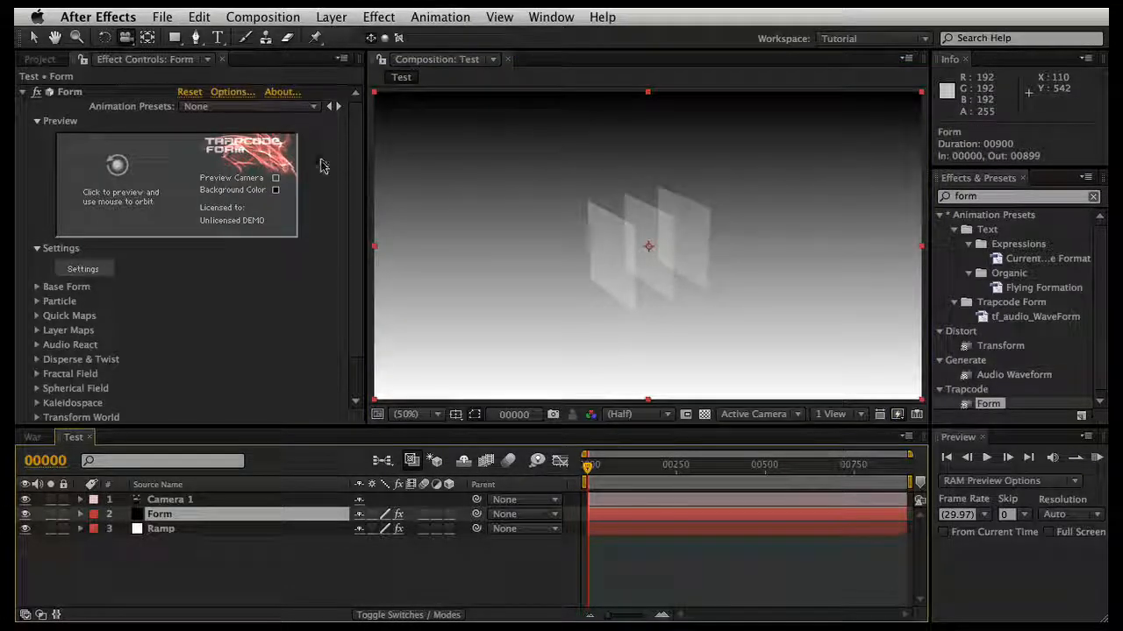
Step: In the Form effect's Base Form settings, try Particles in Z at 14 and set it to 1
scroll(321, 167, down, 2)
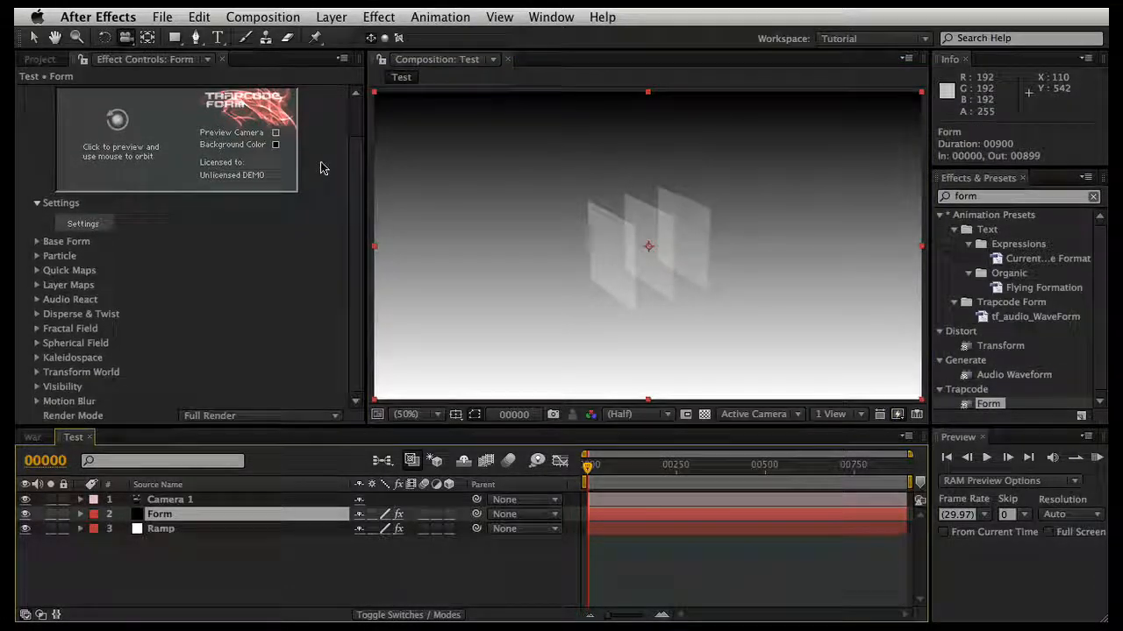
click(37, 243)
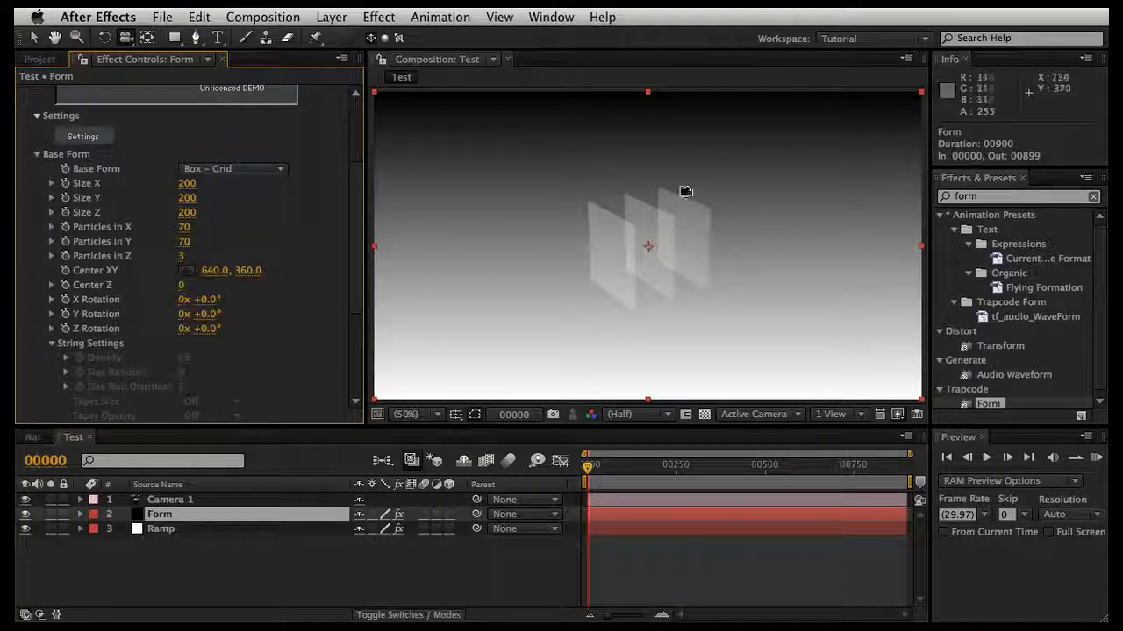
click(37, 40)
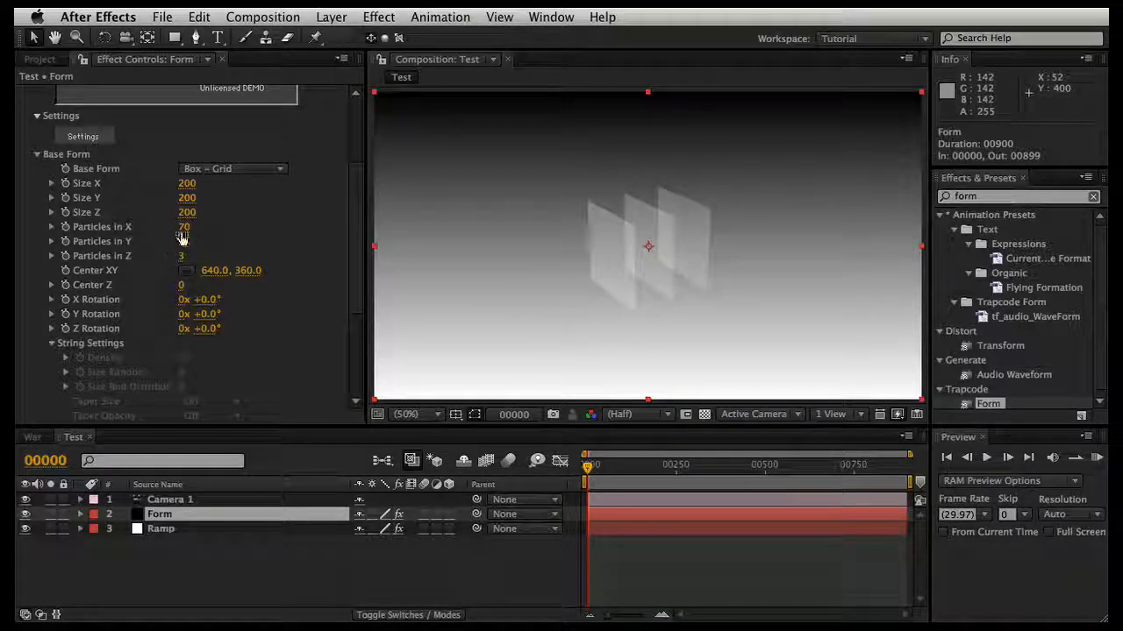
drag(186, 231, 189, 256)
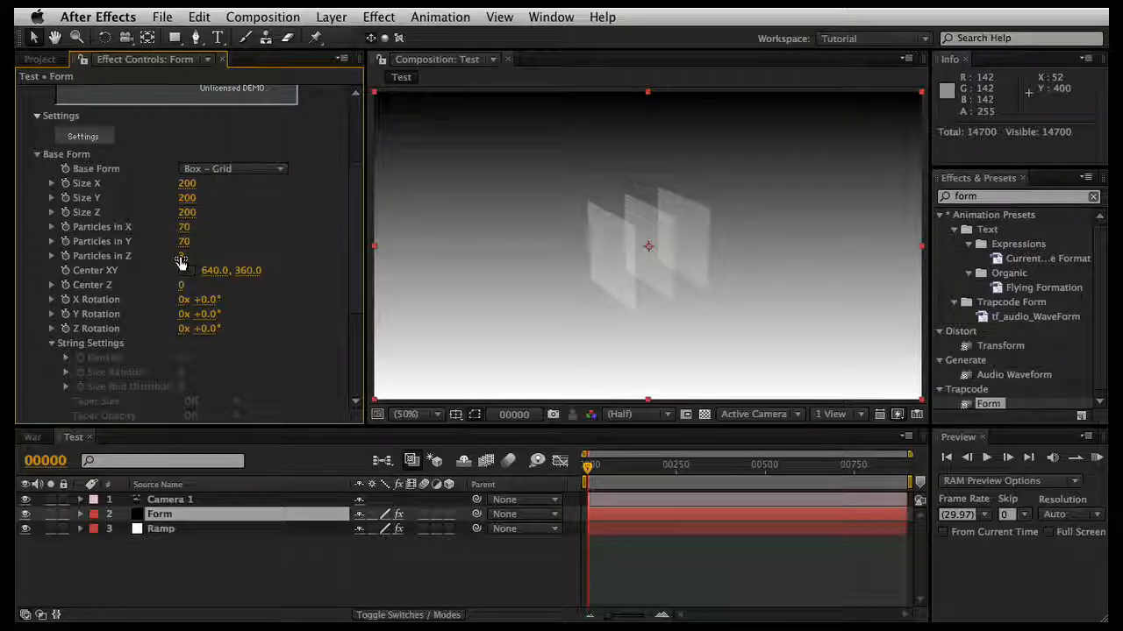
drag(185, 256, 181, 268)
click(182, 258)
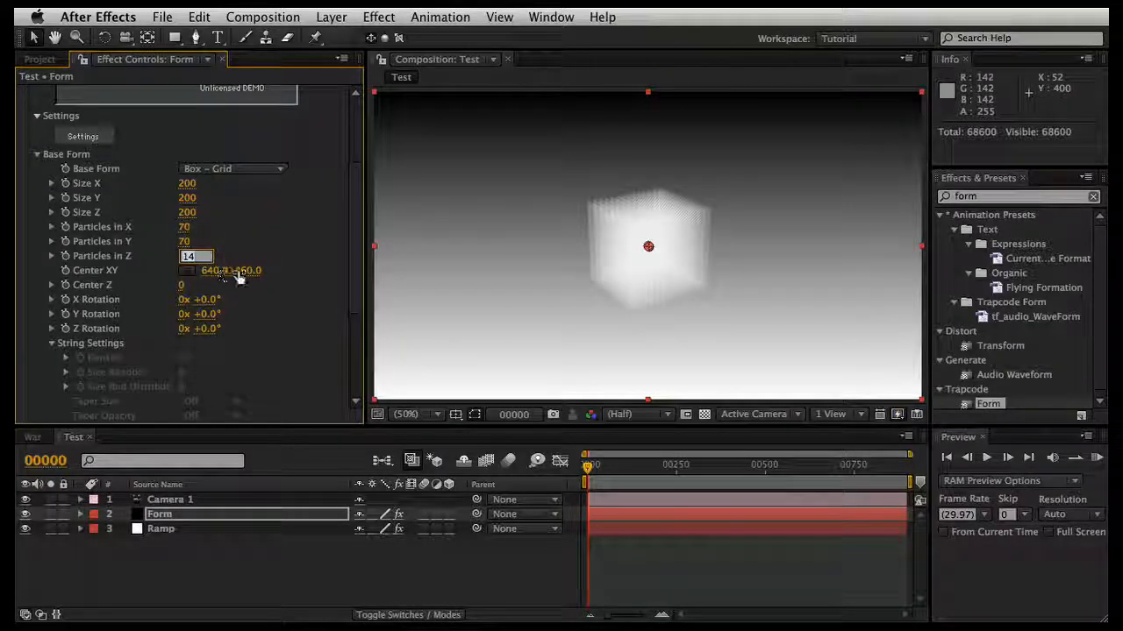
text(1)
key(Return)
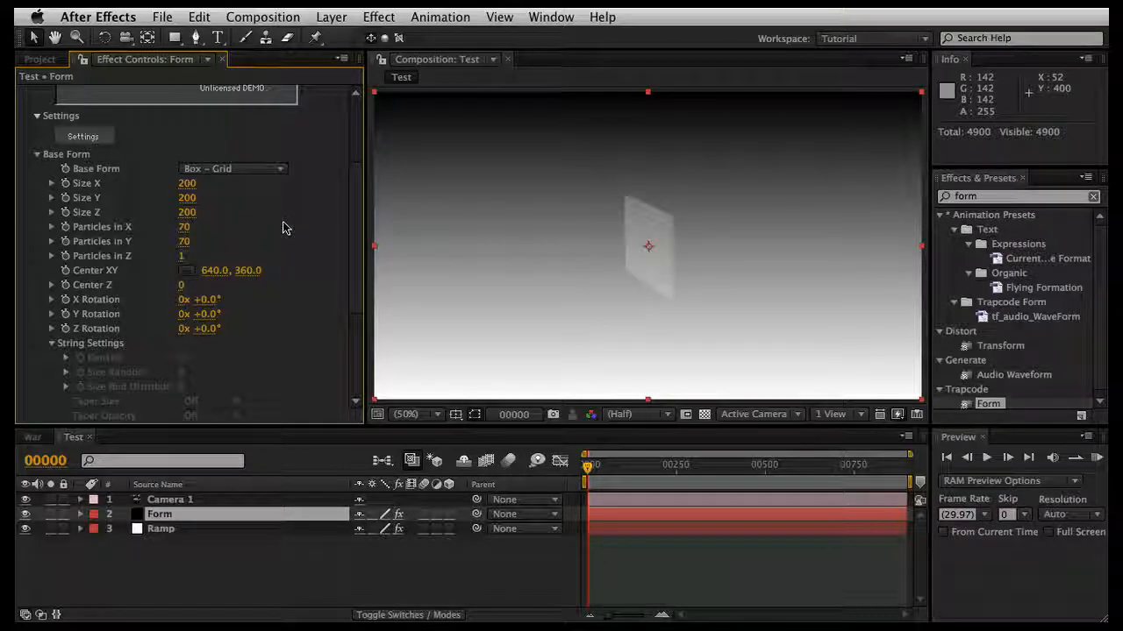
Step: Set Particles in Z to 70 and orbit the camera around the solid particle cube
mouse_move(181, 257)
mouse_down()
mouse_move(230, 254)
mouse_move(198, 252)
mouse_up()
click(186, 255)
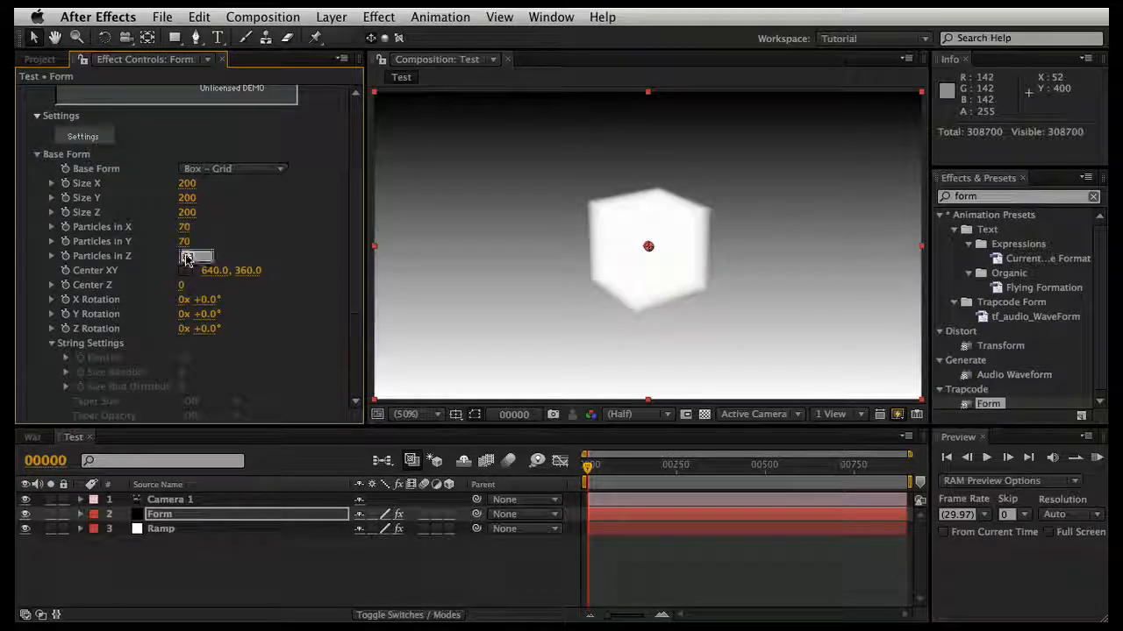
text(70)
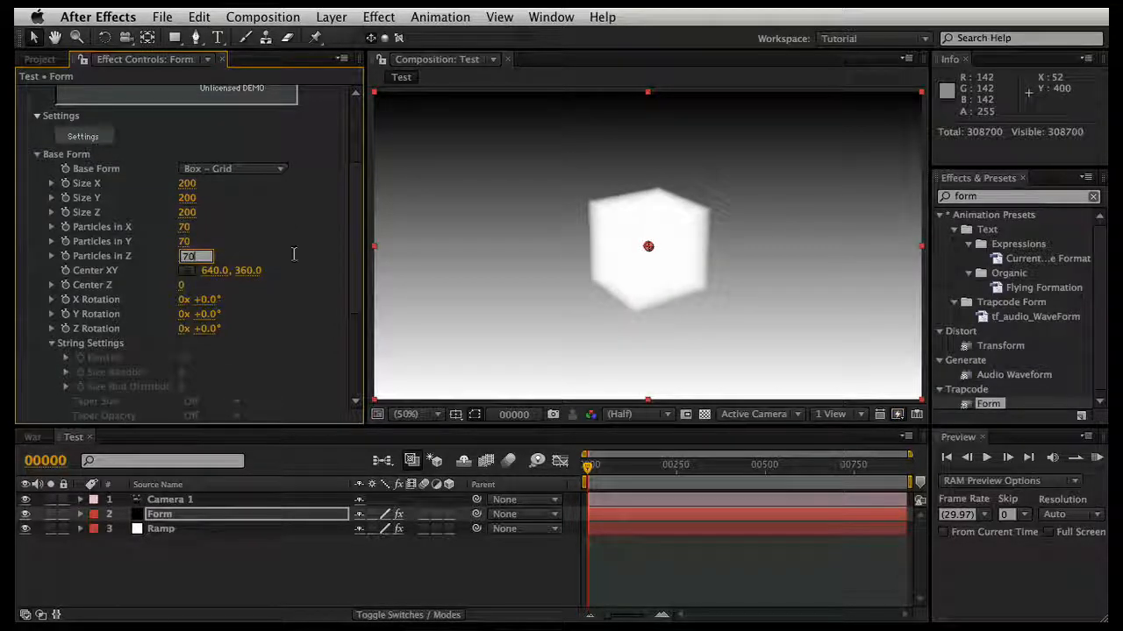
key(Return)
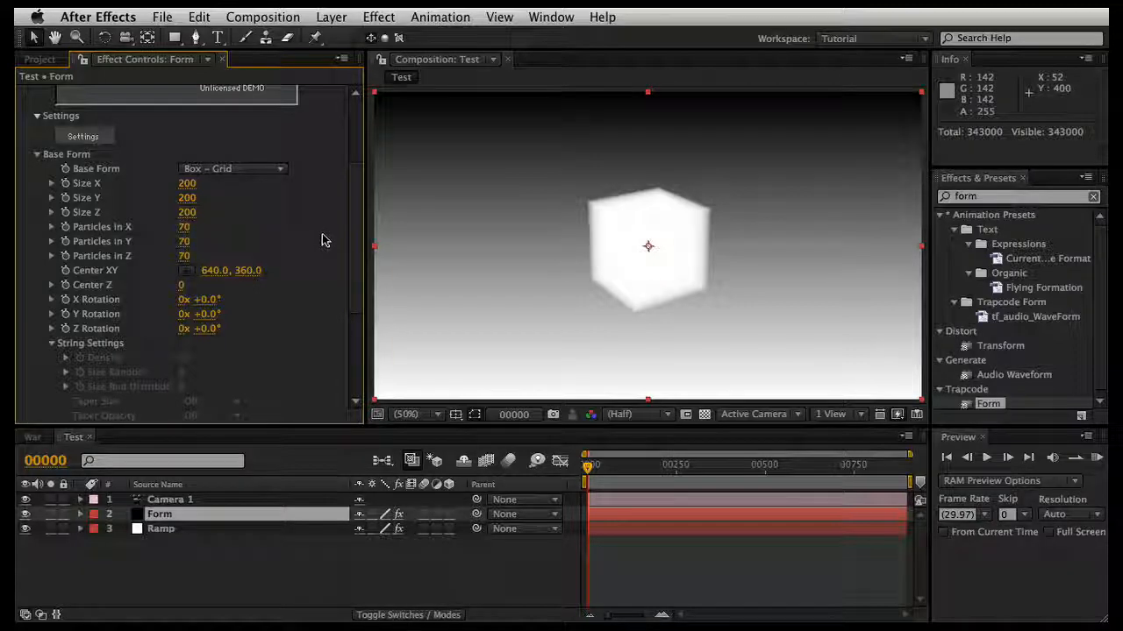
click(124, 39)
drag(550, 213, 652, 225)
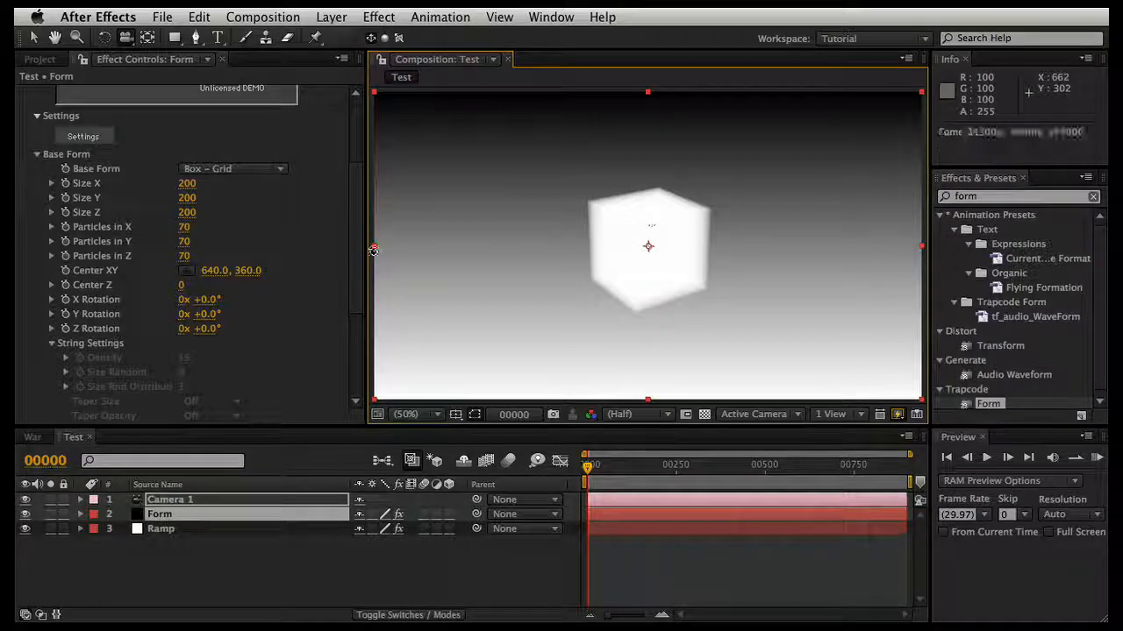
Step: Set the Form effect's Particles in Z back to 1 for a single particle plane
click(186, 256)
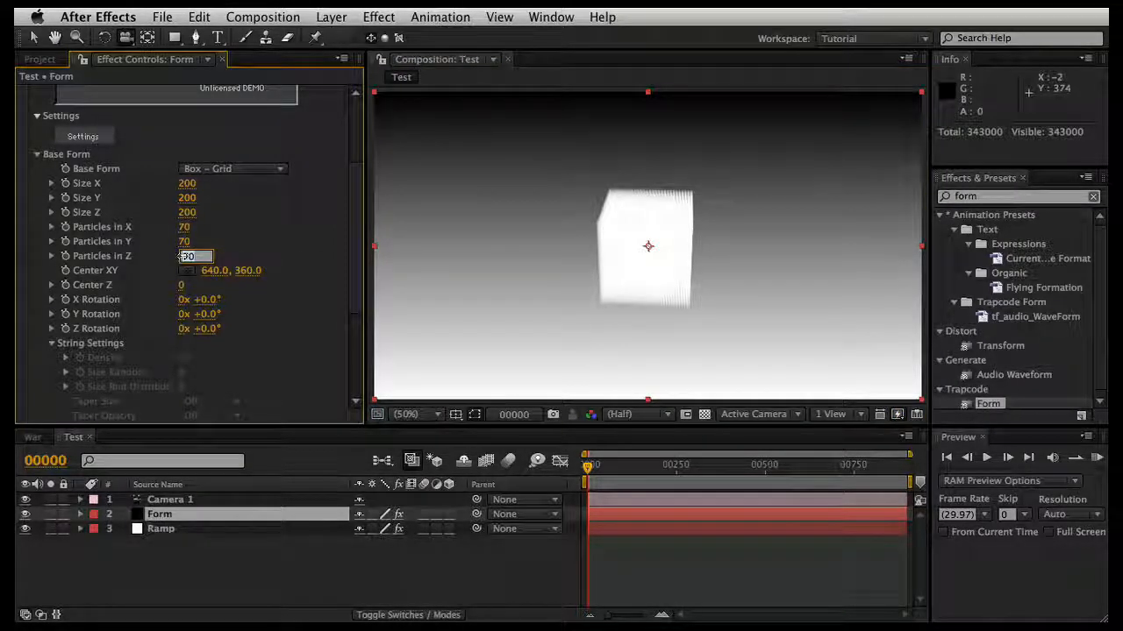
text(1)
key(Return)
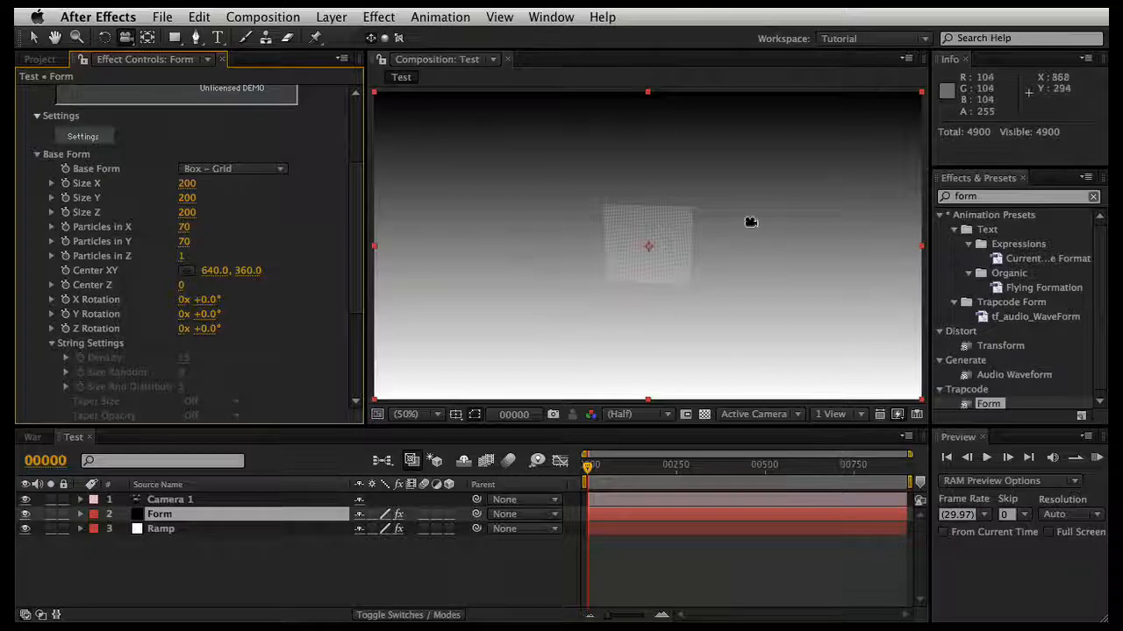
Step: Orbit the view to see the single particle plane obliquely, and delete the Camera 1 layer
drag(751, 222, 672, 190)
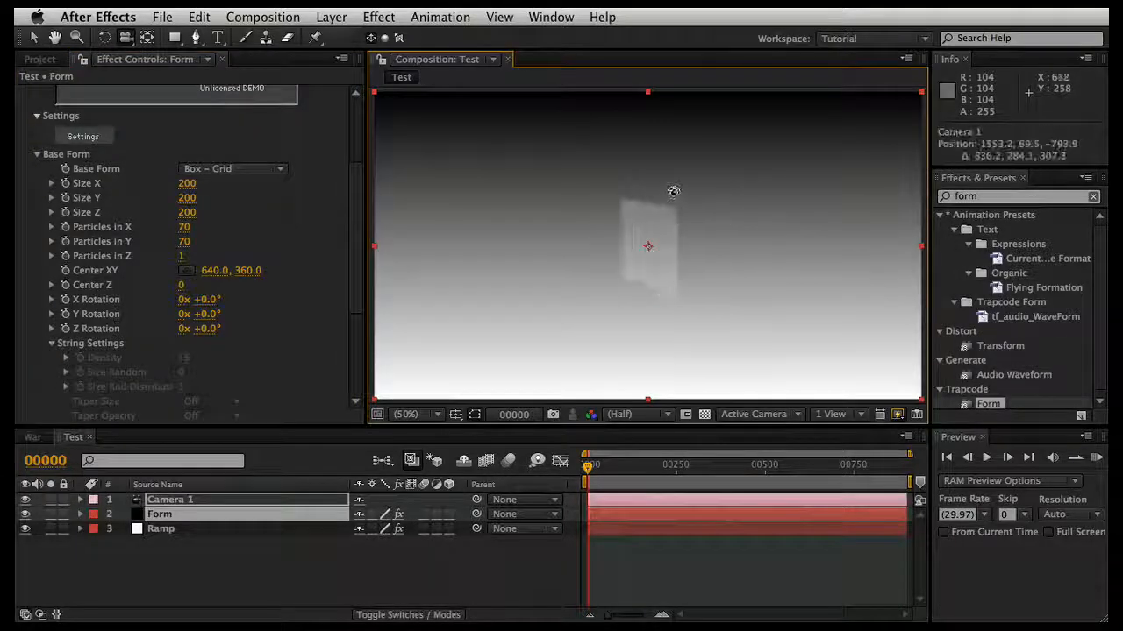
click(192, 499)
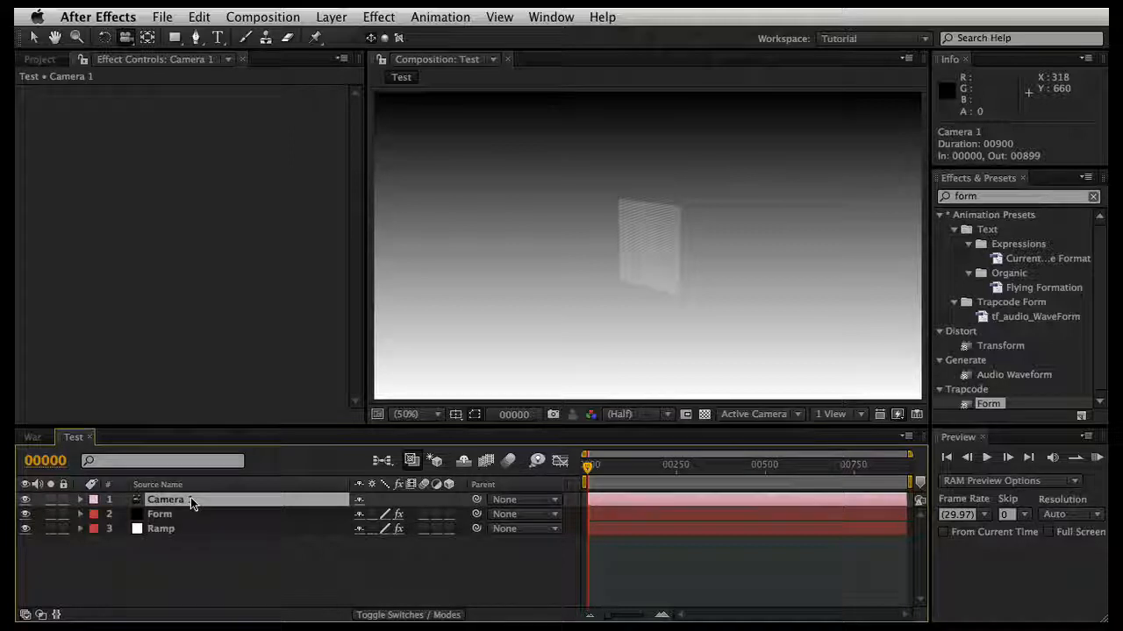
key(Delete)
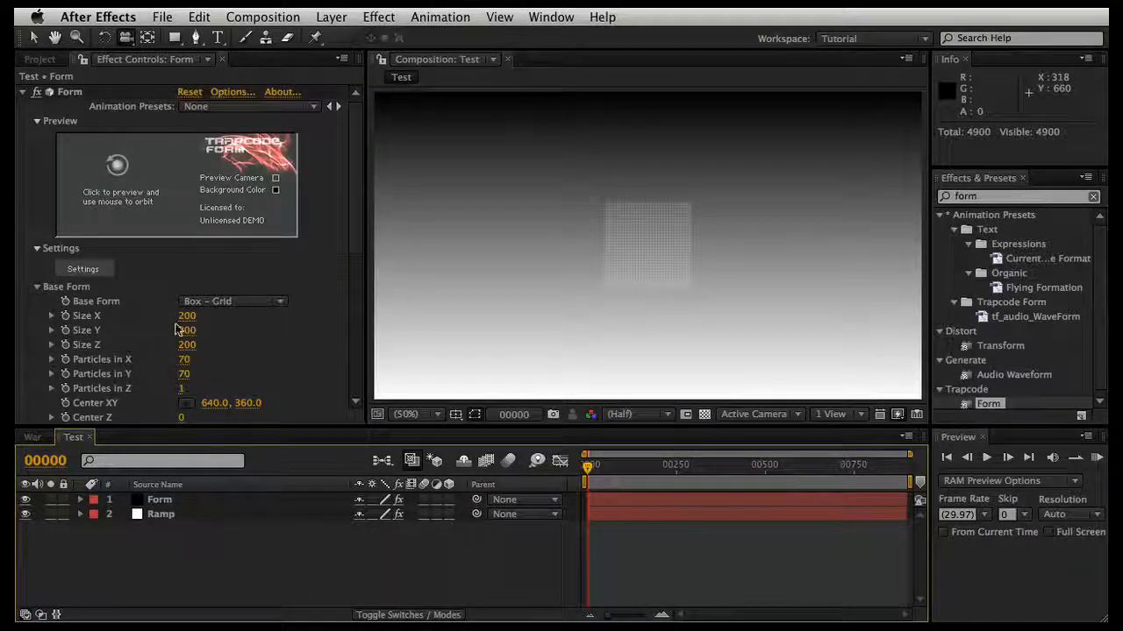
Step: Resize the base form to the full composition with Size X 1280 and Size Y 720
scroll(317, 323, down, 1)
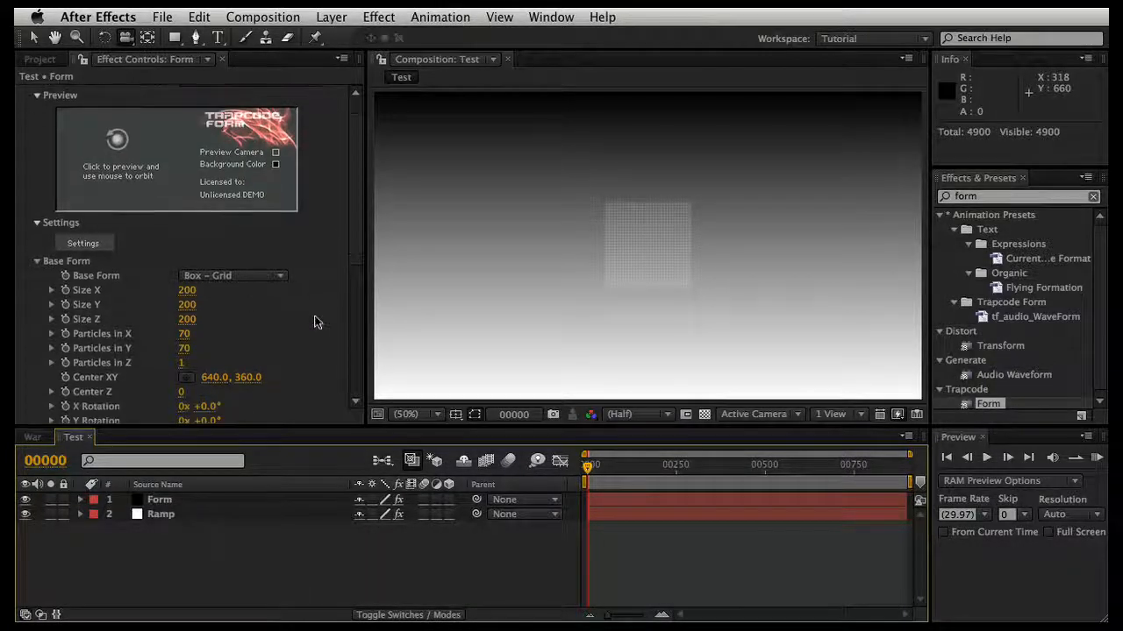
scroll(316, 321, down, 10)
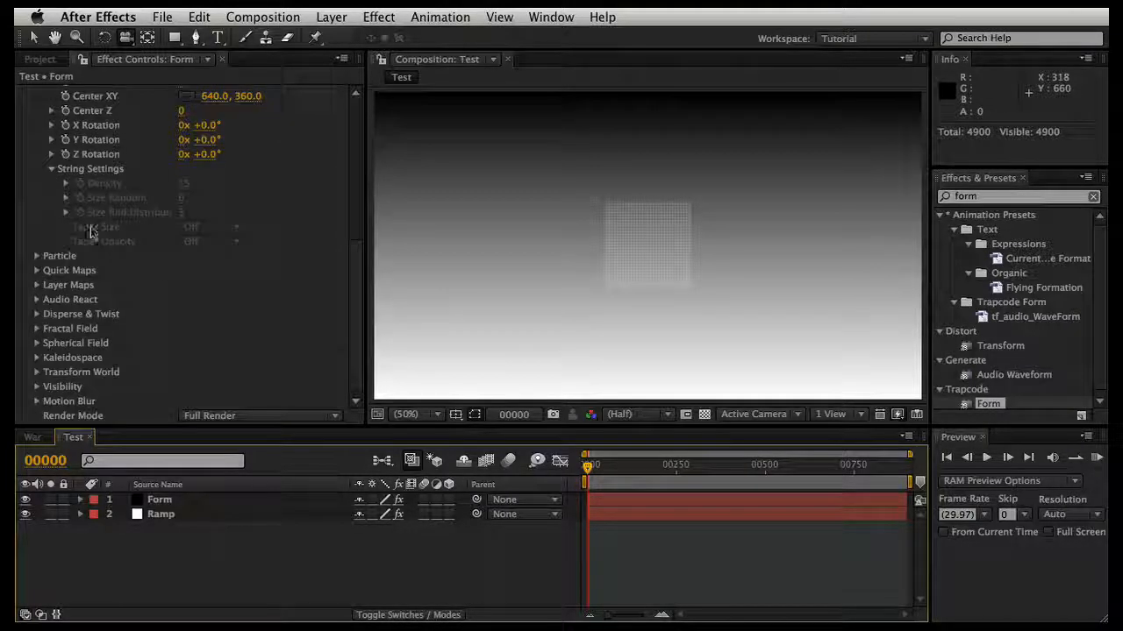
scroll(238, 351, up, 6)
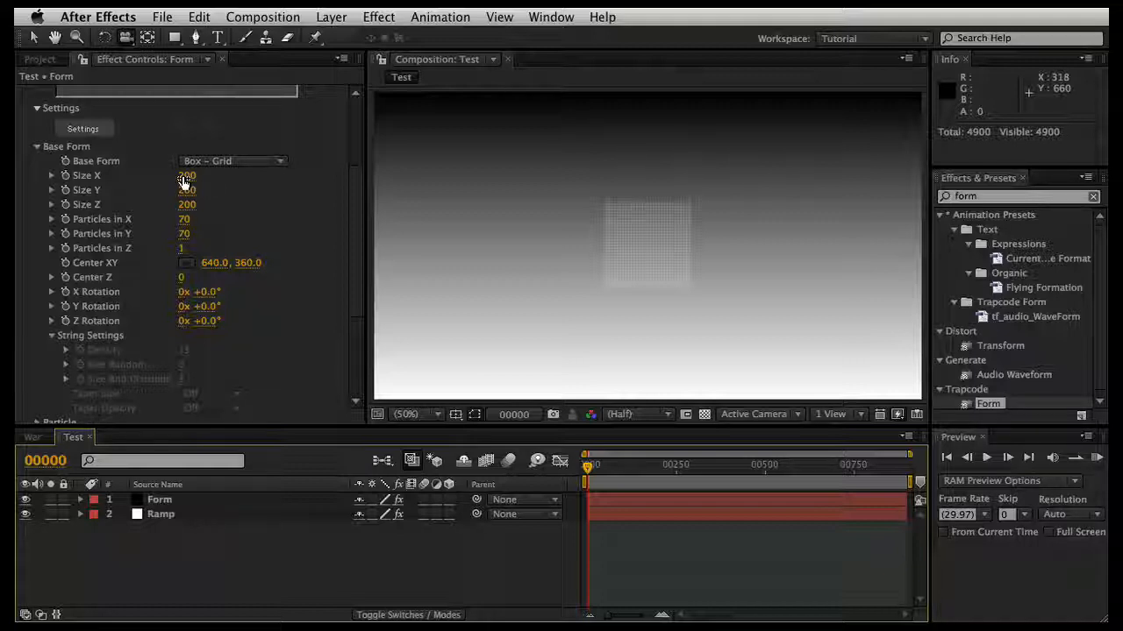
click(186, 176)
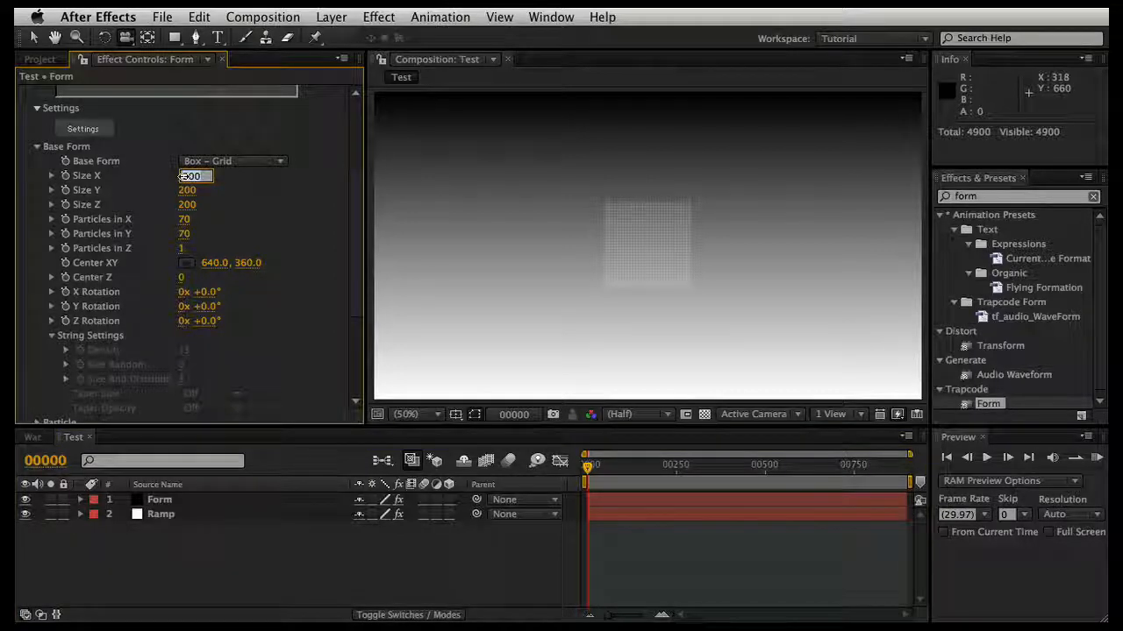
text(128)
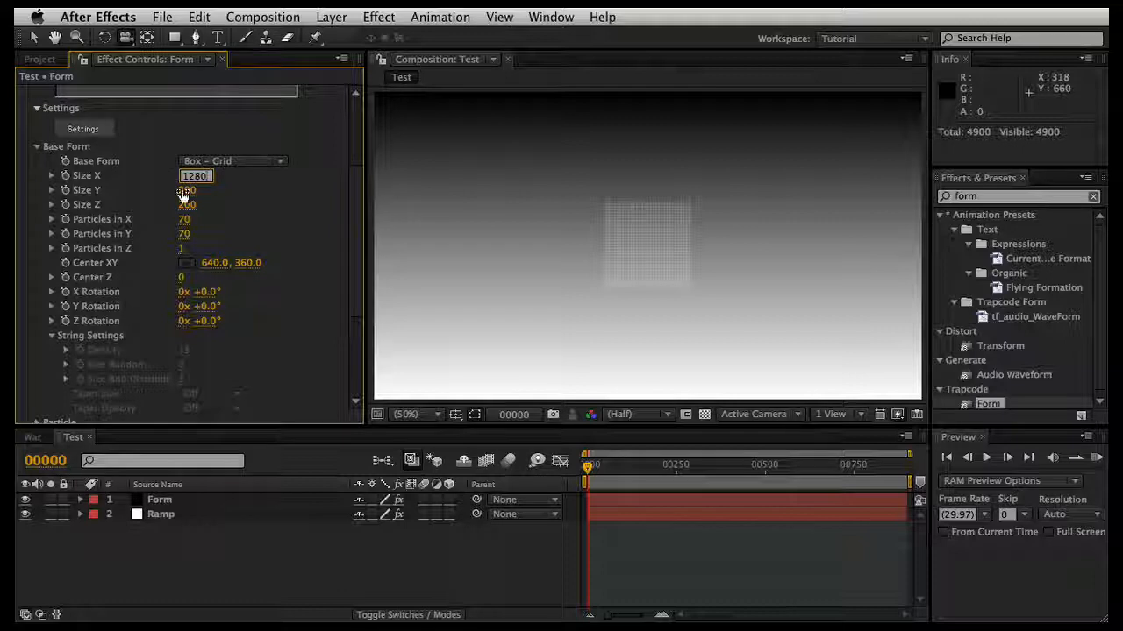
key(Return)
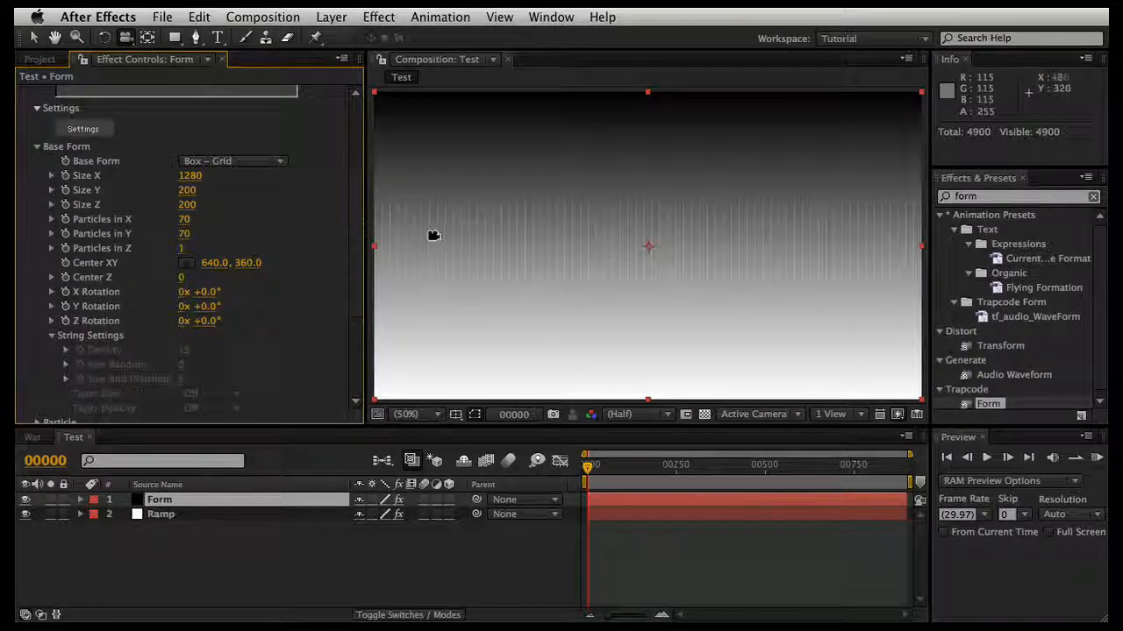
click(36, 37)
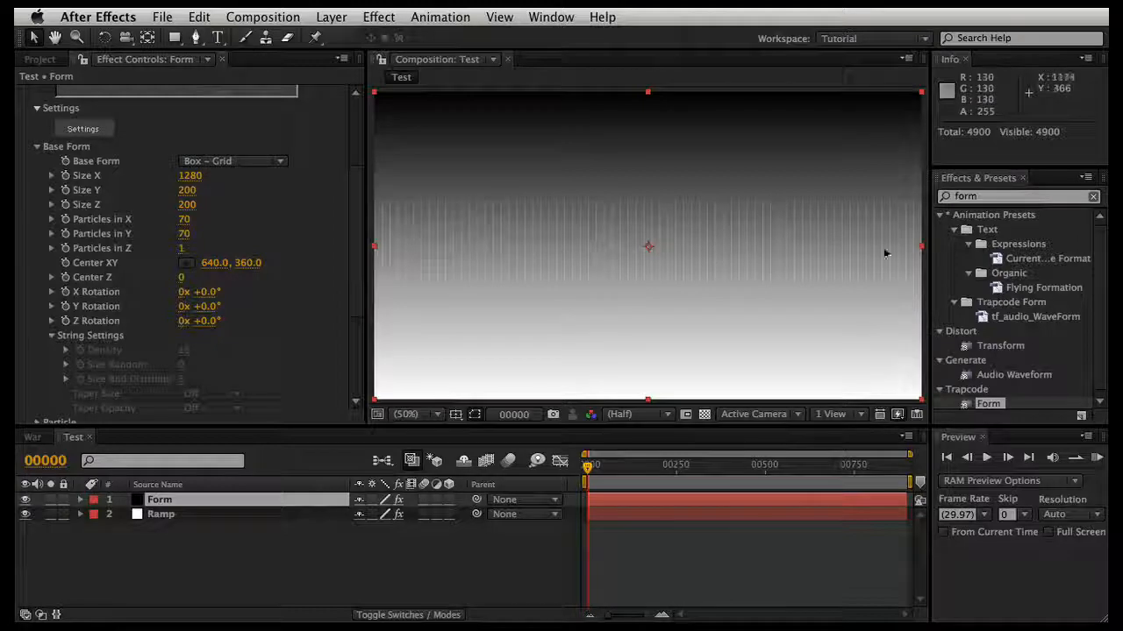
click(186, 190)
text(720)
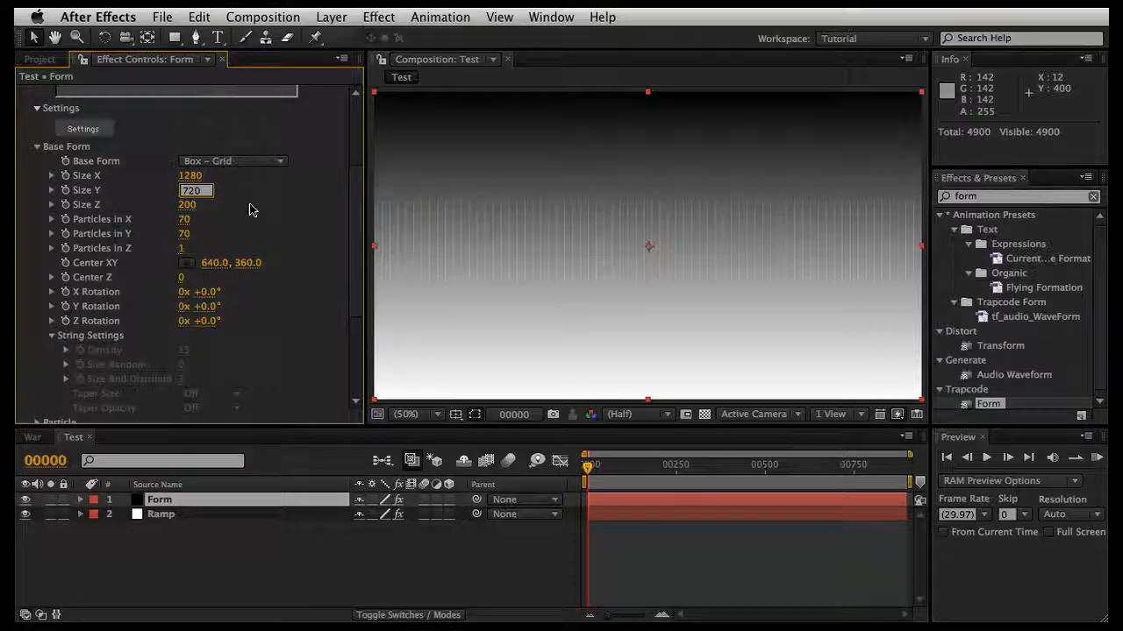
key(Return)
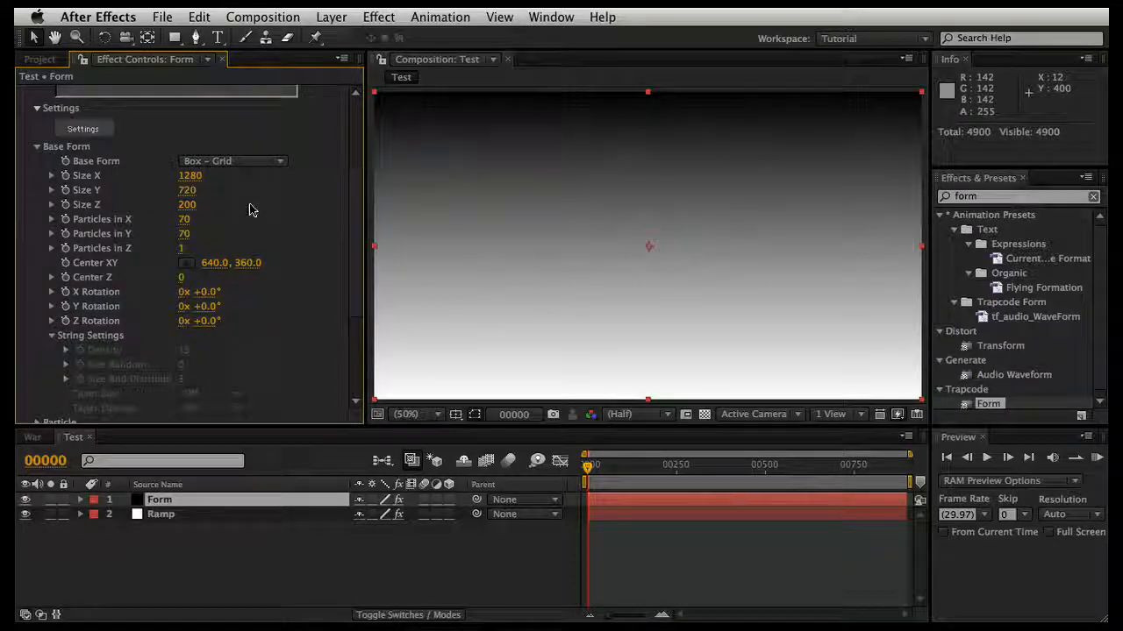
Step: Increase the particle density of the base form to 700 Particles in X and 500 Particles in Y
click(185, 220)
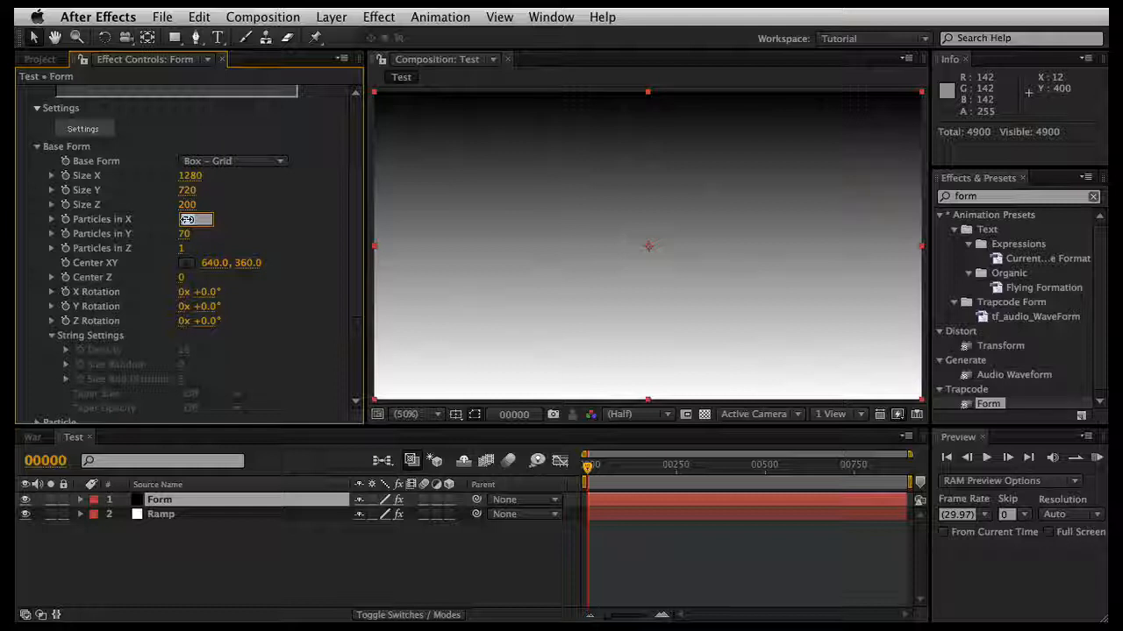
text(700)
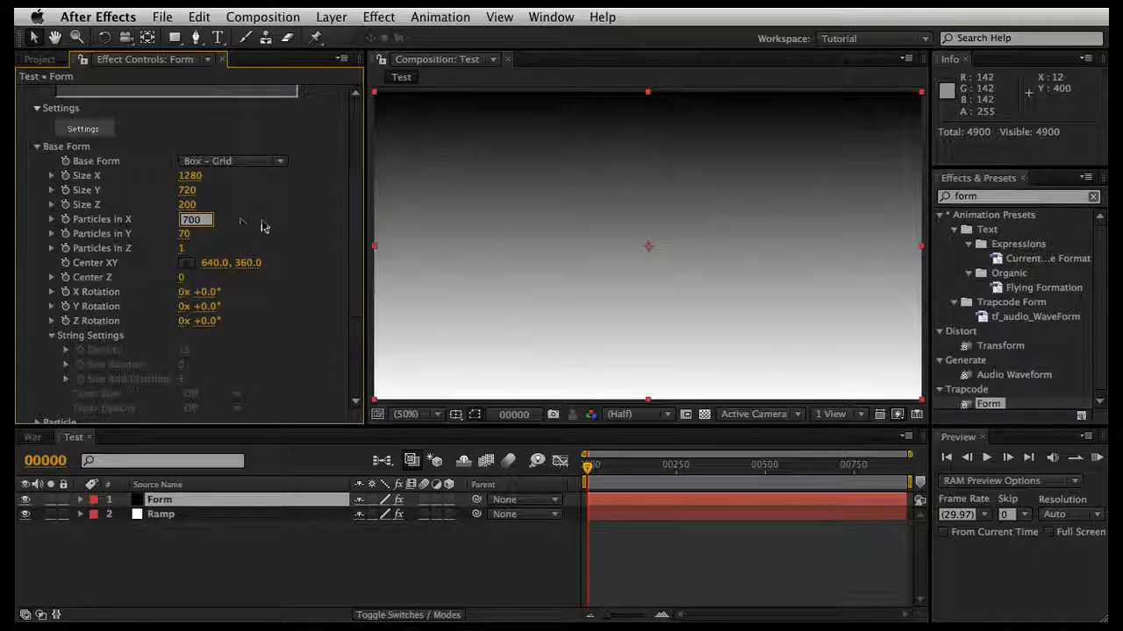
key(Return)
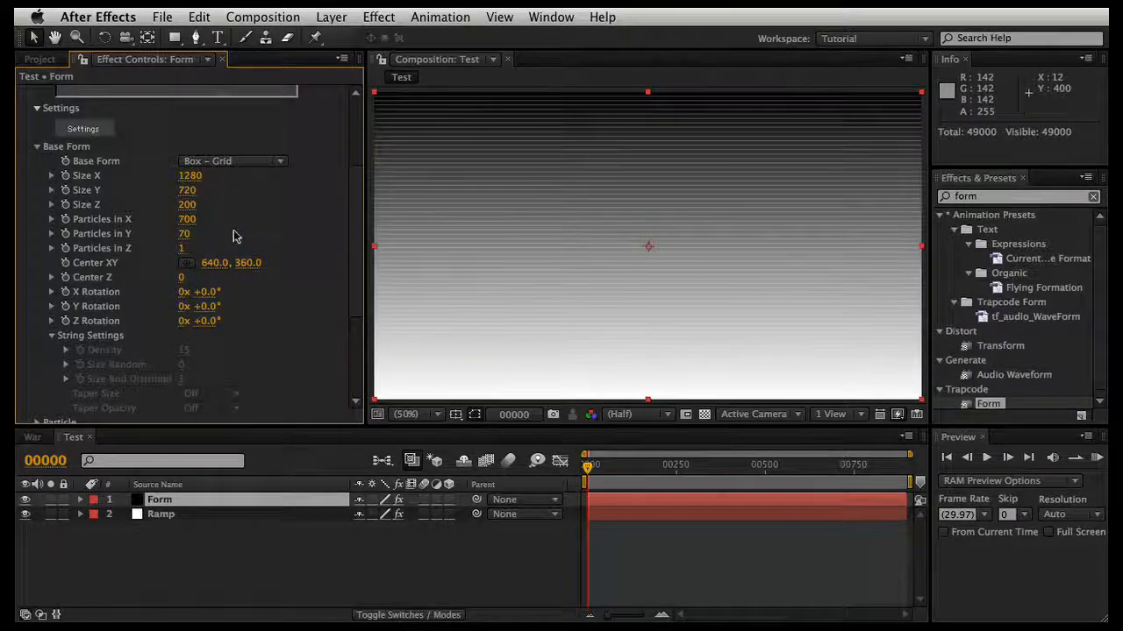
click(183, 237)
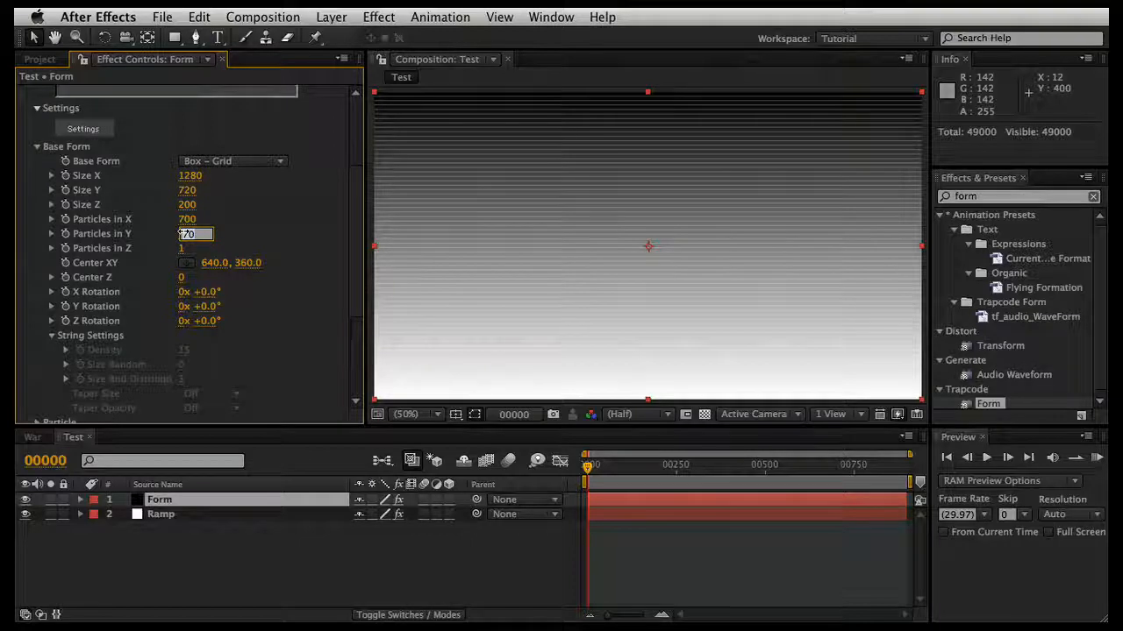
text(500)
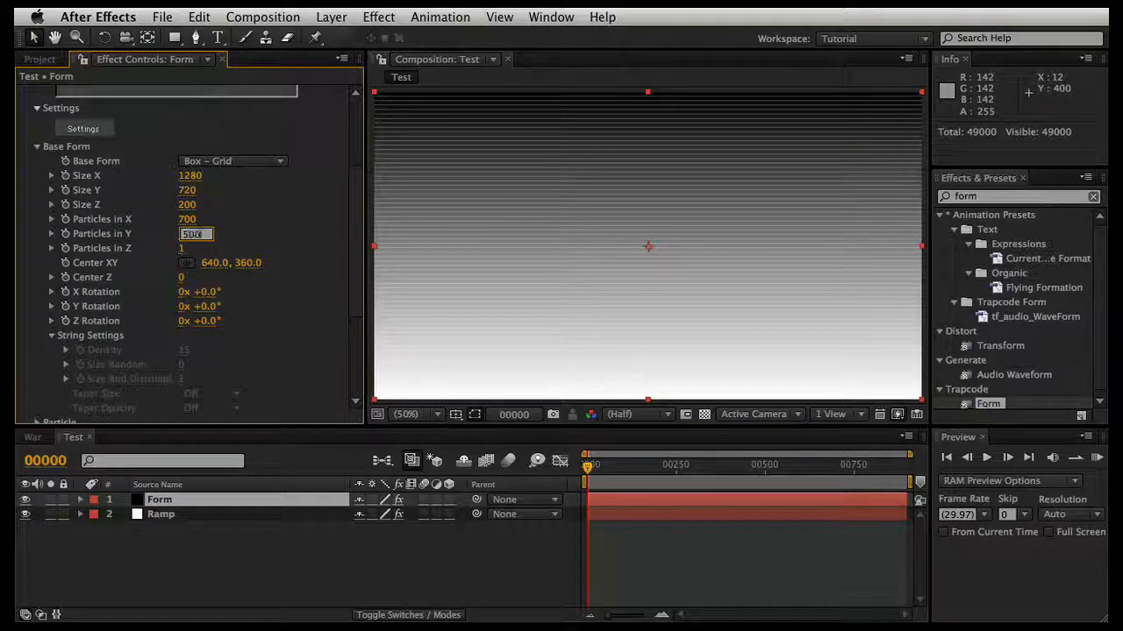
key(Return)
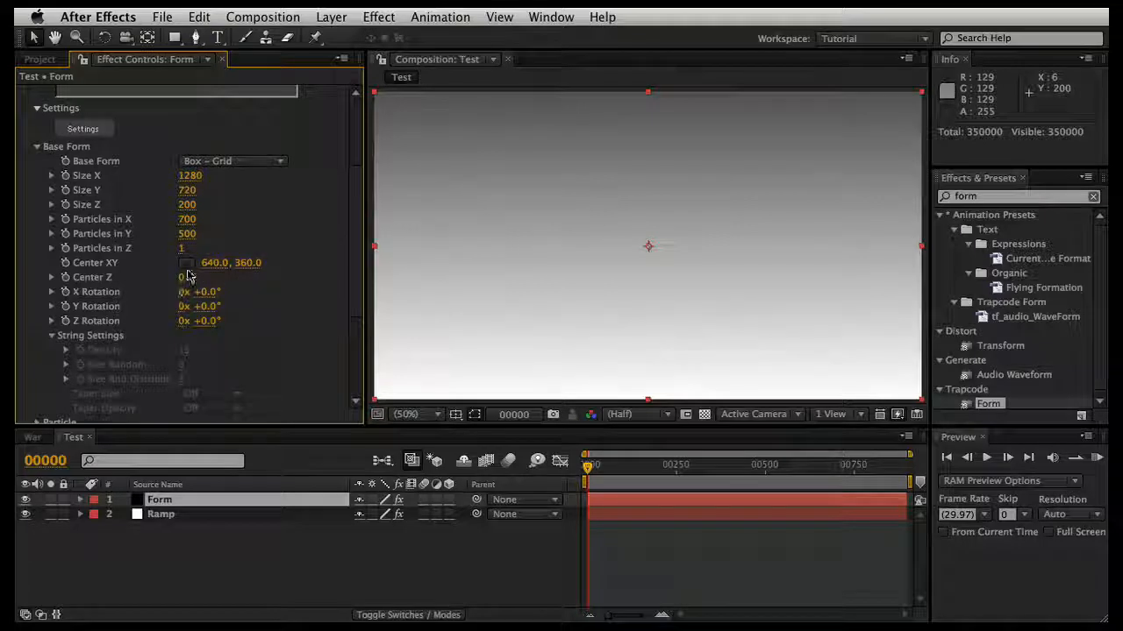
Step: Try changing the base form's X Rotation and undo the rotation
drag(204, 299, 246, 291)
key(super+z)
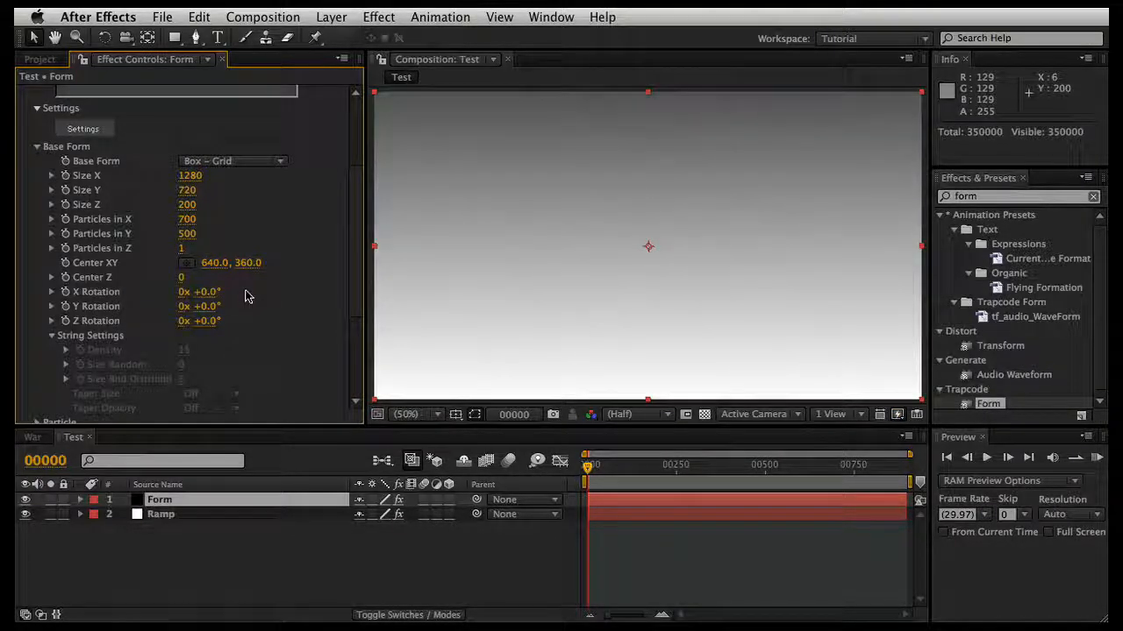
Step: Set the particles' Sphere Feather to 88 and their Size to 2 in Form's Particle settings
scroll(245, 297, down, 5)
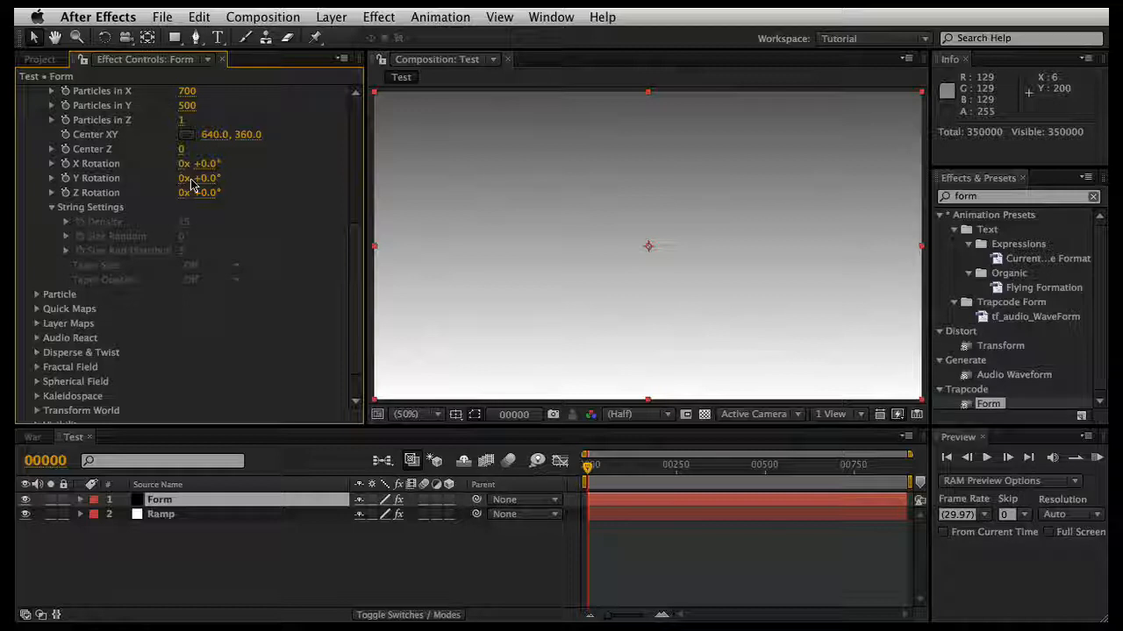
click(37, 296)
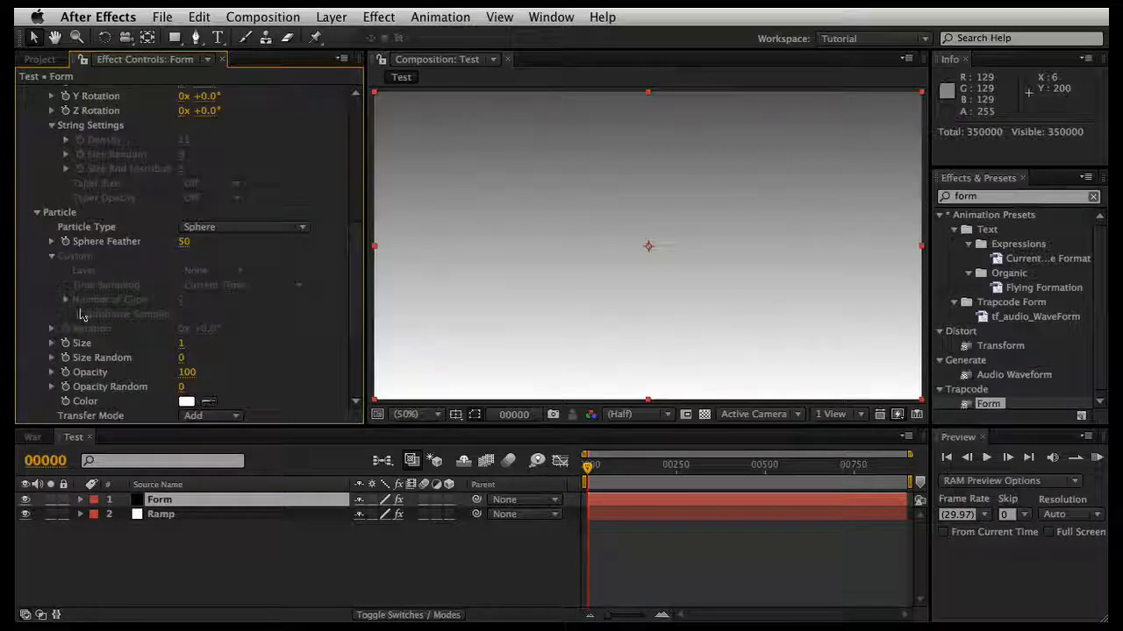
click(183, 244)
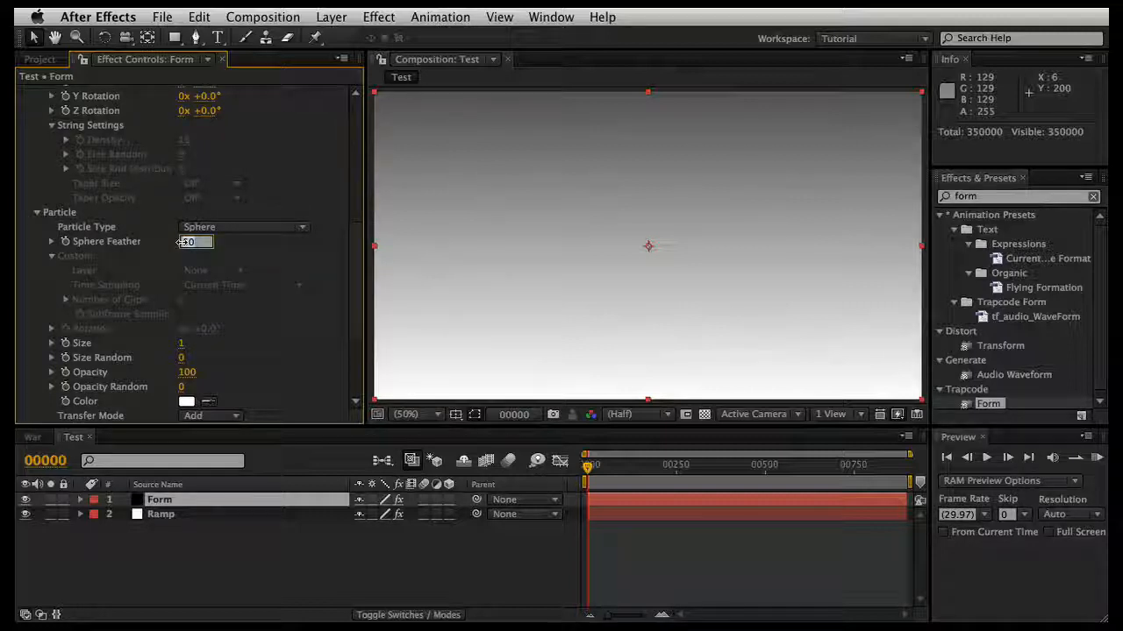
text(88)
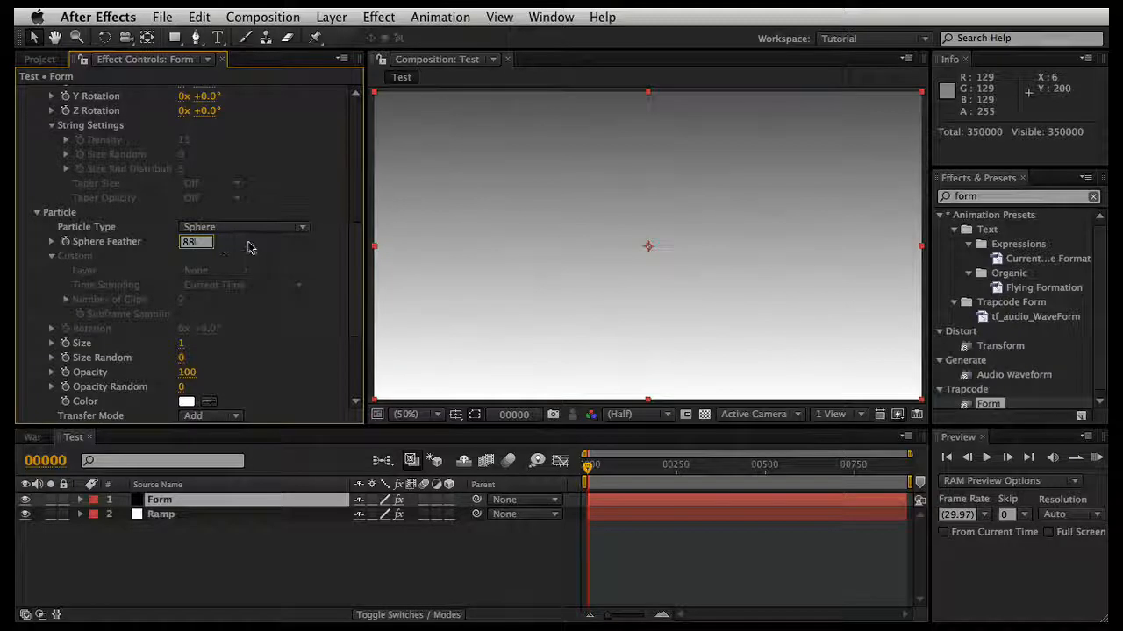
key(Return)
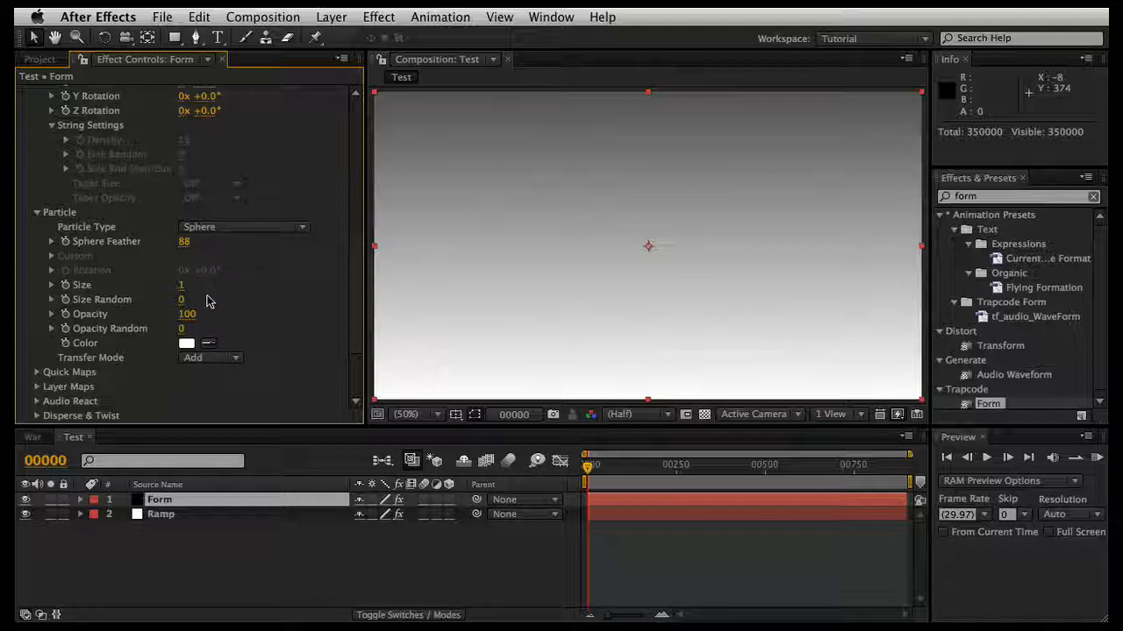
click(181, 285)
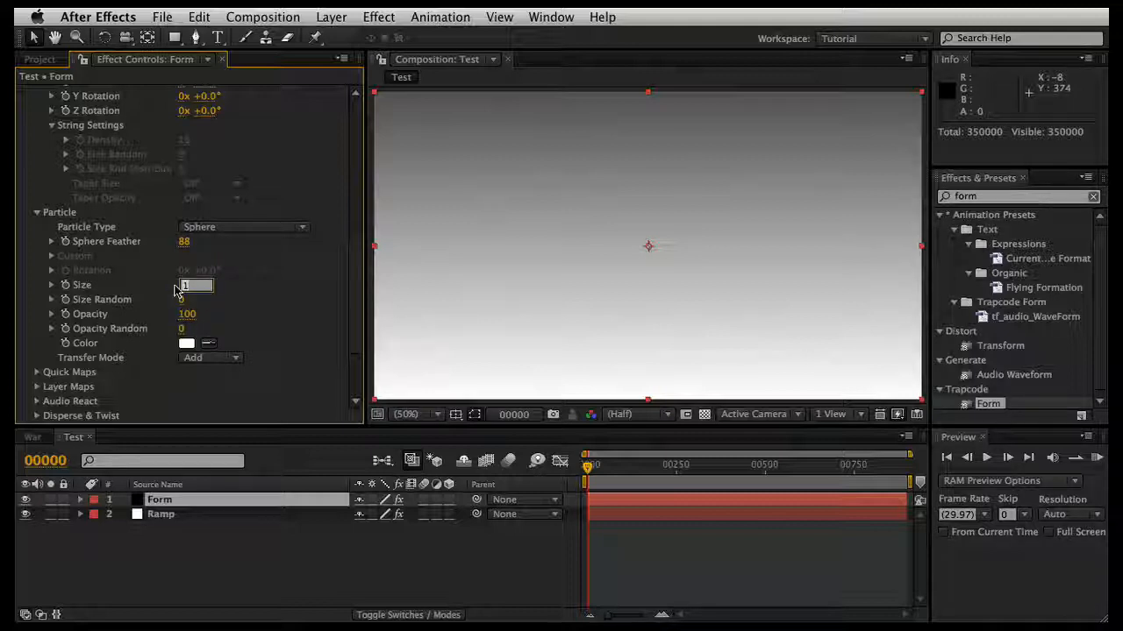
text(2)
key(Return)
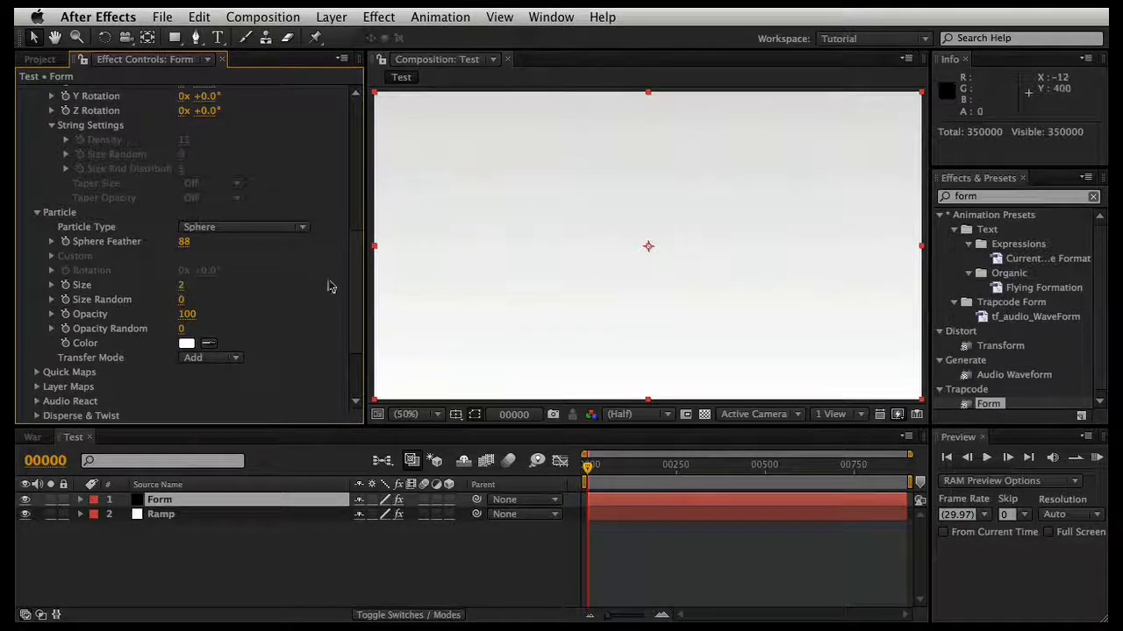
Step: Change the particle Color to pale yellow EDEAB6
scroll(303, 301, down, 5)
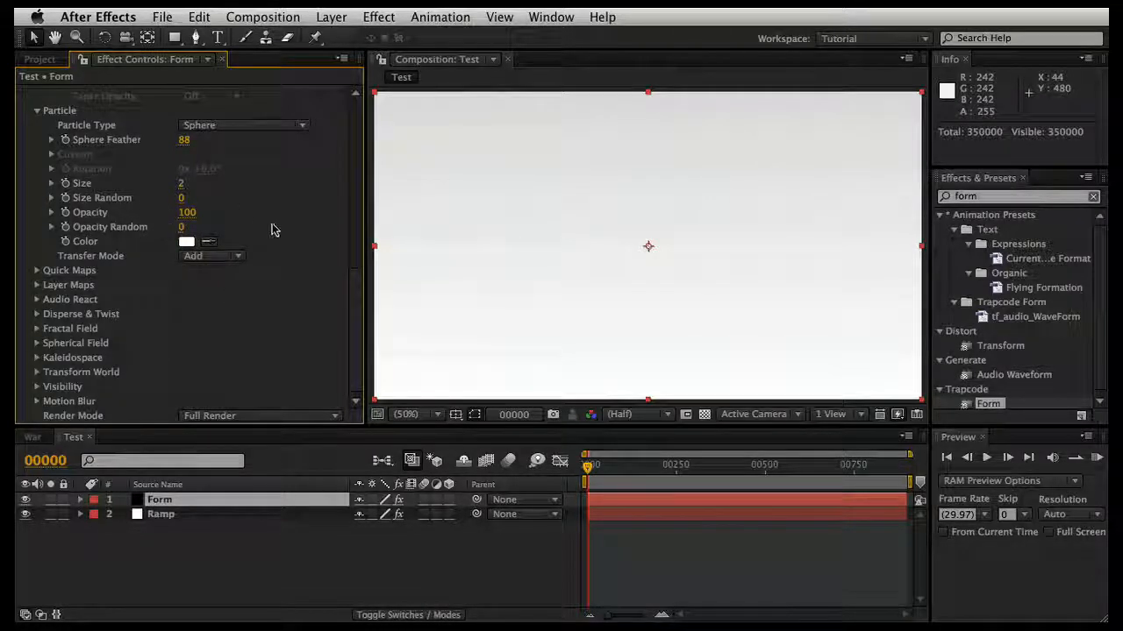
click(186, 243)
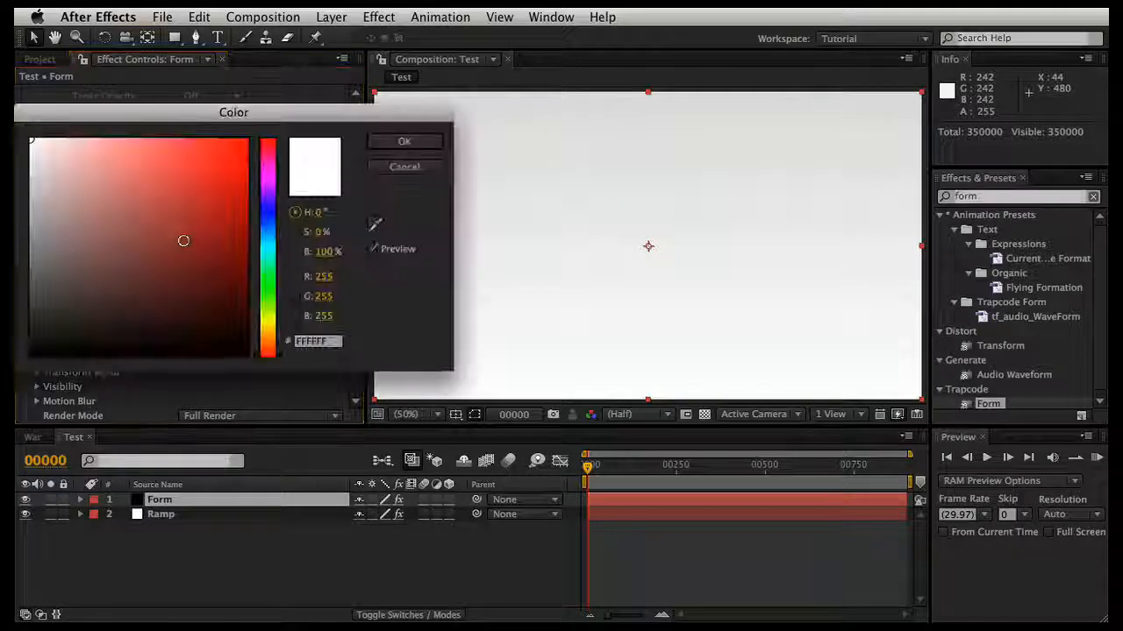
click(271, 318)
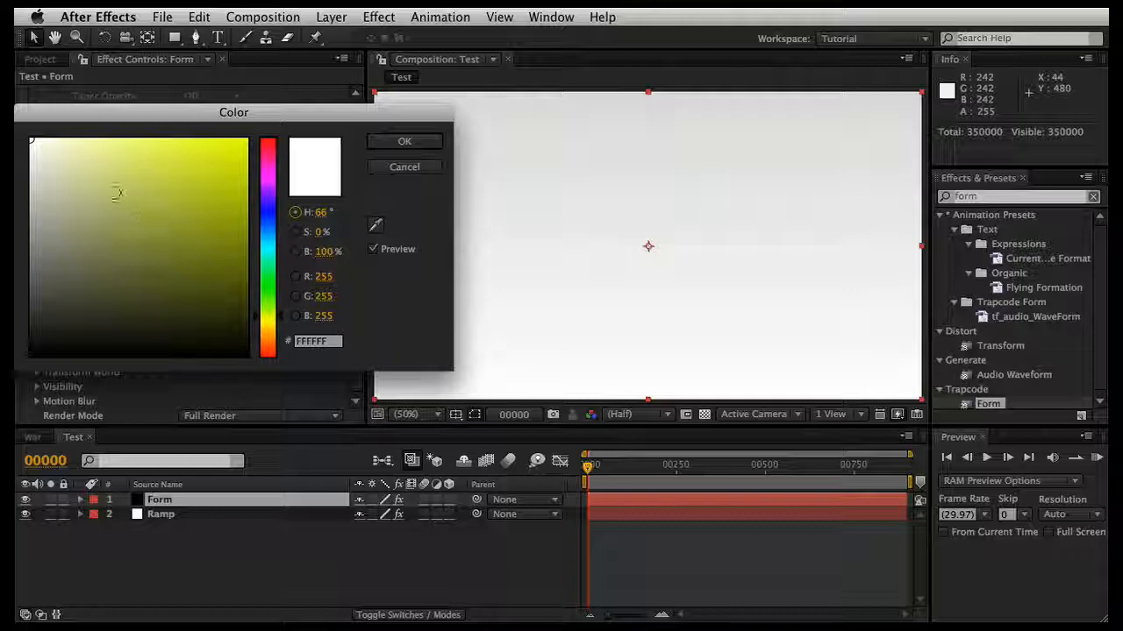
click(271, 321)
mouse_move(37, 155)
mouse_down()
mouse_move(38, 201)
mouse_move(60, 147)
mouse_move(73, 161)
mouse_move(79, 154)
mouse_up()
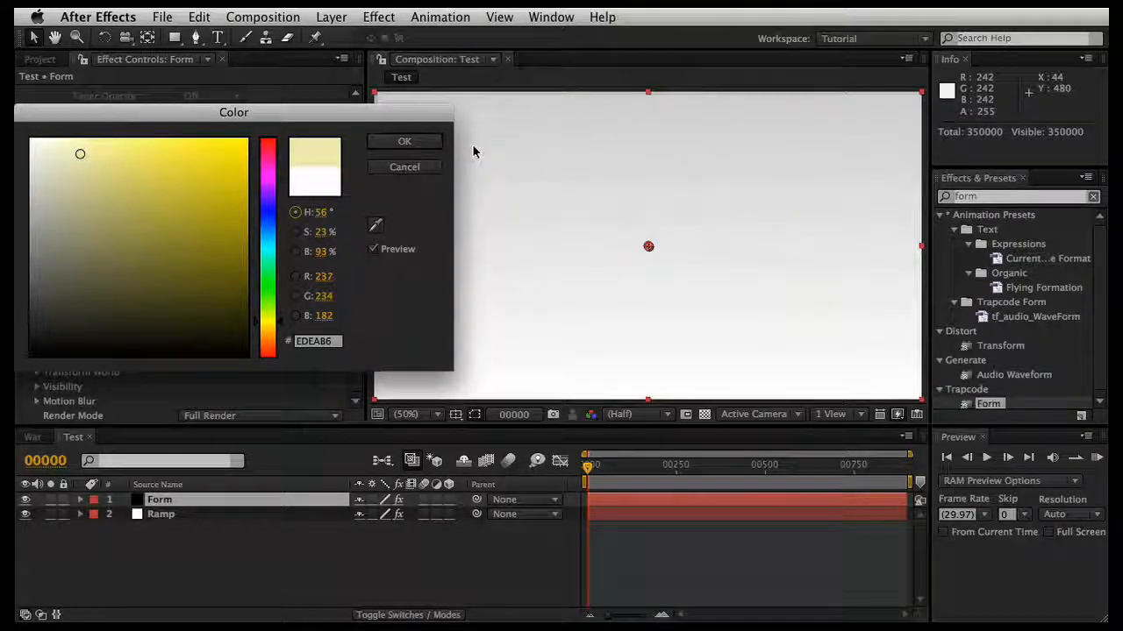
click(415, 146)
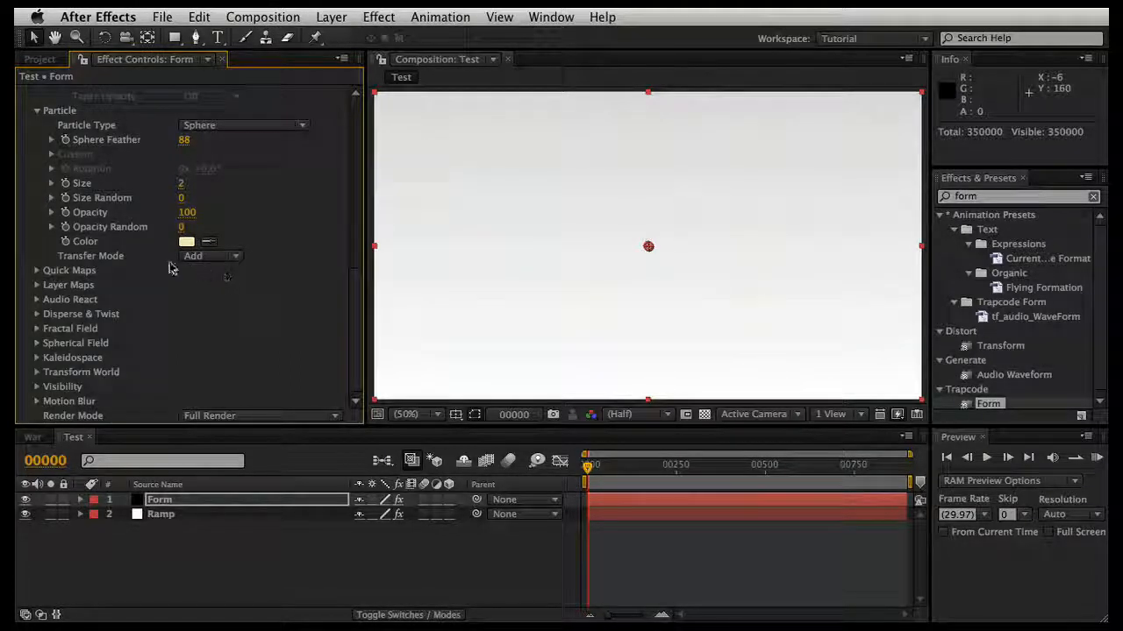
Step: Try the Normal Transfer Mode for the particles and switch it back to Add
click(193, 263)
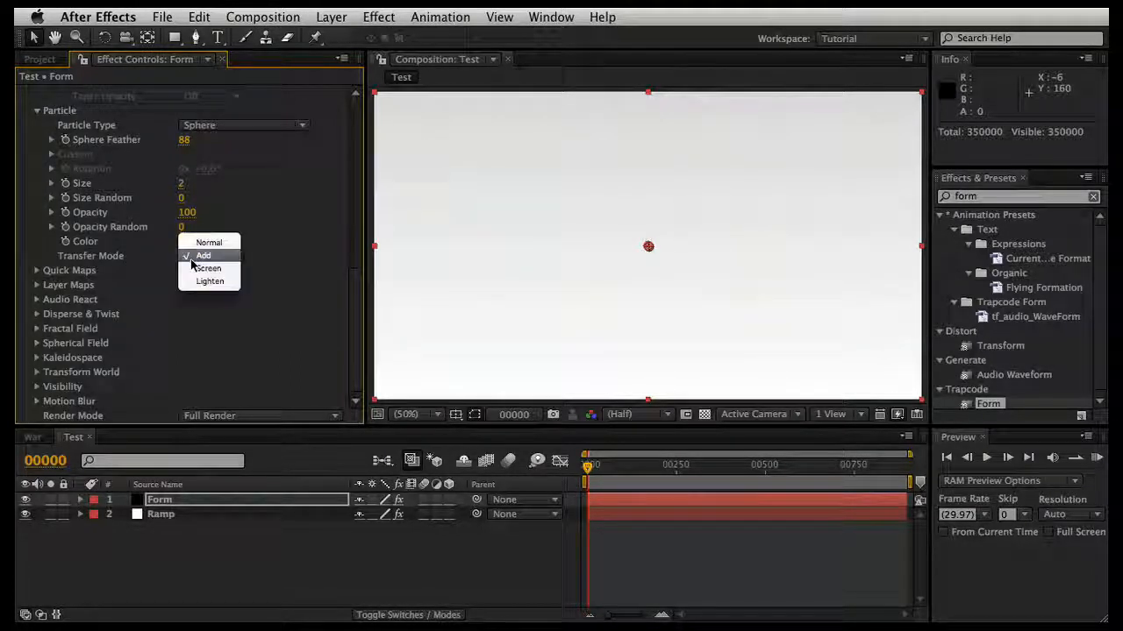
click(201, 246)
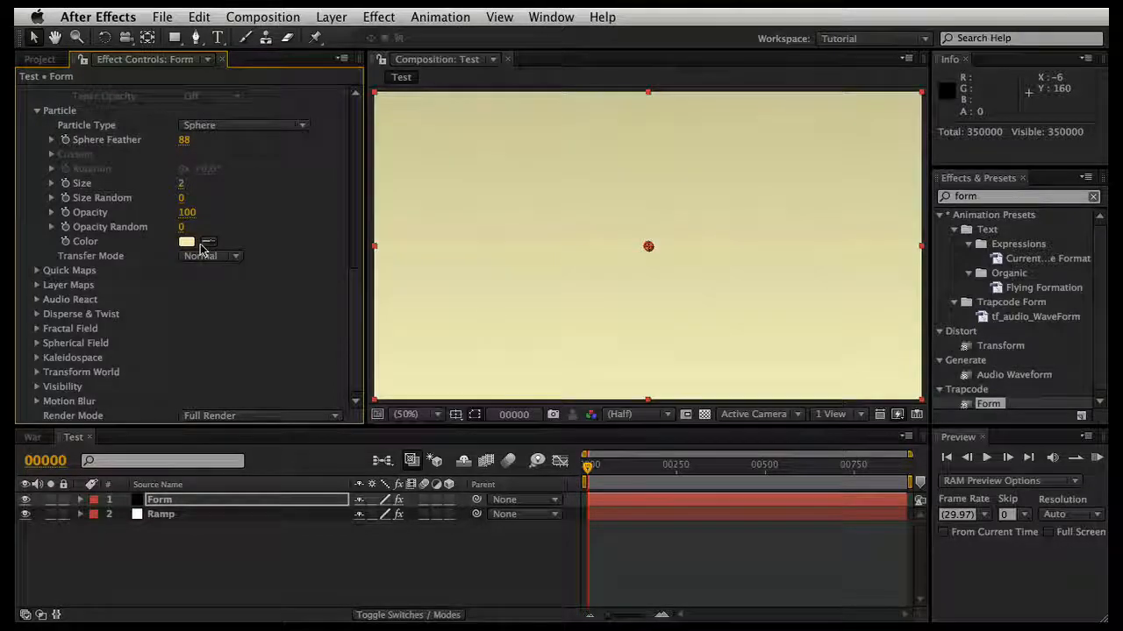
click(226, 256)
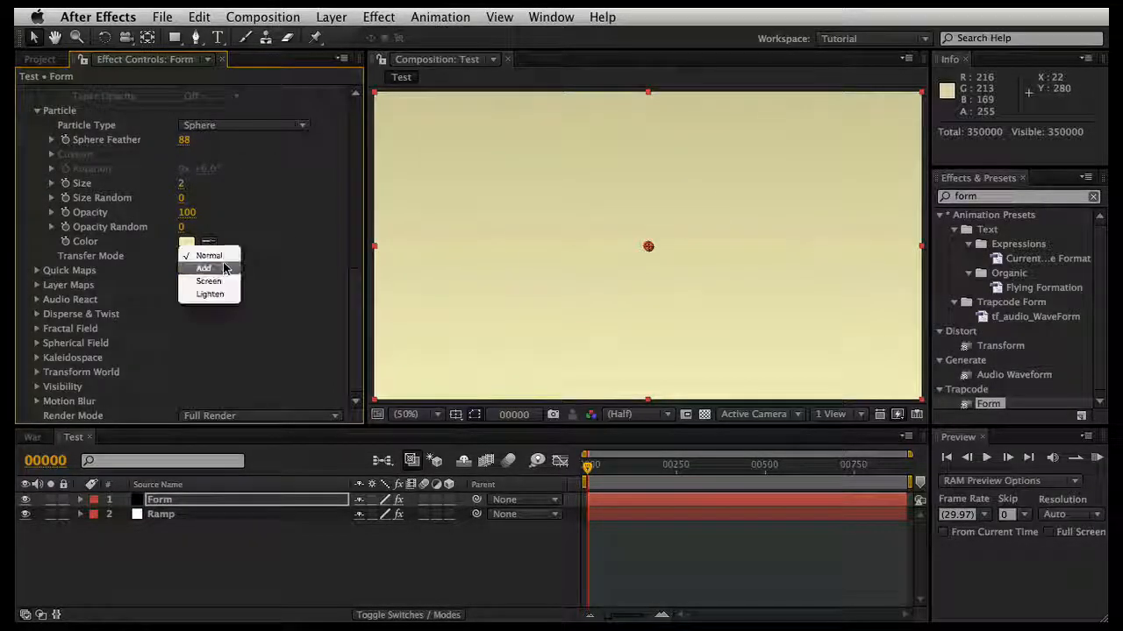
click(224, 268)
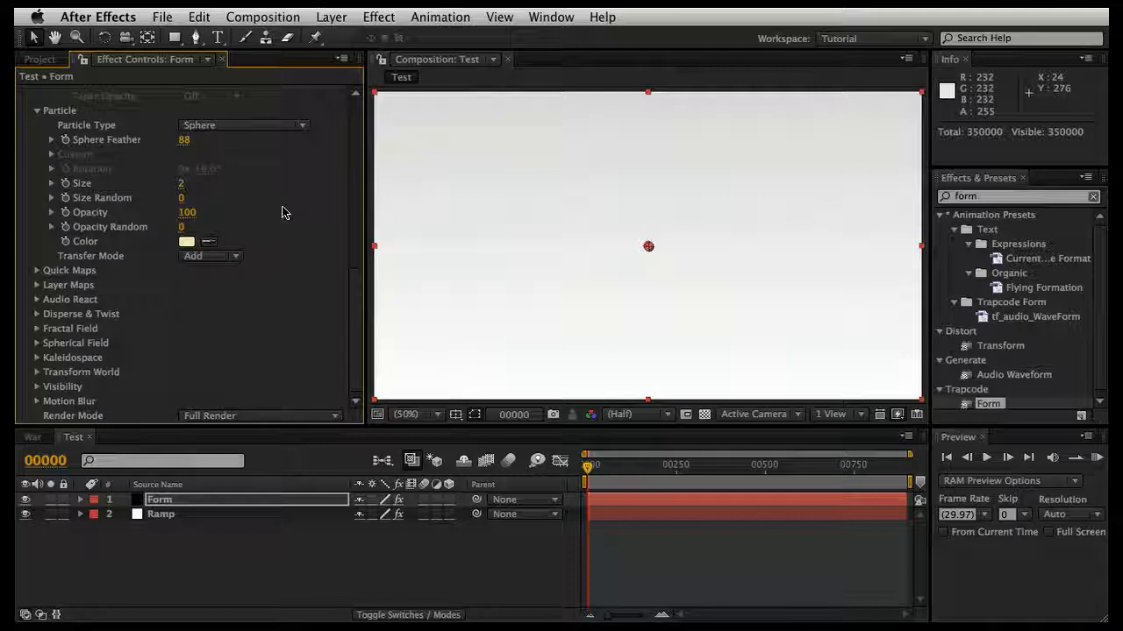
Step: Open Form's Audio React settings and check which layers can be chosen as the Audio Layer
click(37, 299)
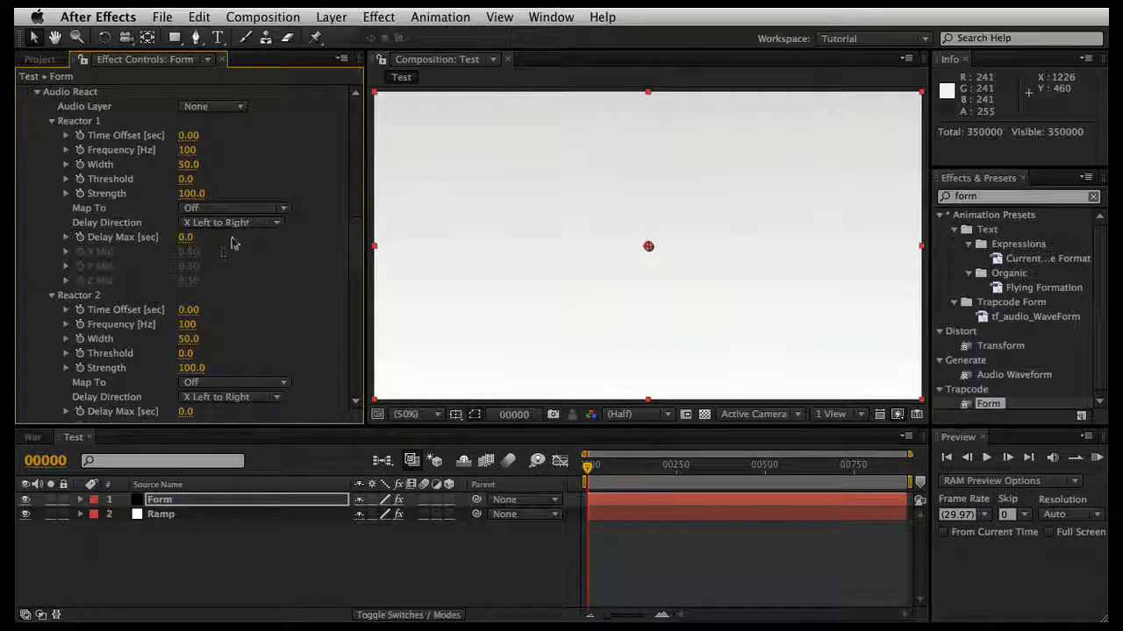
scroll(161, 193, up, 2)
click(197, 158)
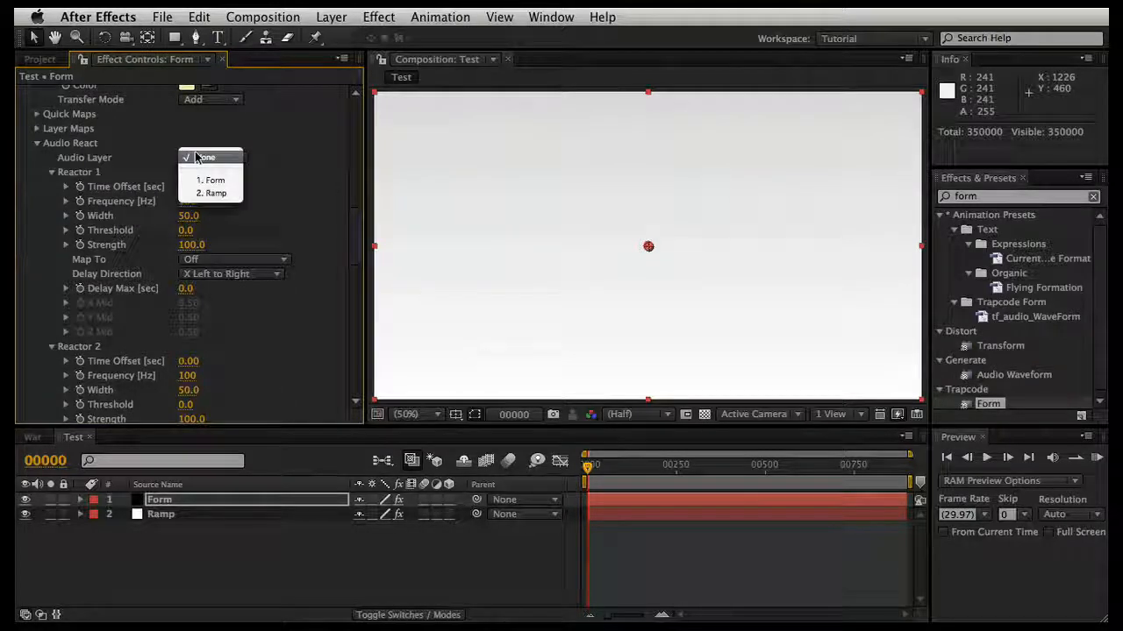
click(197, 158)
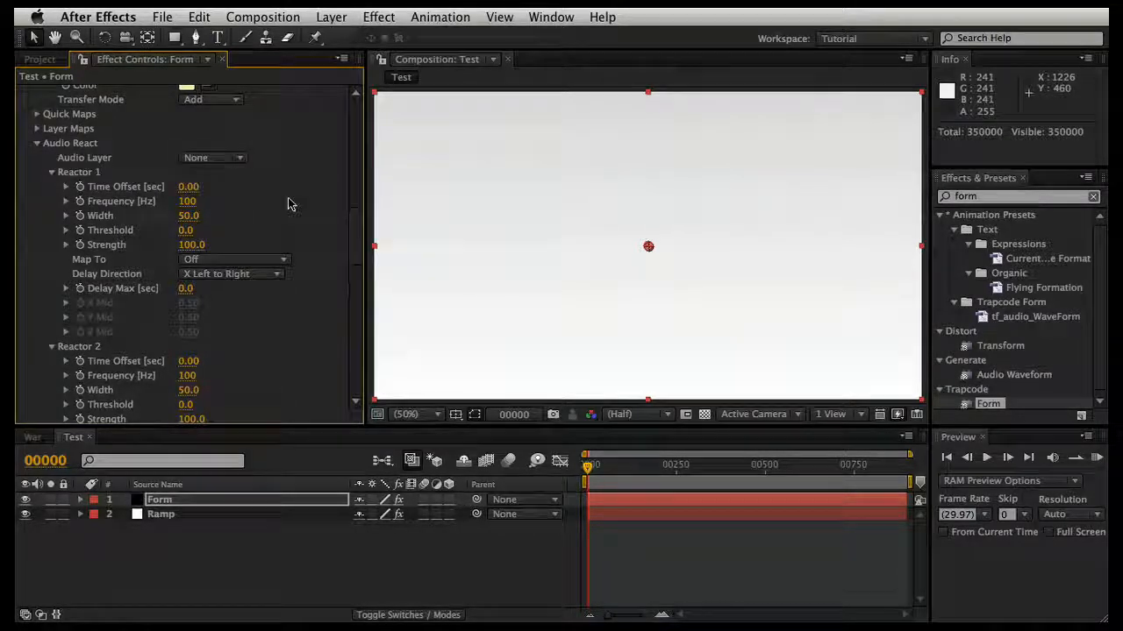
Step: Add AMG02-TalesFromThePigs.aif from the Audio folder to the Test composition below the Ramp layer, and collapse the Audio and Example folders
click(50, 65)
click(76, 347)
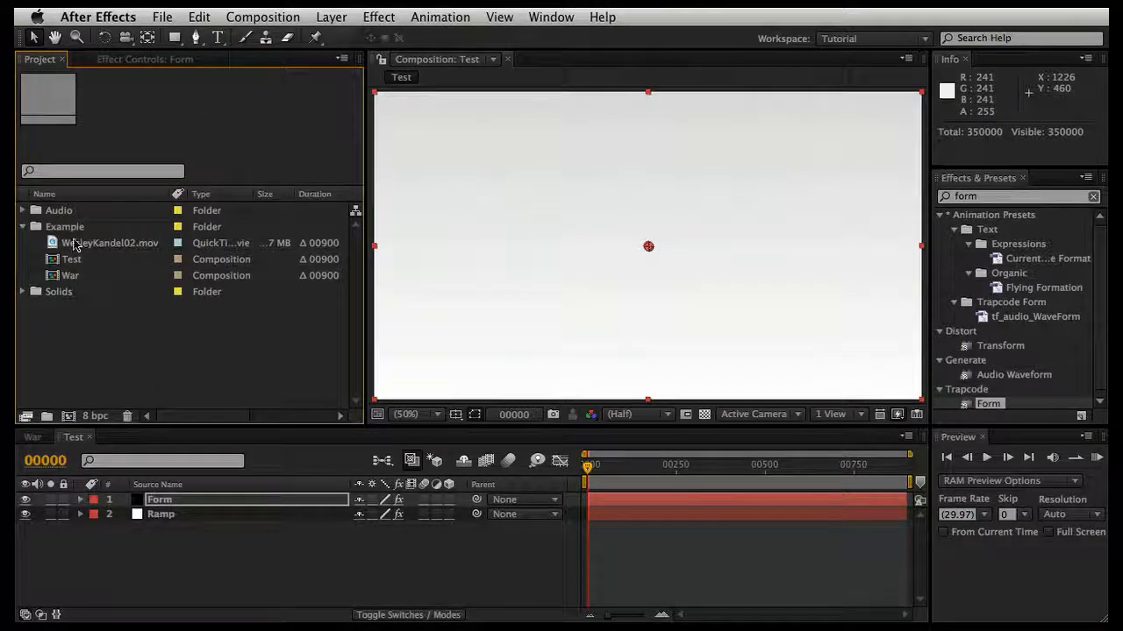
click(23, 211)
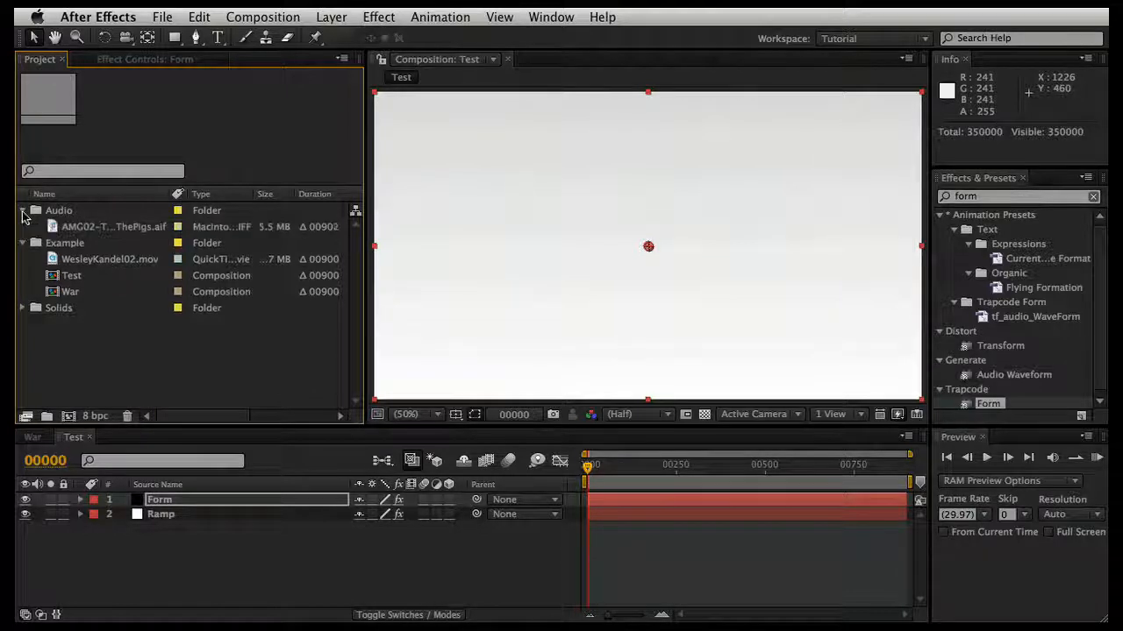
click(78, 228)
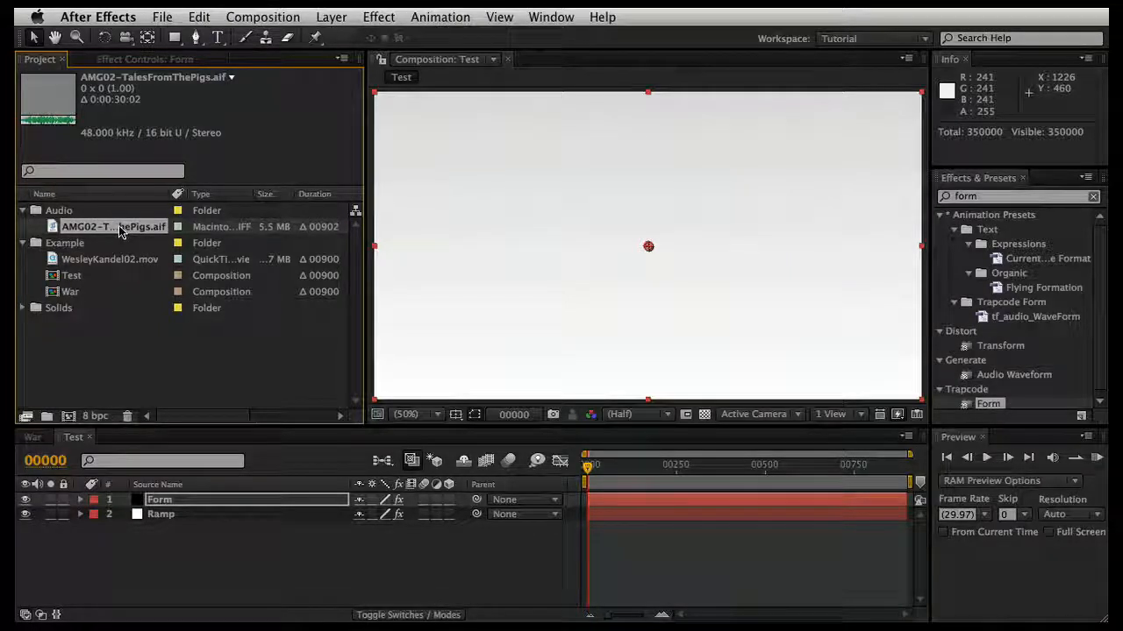
drag(119, 230, 196, 540)
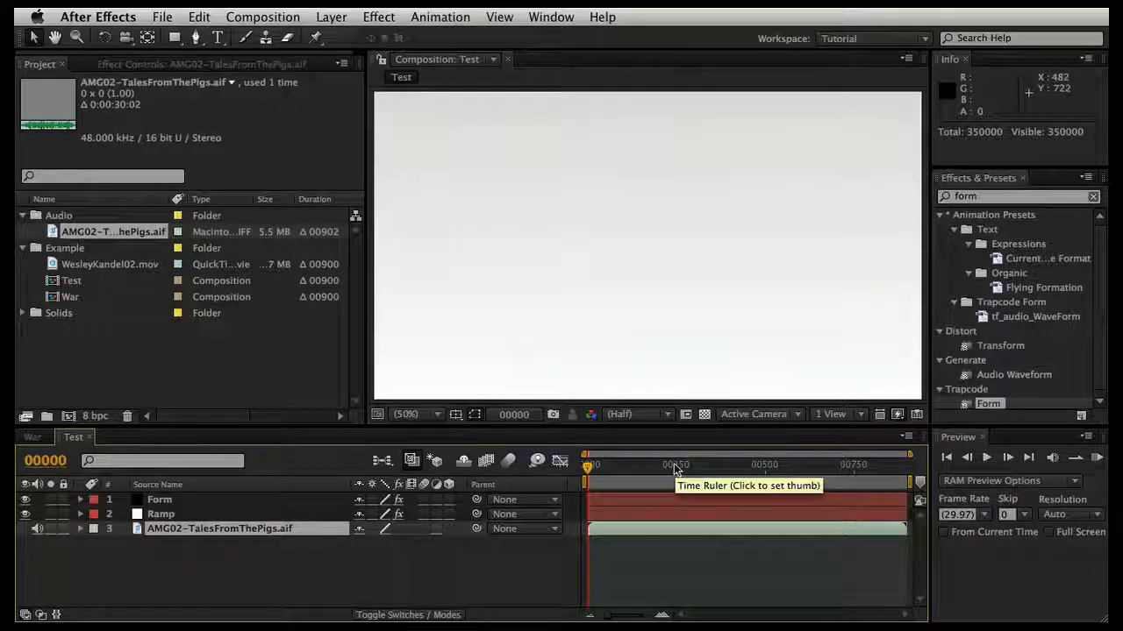
click(27, 220)
click(25, 216)
click(24, 233)
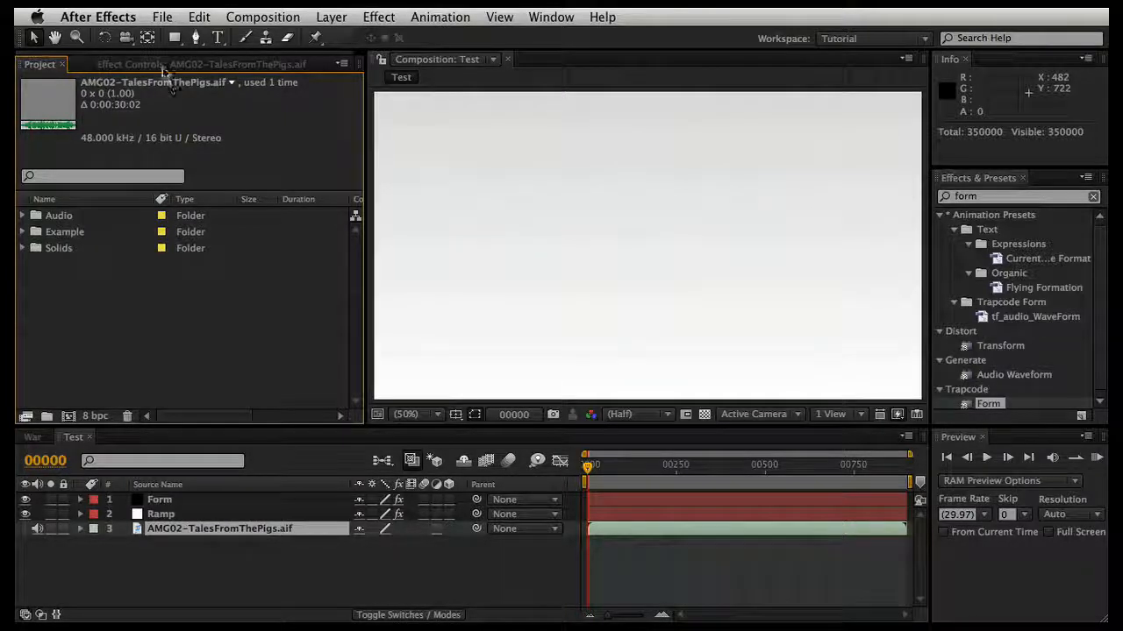
Step: Assign AMG02-TalesFromThePigs.aif as the Audio Layer in the Form layer's Audio React settings
click(171, 65)
click(175, 502)
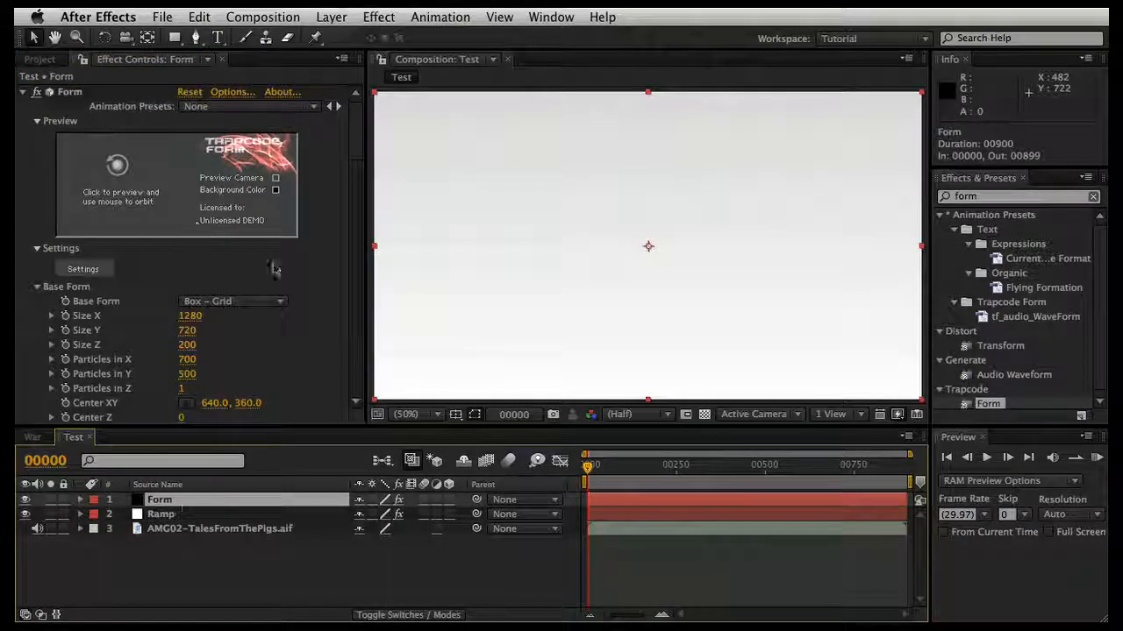
scroll(320, 283, down, 15)
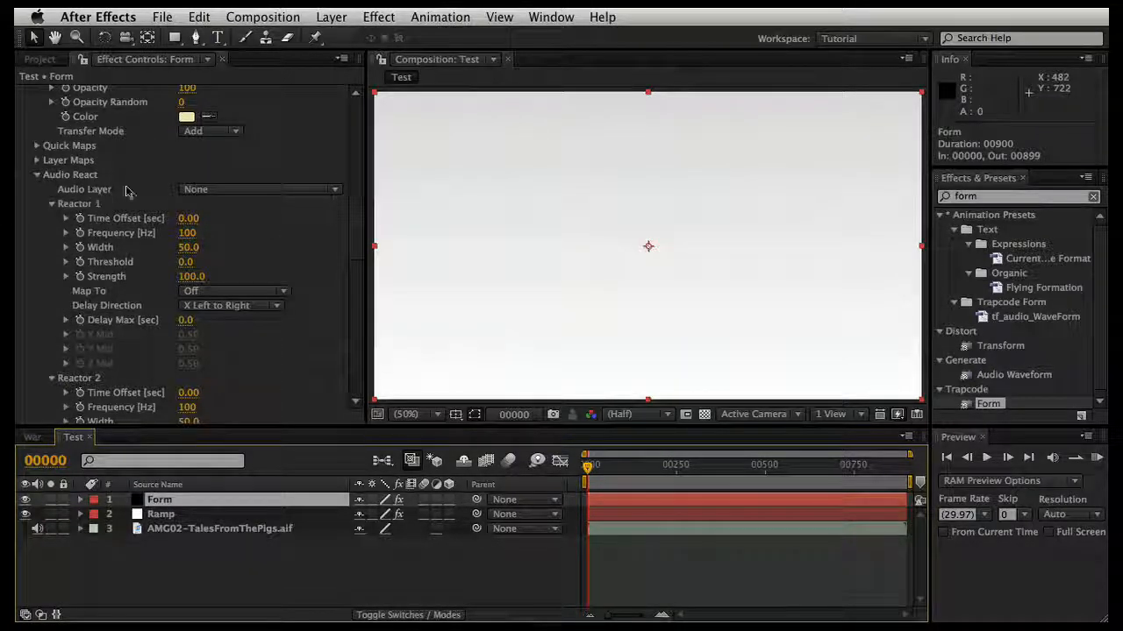
click(238, 189)
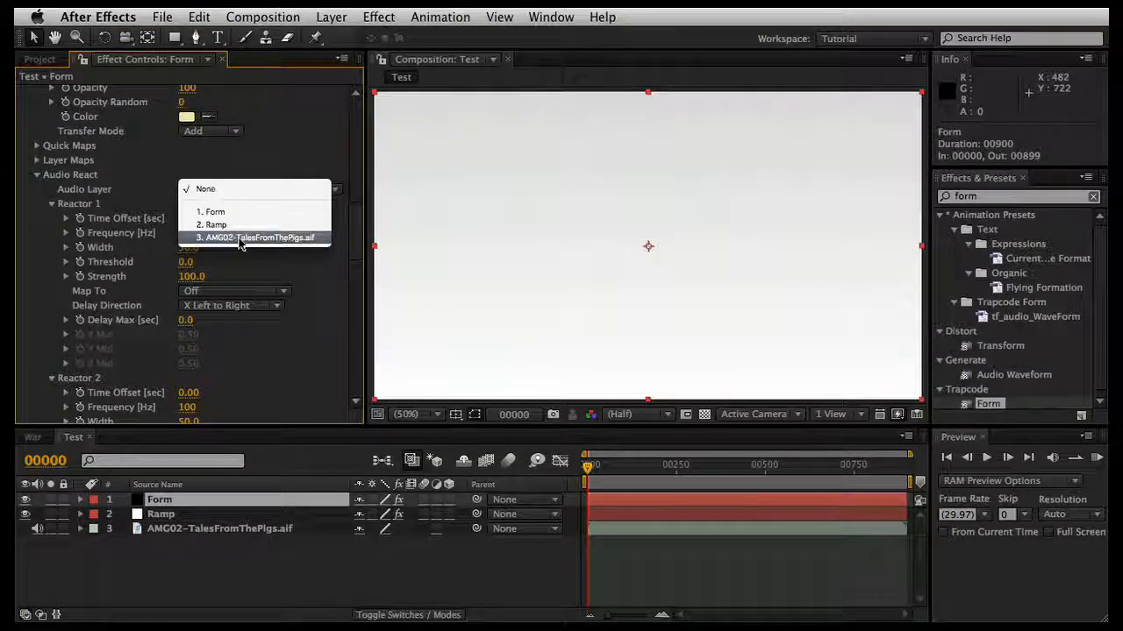
click(241, 237)
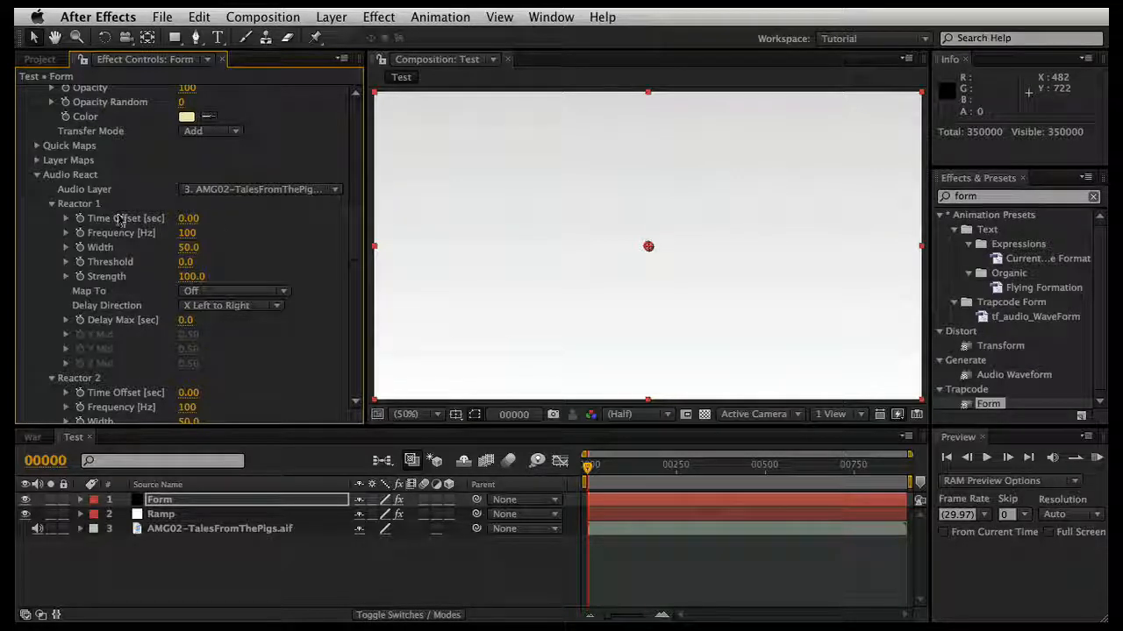
Step: Set Reactor 1's Frequency to 20 Hz and its Width to 100
click(189, 234)
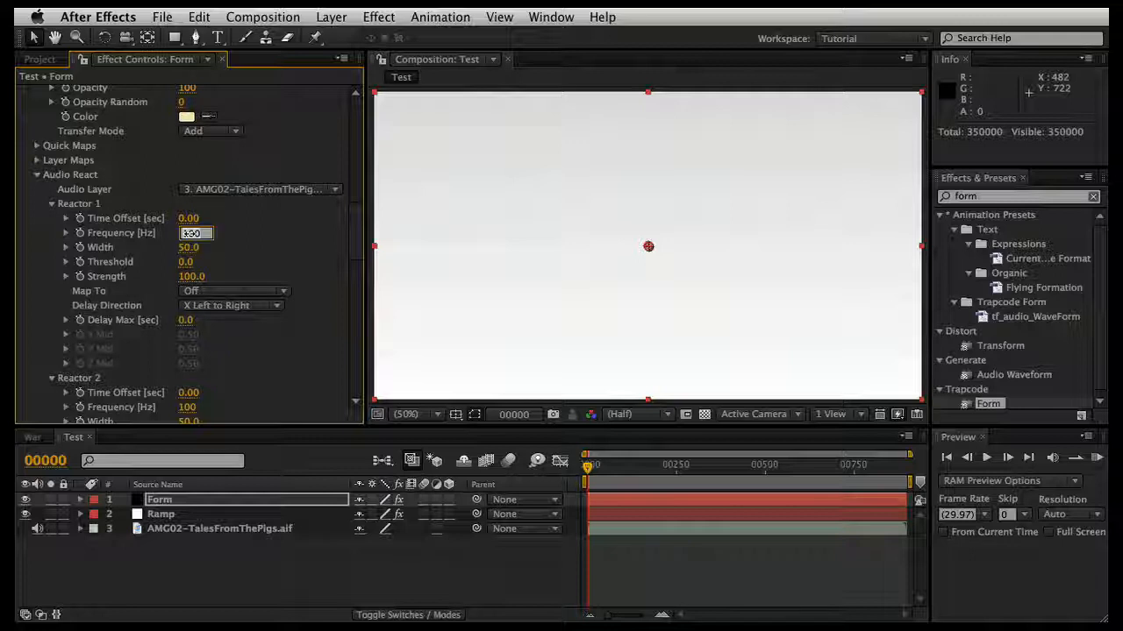
text(20)
key(Return)
click(190, 248)
text(100)
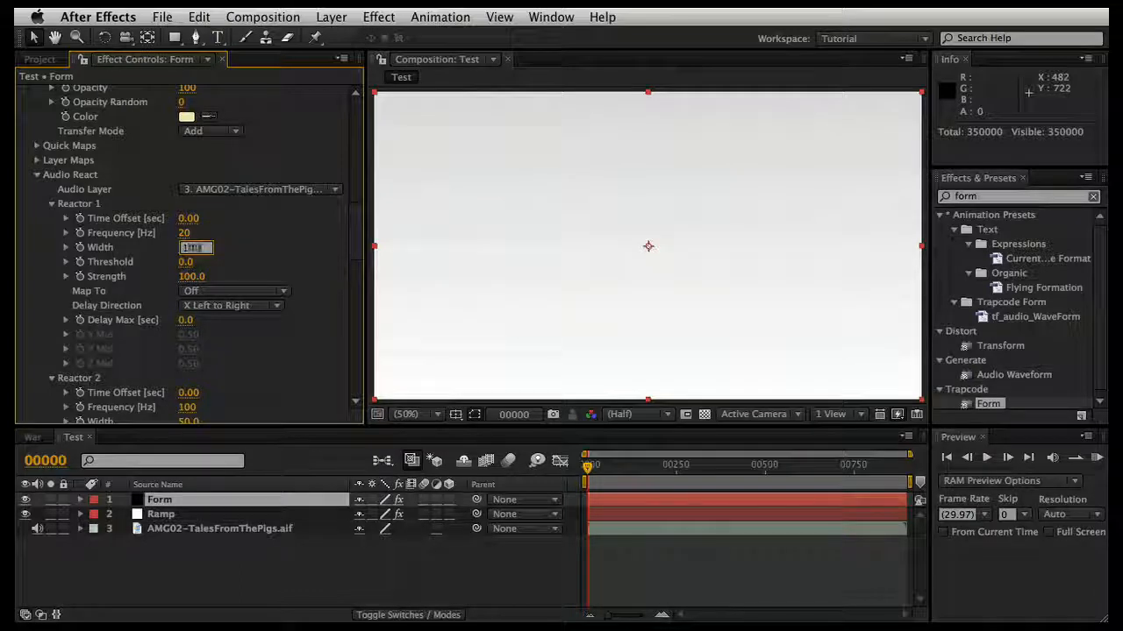
key(Return)
Step: Set Reactor 1's Threshold to 100 and its Strength to -80
click(188, 263)
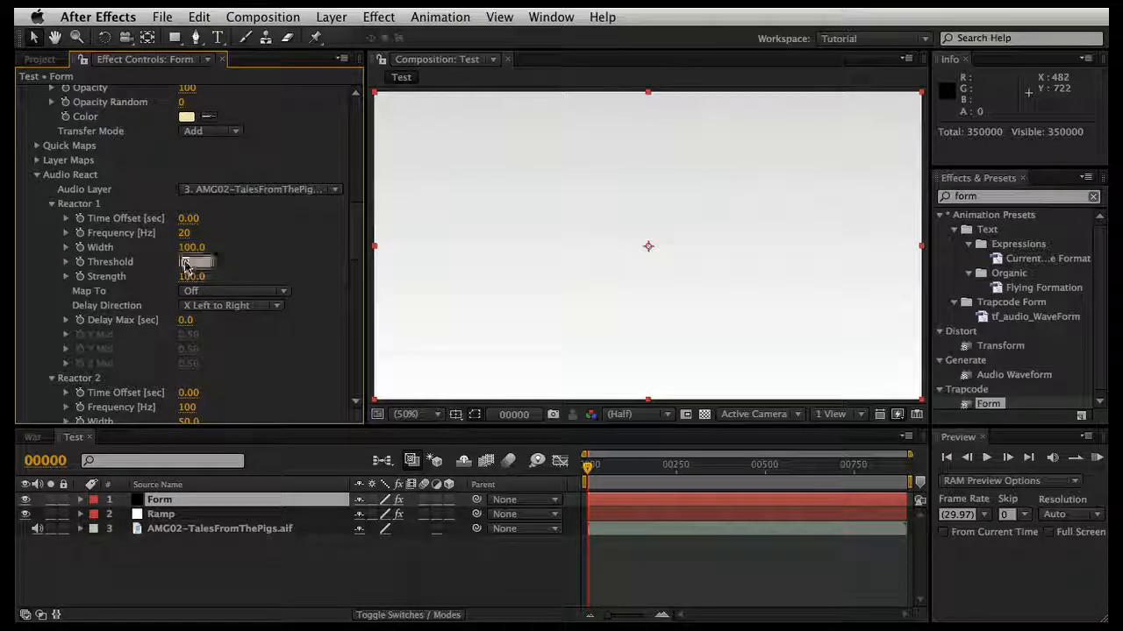
text(100)
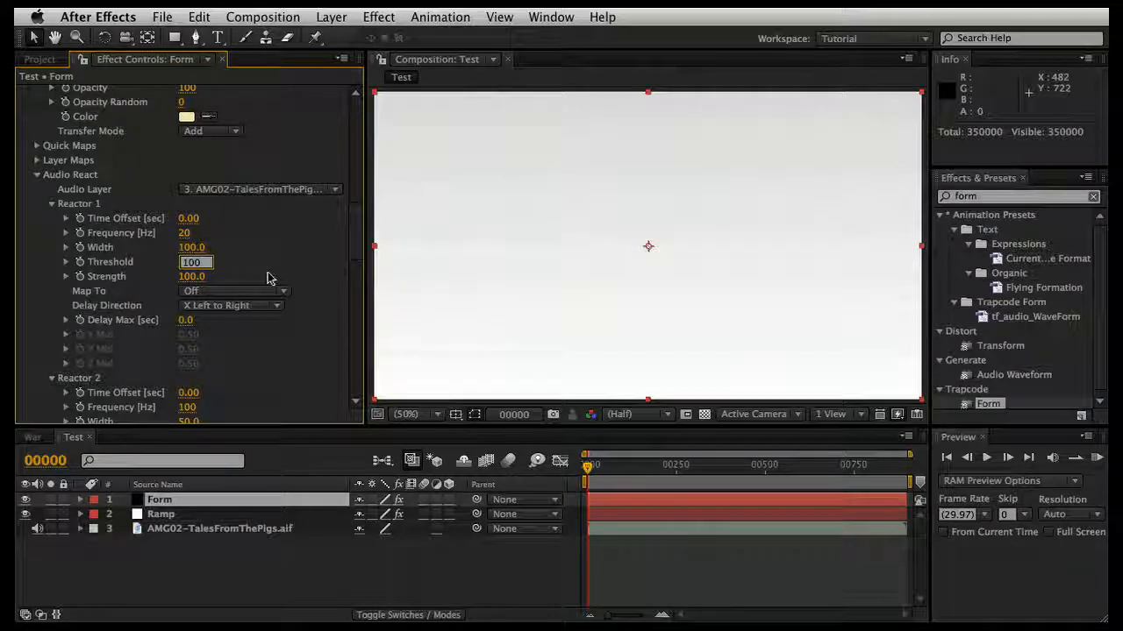
key(Return)
click(193, 277)
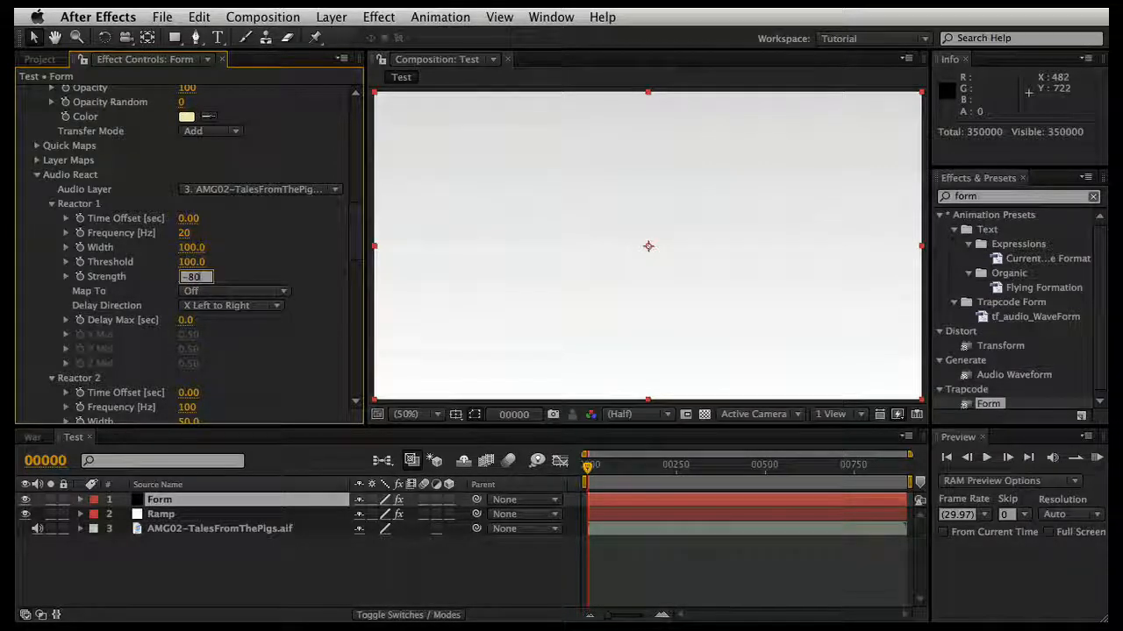
key(Return)
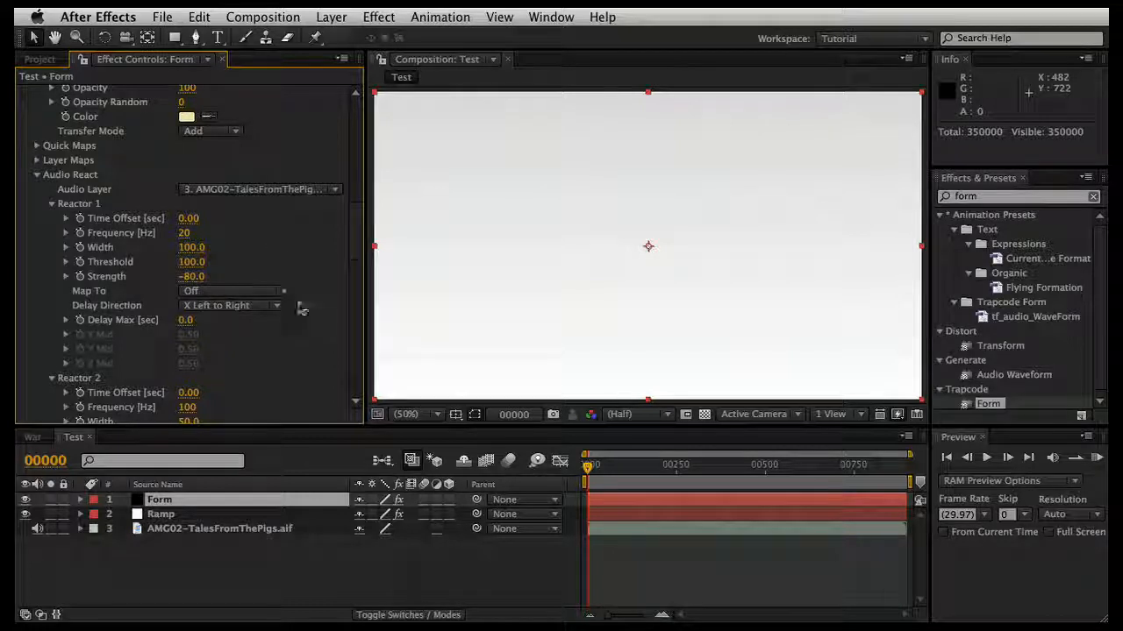
Step: Map Reactor 1 to Disperse and set its Delay Direction to Y Top to Bottom
click(263, 292)
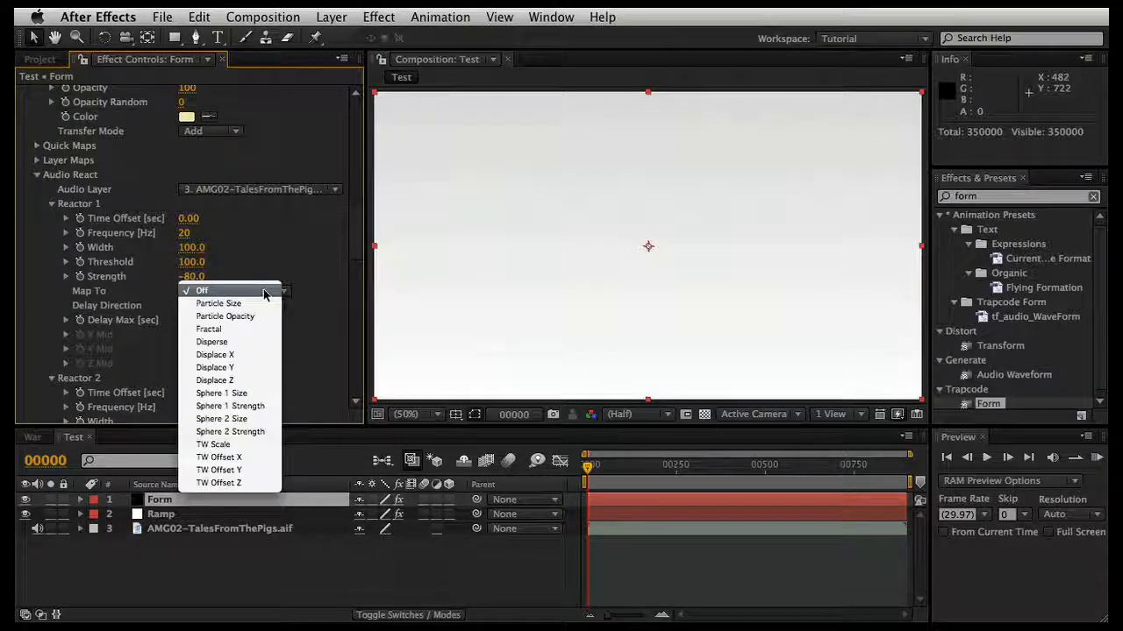
click(218, 343)
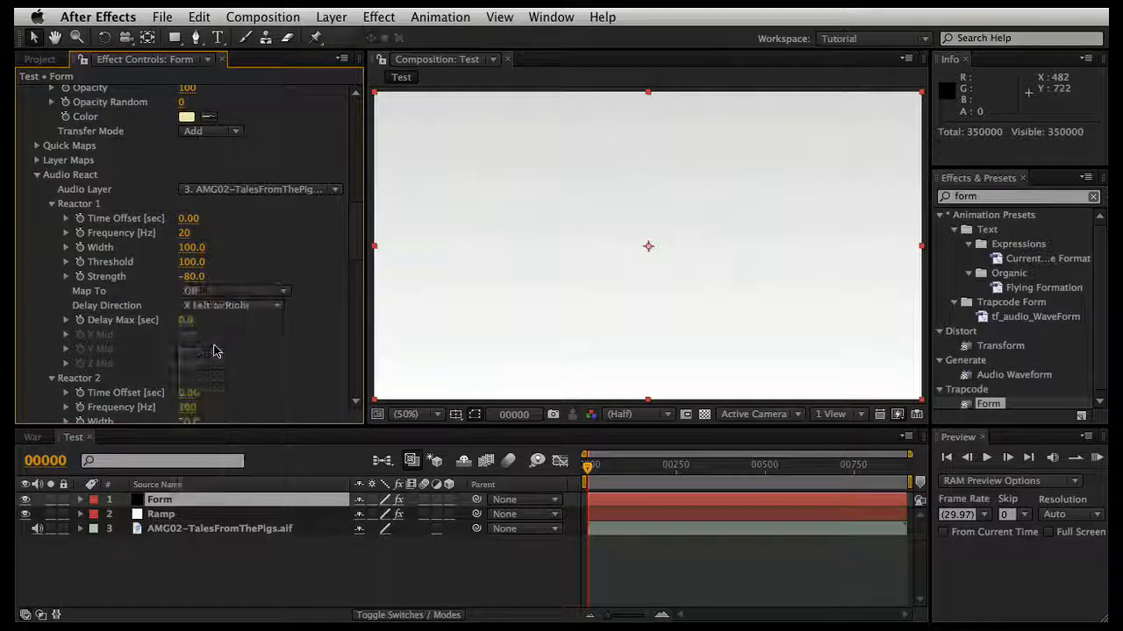
click(232, 306)
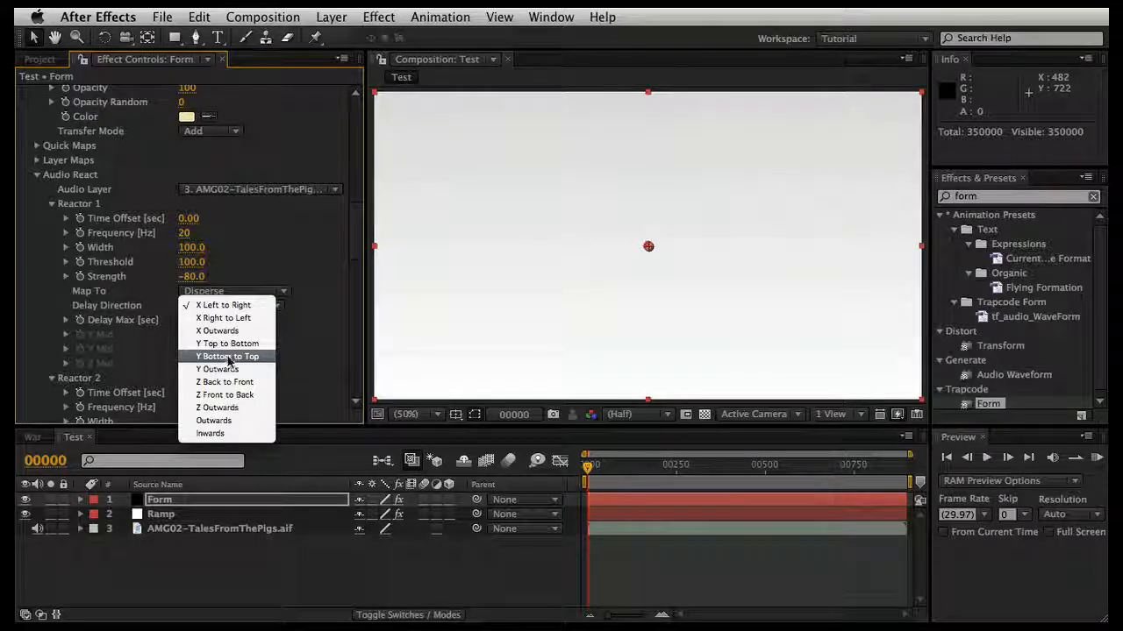
click(232, 343)
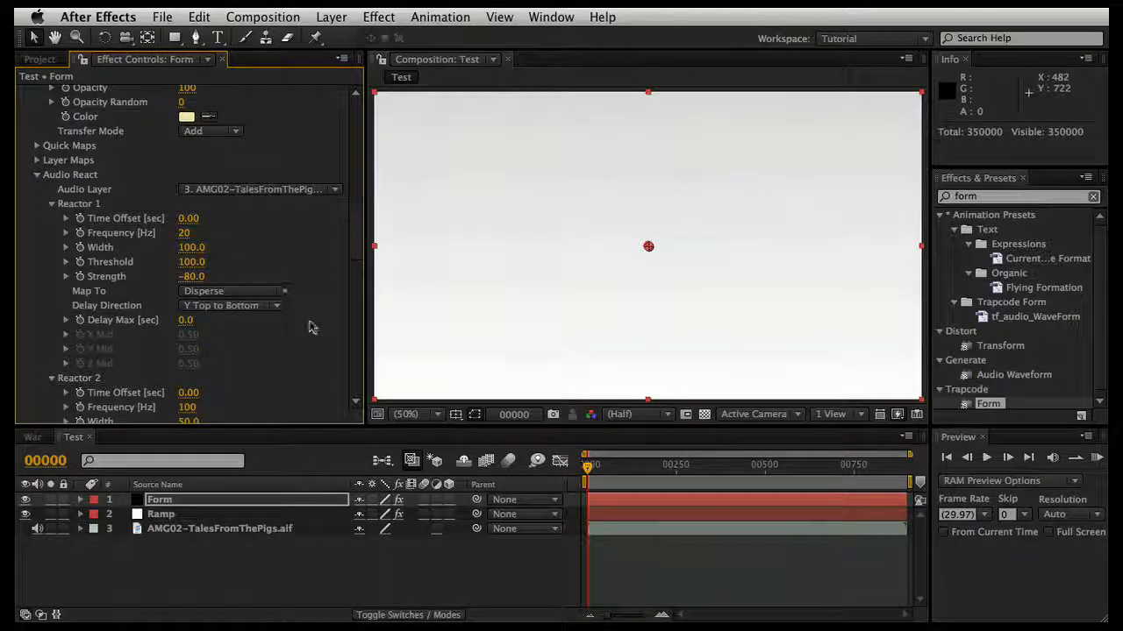
Step: Set Reactor 2's Width to 90 and Threshold to 50, and map it to Fractal
scroll(309, 325, down, 2)
scroll(217, 279, down, 5)
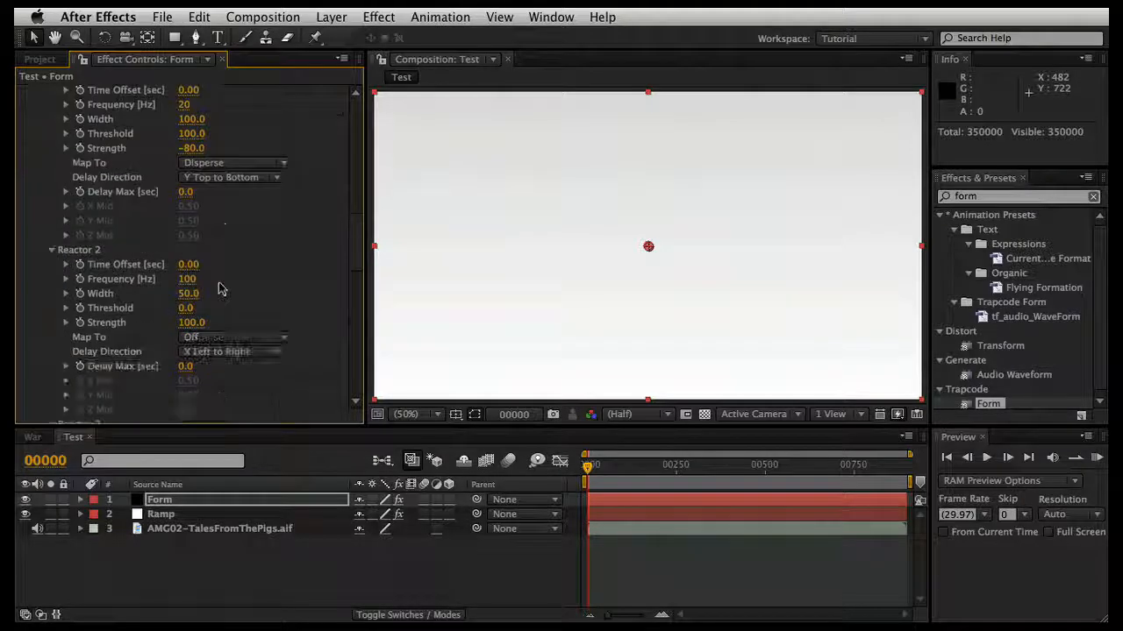
scroll(211, 276, down, 3)
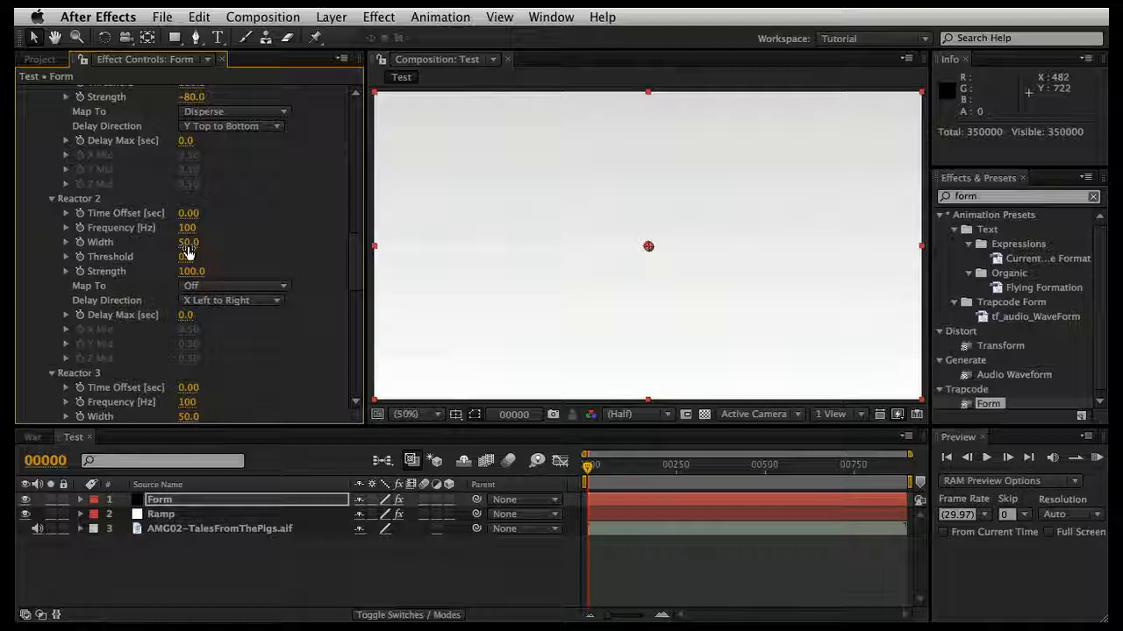
click(187, 243)
text(90)
click(185, 258)
text(6)
key(Return)
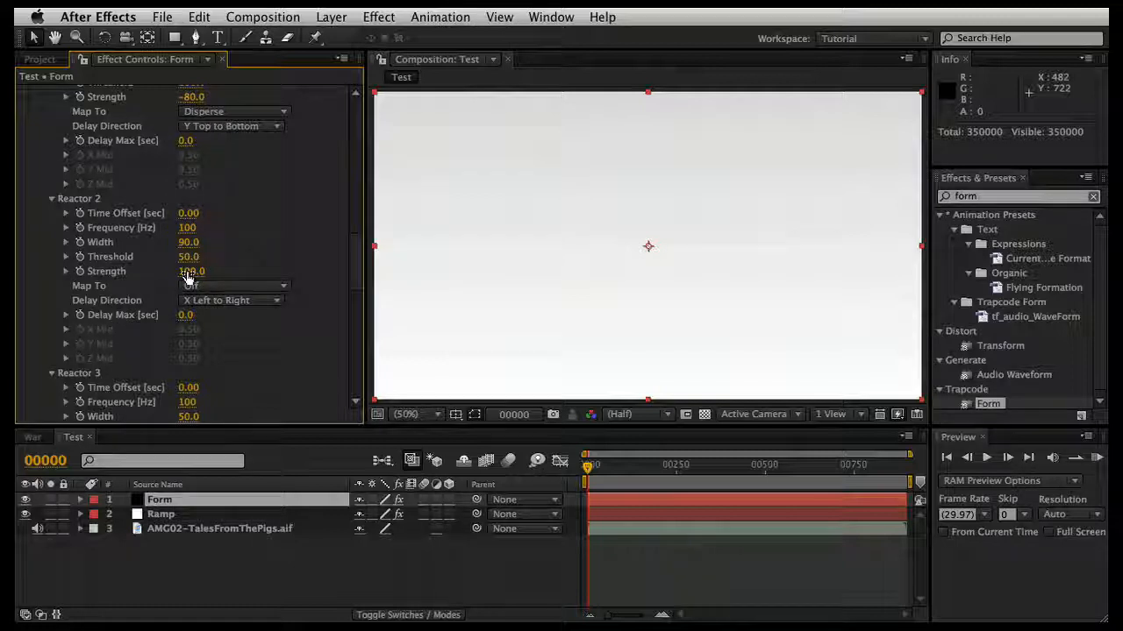
click(200, 286)
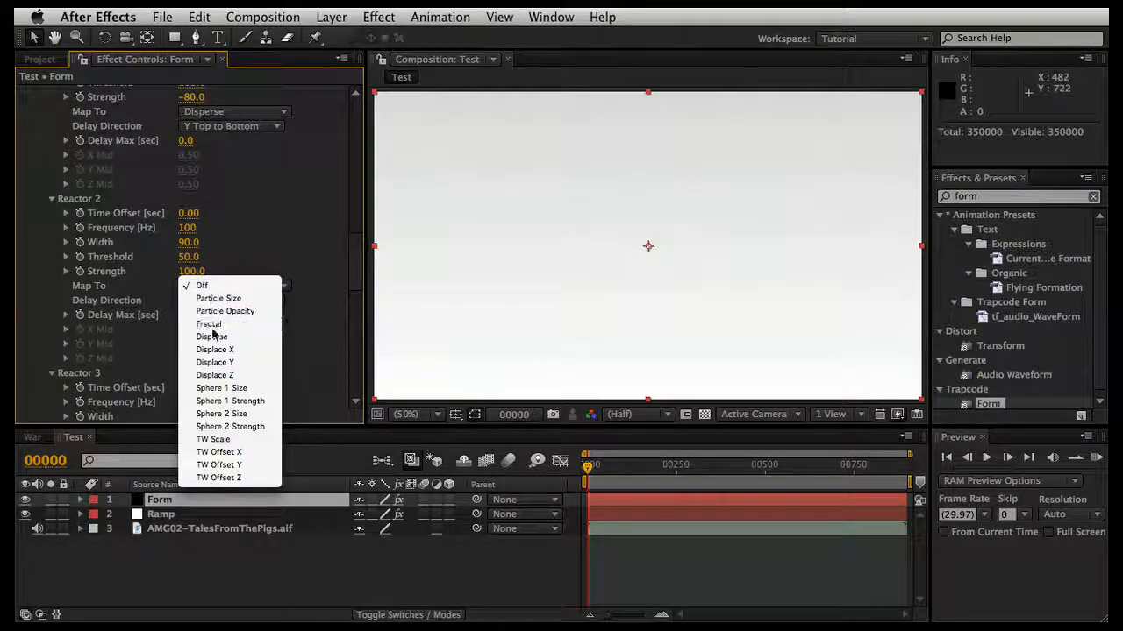
click(208, 324)
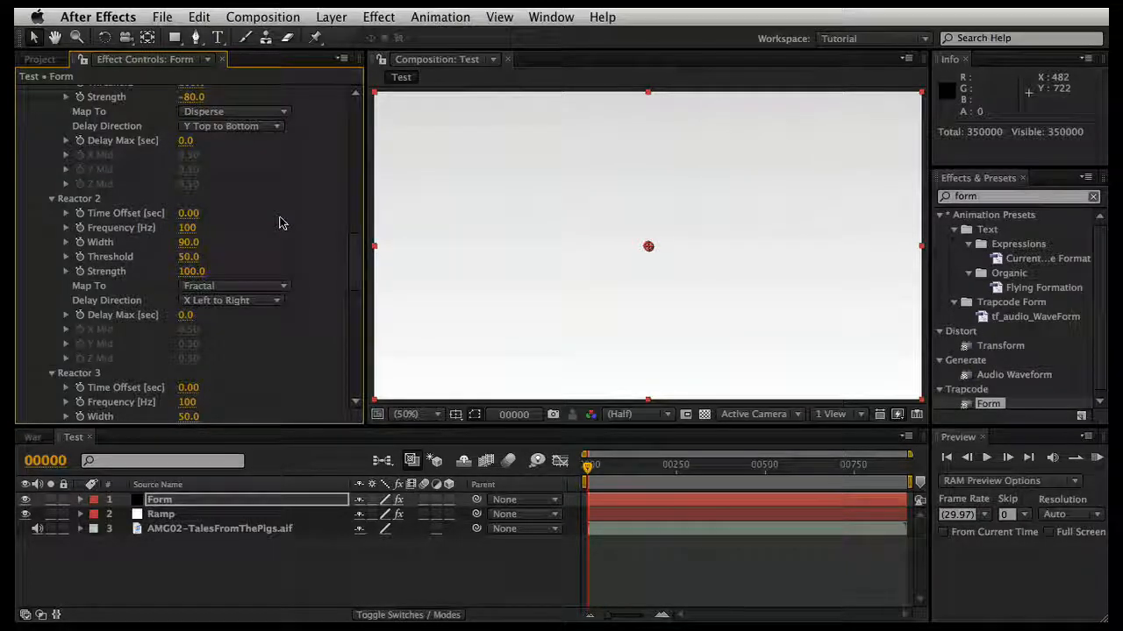
Step: Create a white solid in the Test composition and apply the Fractal Noise effect to it
click(377, 565)
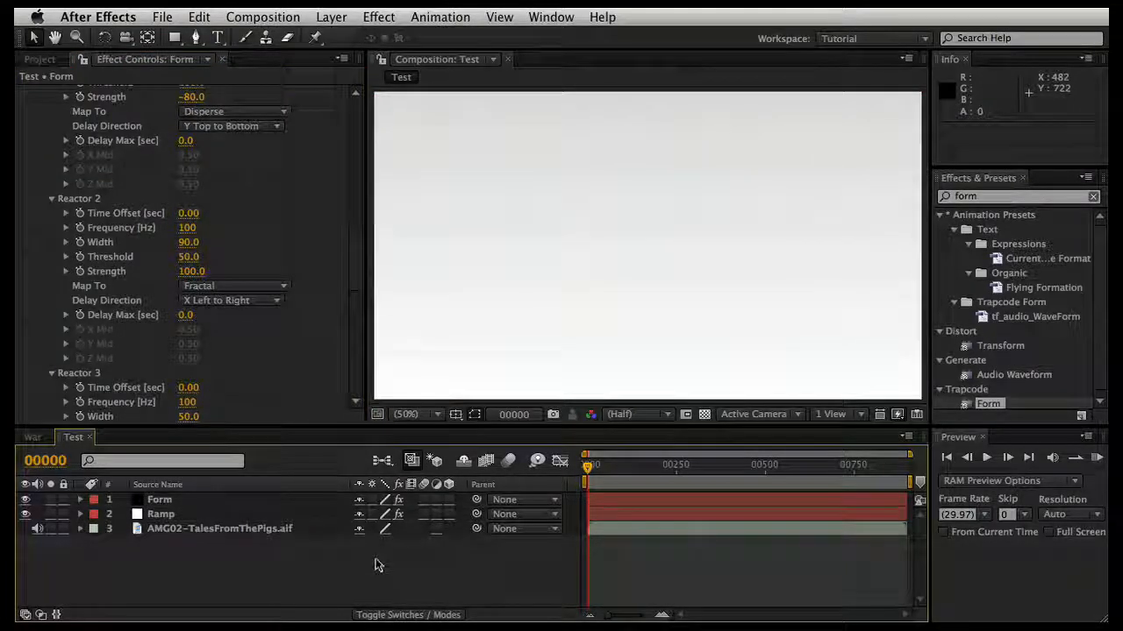
key(ctrl+y)
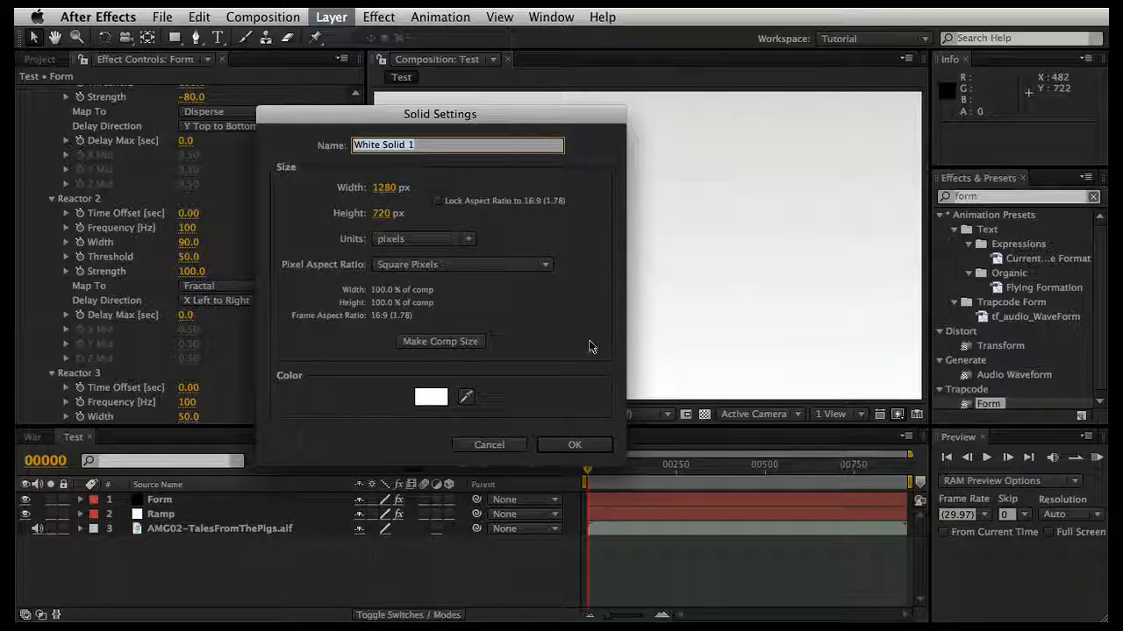
click(574, 445)
click(1000, 198)
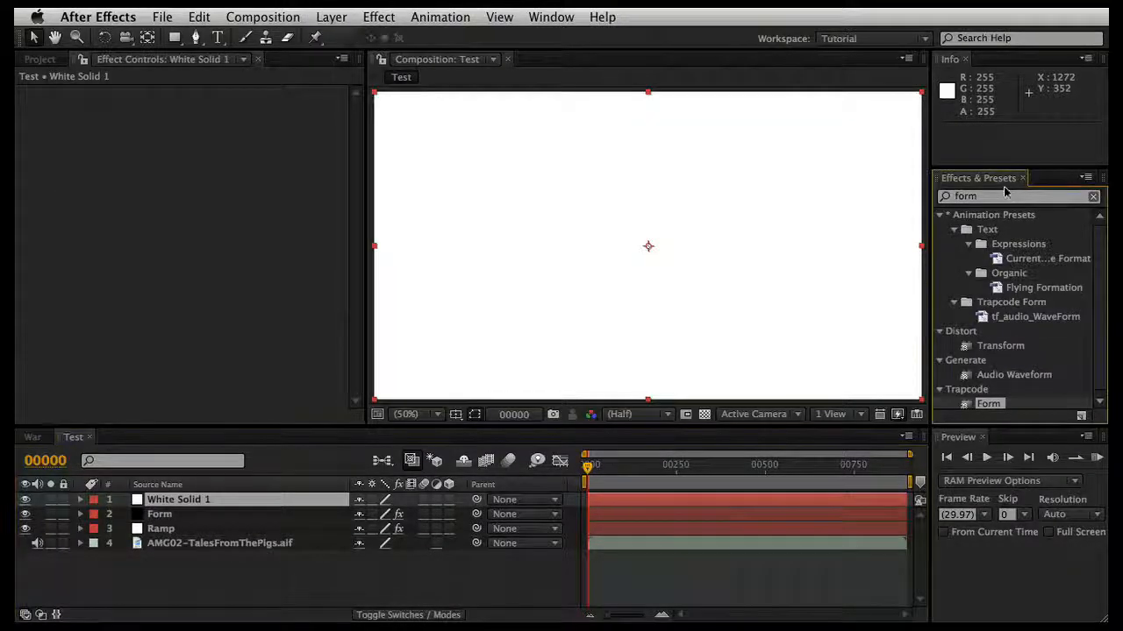
text(fra)
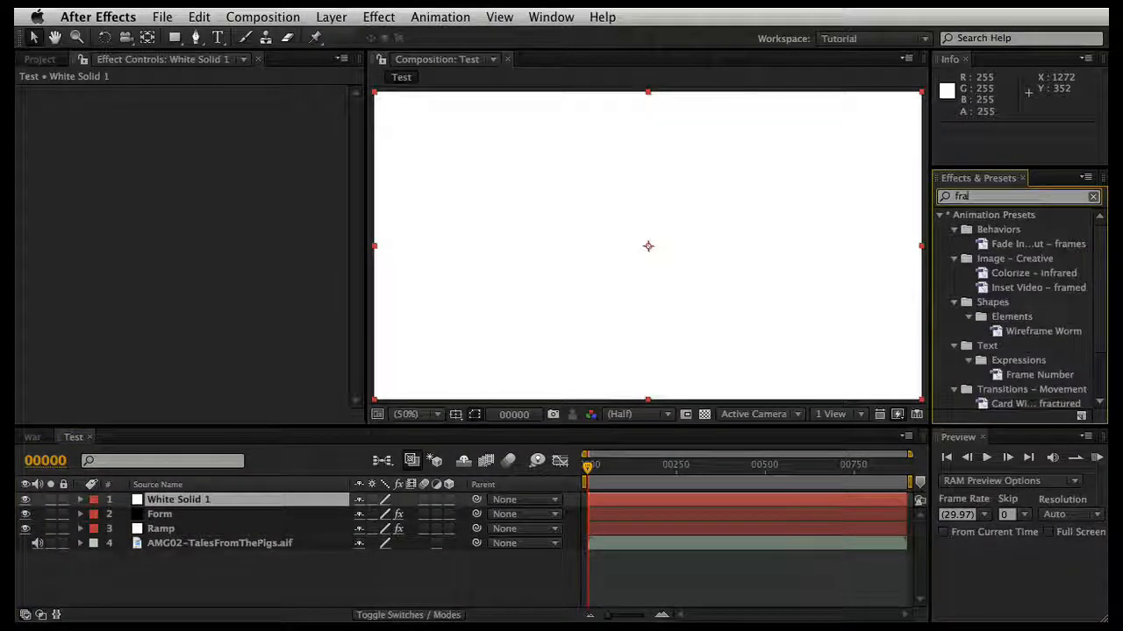
text(ct)
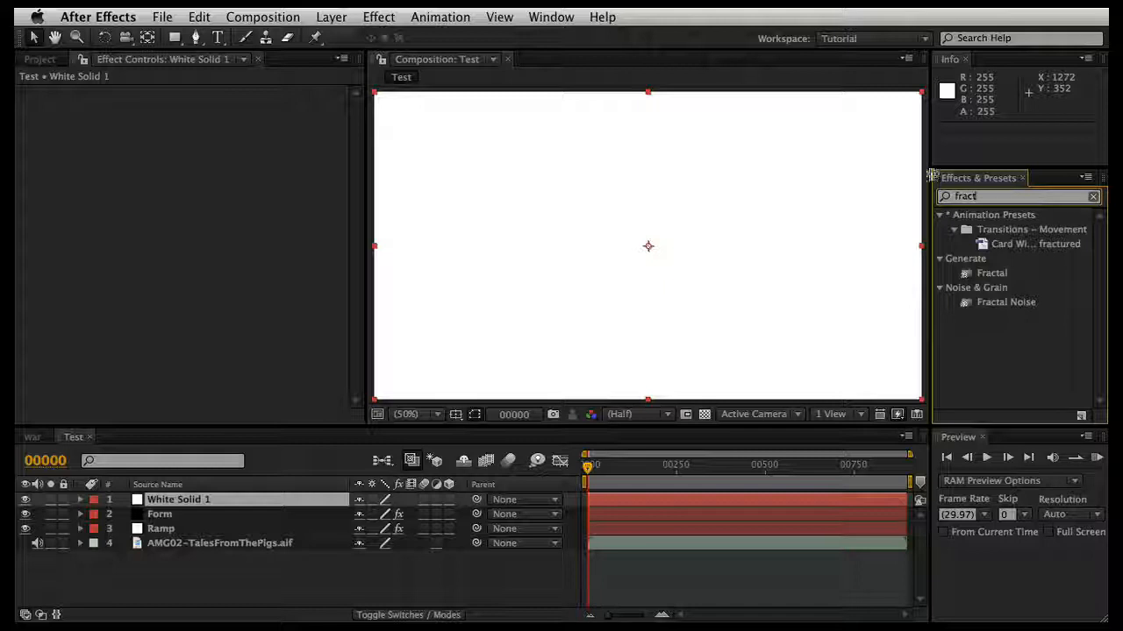
click(968, 303)
double_click(966, 303)
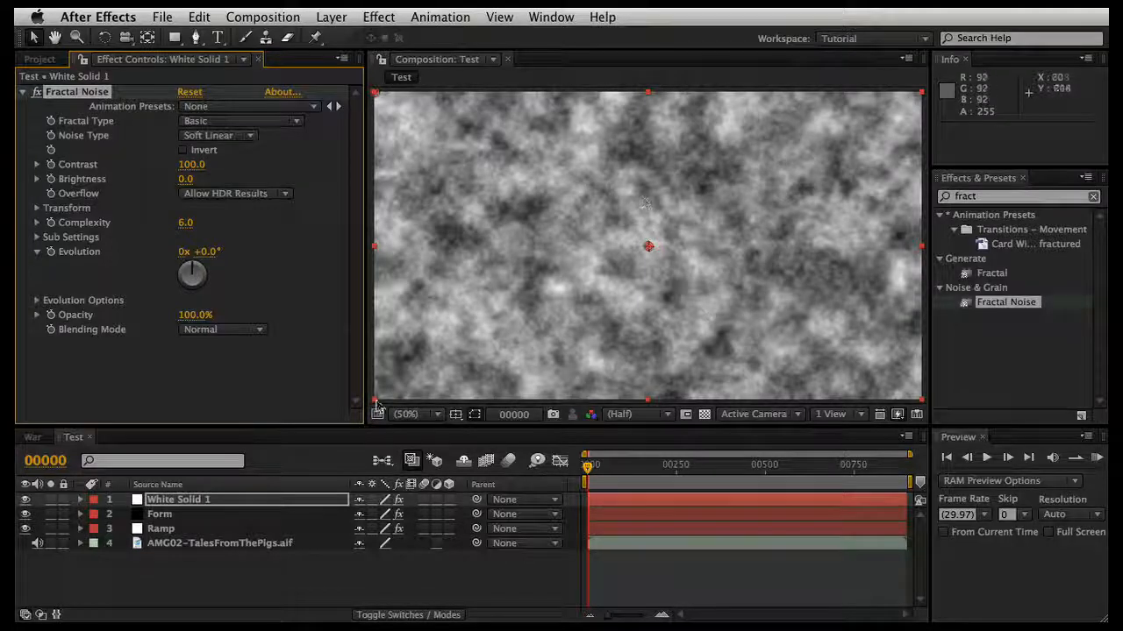
Step: Delete the white Fractal Noise solid from the Test composition
click(301, 501)
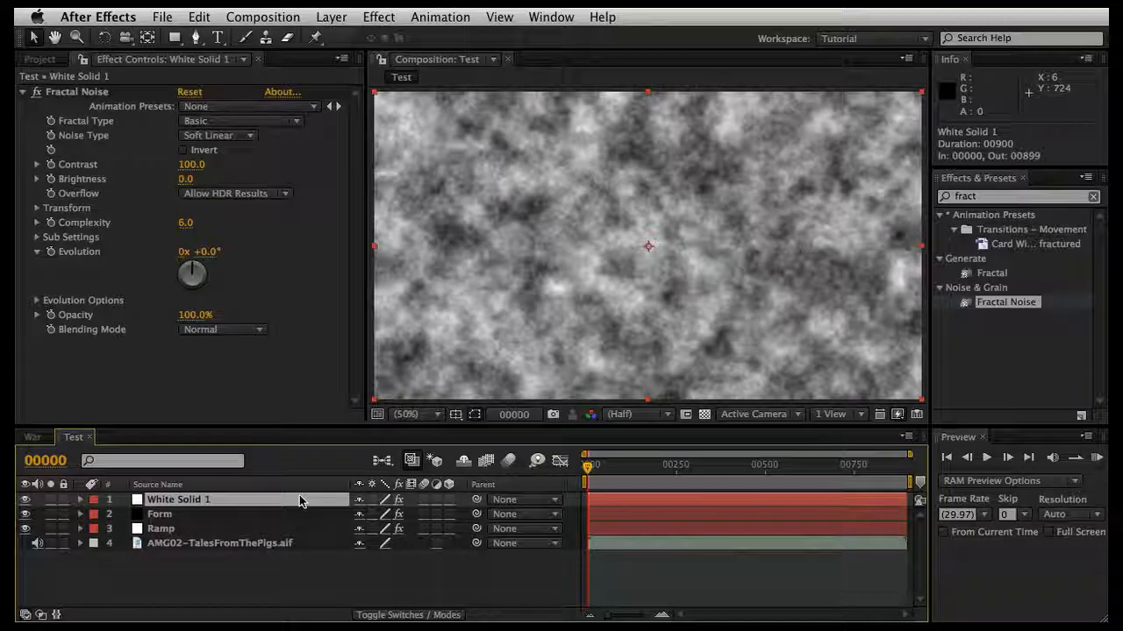
key(Delete)
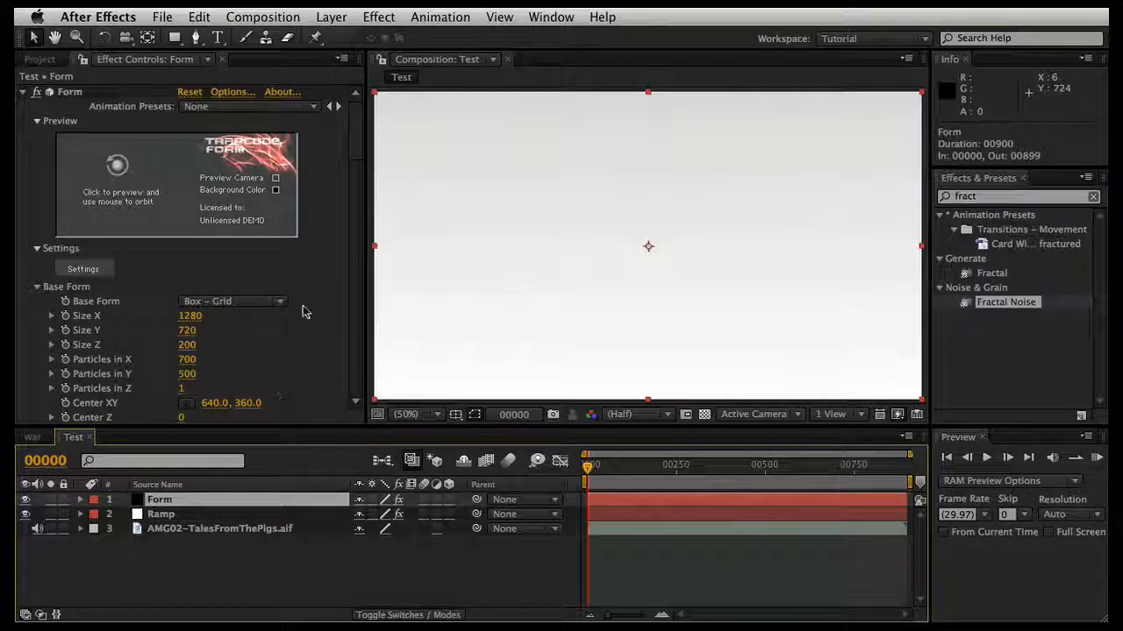
Step: Map Reactor 5 of the Form layer's Audio React settings to Particle Size and set its Strength to 0.2
scroll(303, 311, down, 15)
scroll(303, 312, down, 5)
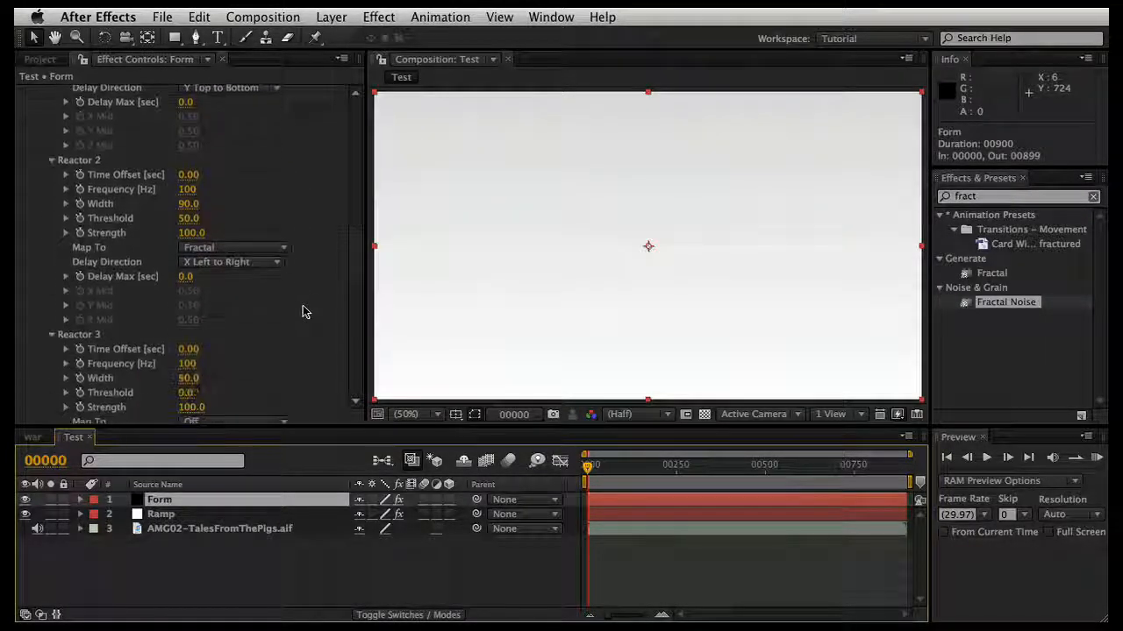
scroll(300, 307, up, 2)
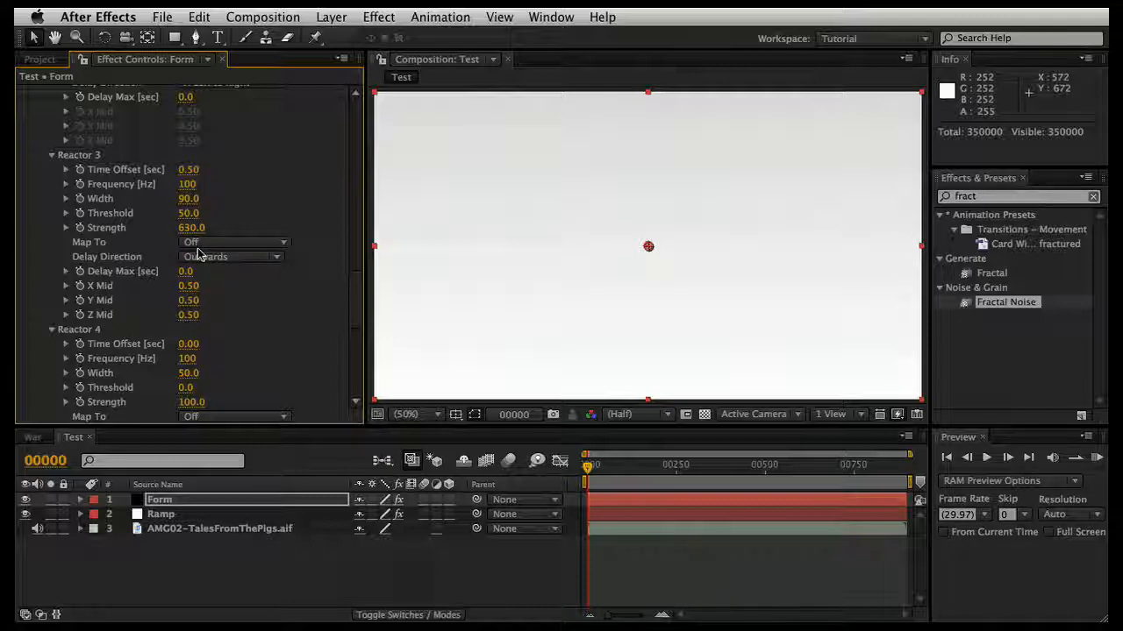
scroll(198, 254, down, 3)
scroll(211, 295, down, 5)
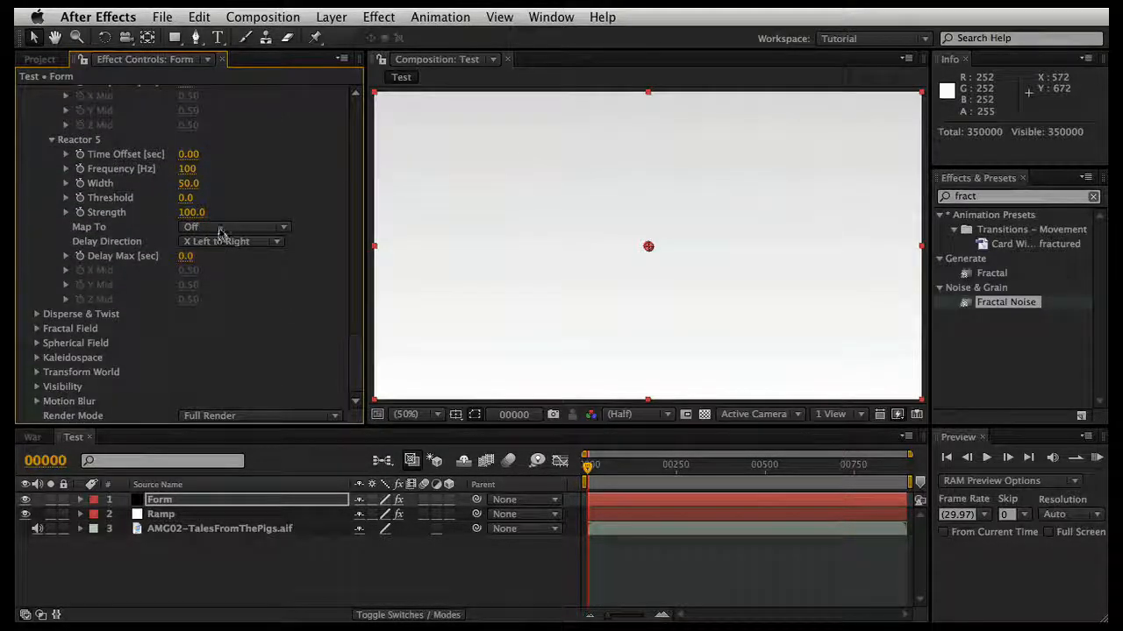
click(220, 229)
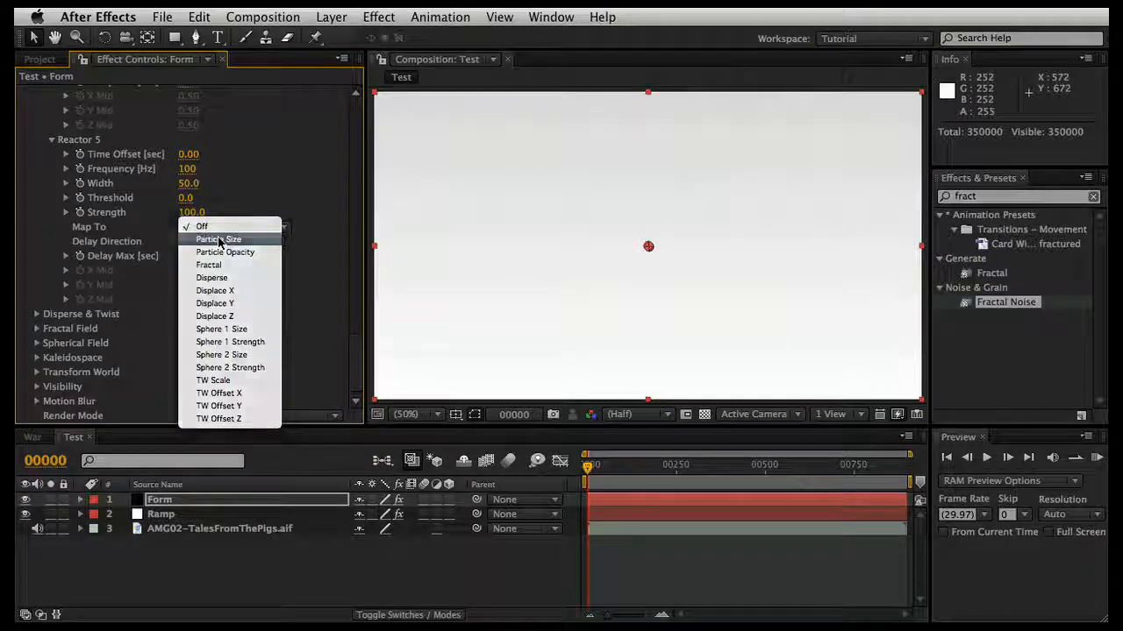
click(218, 240)
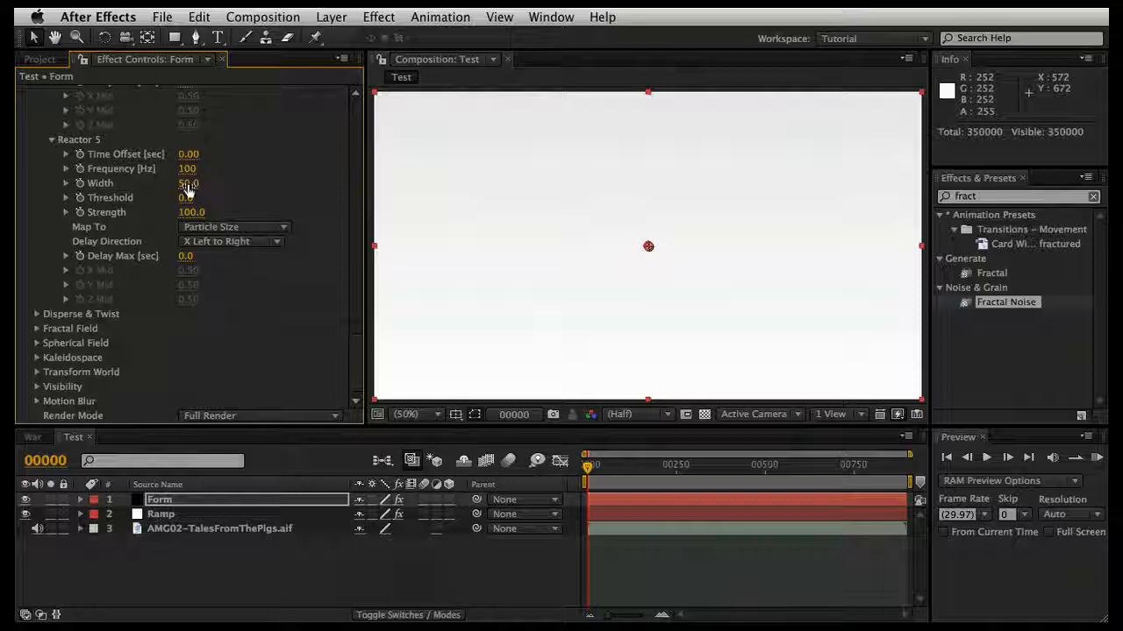
click(192, 212)
key(Return)
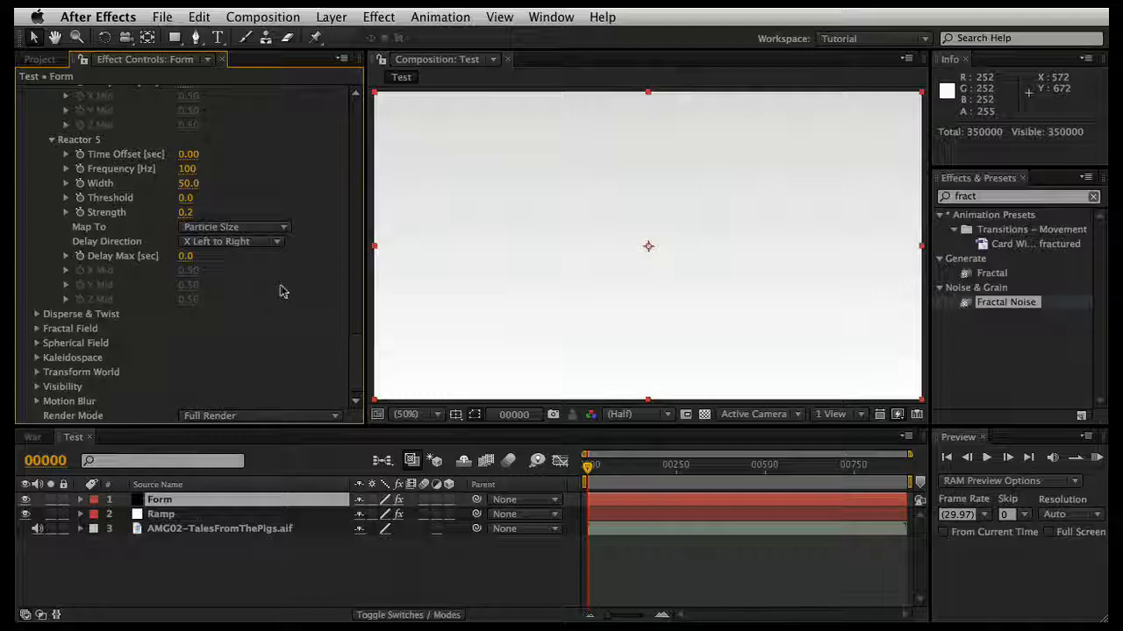
Step: Check the composition at frame 195 and review the Form layer's Audio React reactor settings
scroll(290, 291, up, 5)
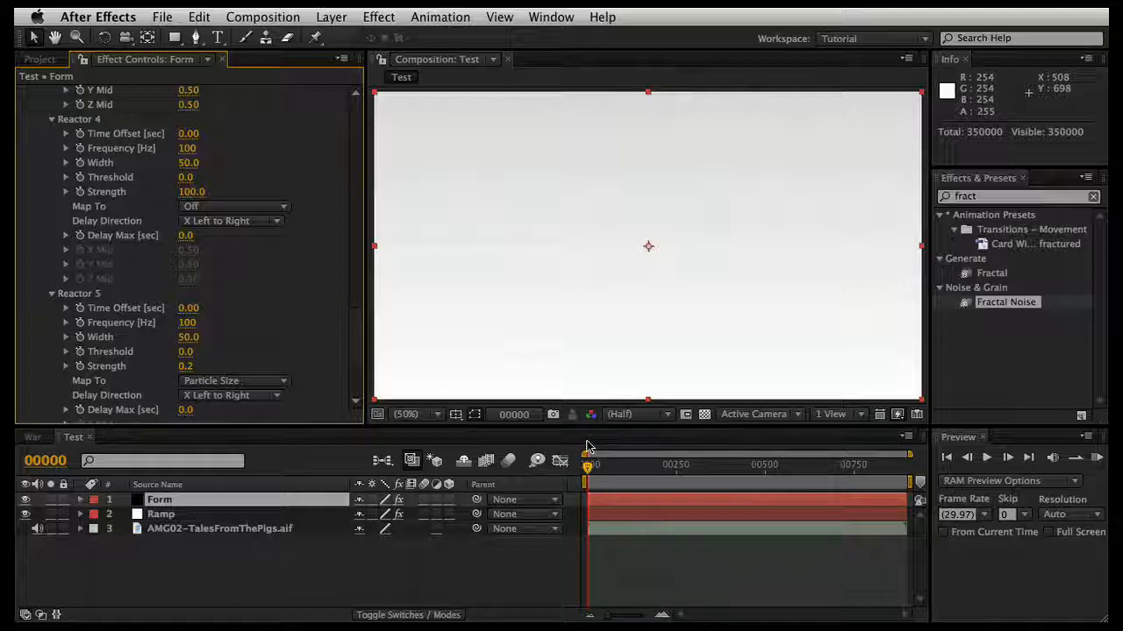
drag(588, 465, 657, 467)
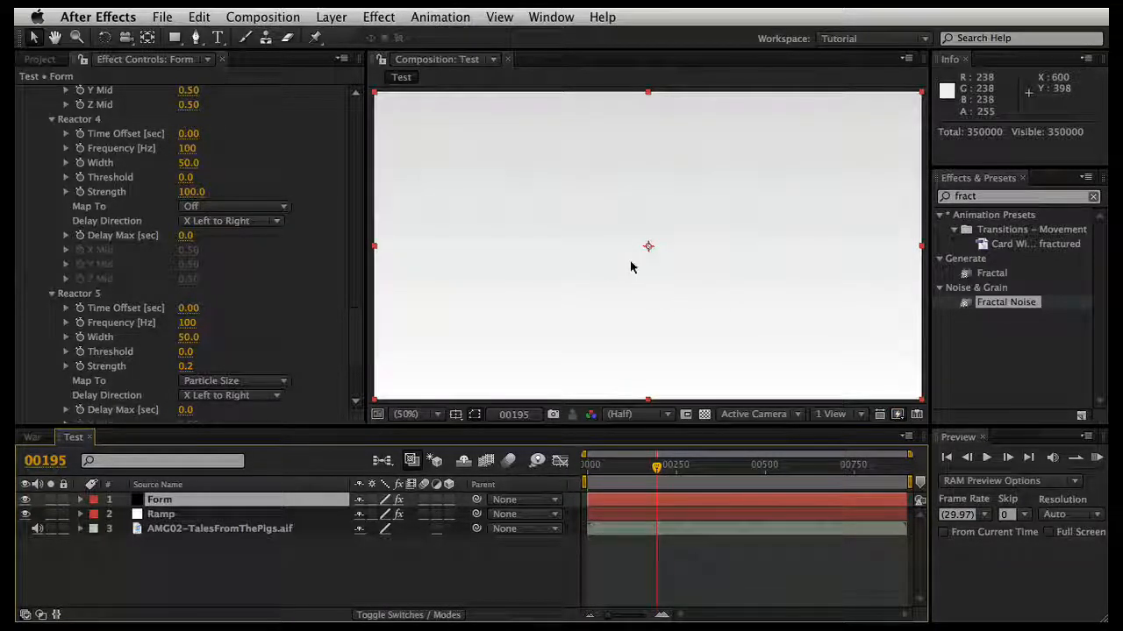
scroll(311, 270, up, 5)
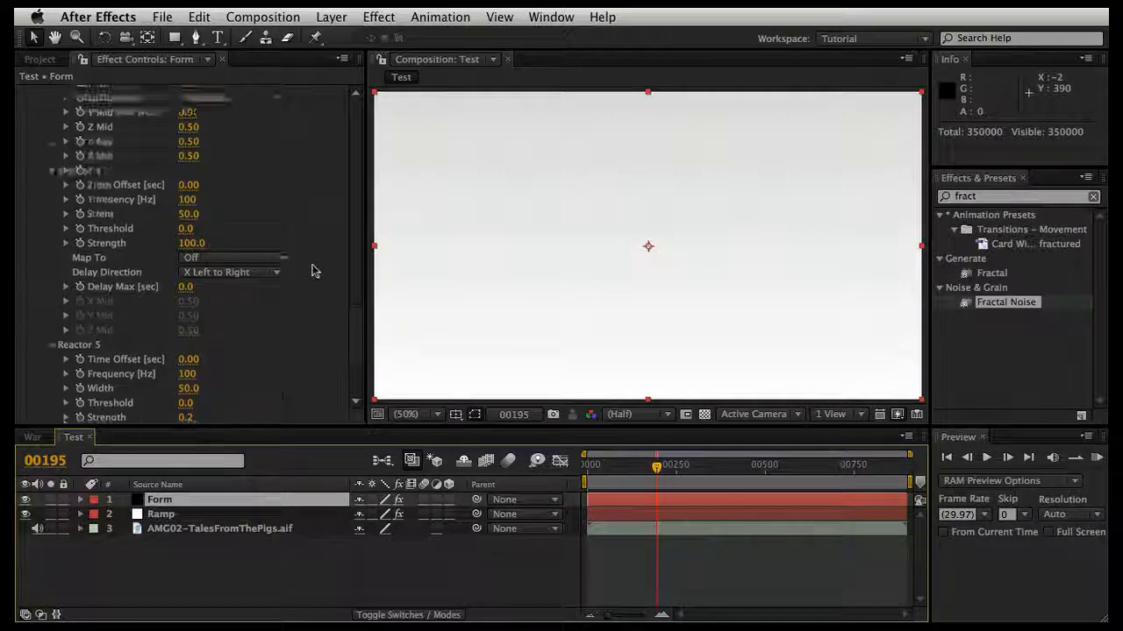
scroll(312, 270, up, 10)
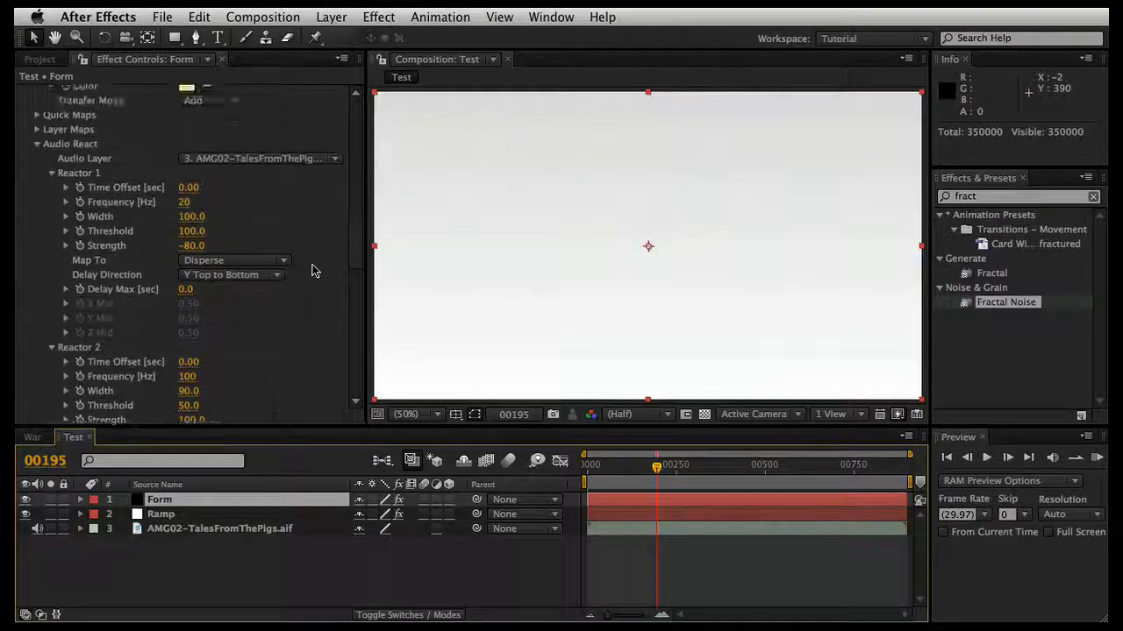
scroll(311, 270, up, 2)
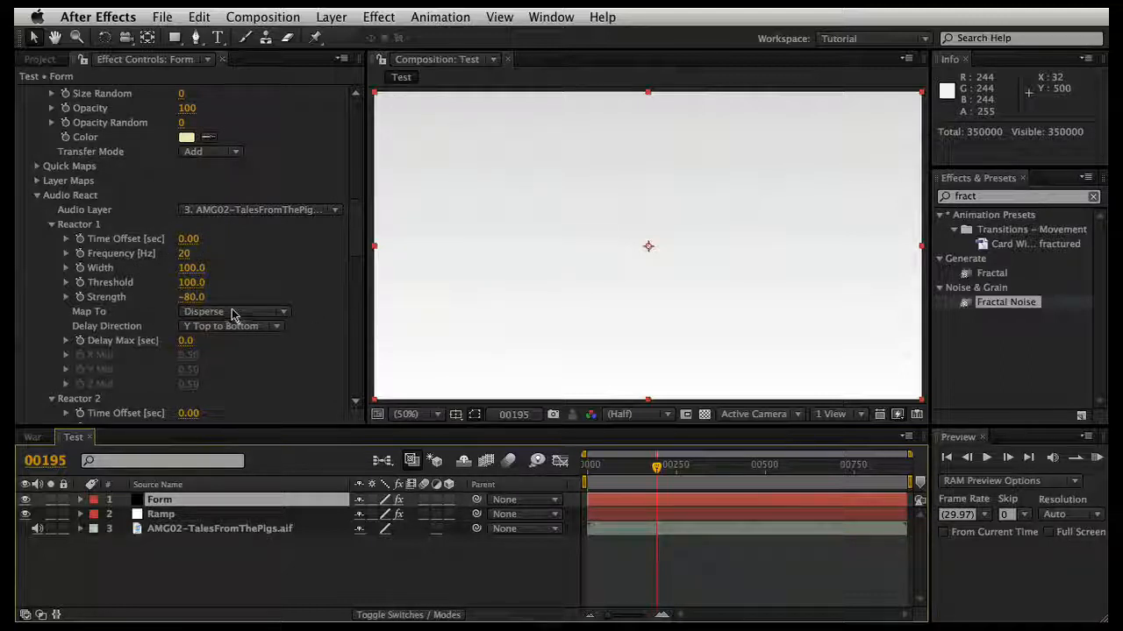
scroll(319, 298, down, 15)
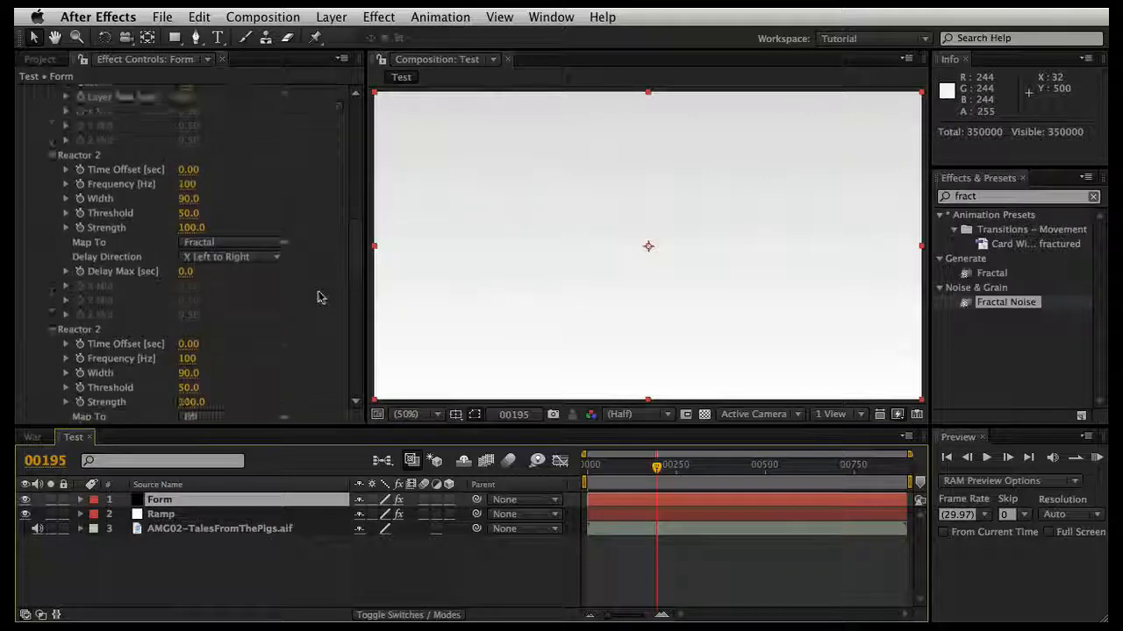
scroll(318, 298, down, 5)
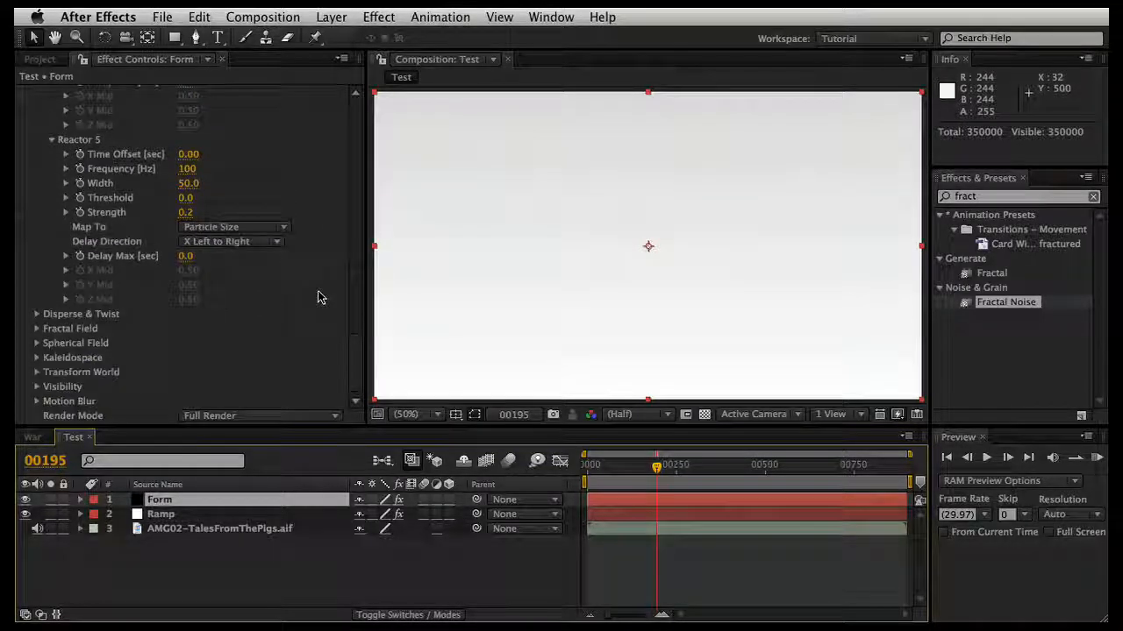
Step: Set the Form effect's Disperse amount to 250 and return to frame 0
click(36, 315)
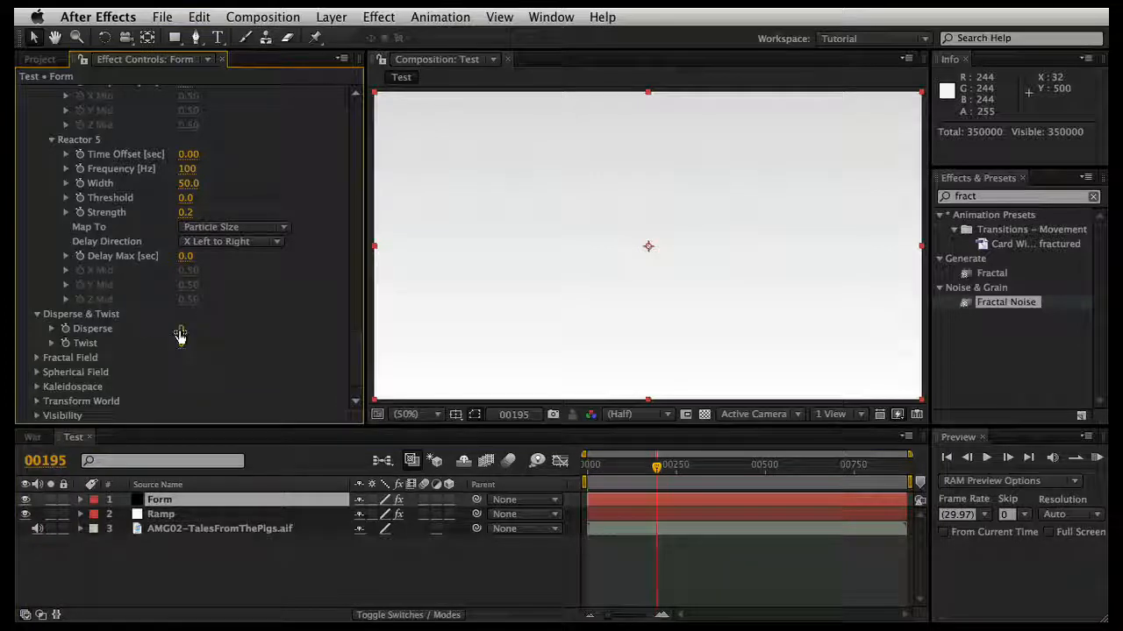
drag(186, 329, 393, 327)
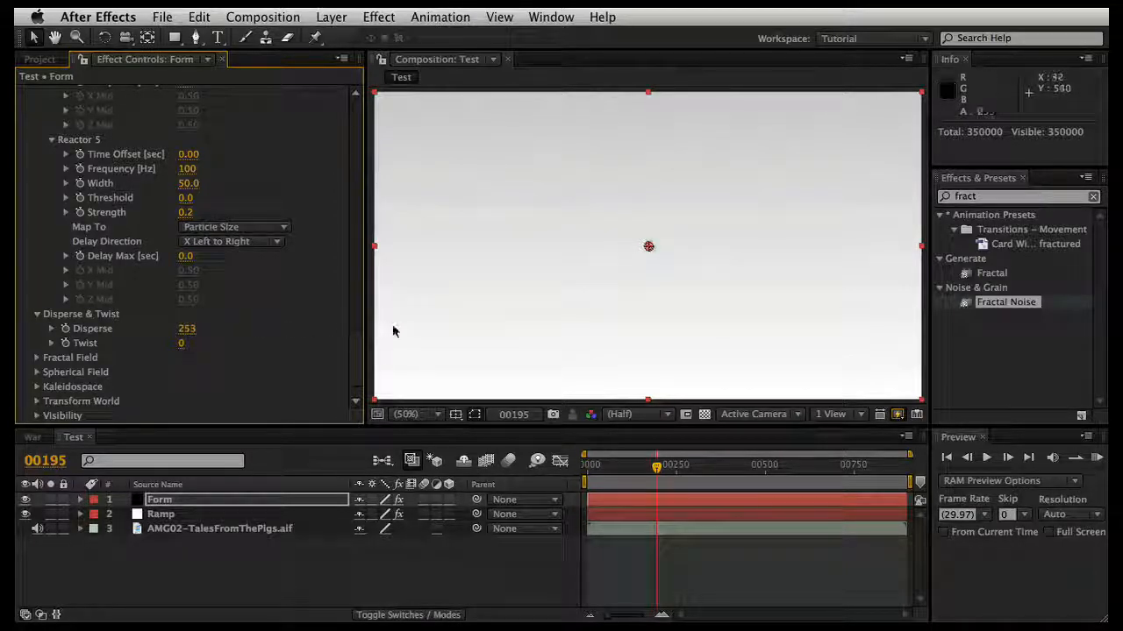
click(187, 331)
text(2)
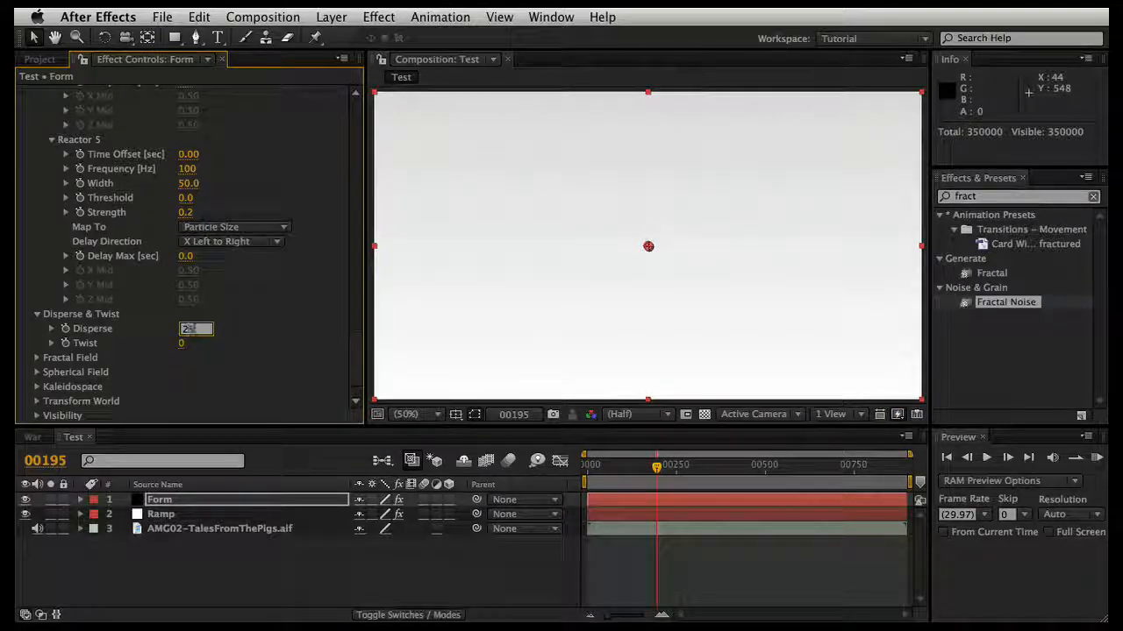
key(Return)
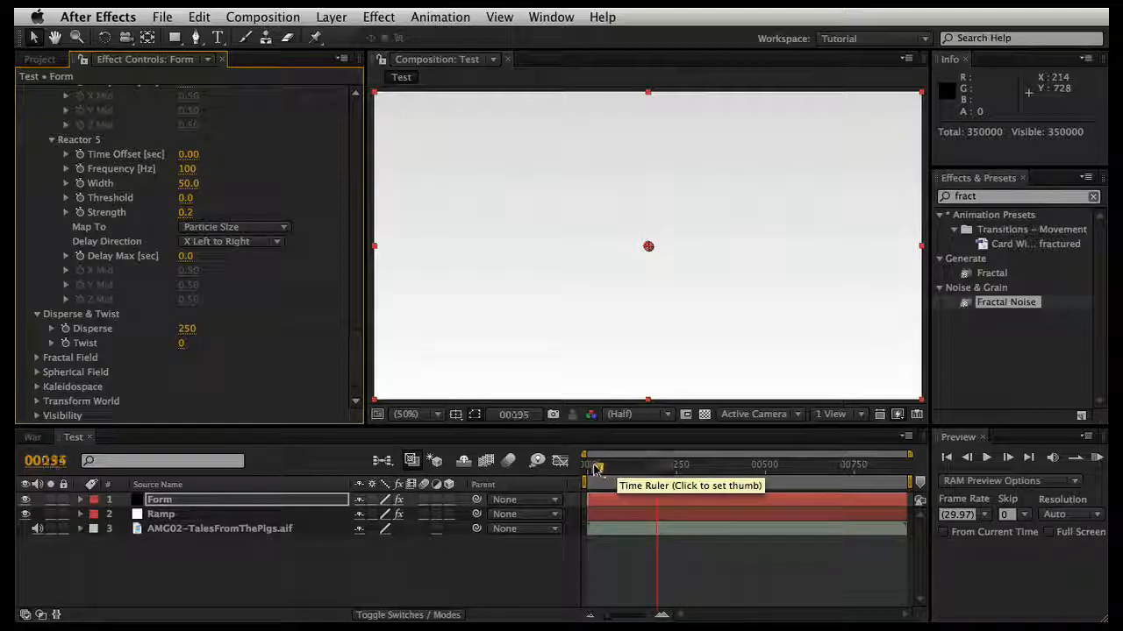
click(591, 468)
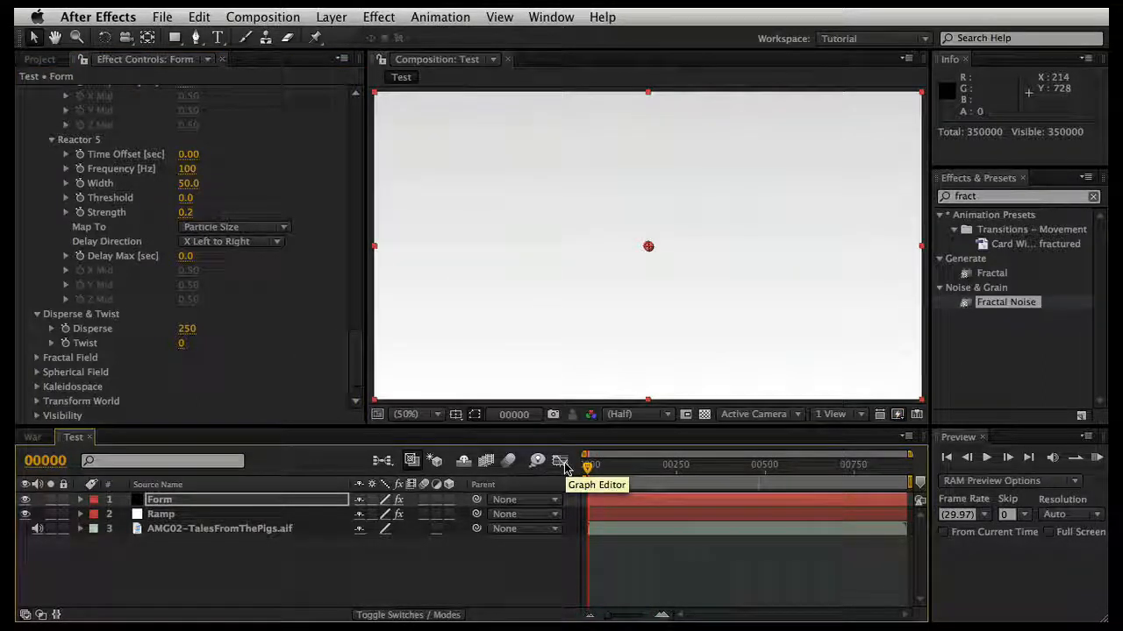
Step: Play a RAM preview of the Test composition, stop it, and move the current time to frame 34
key(KP_0)
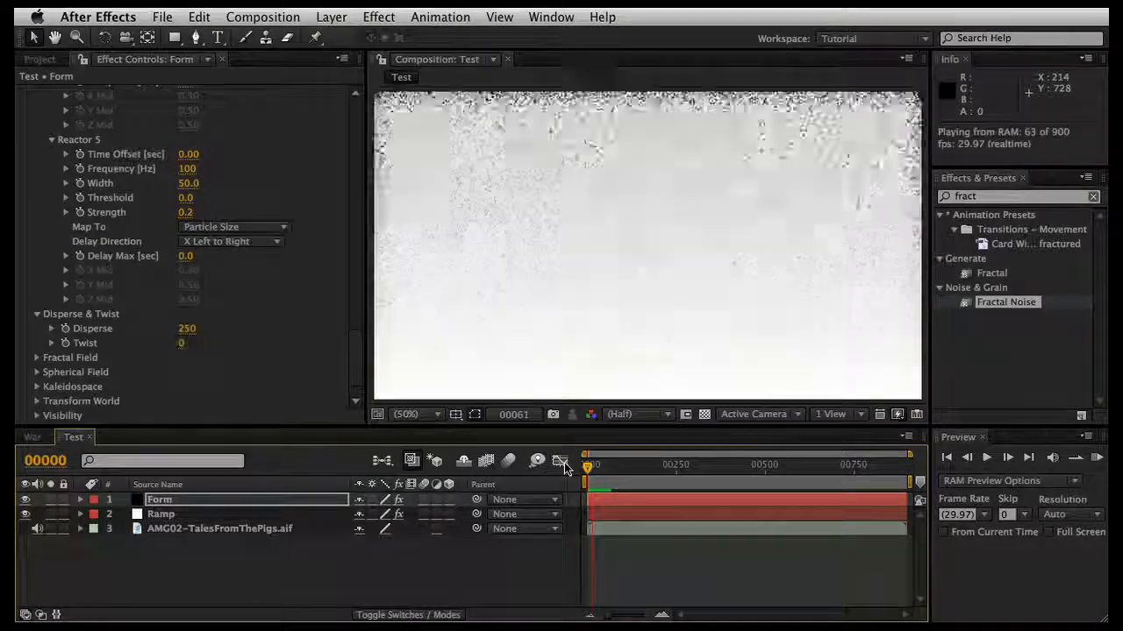
key(space)
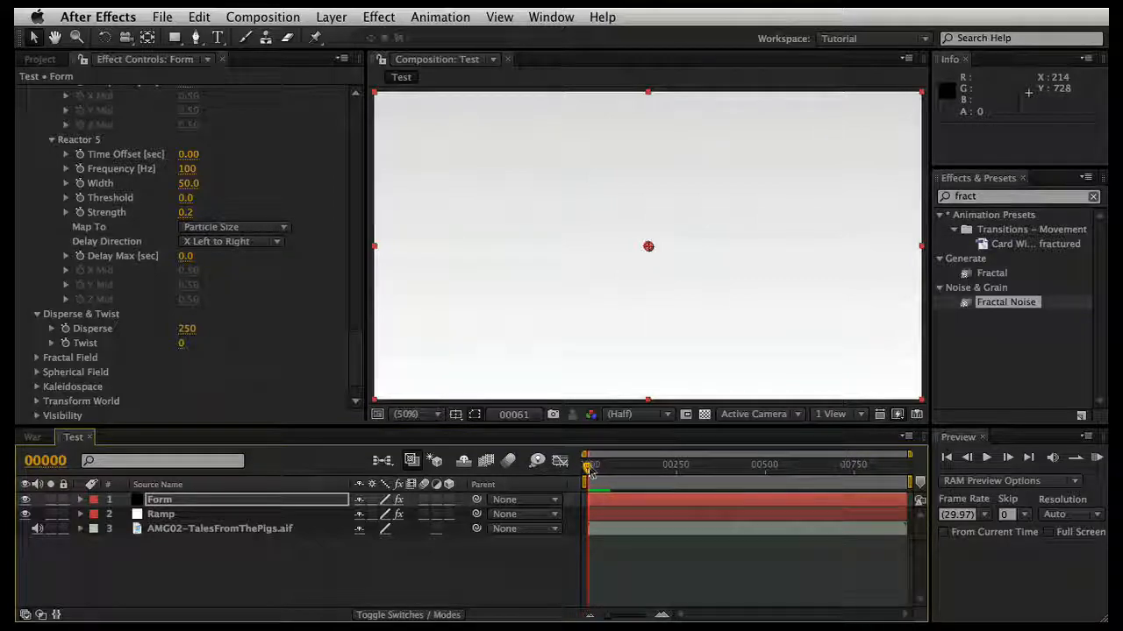
drag(587, 467, 599, 467)
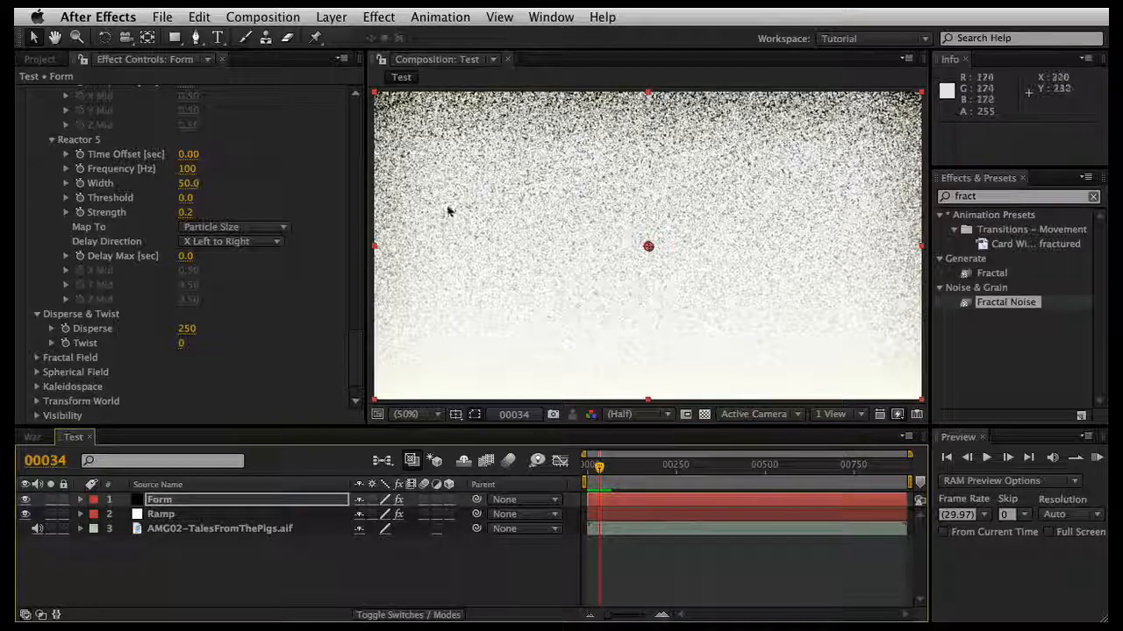
Step: Examine the Ramp layer's gradient settings and the Form effect's Audio React and Disperse & Twist settings
scroll(292, 330, down, 2)
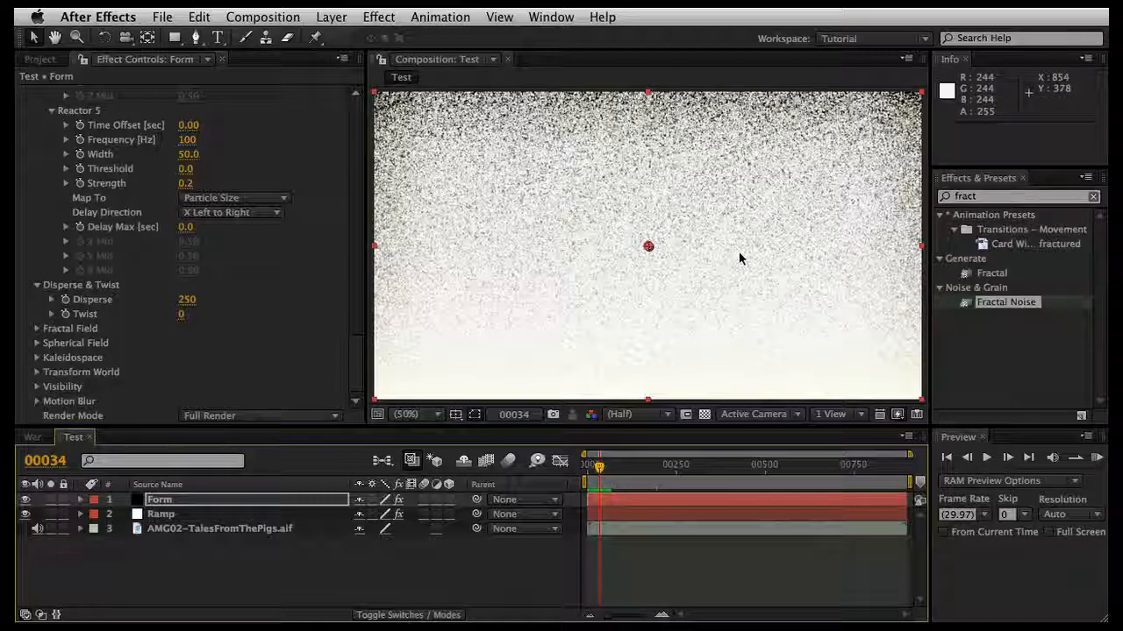
click(248, 517)
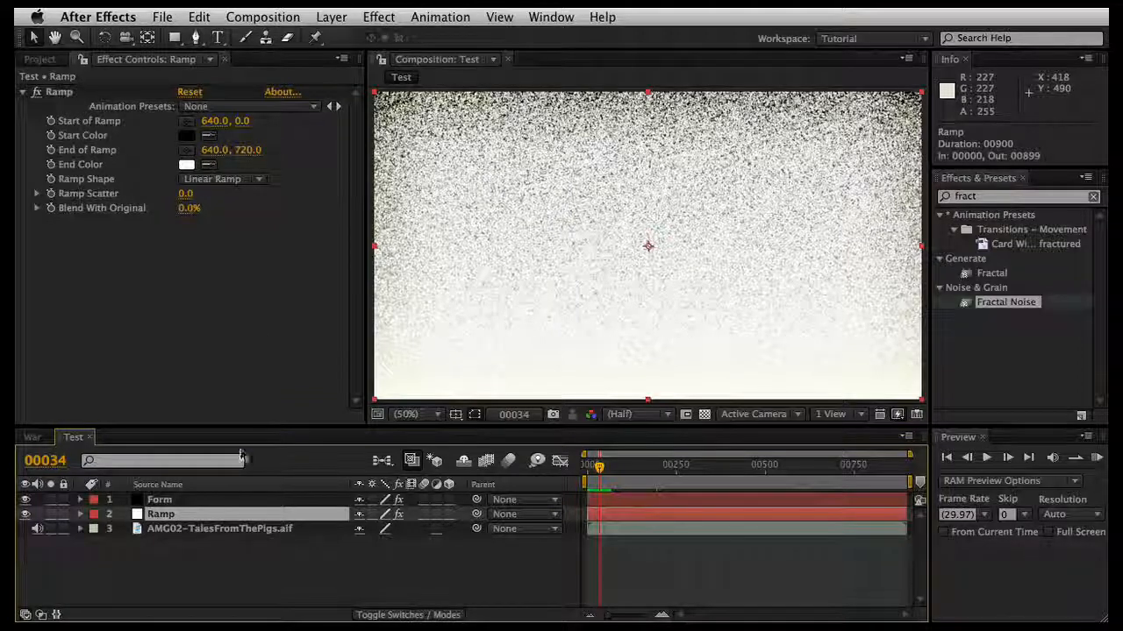
click(167, 500)
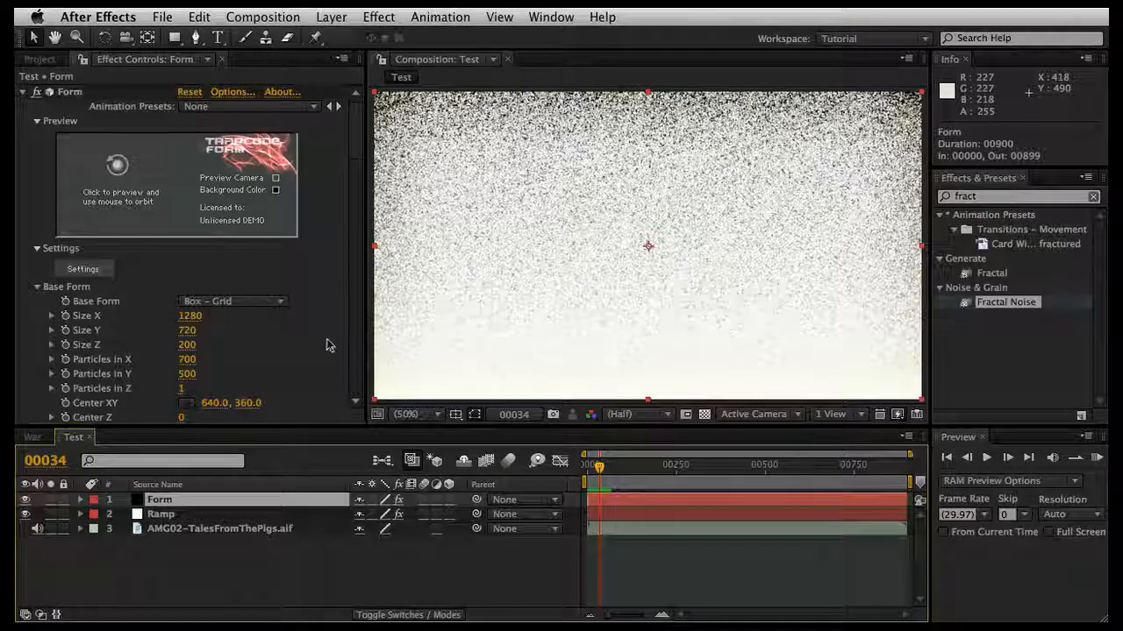
scroll(326, 345, down, 15)
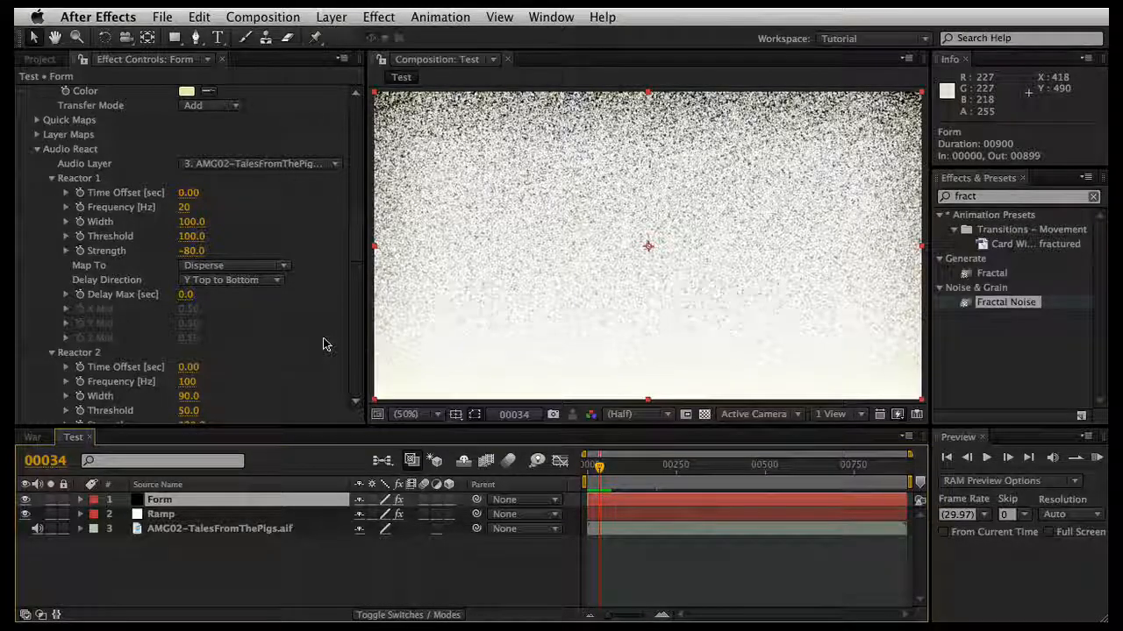
scroll(323, 345, down, 3)
scroll(323, 345, down, 20)
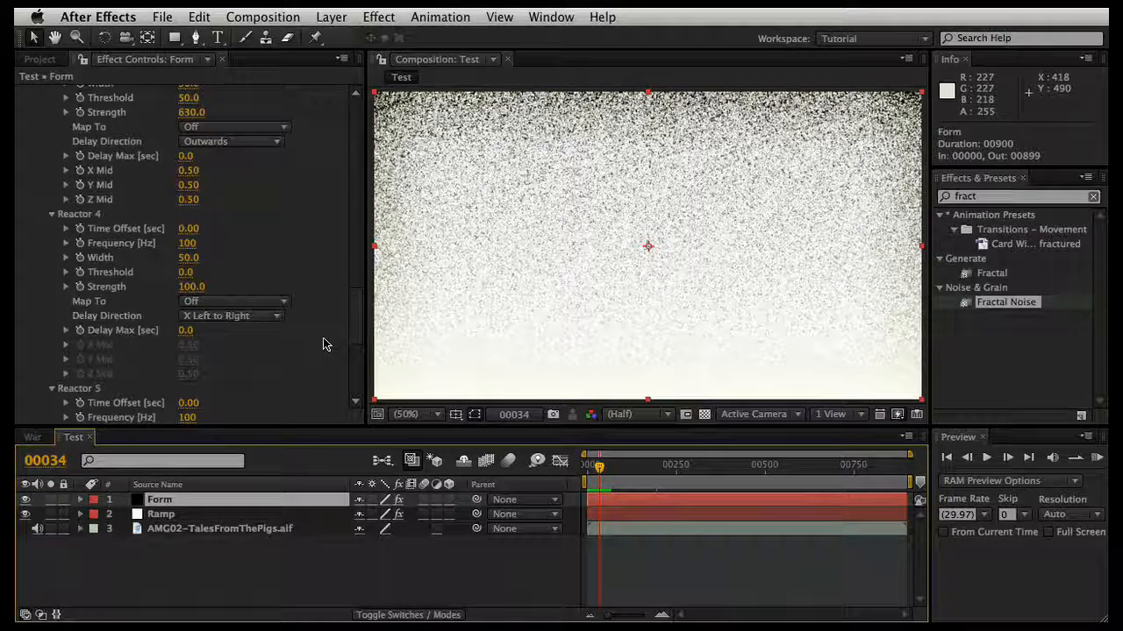
scroll(323, 345, down, 5)
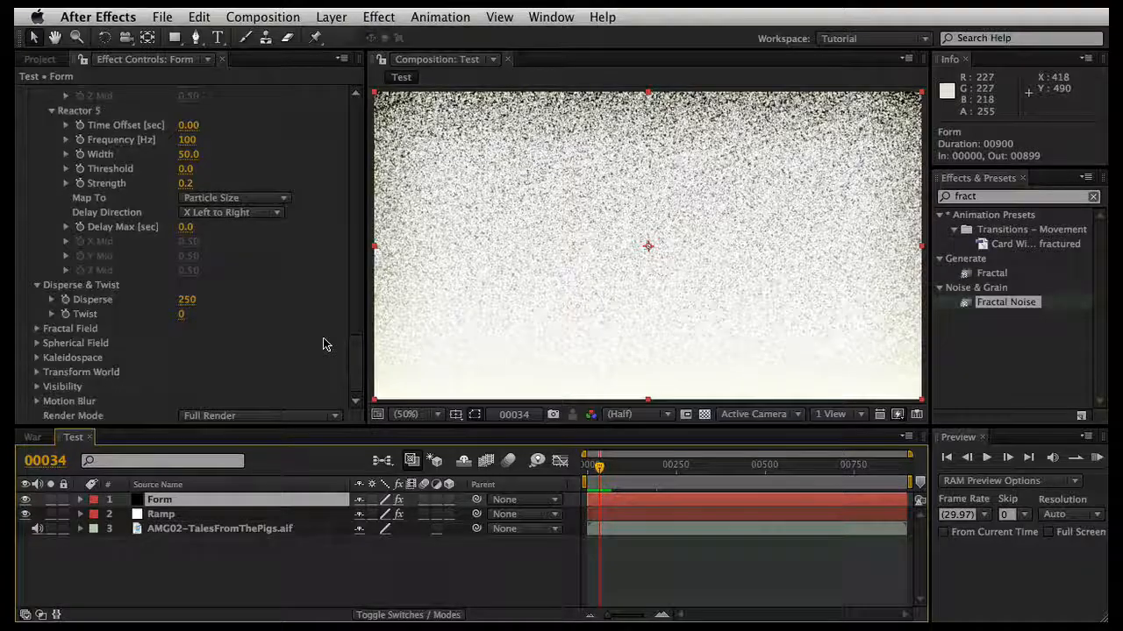
Step: Hide the Form layer in the Test composition and inspect the Ramp layer's gradient underneath
click(25, 500)
click(160, 514)
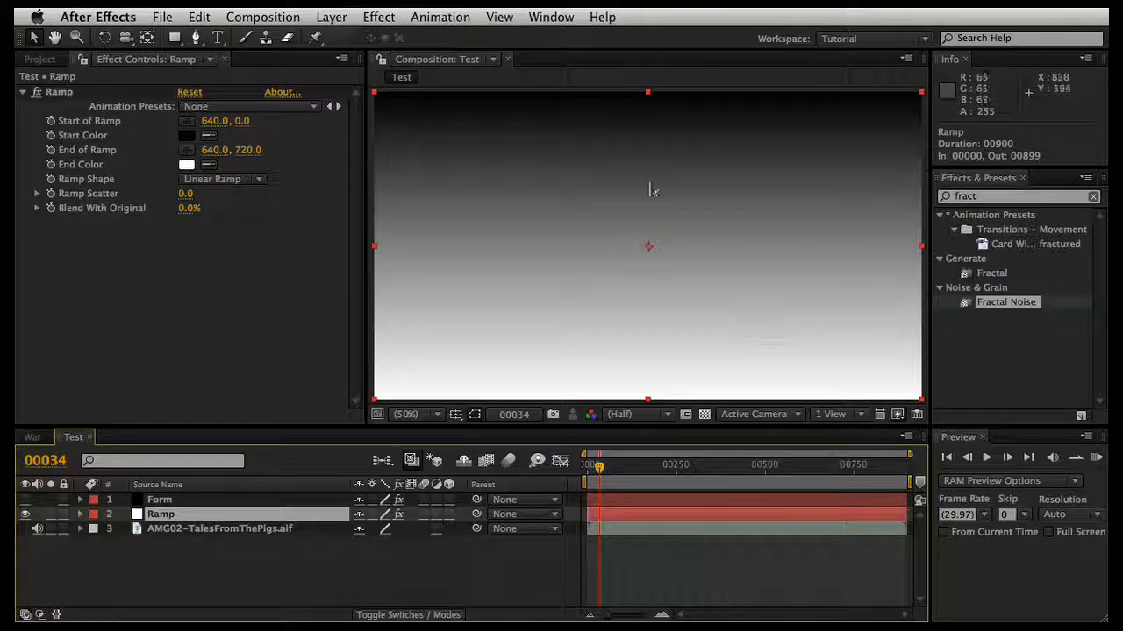
click(193, 500)
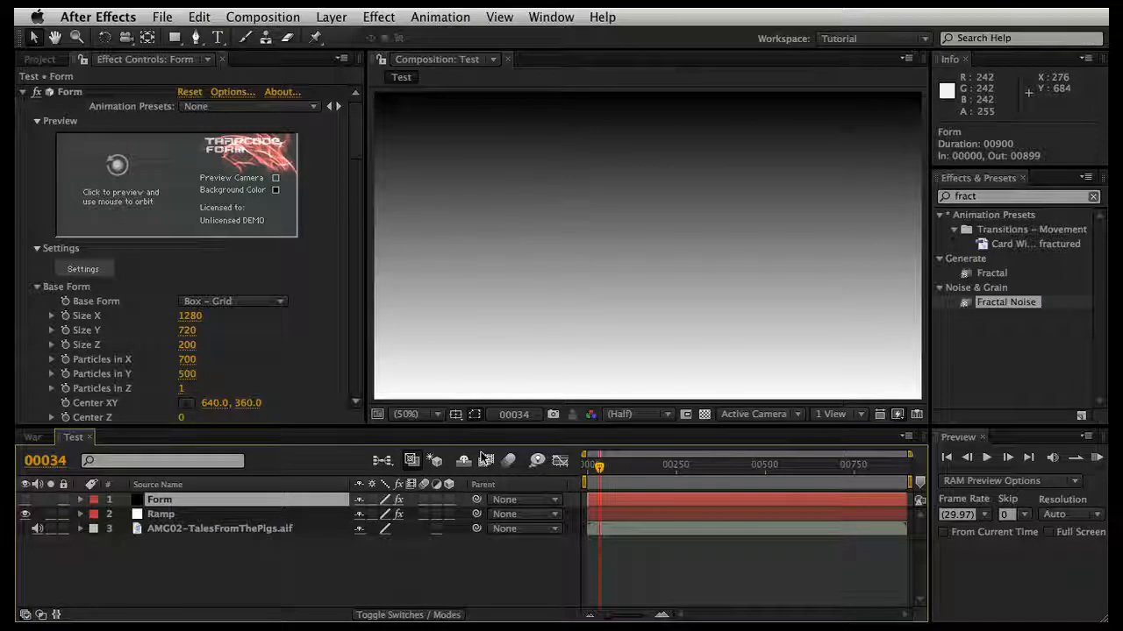
click(243, 516)
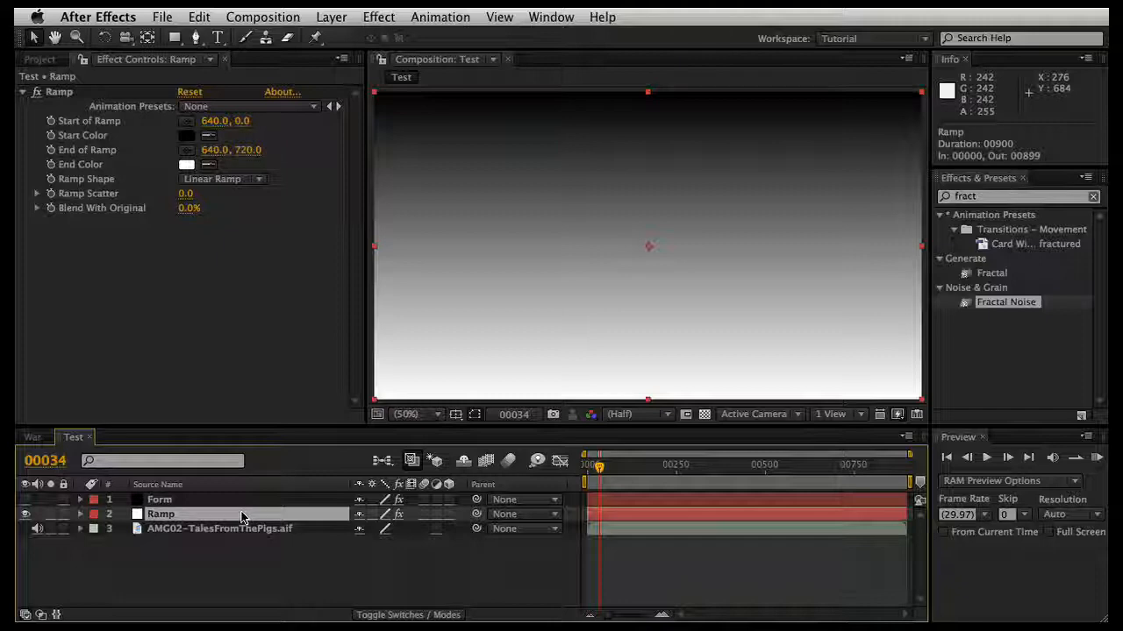
click(244, 501)
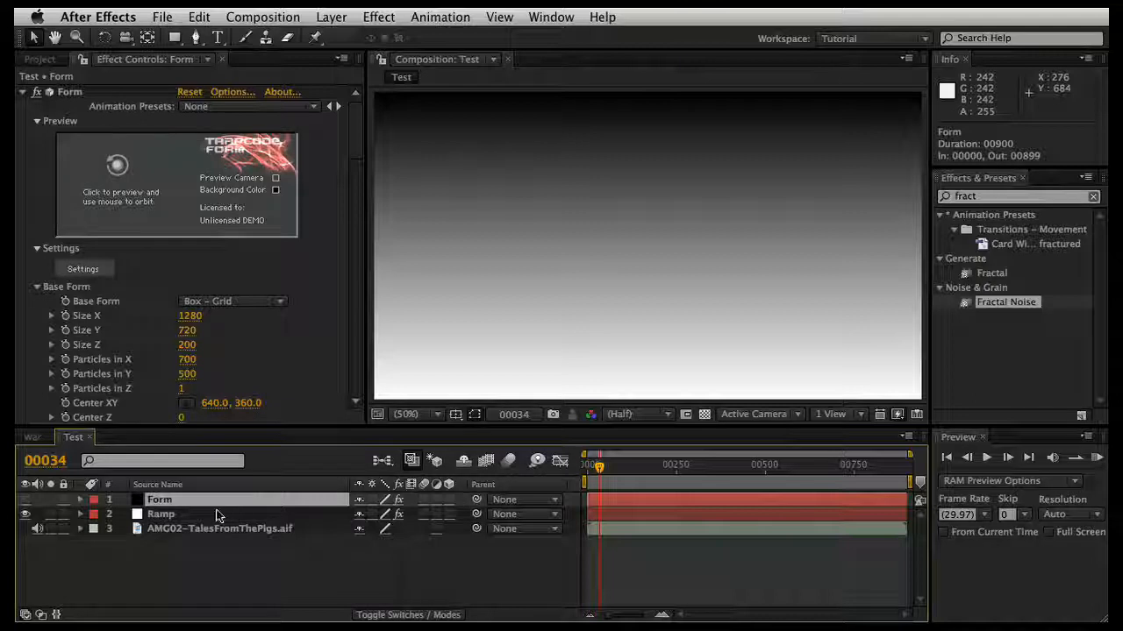
Step: Pre-compose the Ramp layer under the name Ramp, moving all attributes into the new composition
click(217, 515)
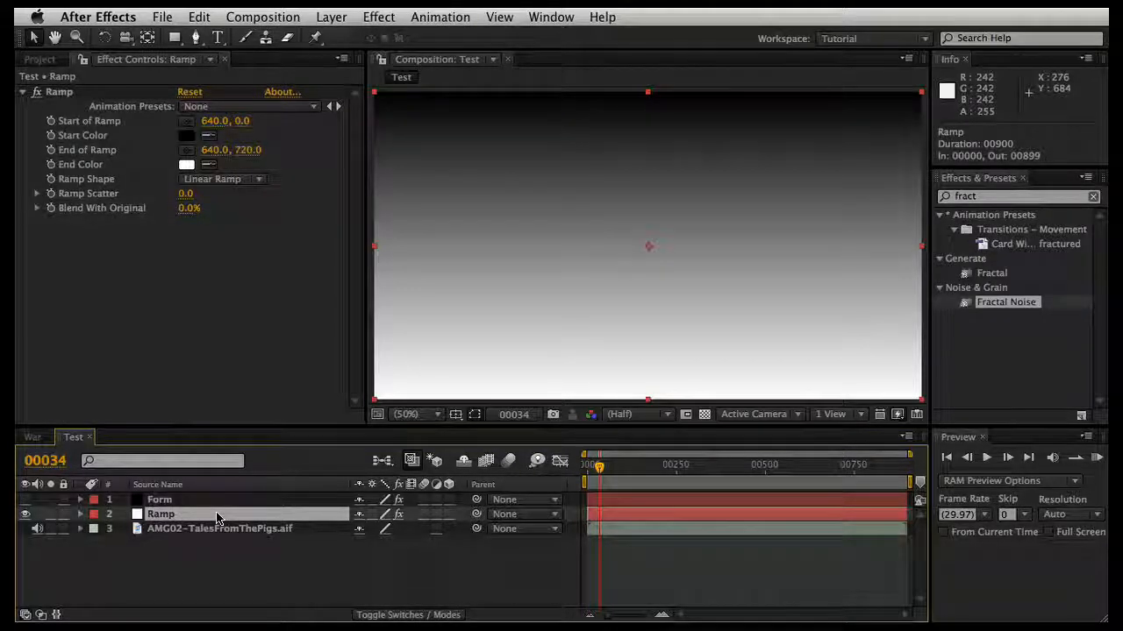
key(super+shift+c)
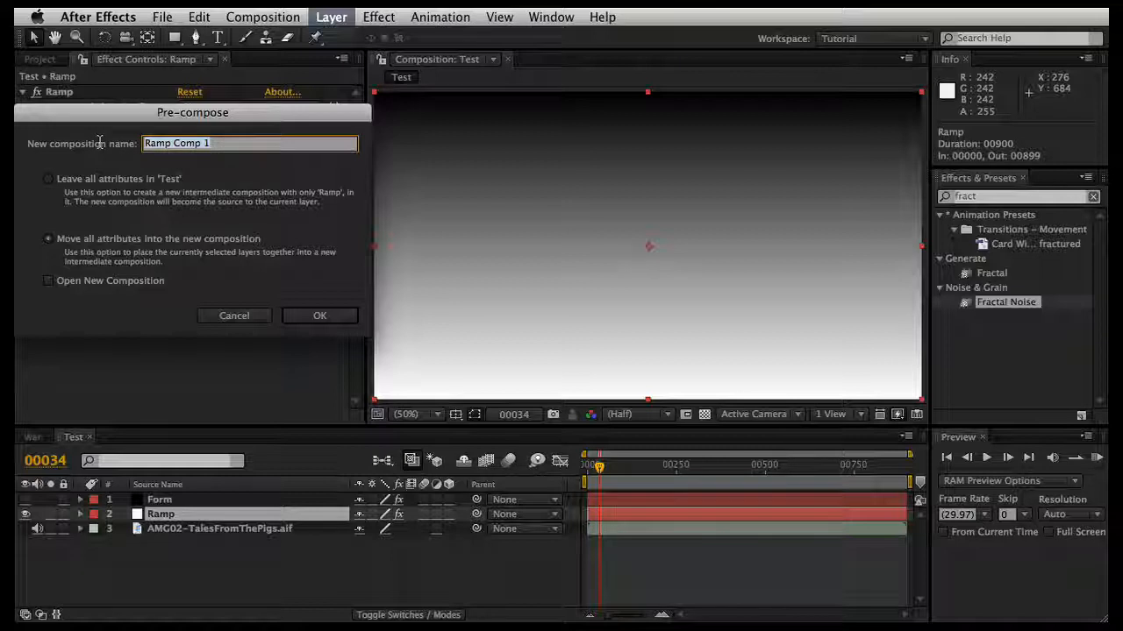
text(Ramp)
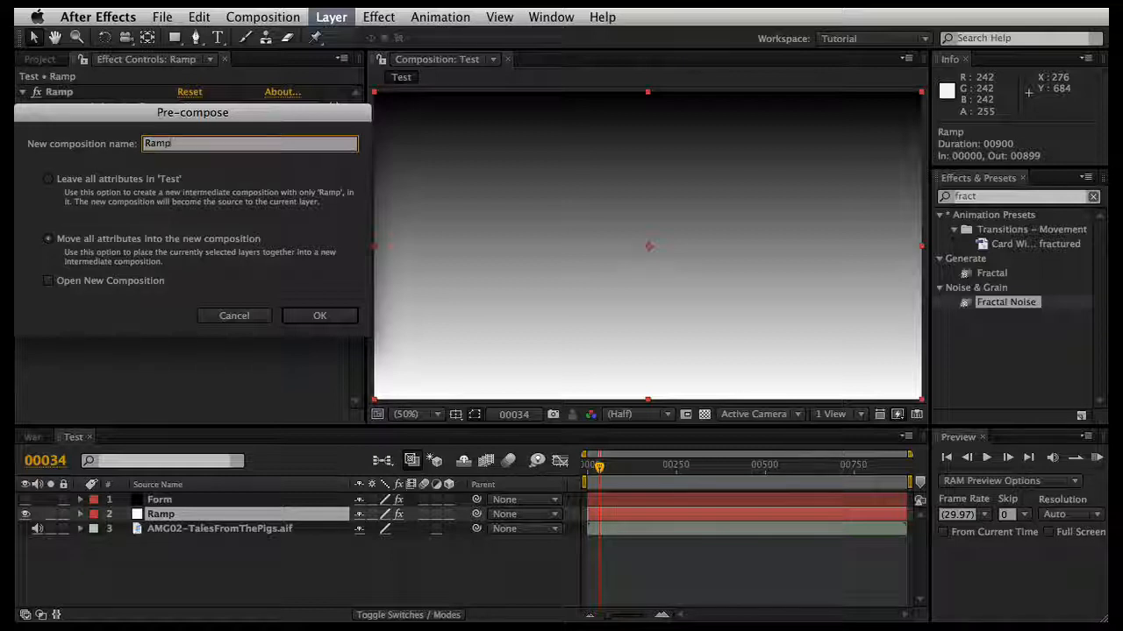
key(Return)
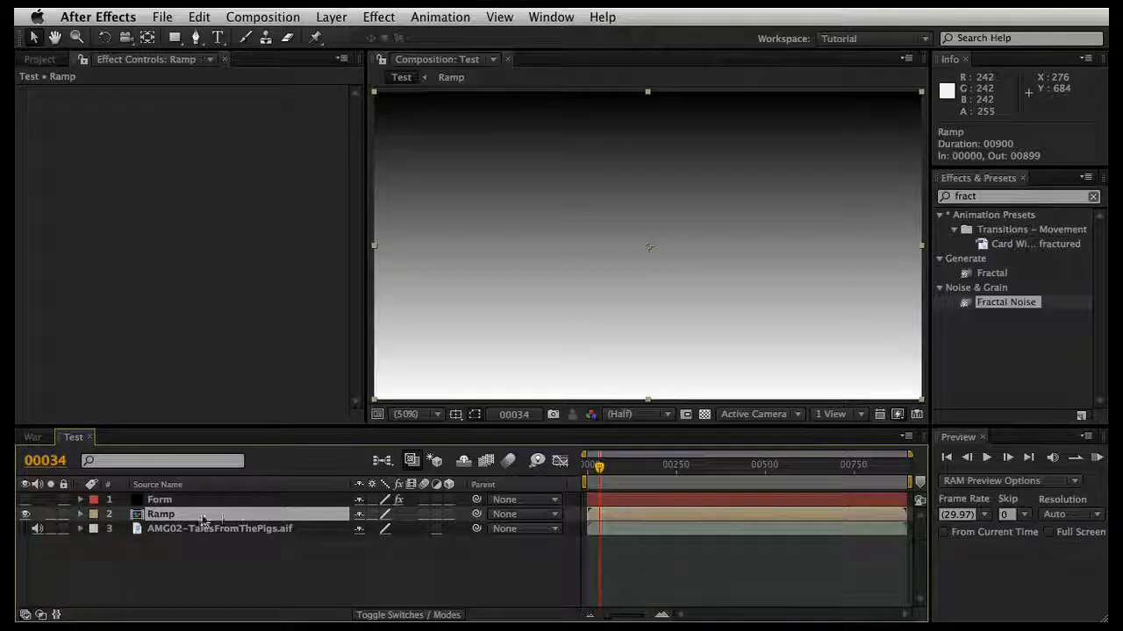
Step: Review the Form effect's Audio React reactors and their mappings
click(154, 500)
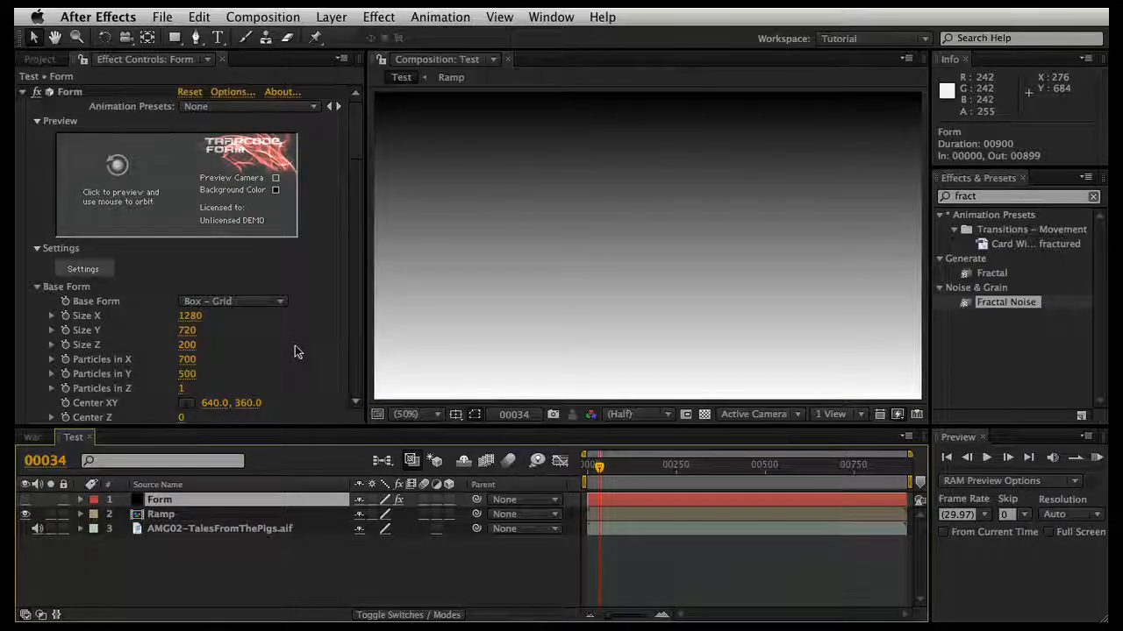
click(176, 518)
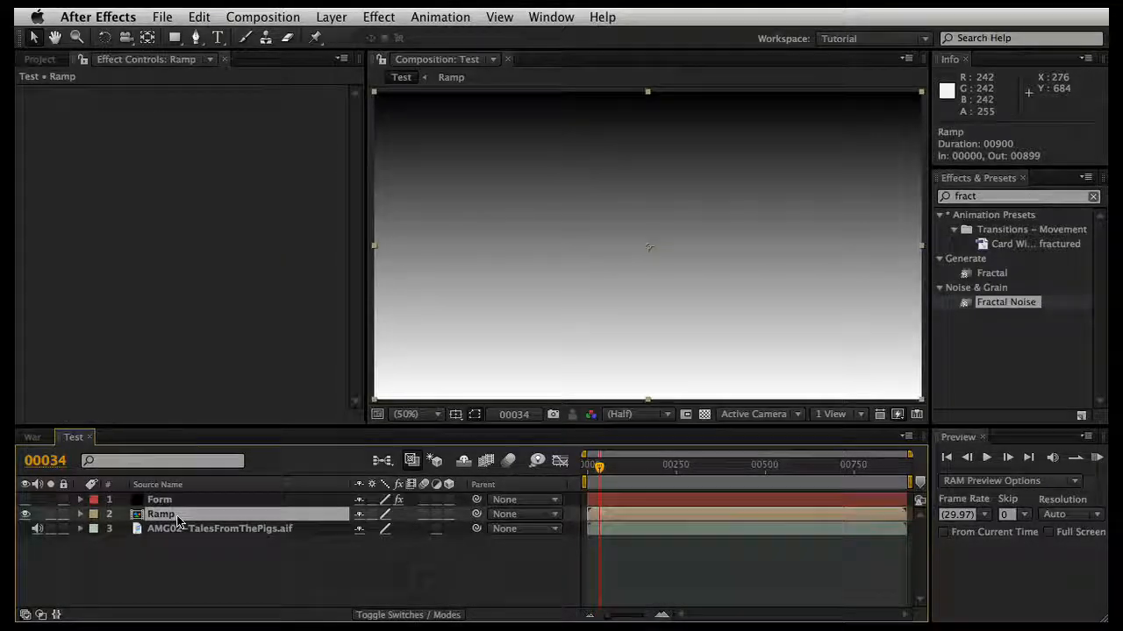
click(251, 499)
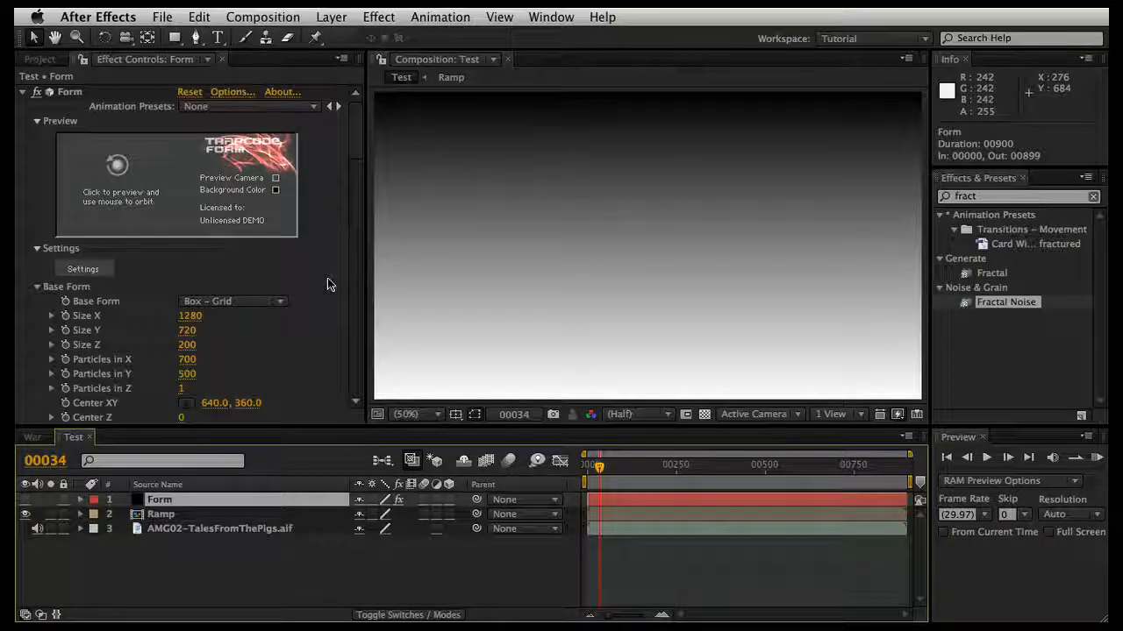
scroll(327, 285, down, 15)
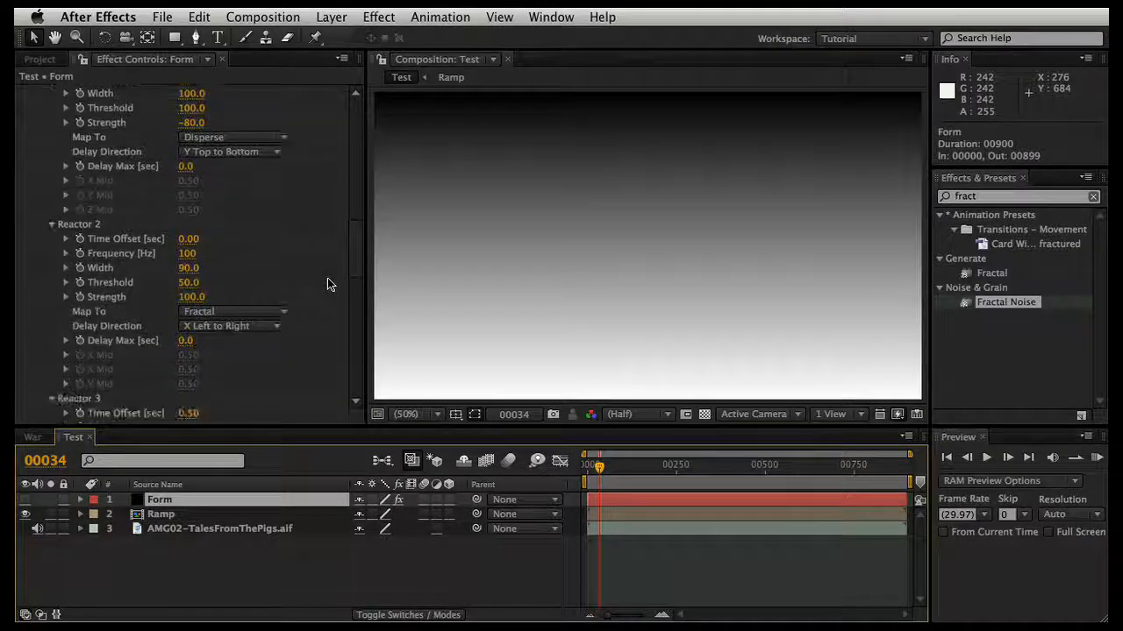
scroll(327, 284, down, 10)
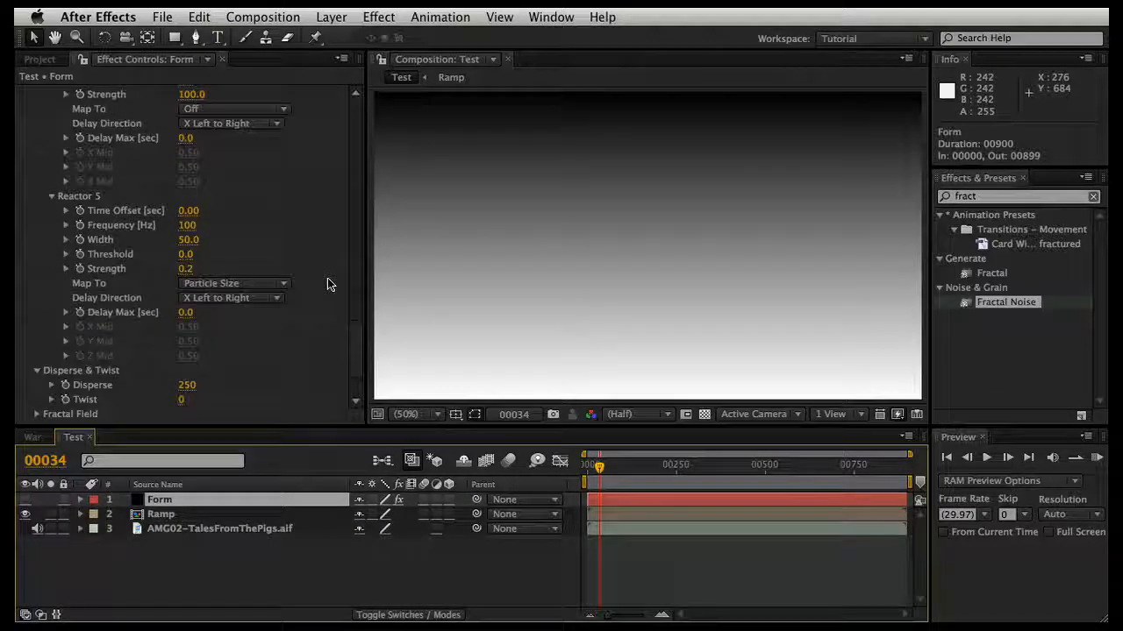
scroll(327, 284, down, 3)
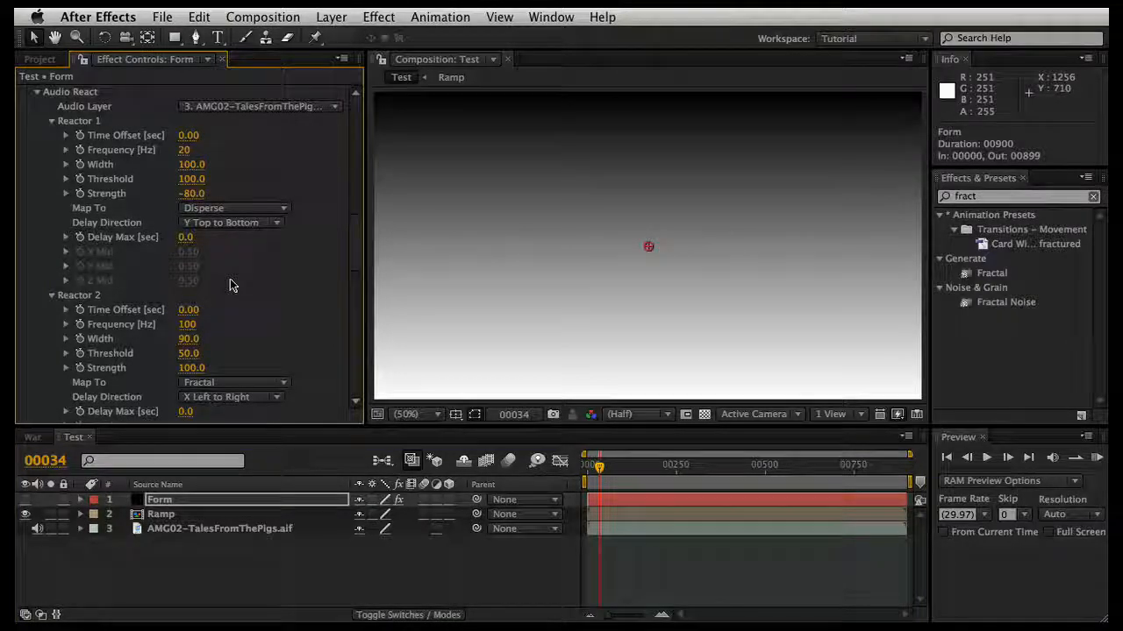
scroll(271, 268, up, 2)
scroll(271, 272, down, 2)
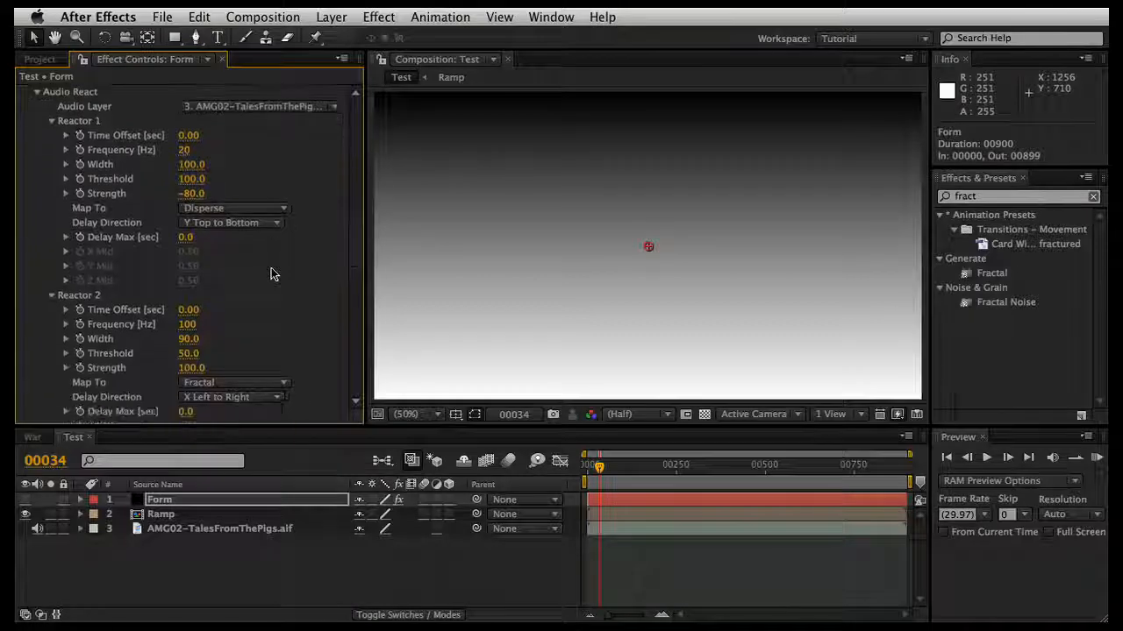
scroll(271, 274, up, 1)
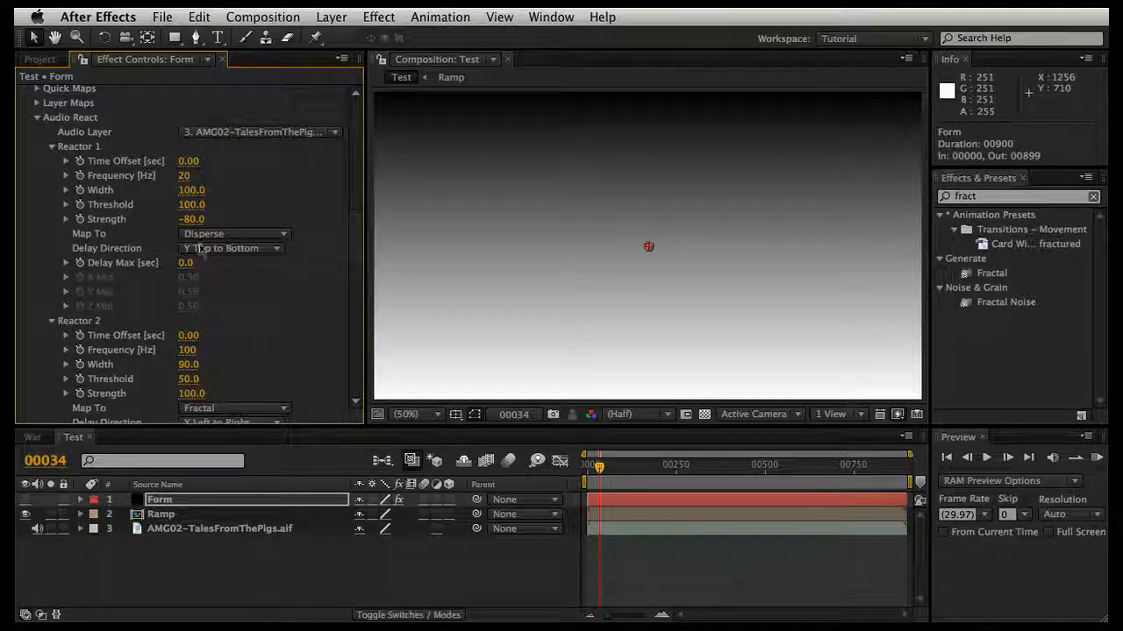
scroll(130, 222, up, 2)
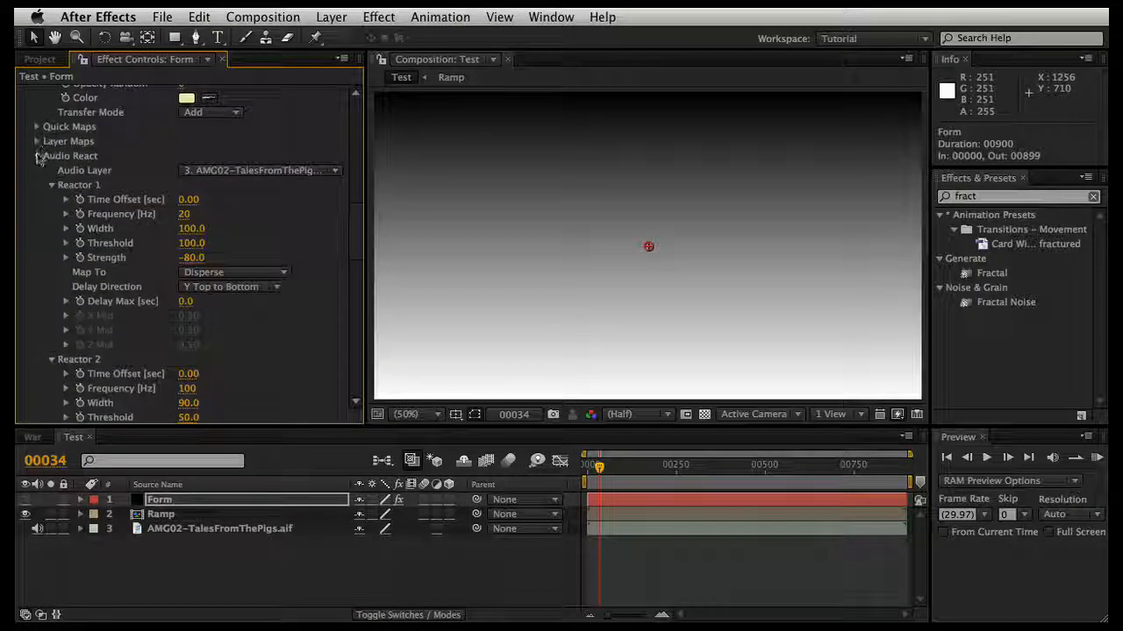
Step: Collapse the Form effect's Audio React group and expand its Layer Maps group
click(39, 156)
click(38, 256)
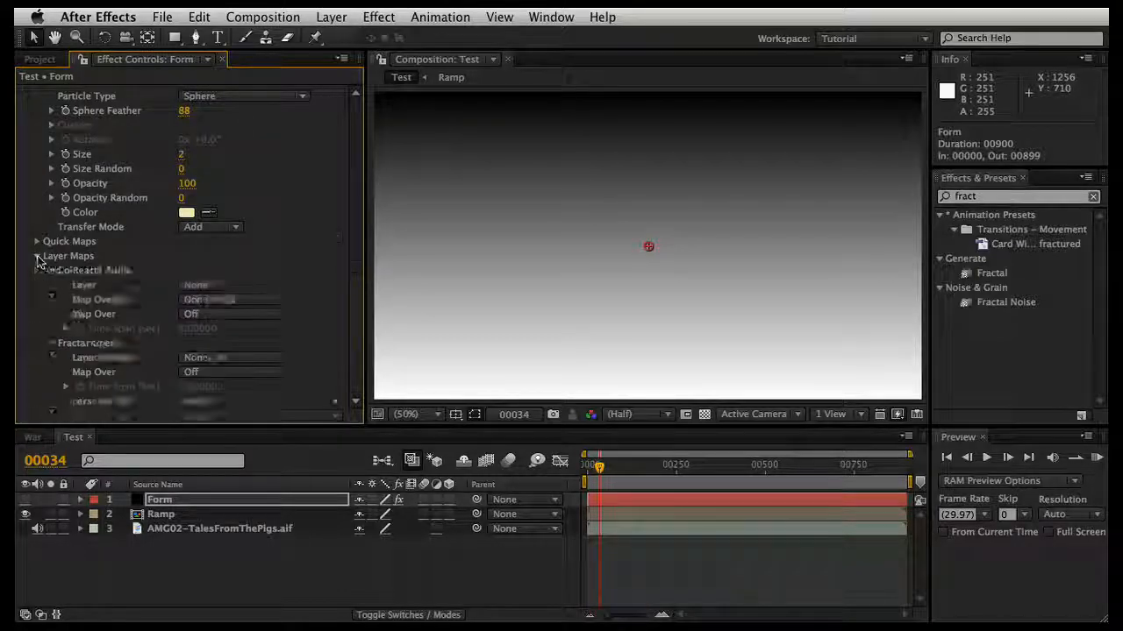
scroll(38, 256, down, 5)
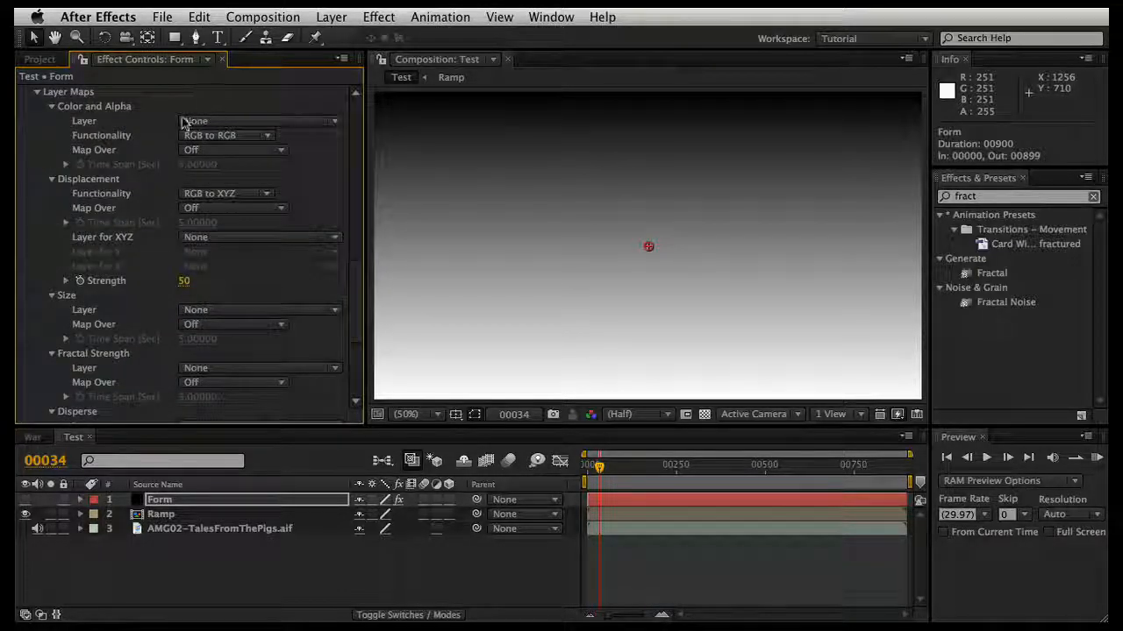
Step: Assign the Ramp layer as the Color and Alpha layer map of the Form effect
click(179, 516)
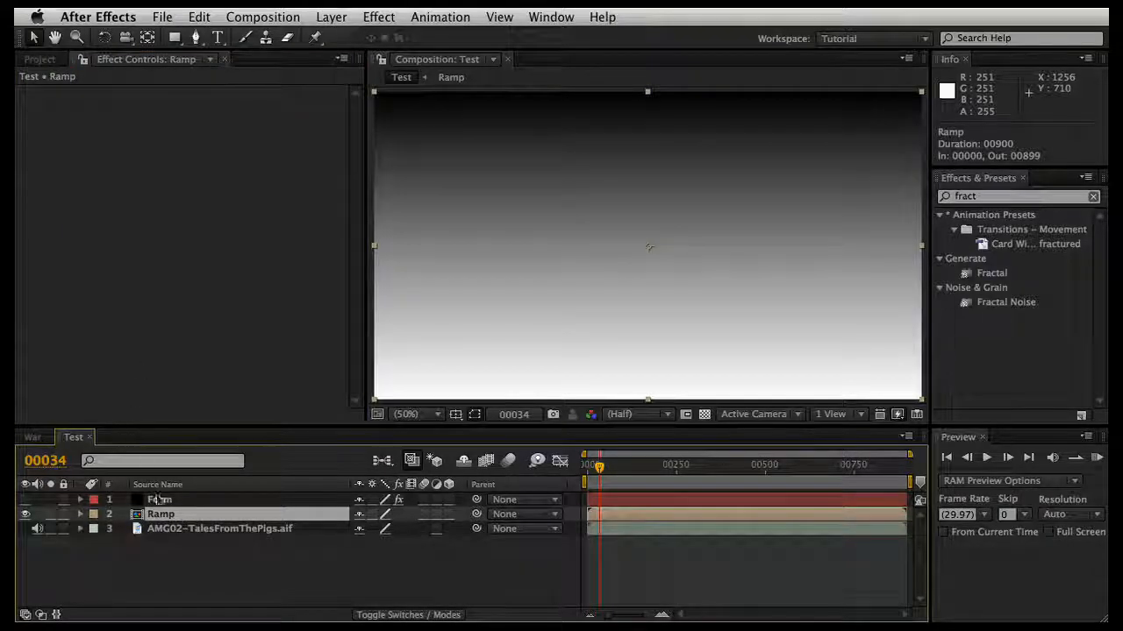
click(159, 500)
scroll(290, 291, down, 3)
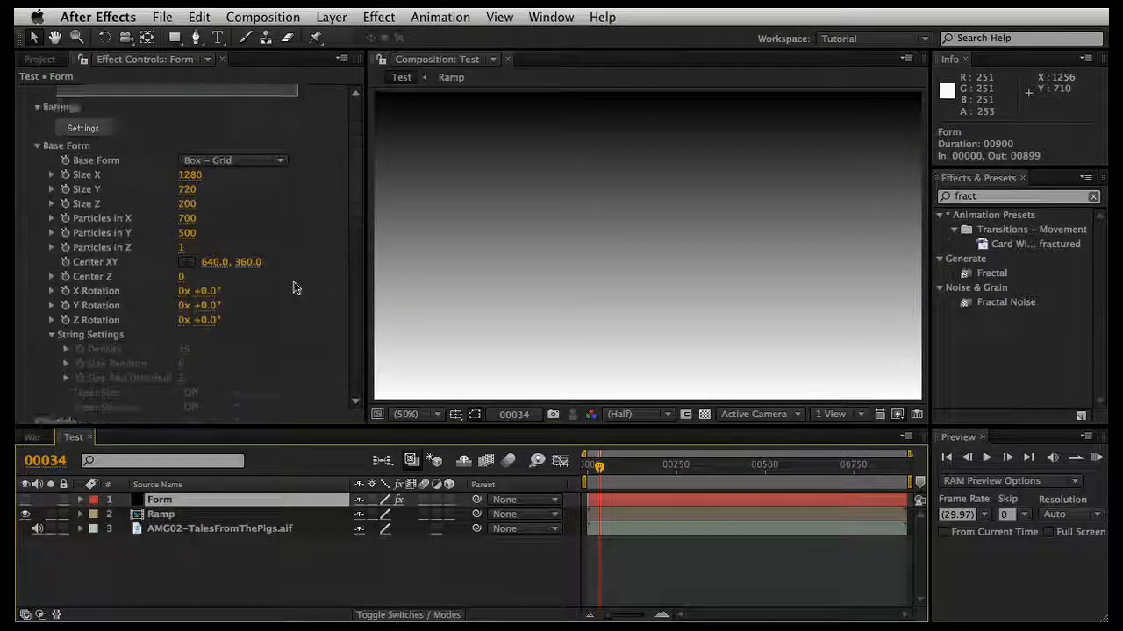
scroll(294, 288, down, 10)
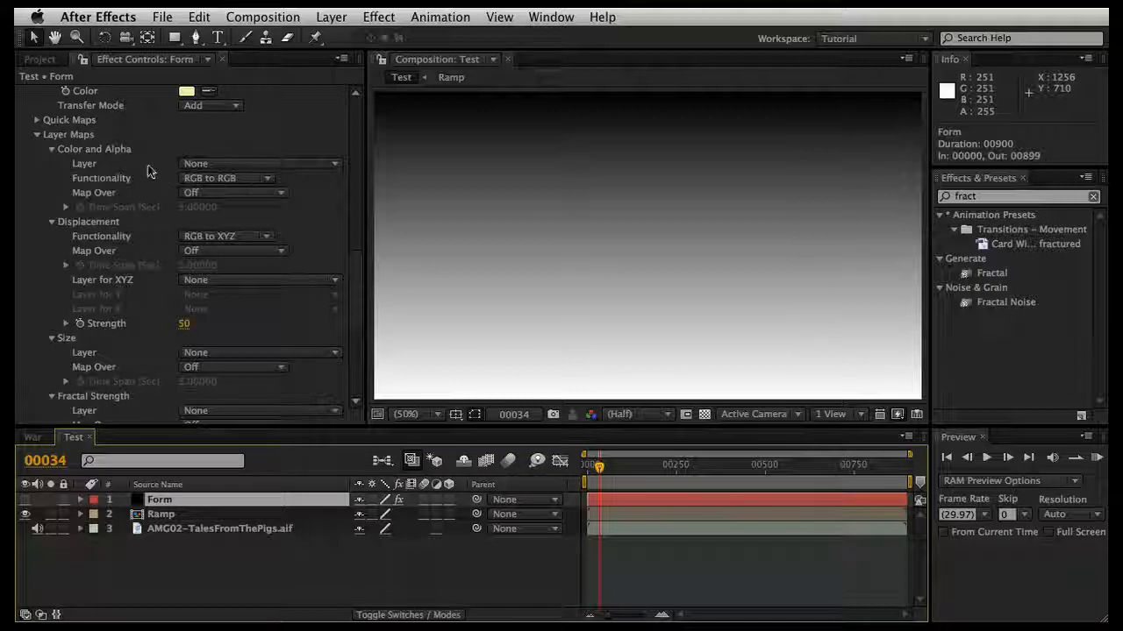
click(246, 164)
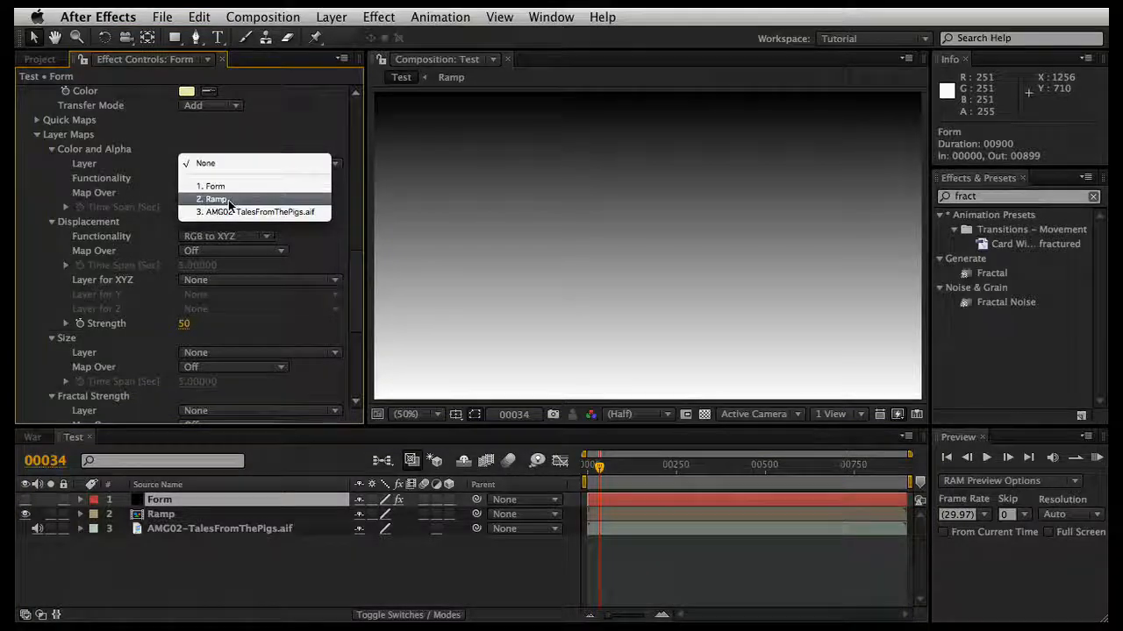
click(228, 200)
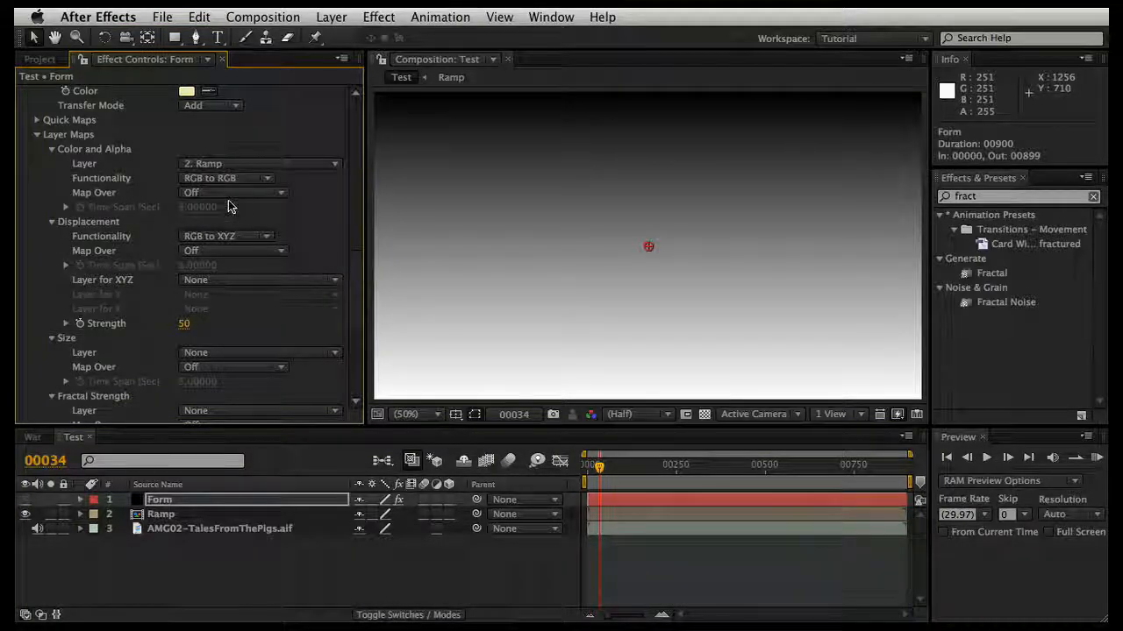
Step: Set the Color and Alpha layer map's functionality to A to A and map it over XY
click(216, 179)
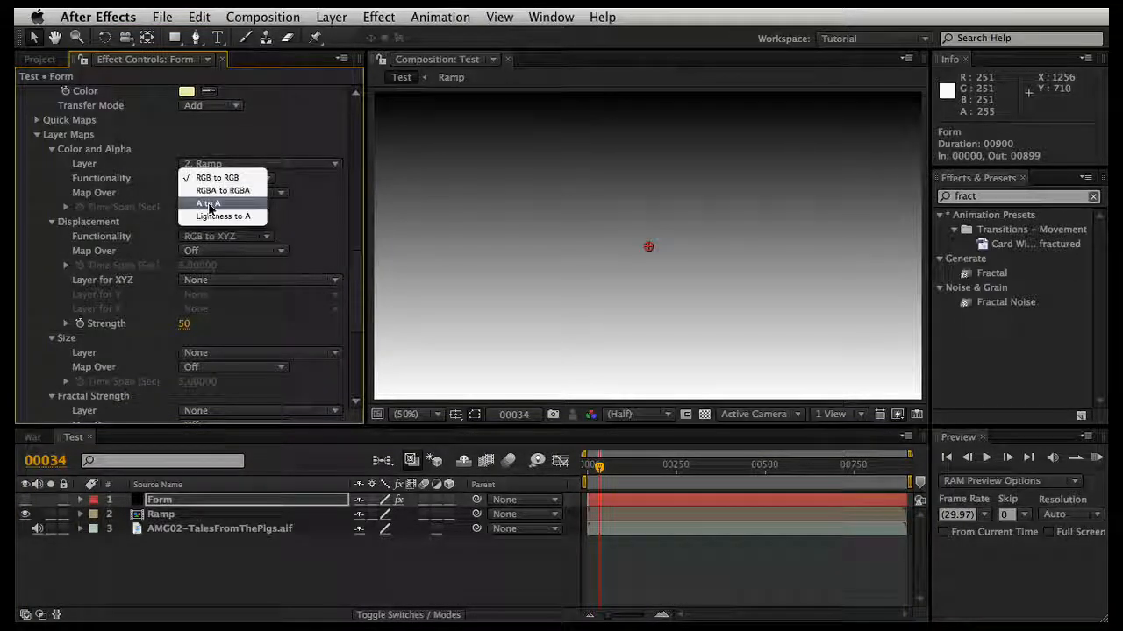
click(211, 205)
click(220, 196)
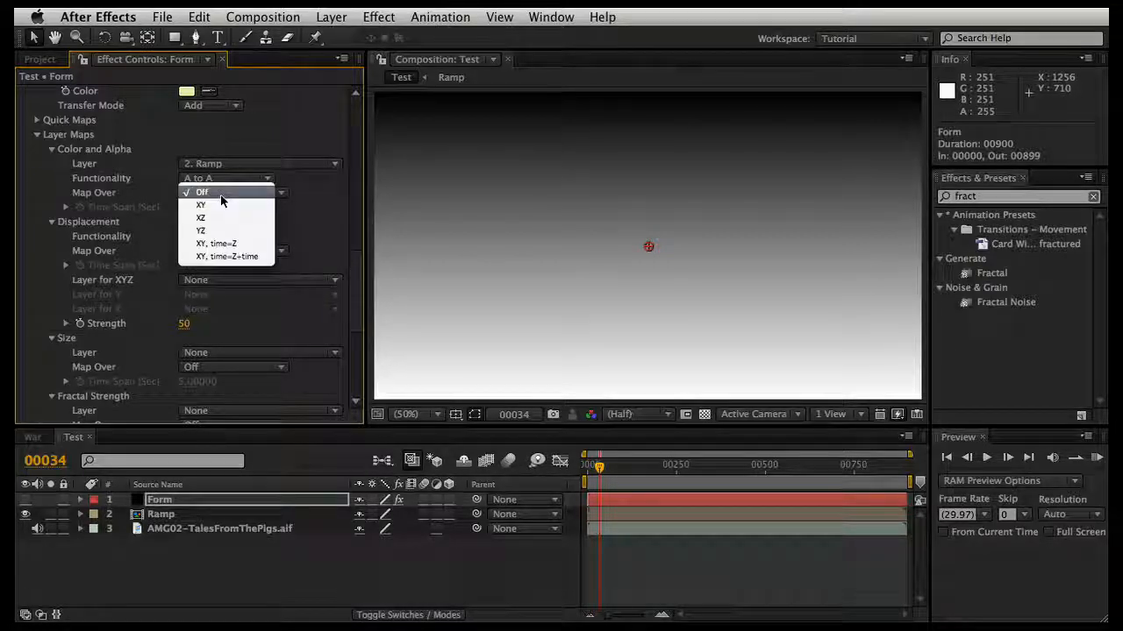
click(223, 204)
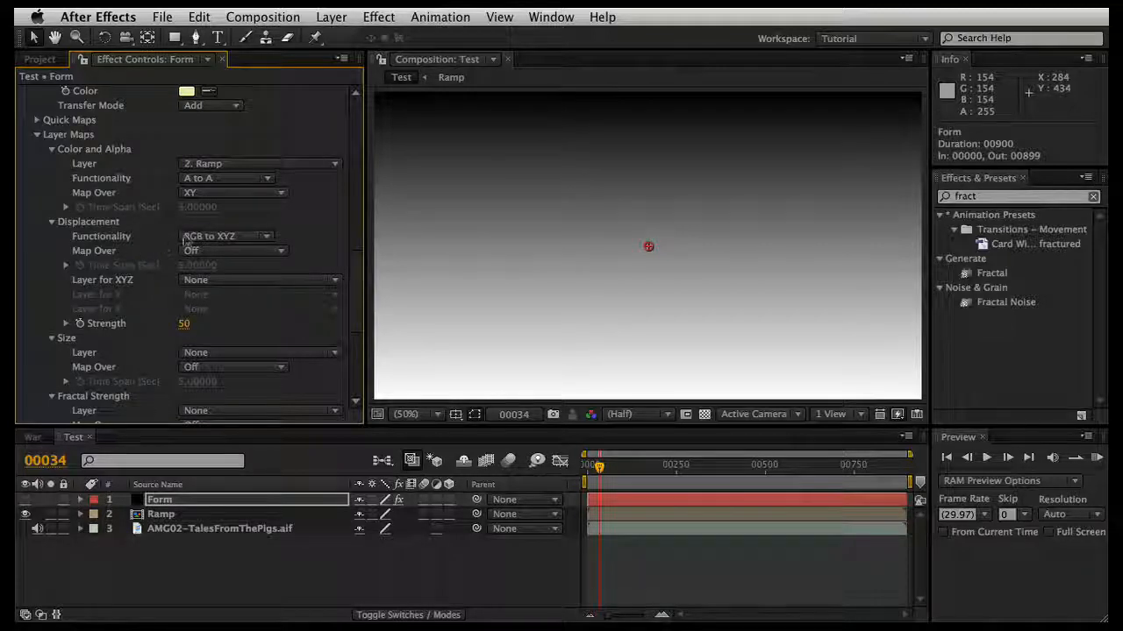
Step: Set the Displacement layer map's functionality to Individual XYZ and map it over XY
click(214, 239)
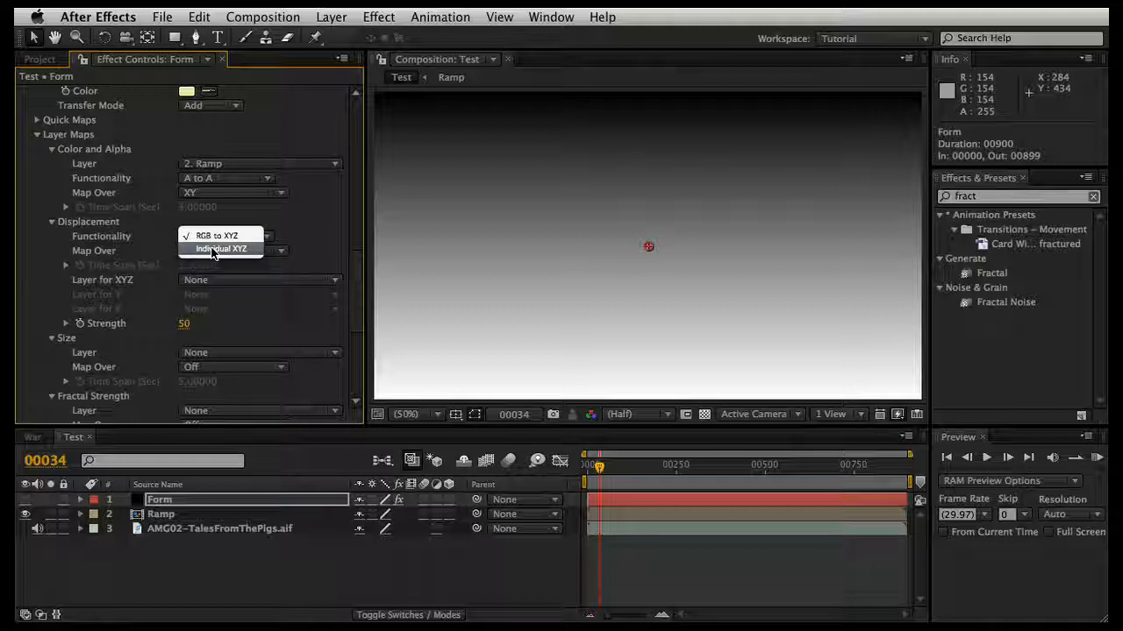
click(212, 251)
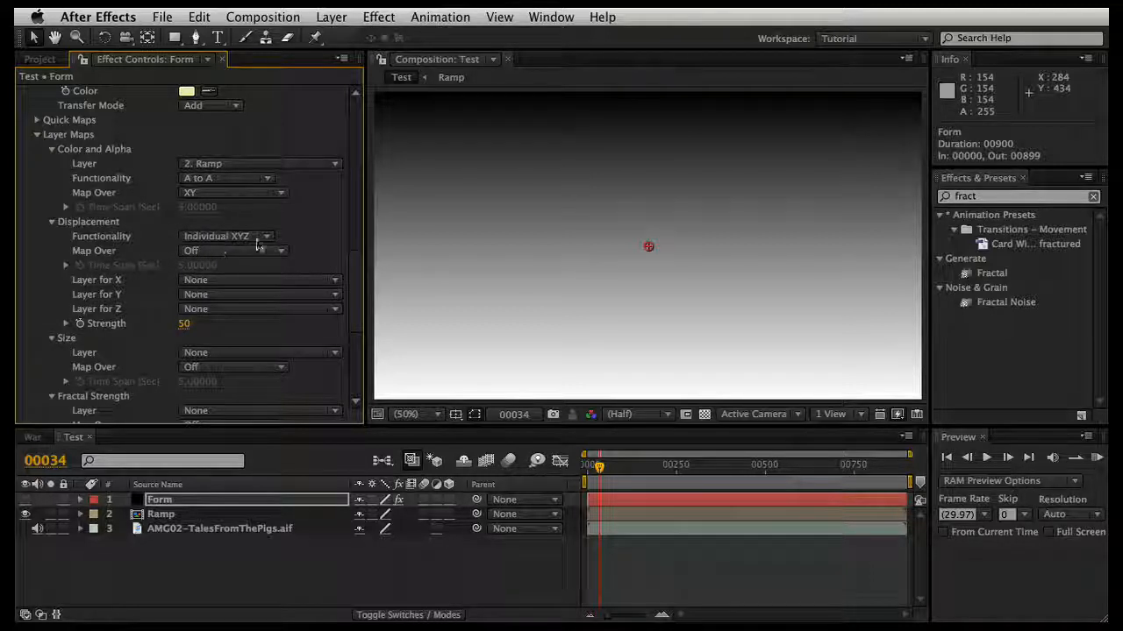
click(212, 252)
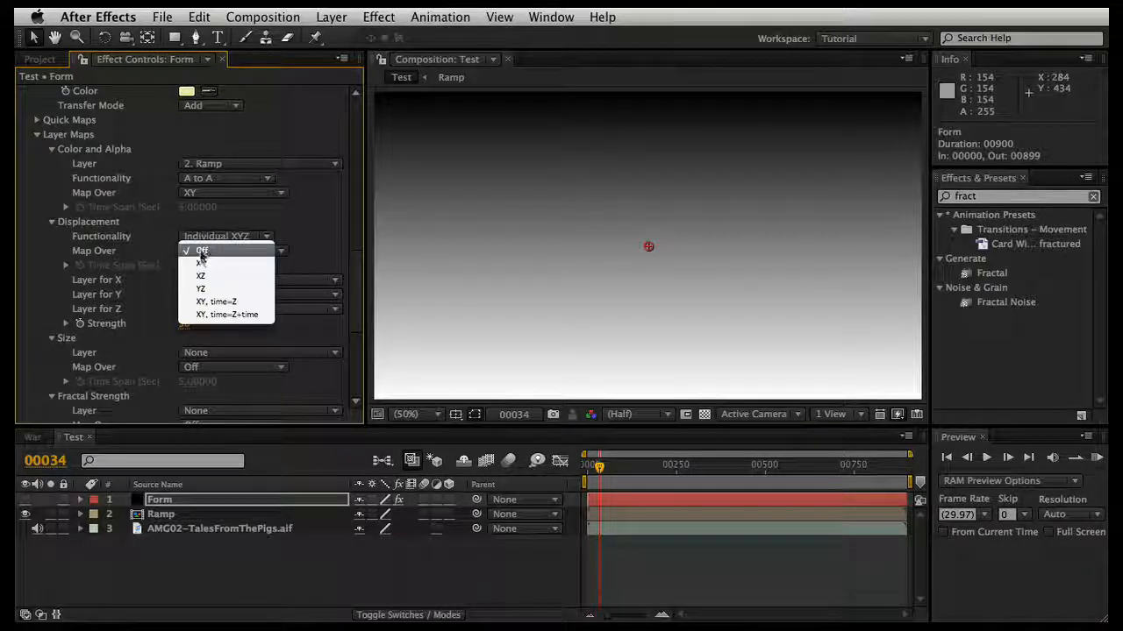
click(199, 265)
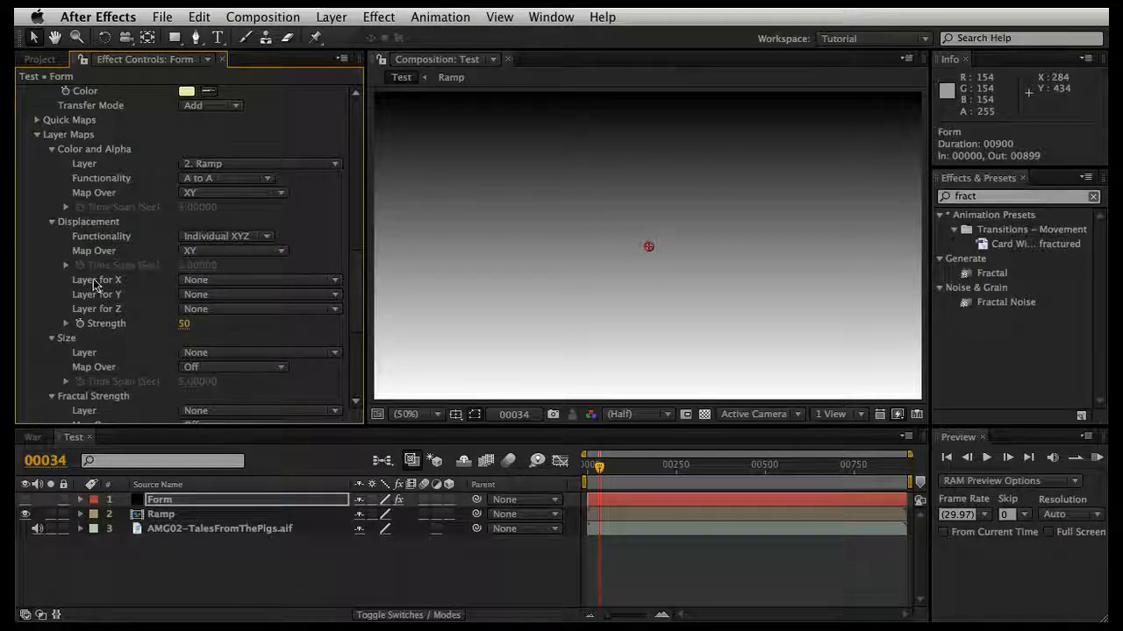
Step: Assign the Ramp layer as the displacement layer for Z and set the displacement strength to -200
click(201, 311)
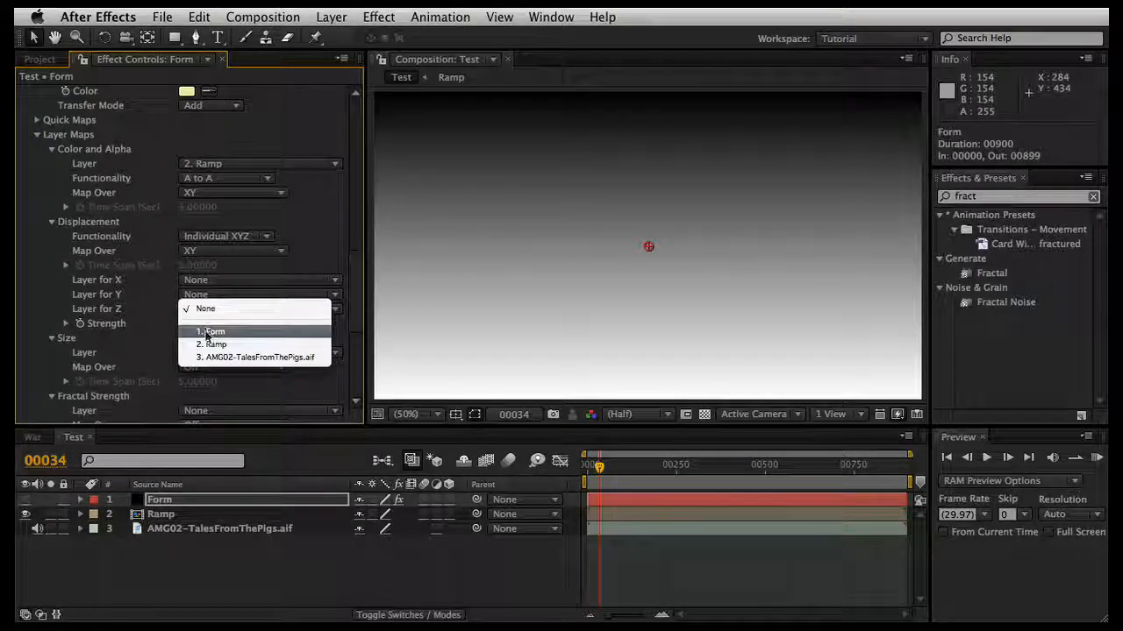
click(209, 346)
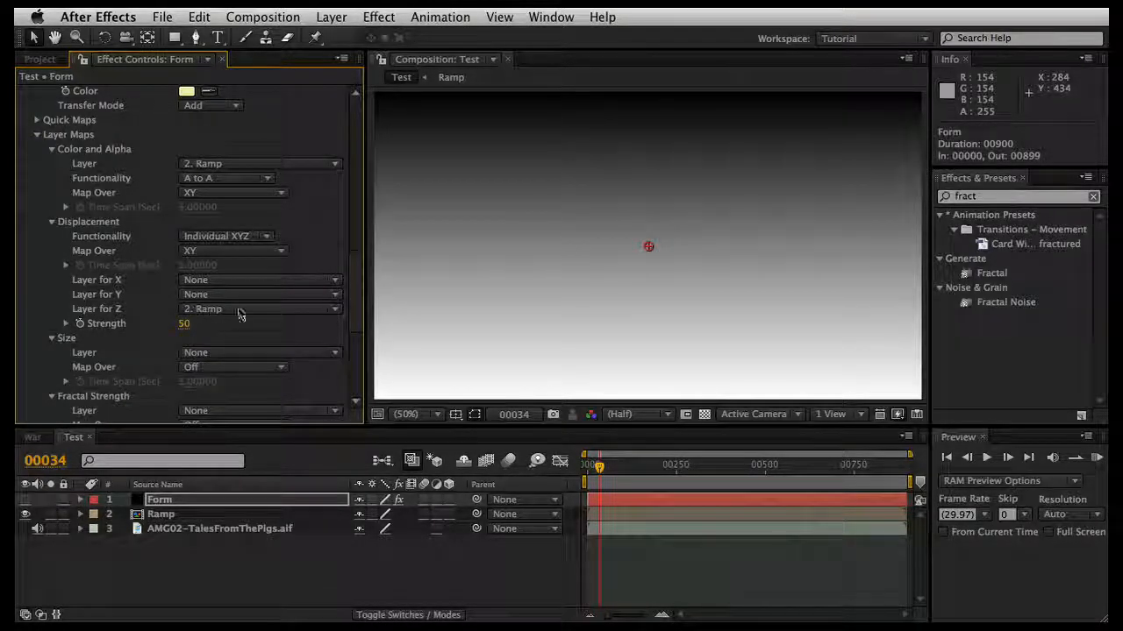
click(184, 325)
text(-)
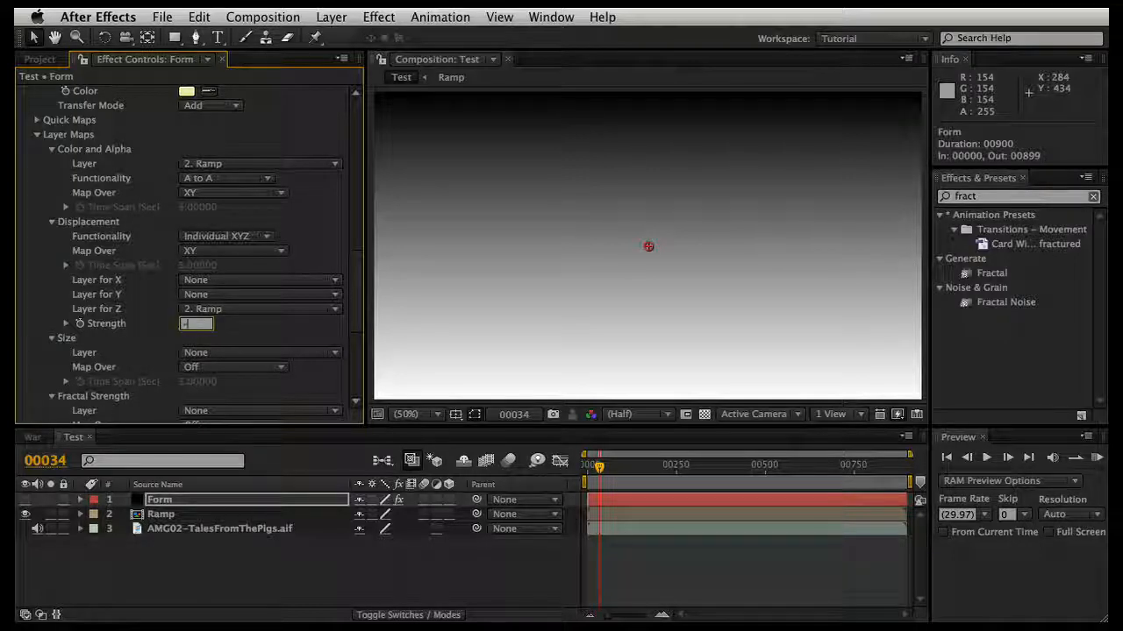
text(200)
key(Return)
Step: Assign the Ramp layer as the Form effect's Size layer map and map it over XY
scroll(138, 337, down, 2)
scroll(137, 338, down, 2)
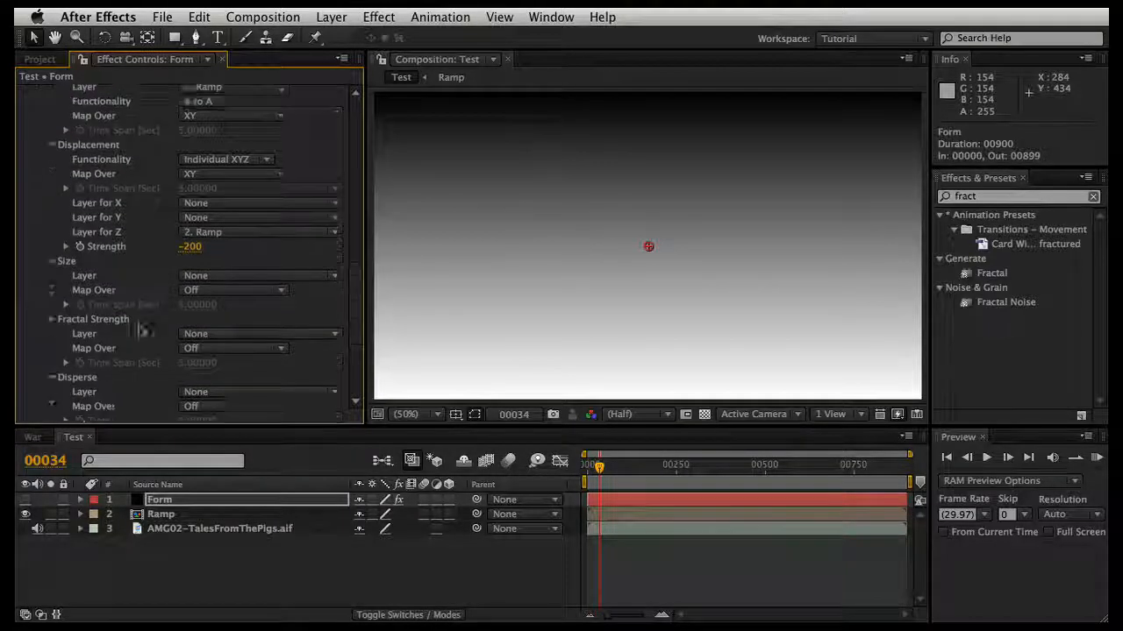
click(200, 252)
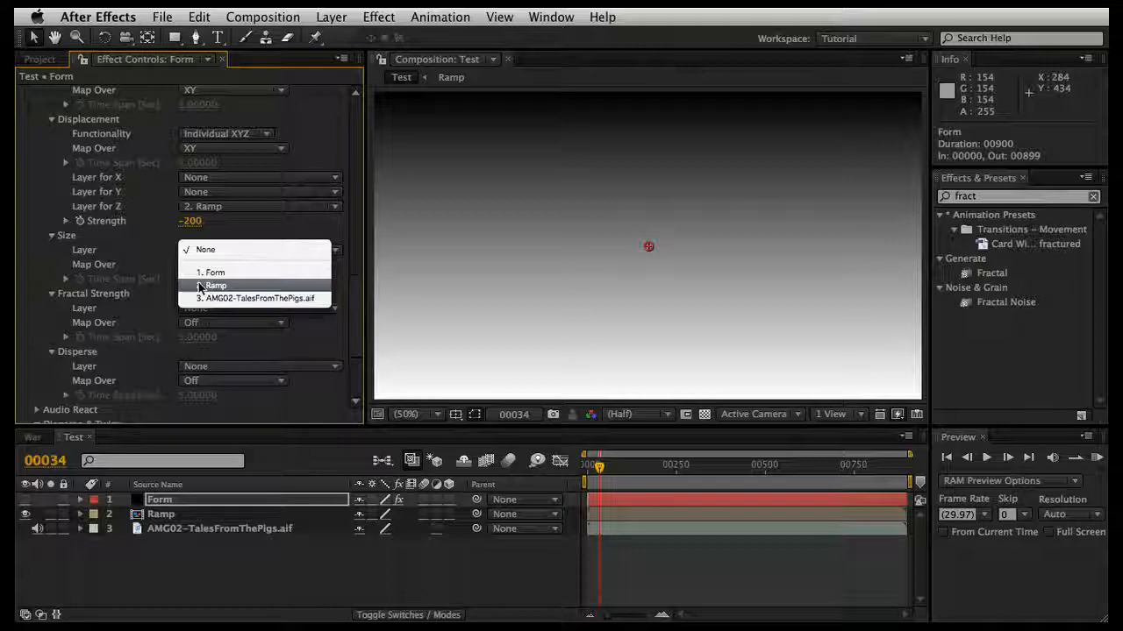
click(210, 286)
click(216, 266)
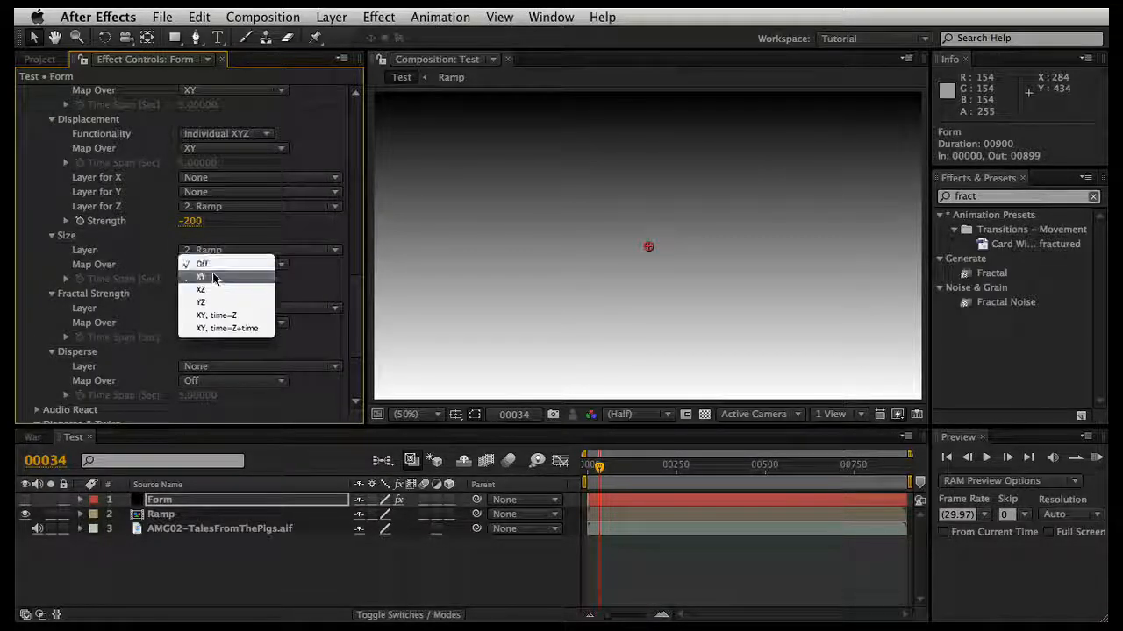
click(213, 278)
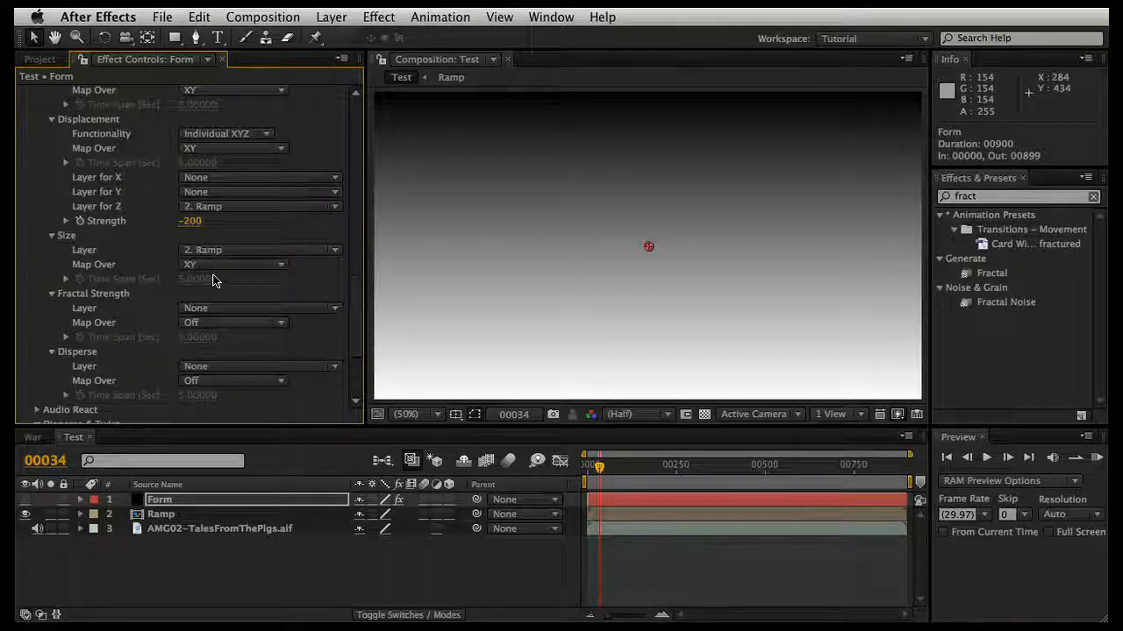
Step: Hide the Ramp layer and make the Form layer visible in the Test composition
scroll(139, 332, down, 1)
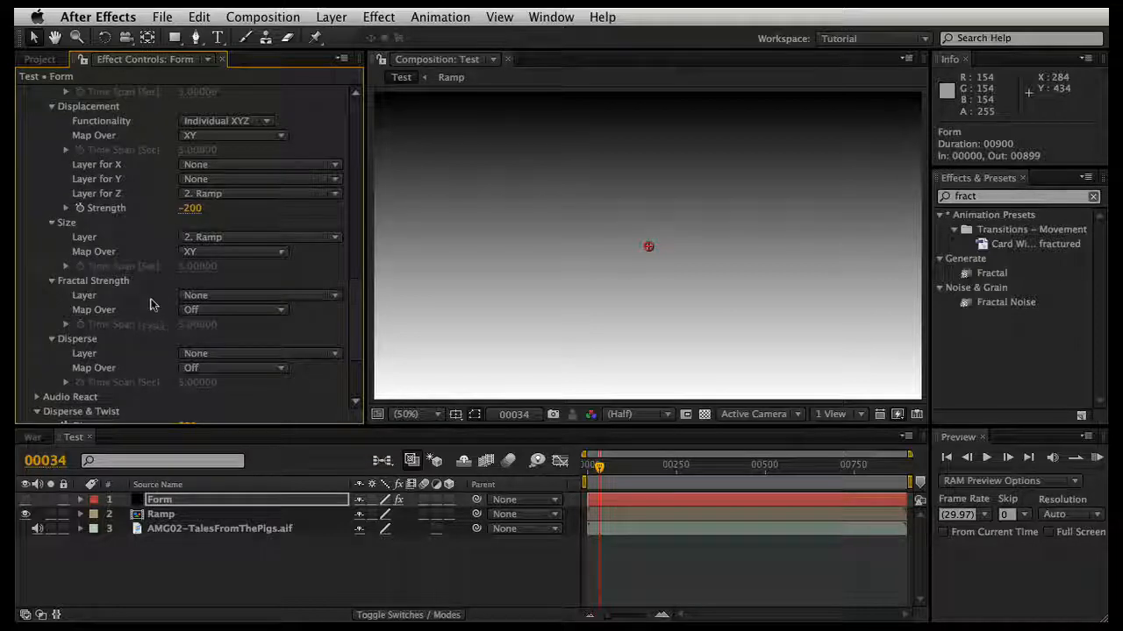
scroll(153, 324, down, 4)
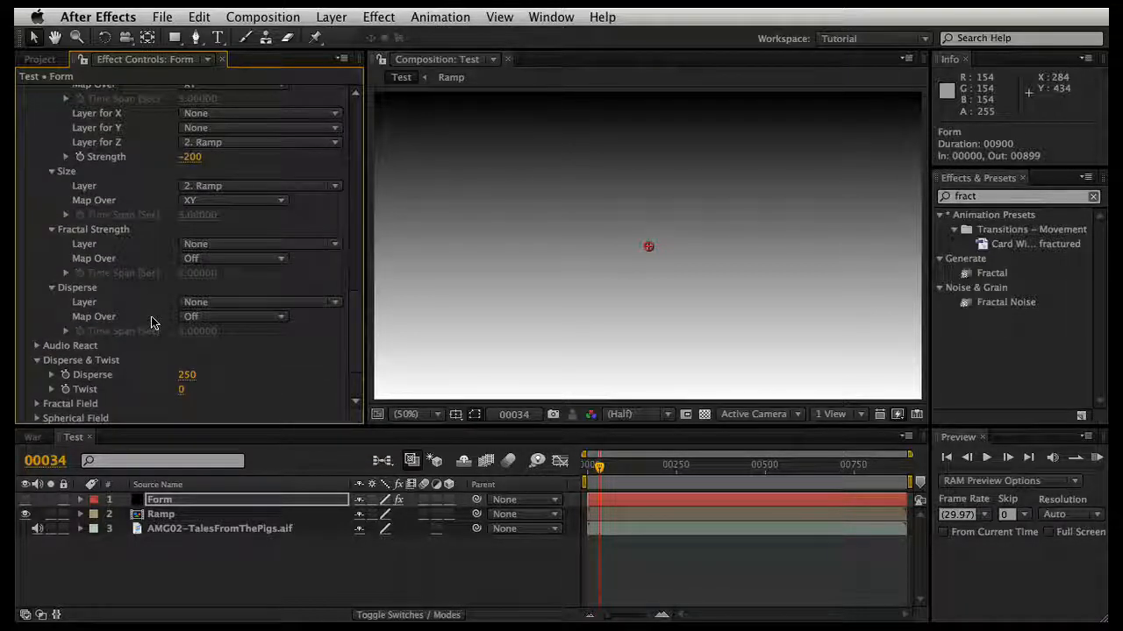
scroll(151, 324, down, 1)
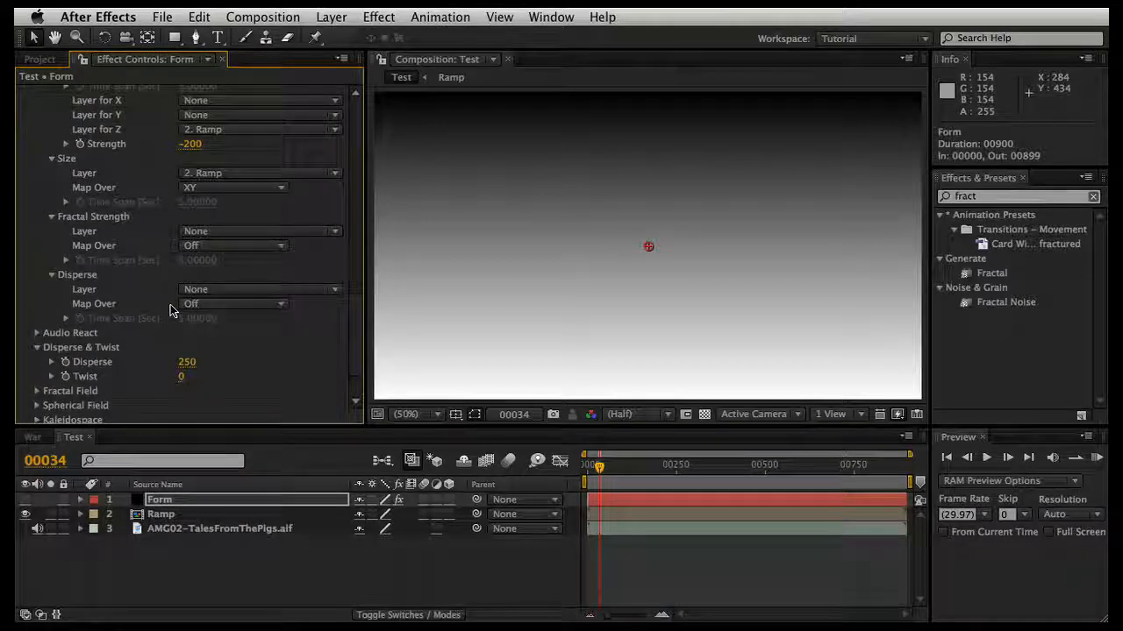
scroll(166, 322, down, 5)
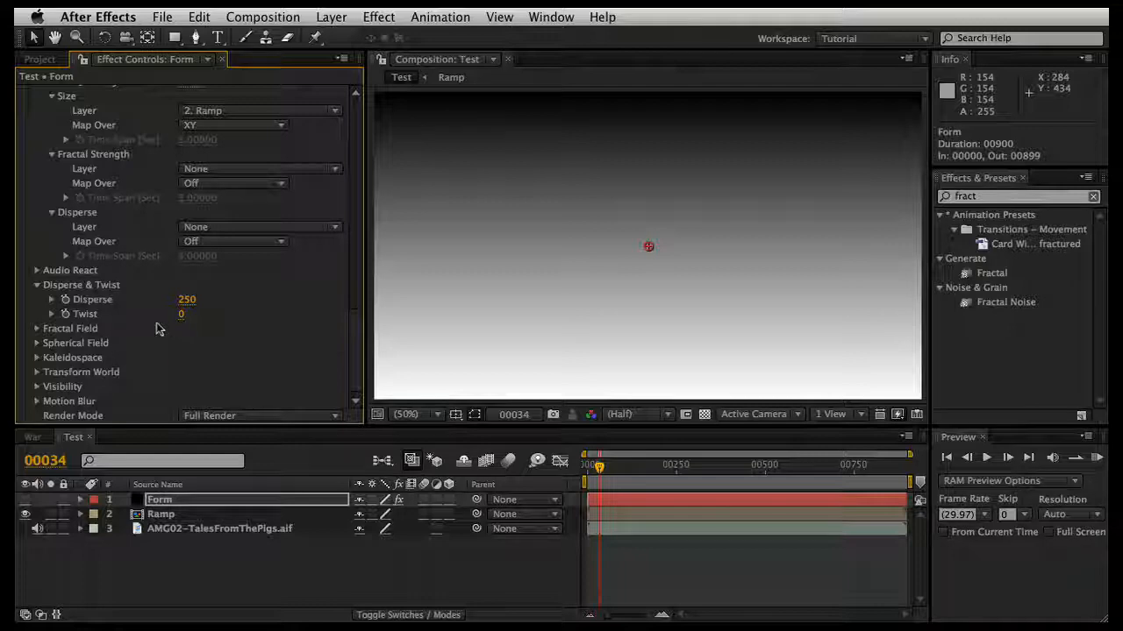
scroll(156, 329, up, 20)
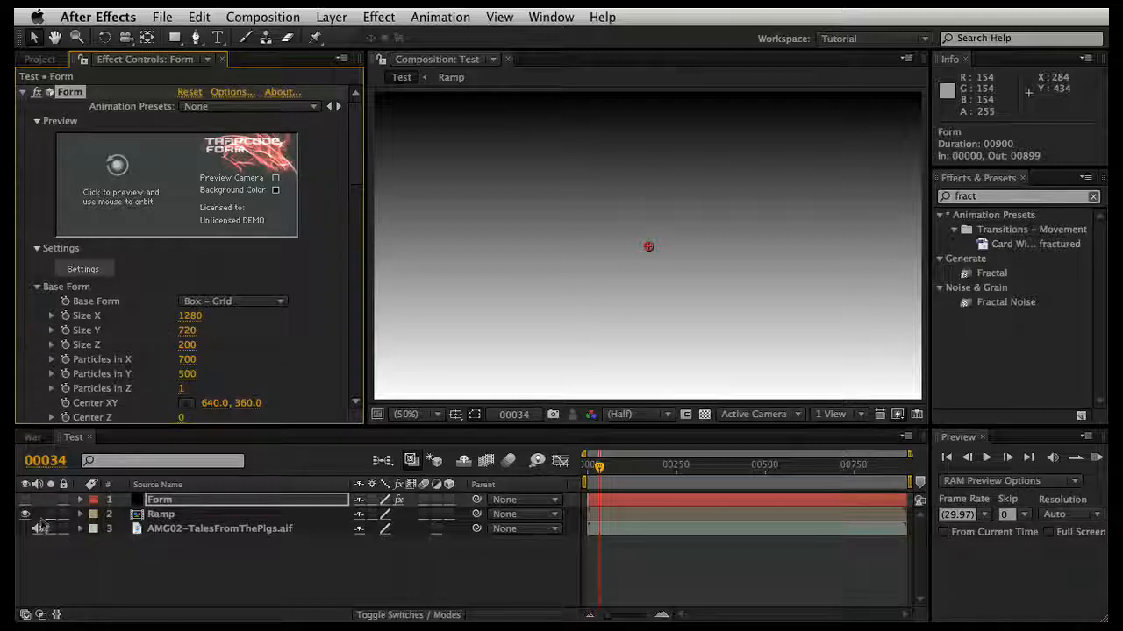
click(25, 514)
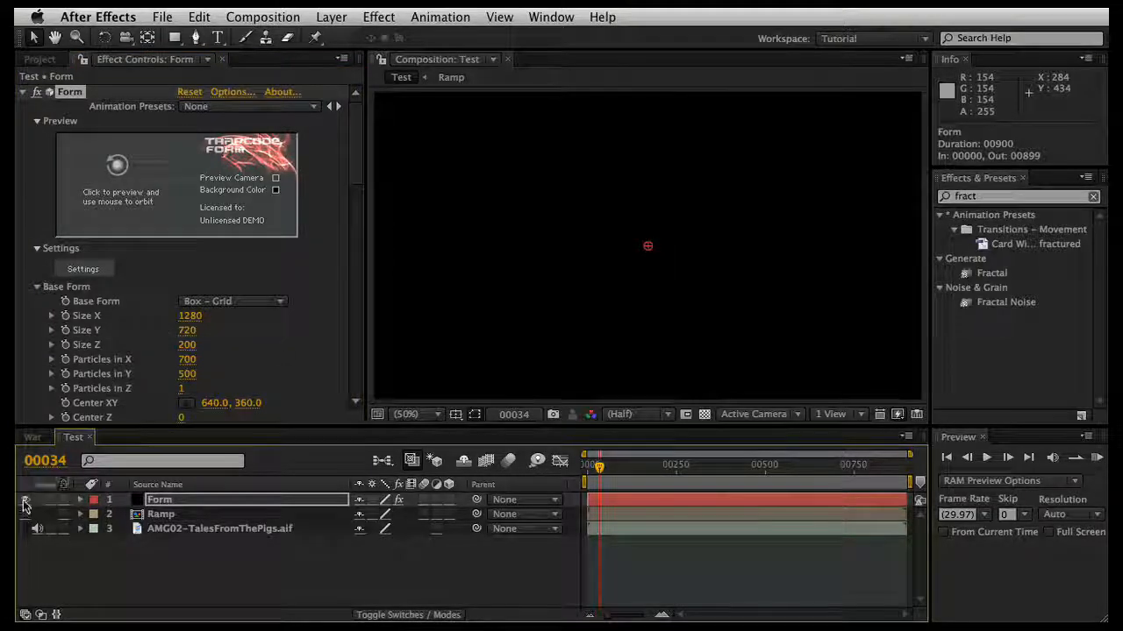
click(25, 500)
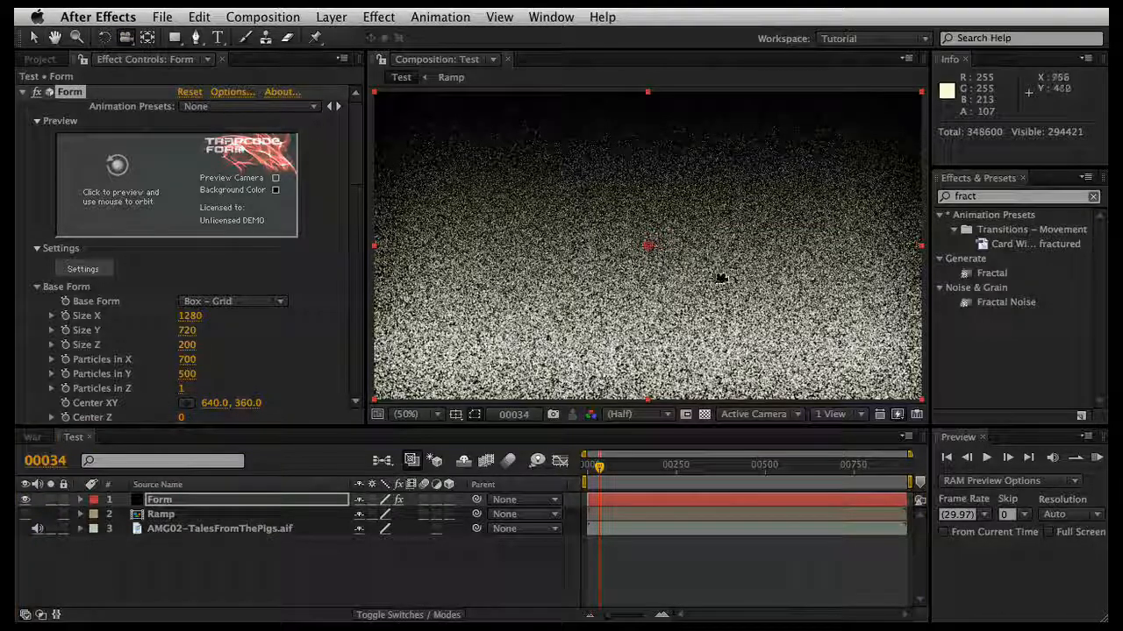
Step: Add a new camera layer with the 35mm preset to the Test composition
click(761, 309)
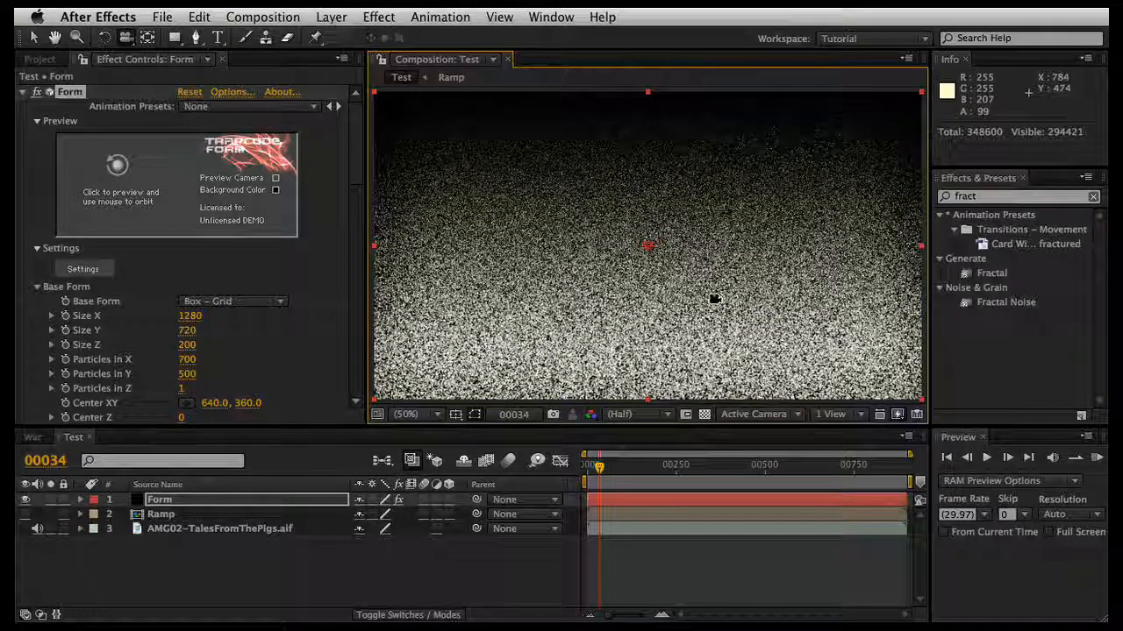
click(465, 566)
right_click(466, 566)
mouse_move(504, 567)
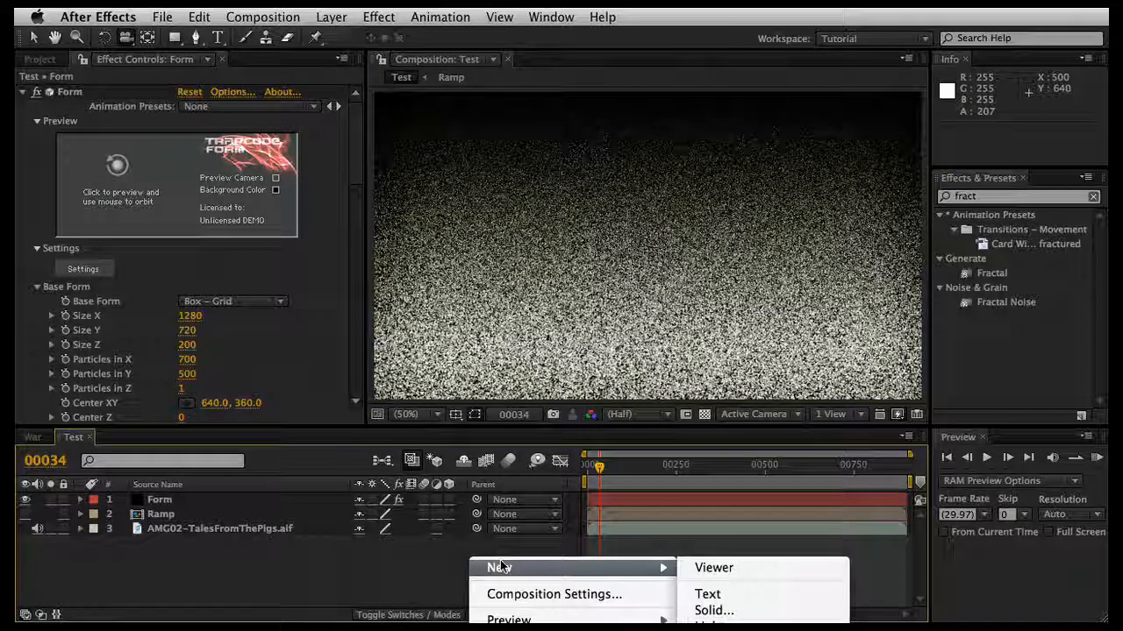
click(708, 630)
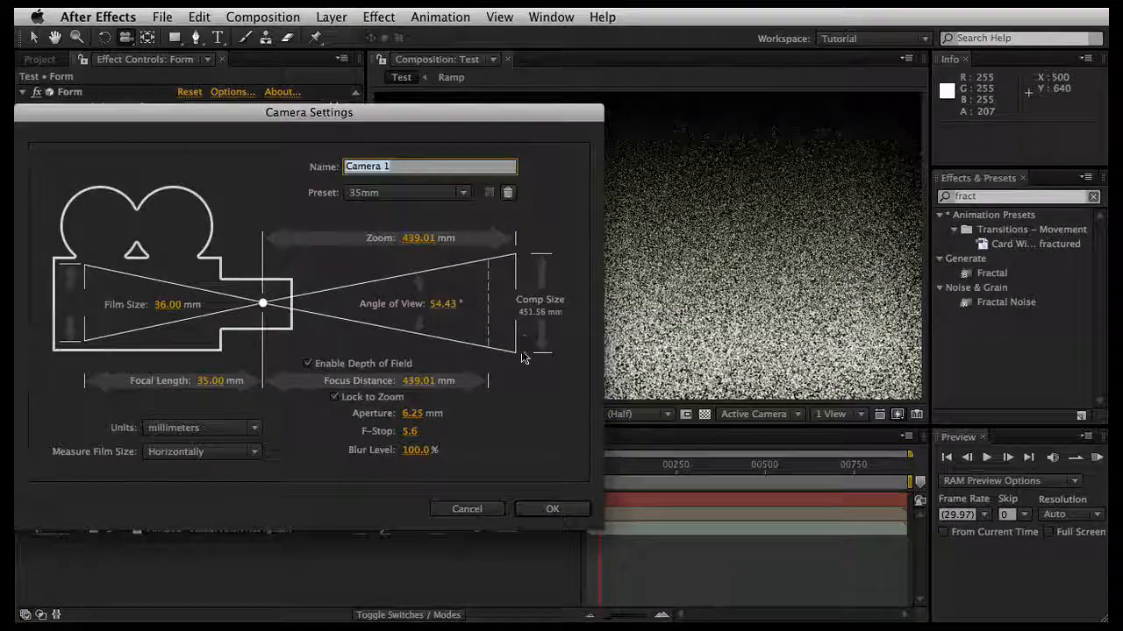
click(551, 509)
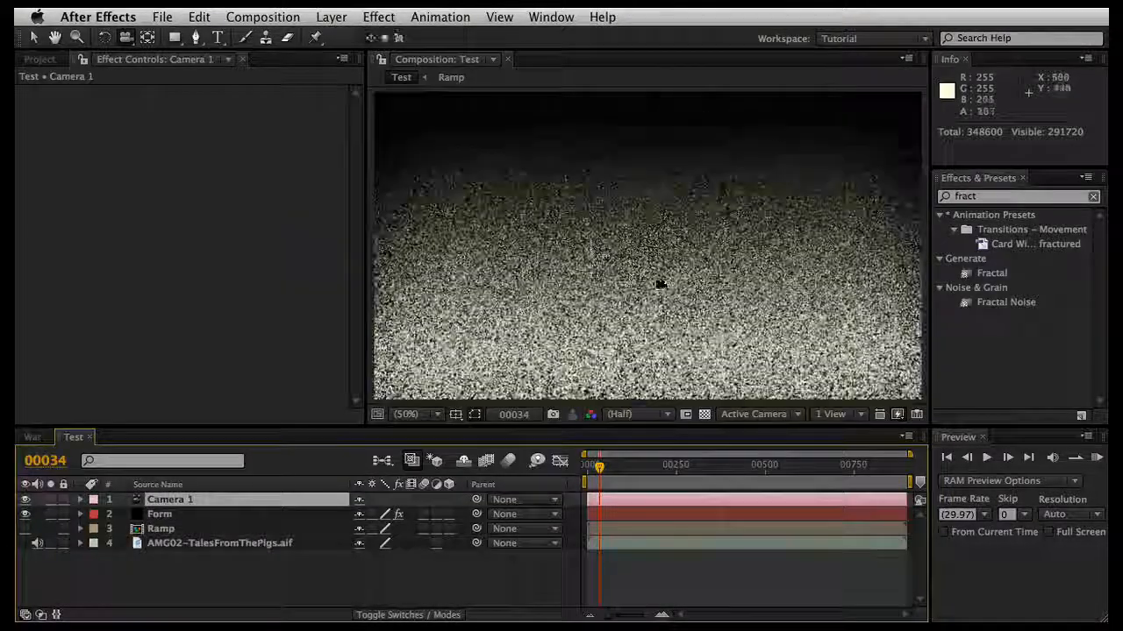
Step: Orbit the camera around the displaced particle plane to inspect its depth, and undo both orbit moves
drag(704, 302, 573, 267)
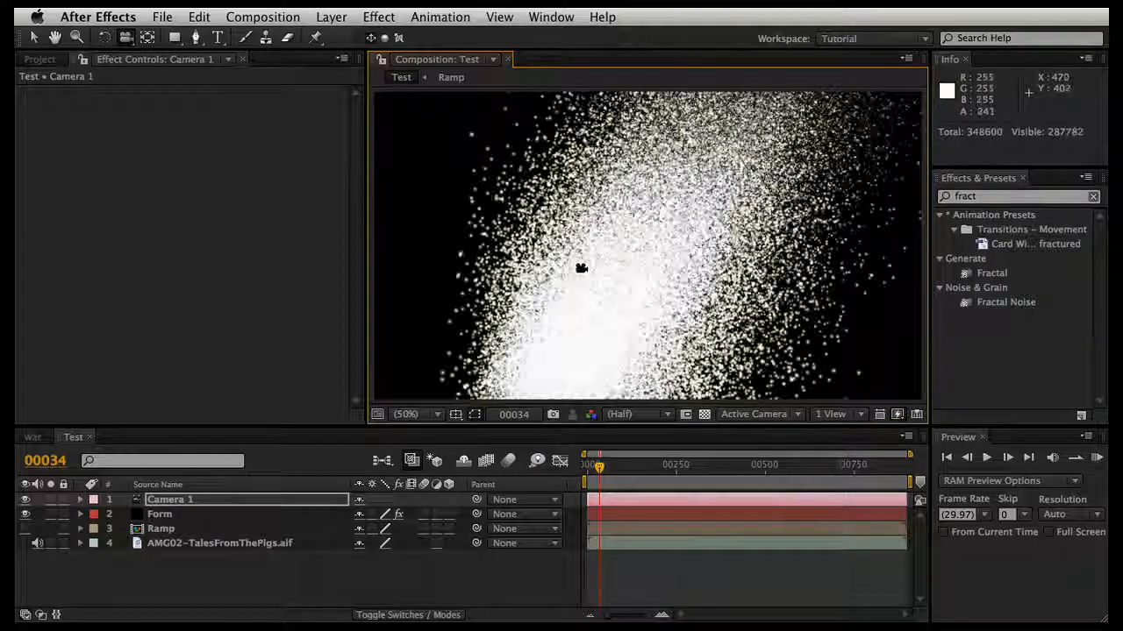
drag(603, 219, 683, 255)
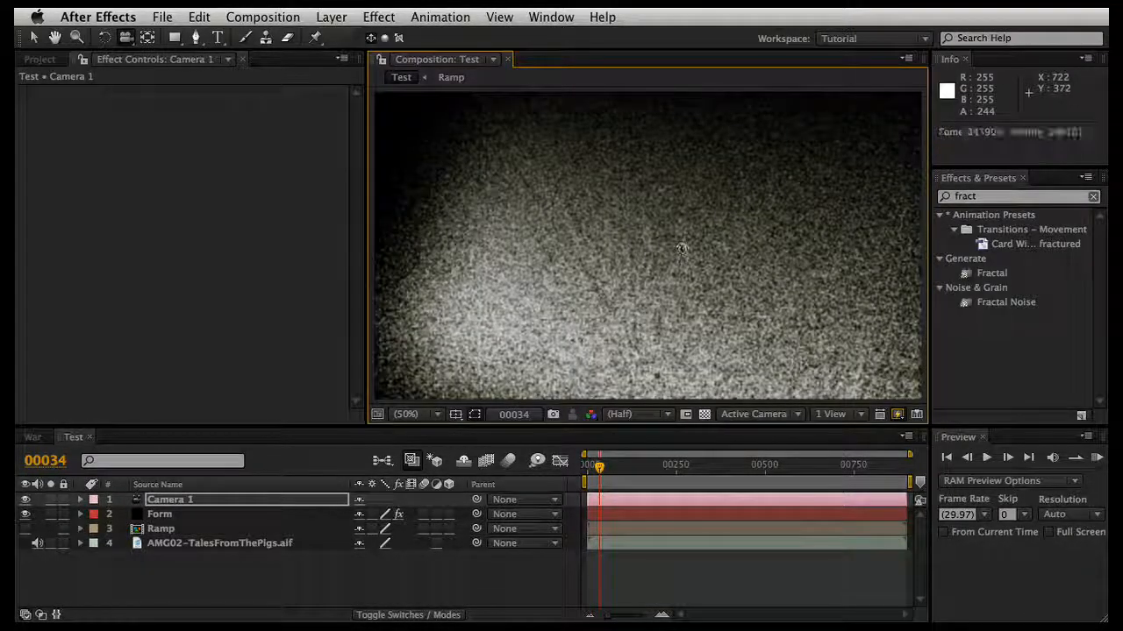
key(super+z)
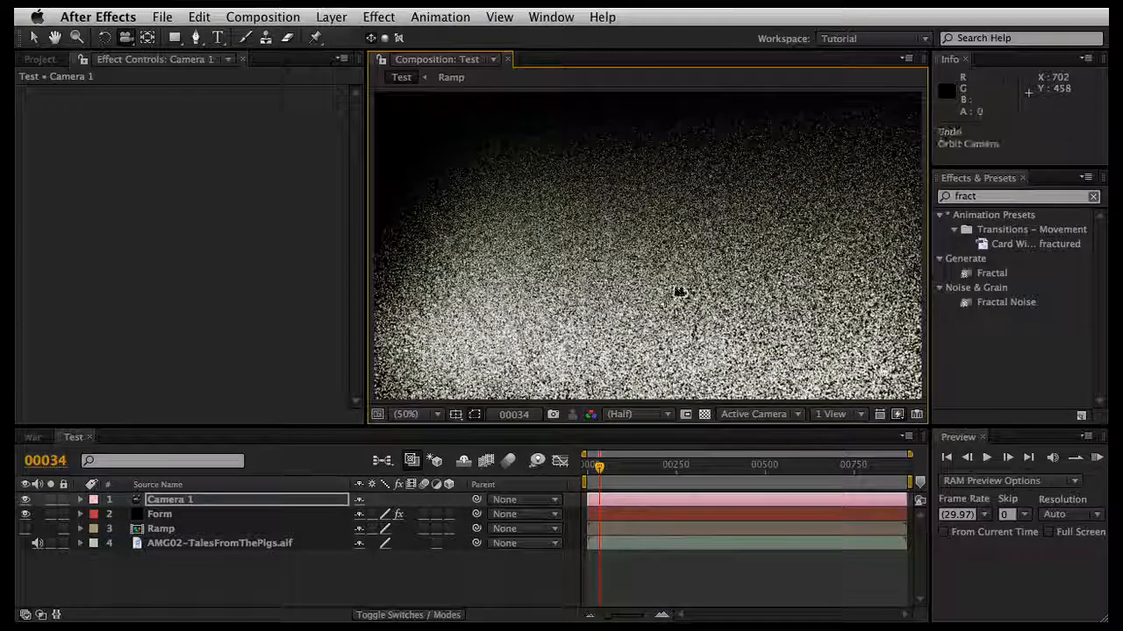
key(super+z)
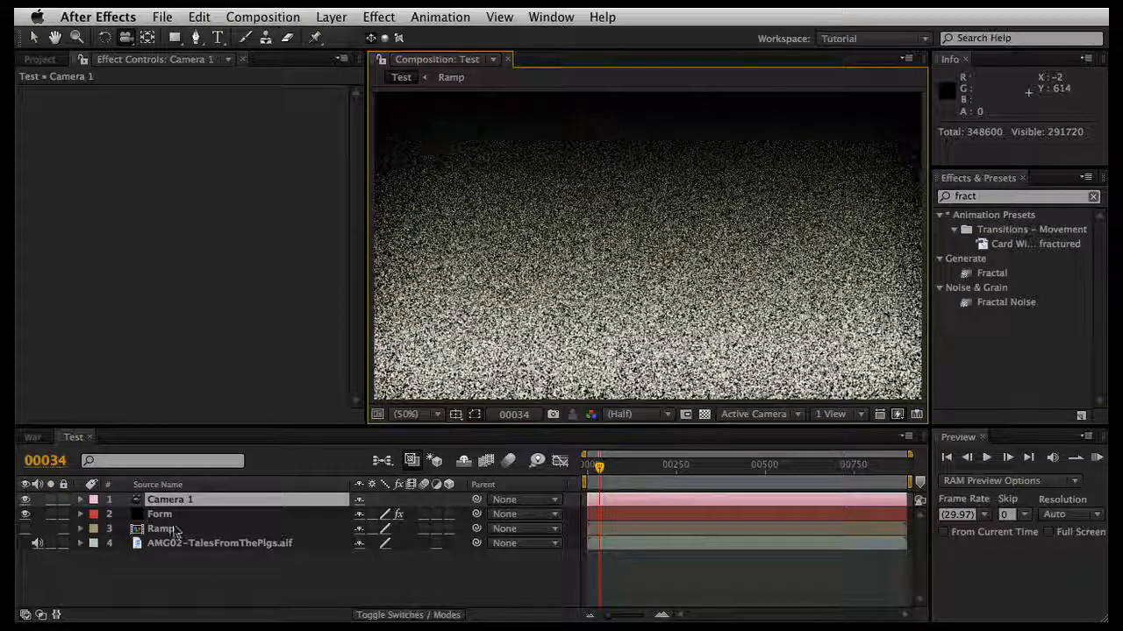
Step: Open the Ramp pre-composition and add a text layer reading "AETuts" over the gradient
click(205, 576)
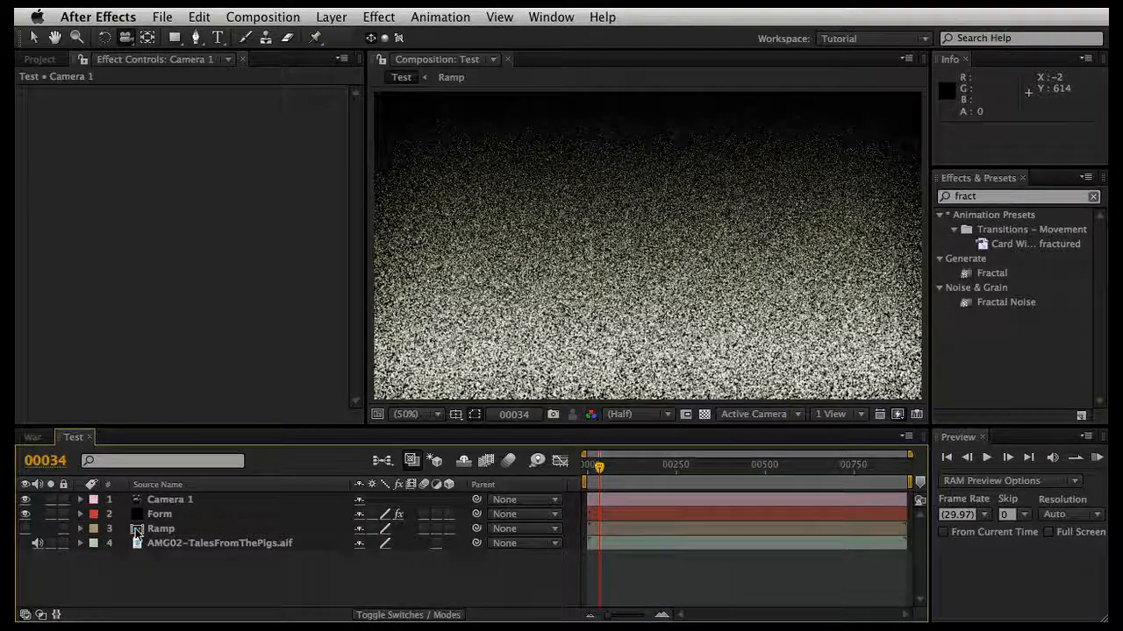
click(138, 532)
double_click(138, 532)
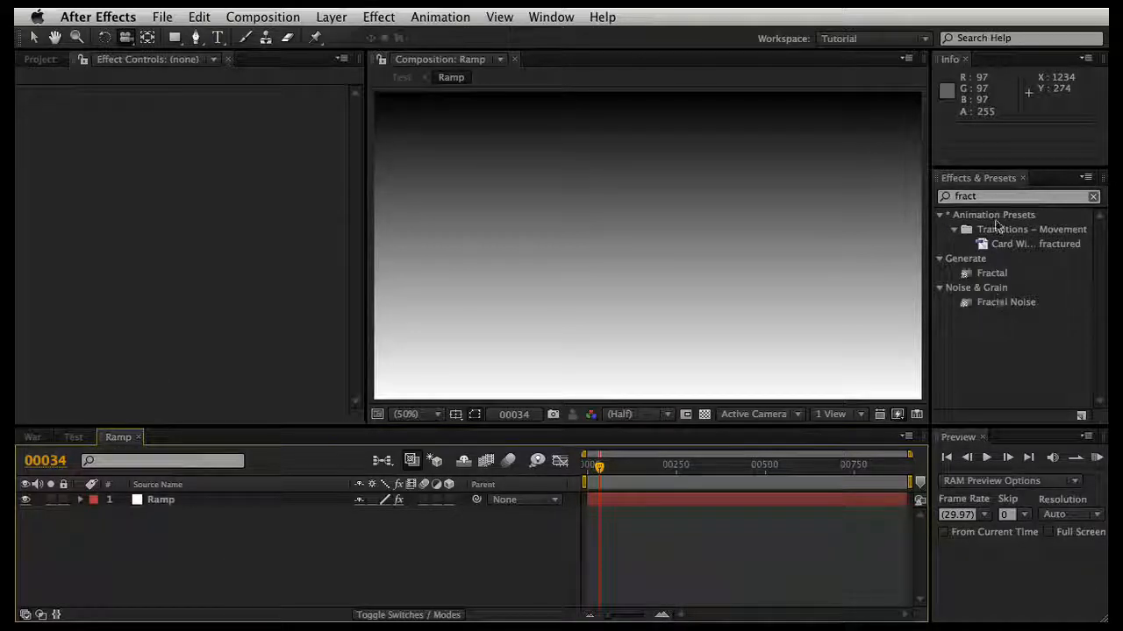
click(217, 37)
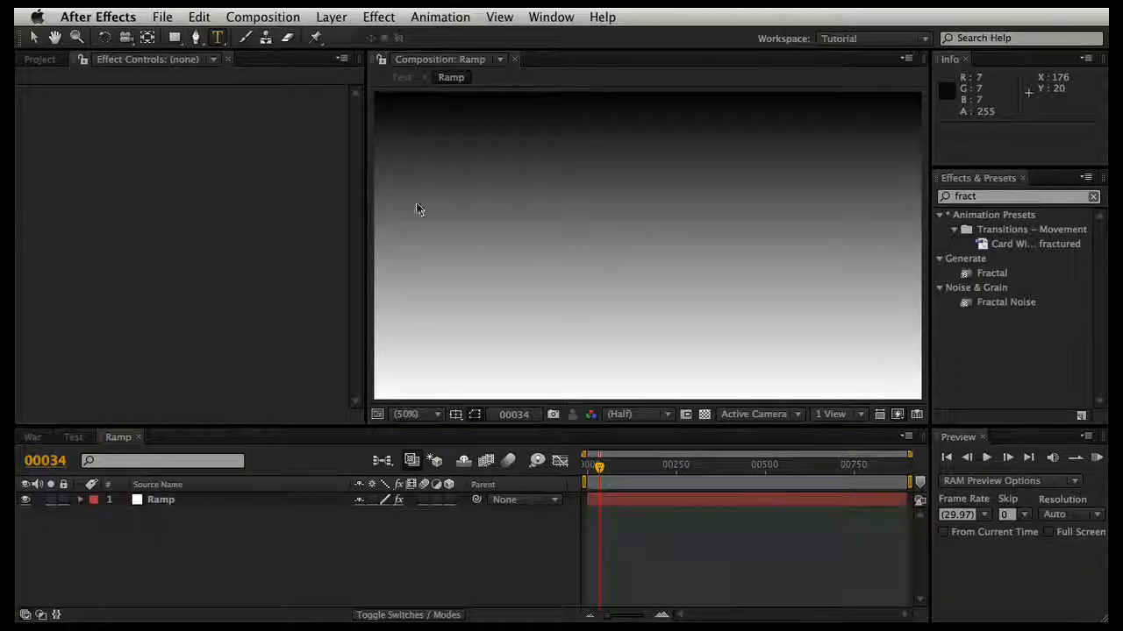
click(510, 374)
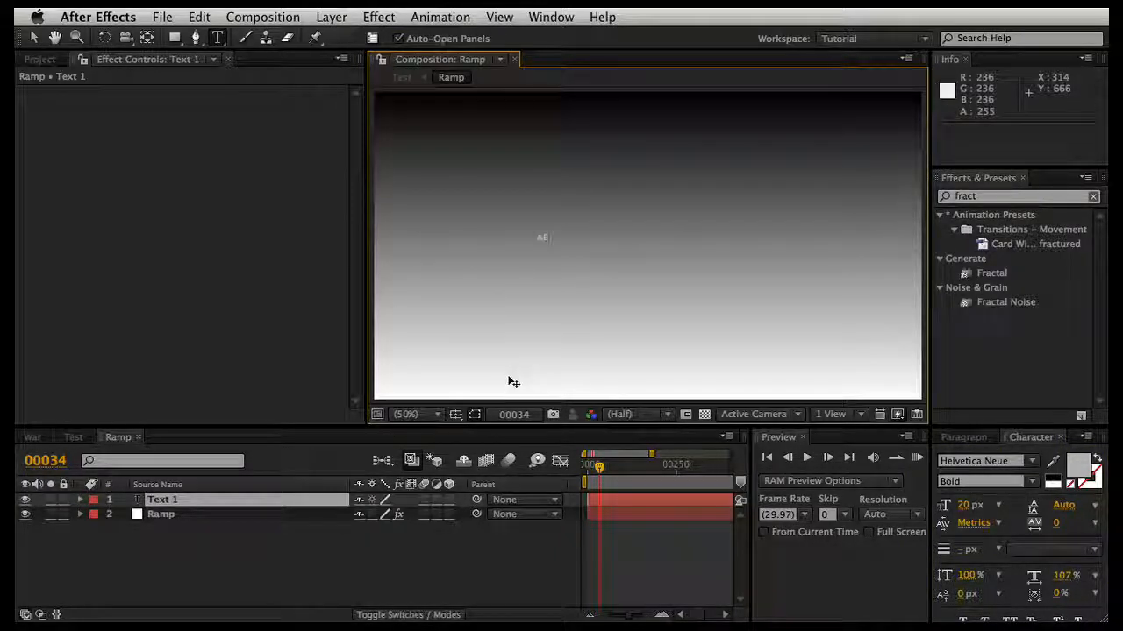
text(AETuts)
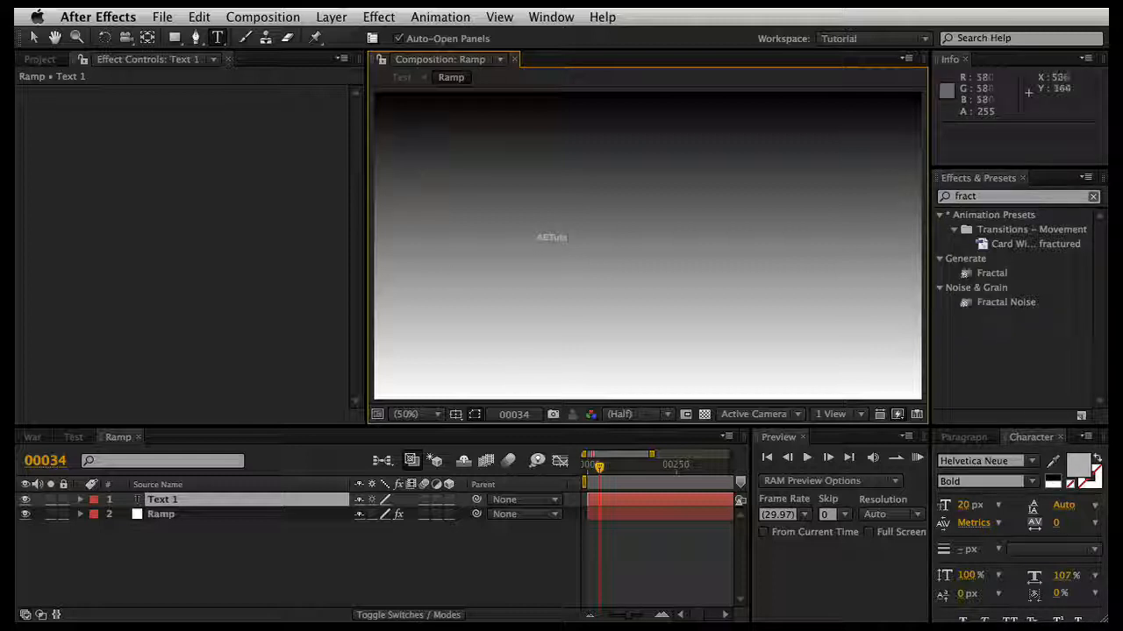
click(34, 40)
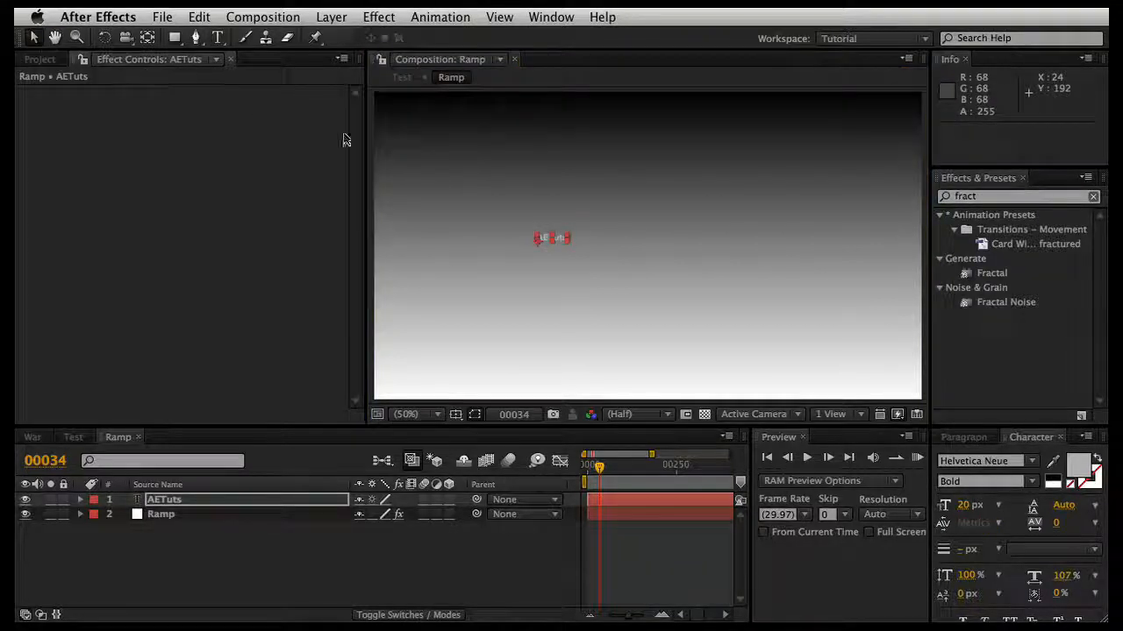
Step: Scale the AETuts text up to about 1189% and move it to about 226, 418 over the gradient
drag(566, 240, 895, 158)
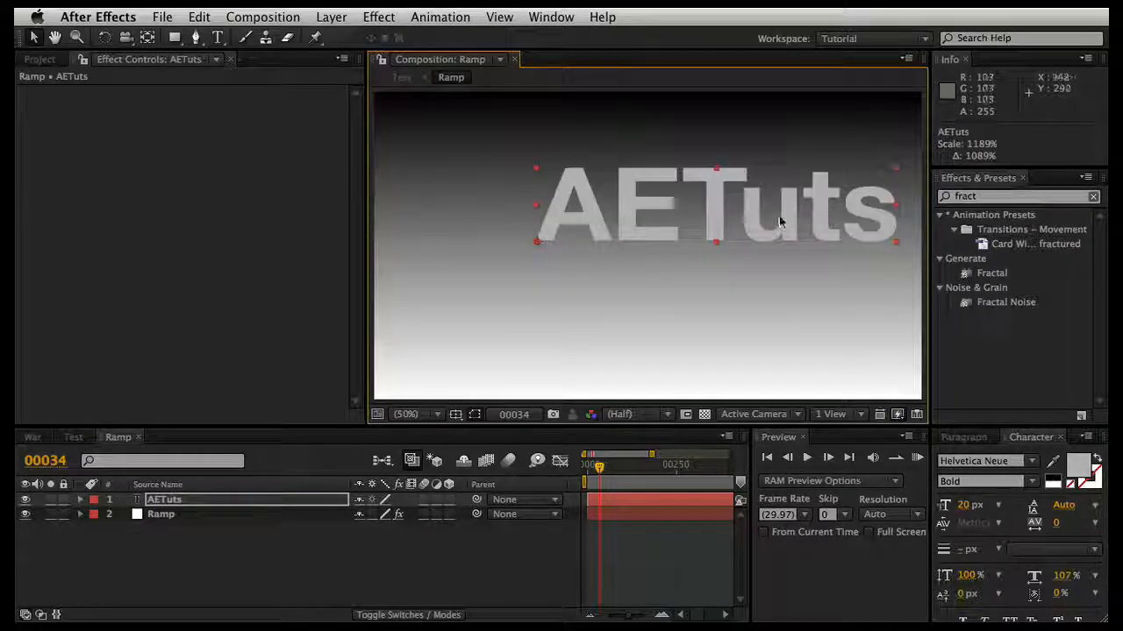
drag(775, 226, 708, 256)
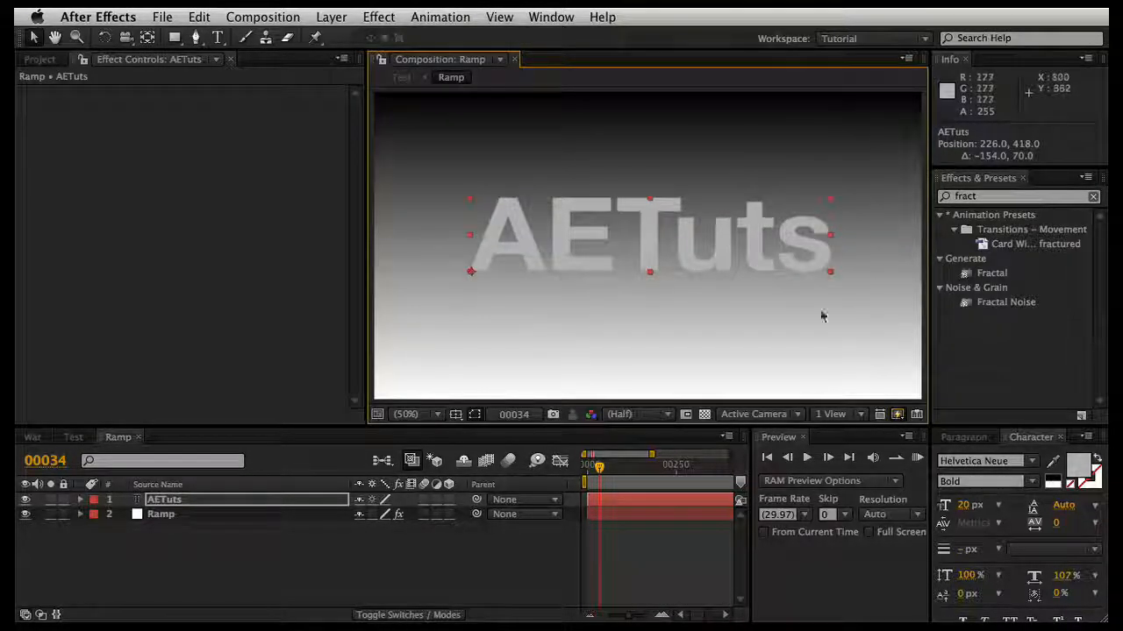
Step: Set the AETuts text color to white (FFFFFF) and nudge the layer to about 220, 428
click(1079, 466)
drag(150, 206, 16, 127)
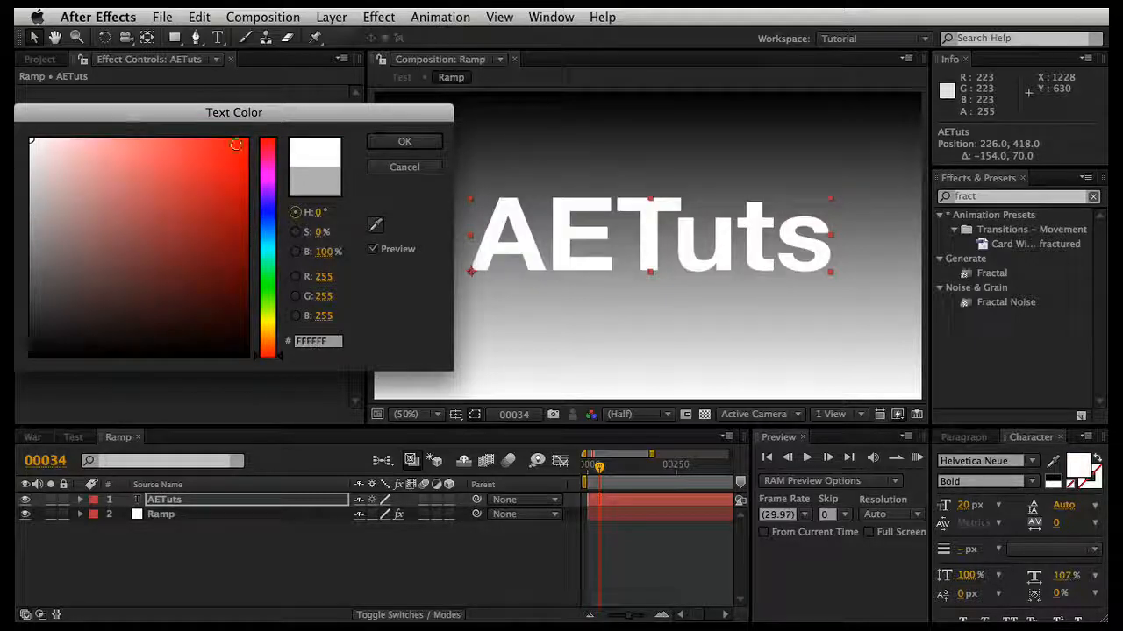
click(392, 144)
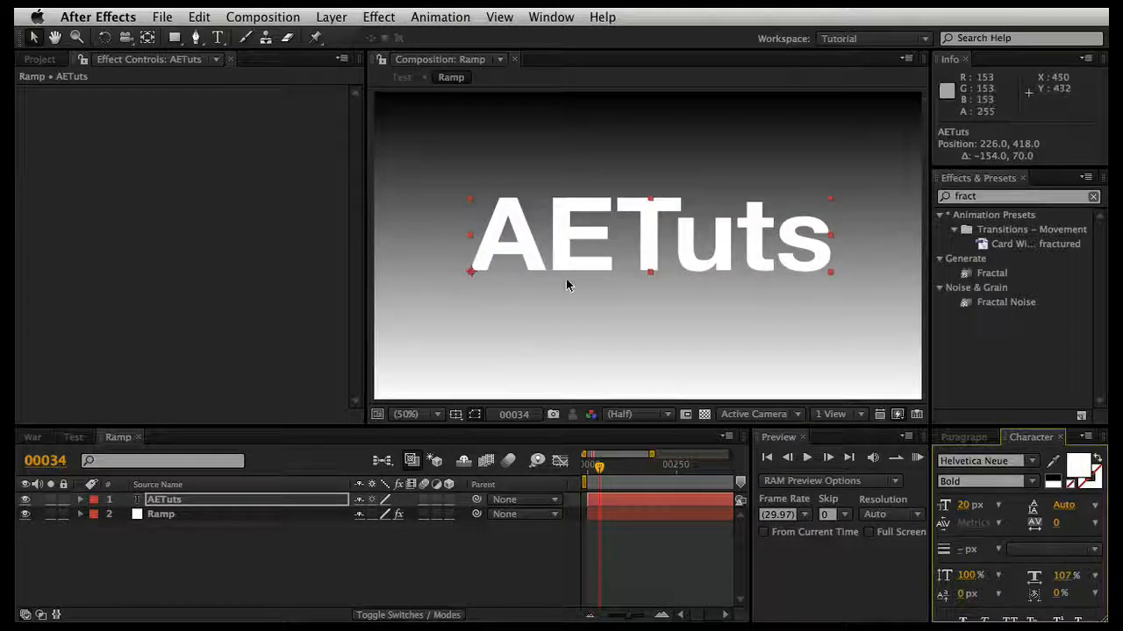
drag(560, 245, 558, 248)
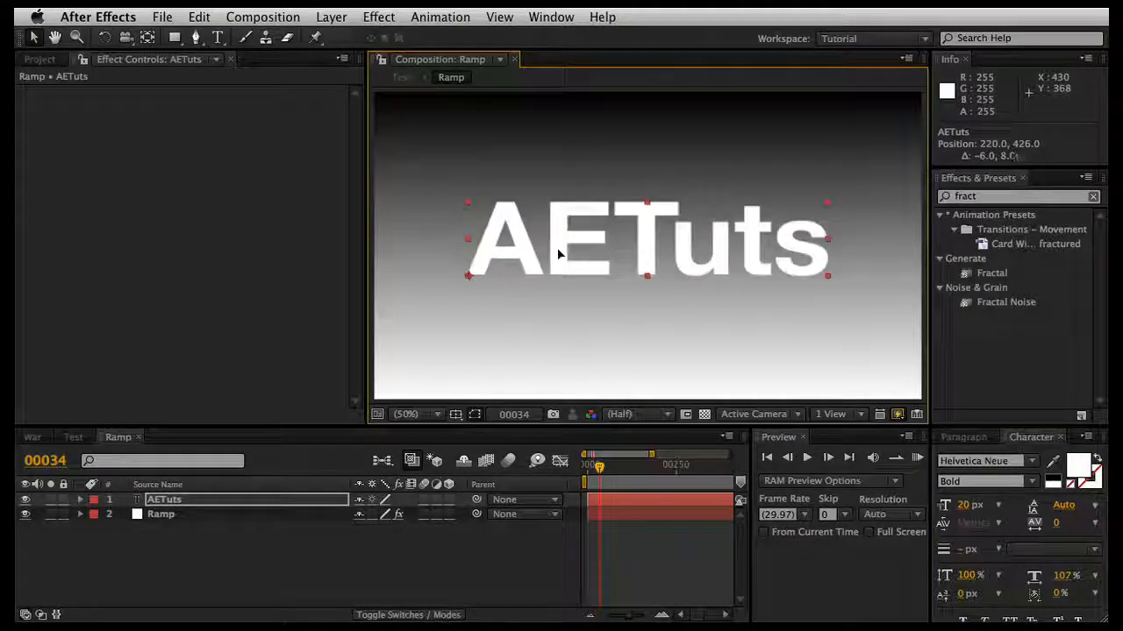
click(443, 581)
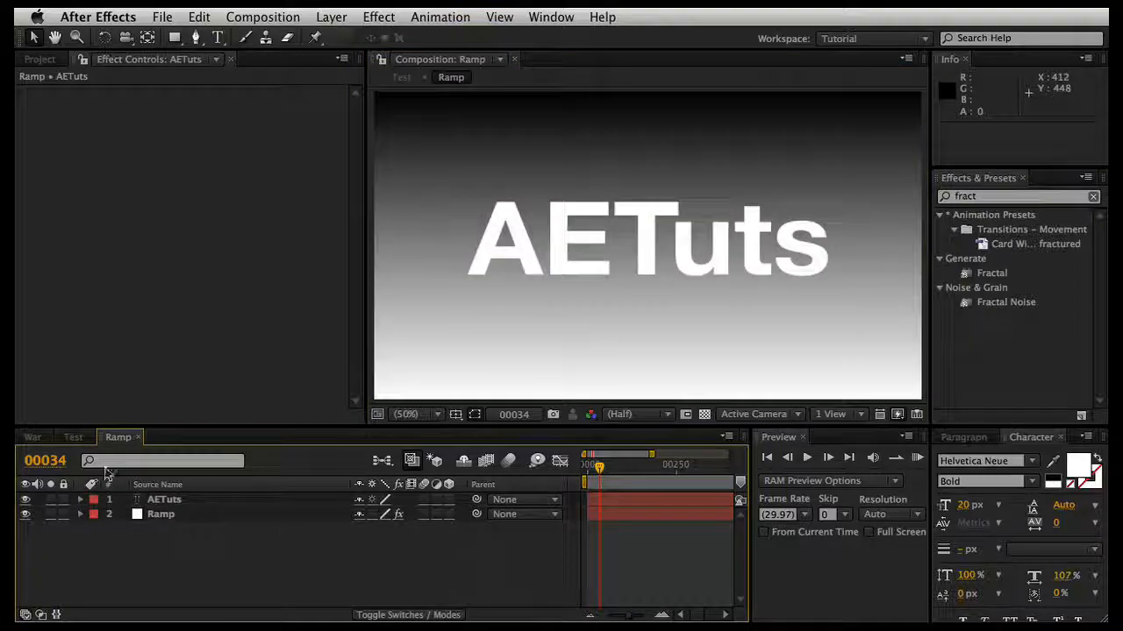
Step: At the first frame of the Test composition, orbit the camera around the raised particle text and undo the orbit moves
click(74, 438)
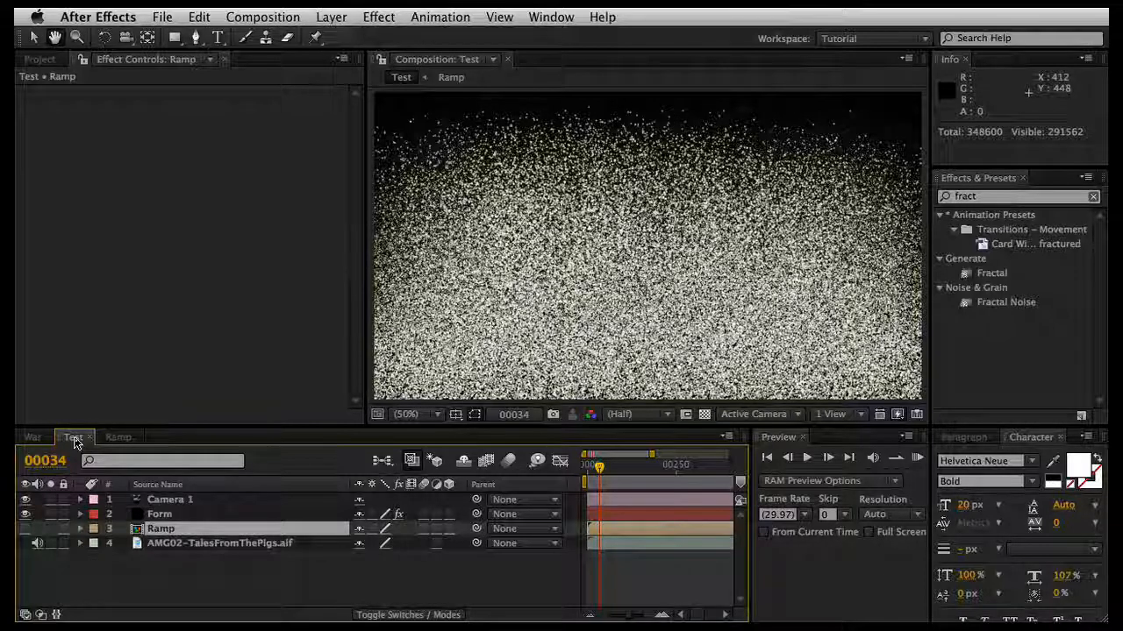
key(Home)
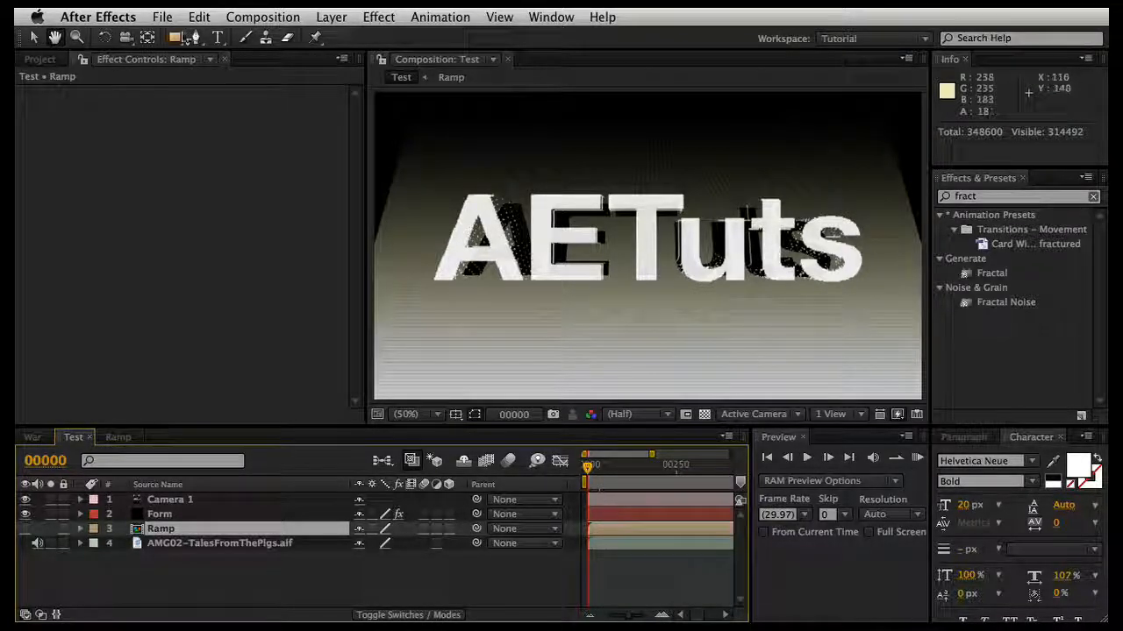
click(124, 37)
click(753, 318)
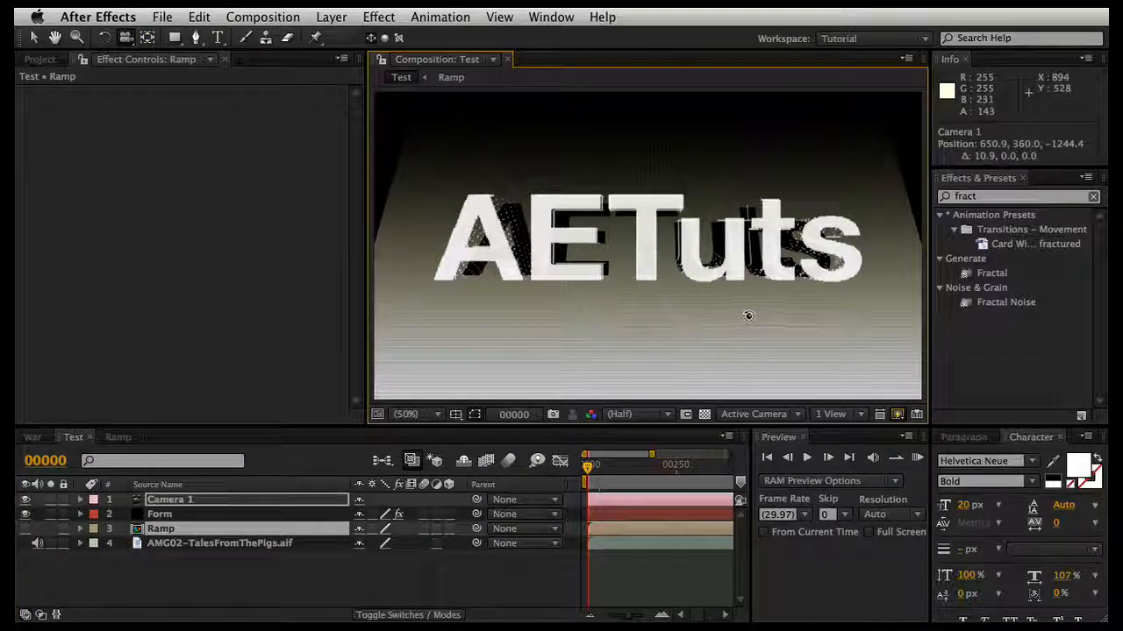
drag(734, 311, 607, 242)
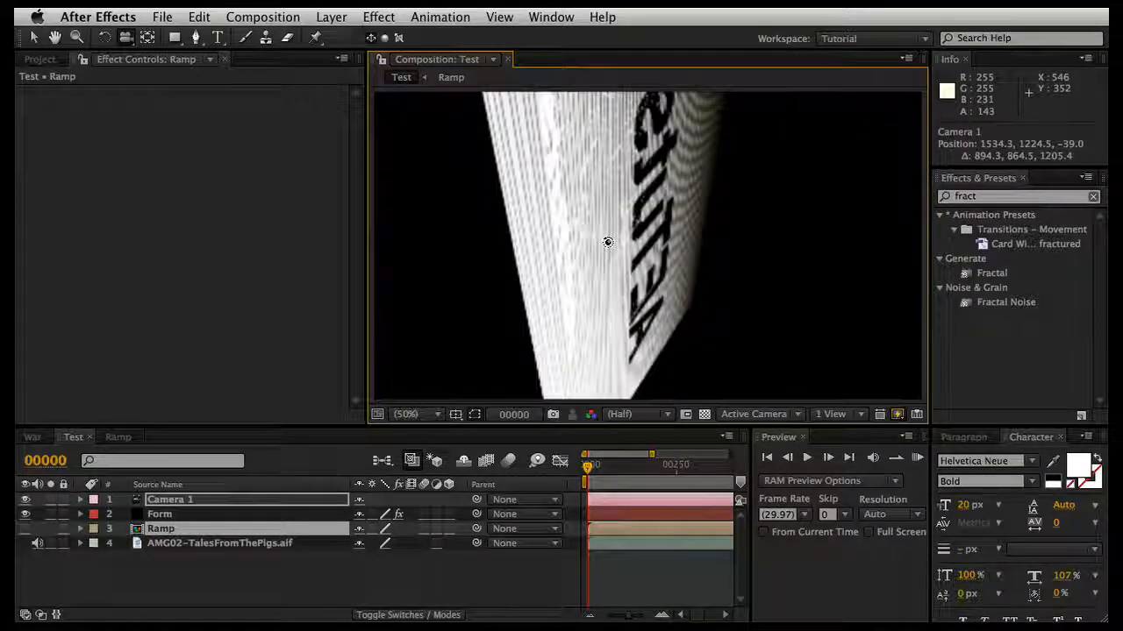
drag(619, 263, 734, 318)
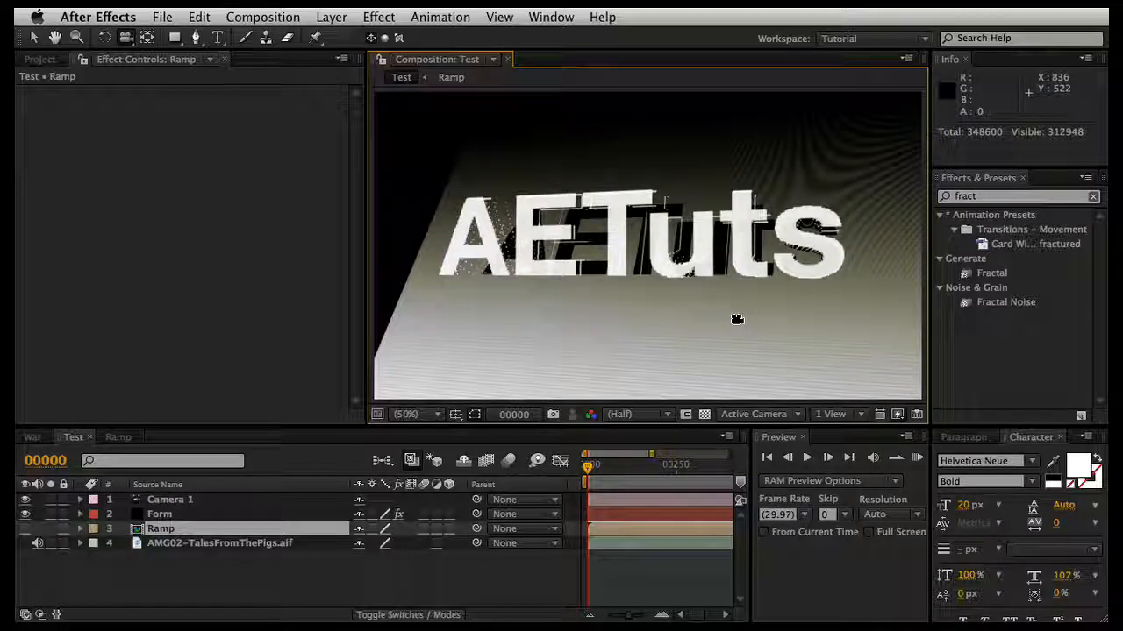
key(ctrl+z)
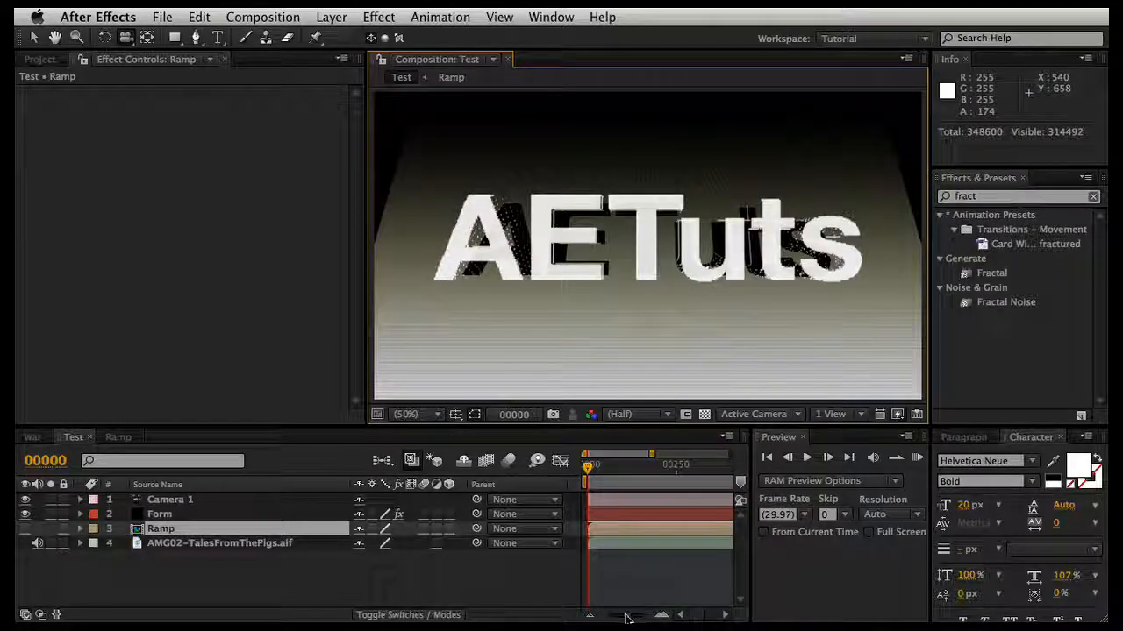
Step: Zoom the timeline out to the full composition length and run a RAM preview of the audio-driven text from the first frame
drag(626, 619, 602, 614)
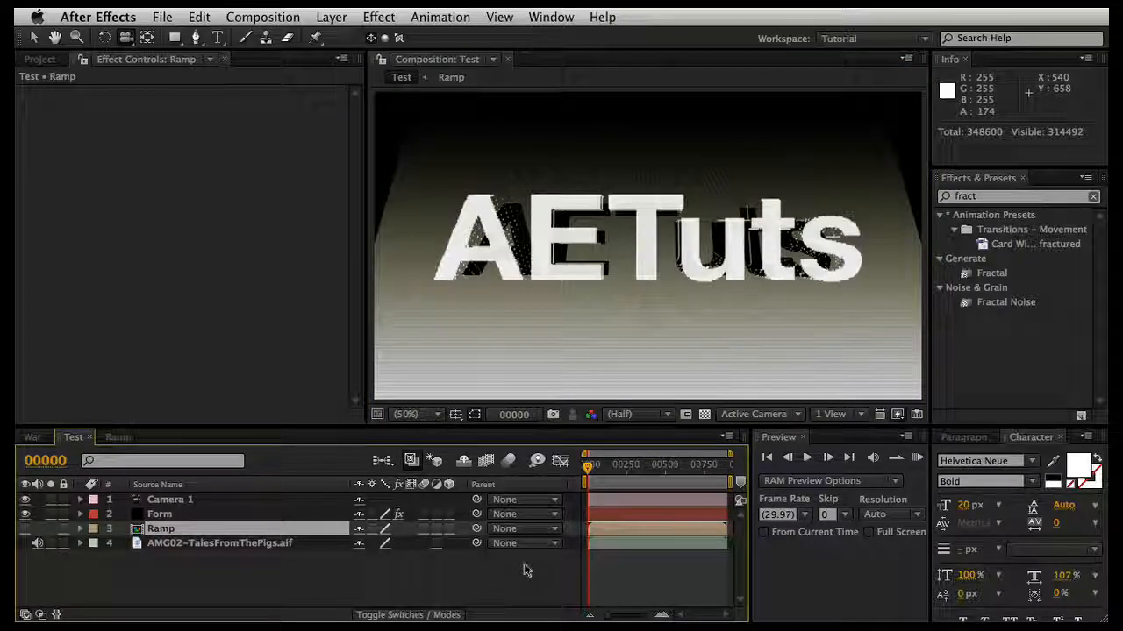
key(KP_0)
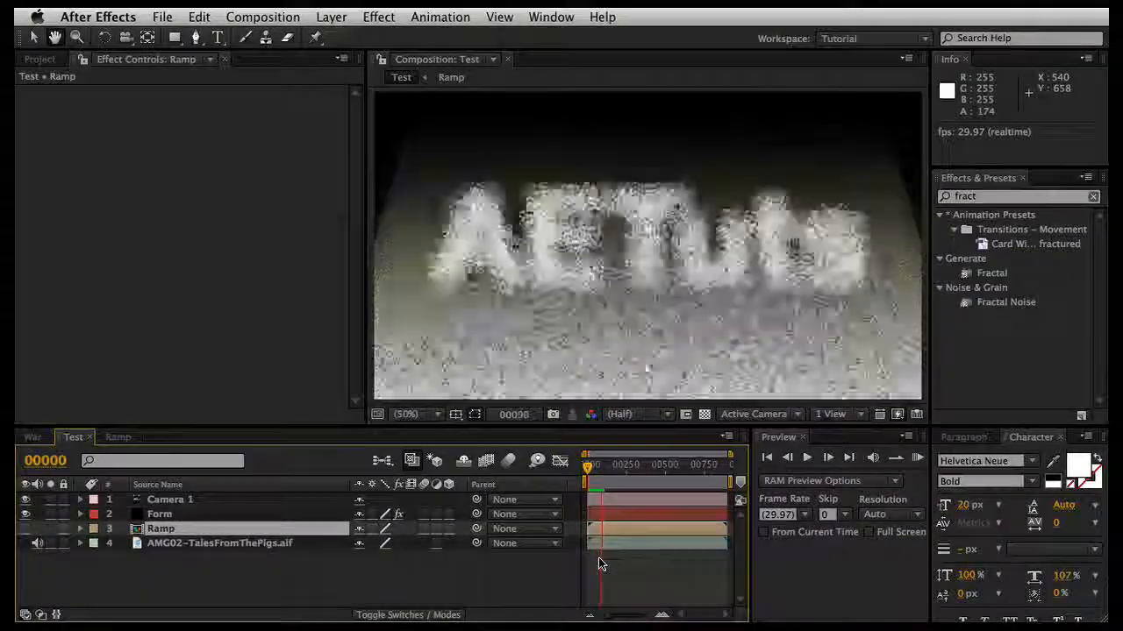
key(space)
key(c)
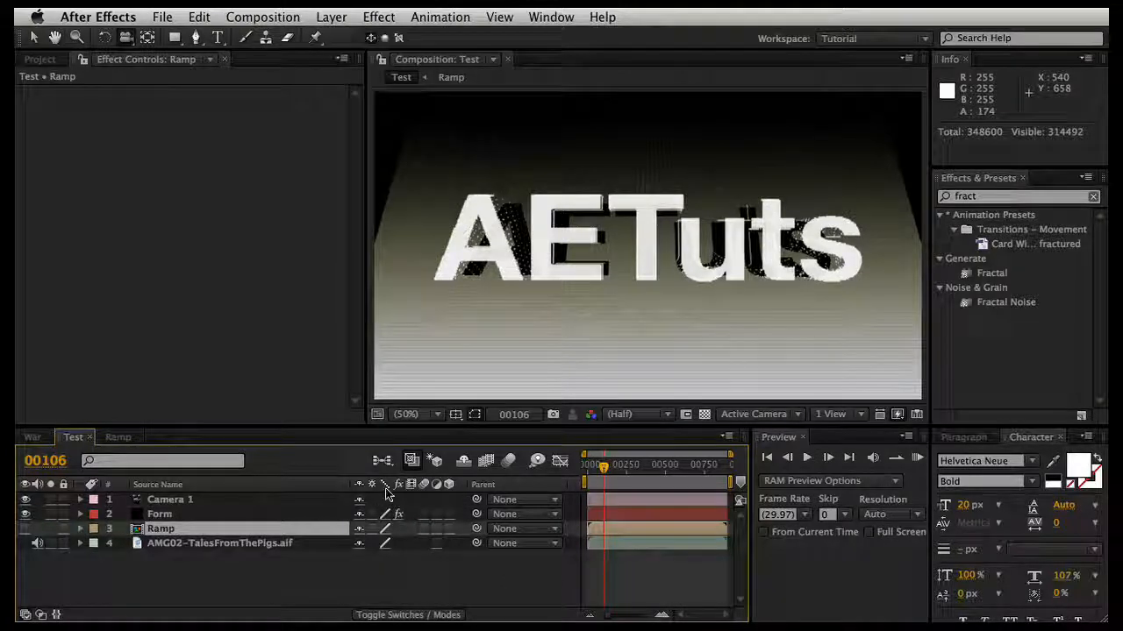
Step: In the Form layer's Audio React settings, set Reactor 1's Delay Max to 1.0 second
click(256, 515)
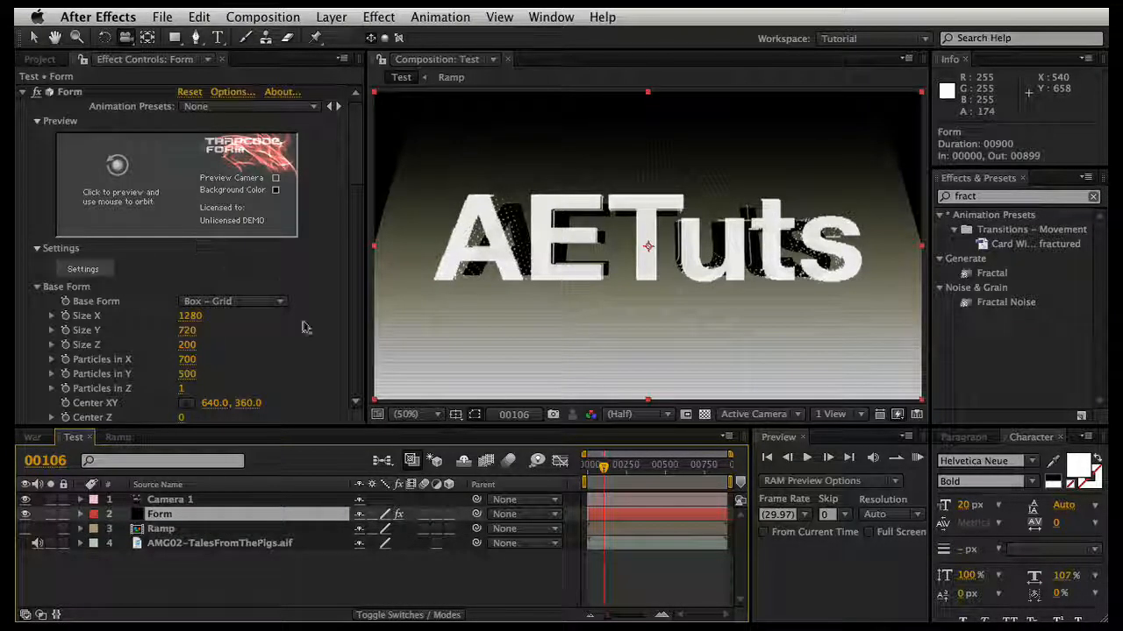
scroll(305, 330, down, 15)
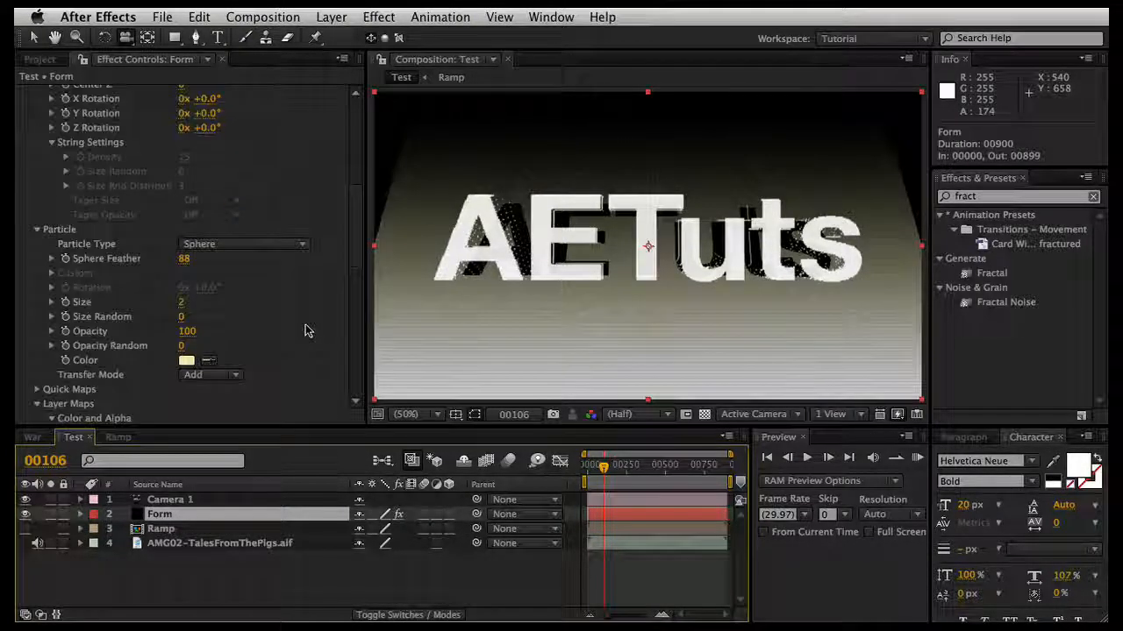
scroll(306, 330, down, 10)
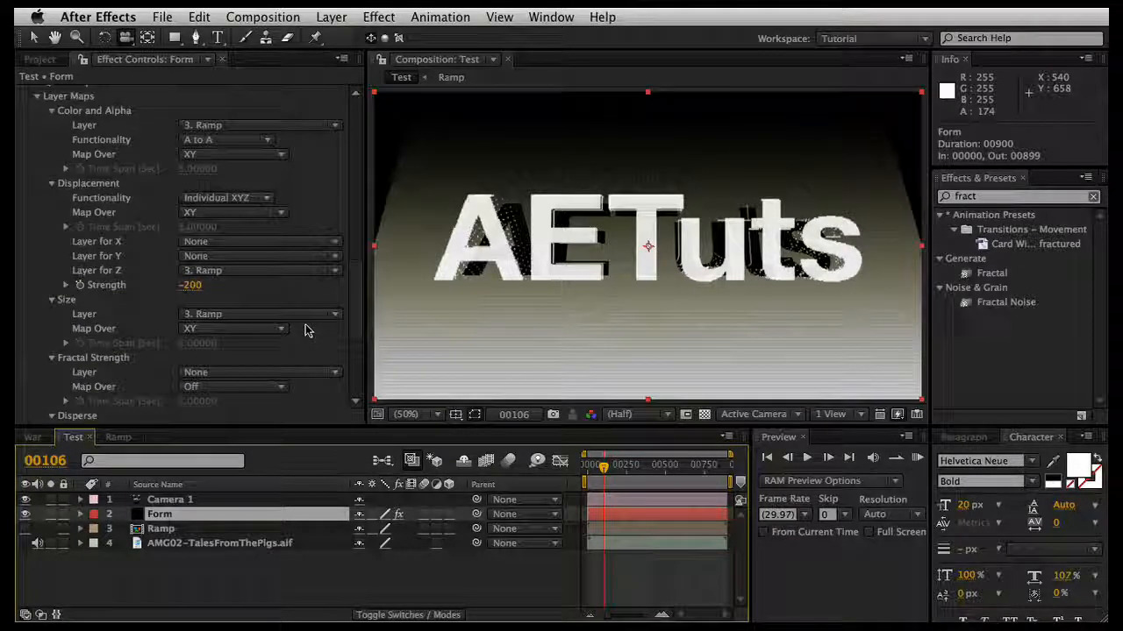
scroll(119, 246, down, 5)
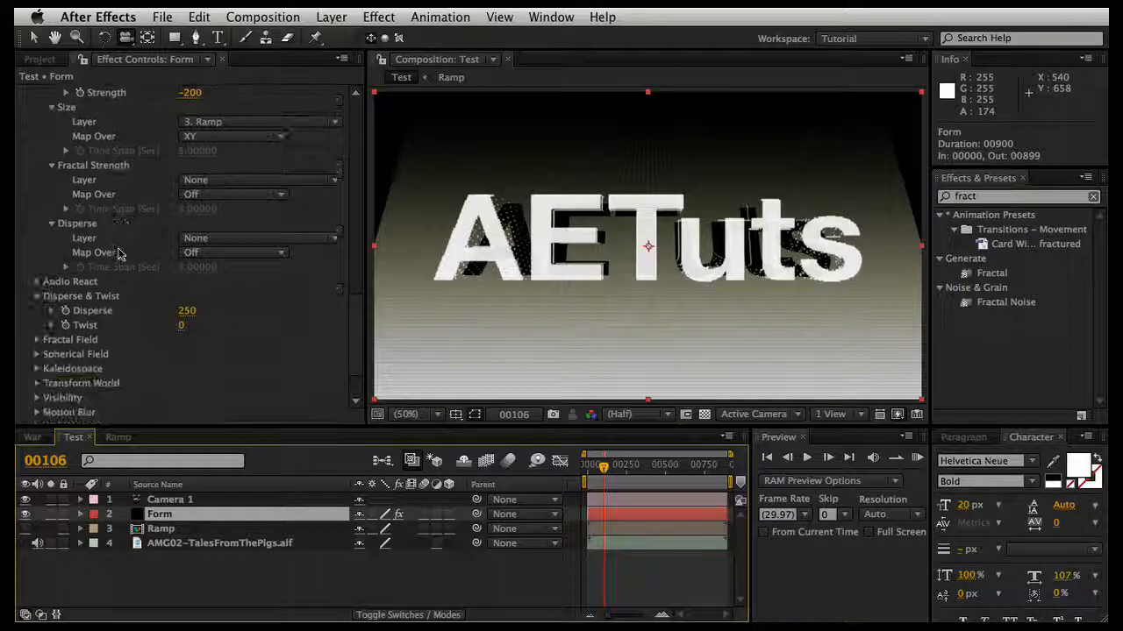
click(37, 281)
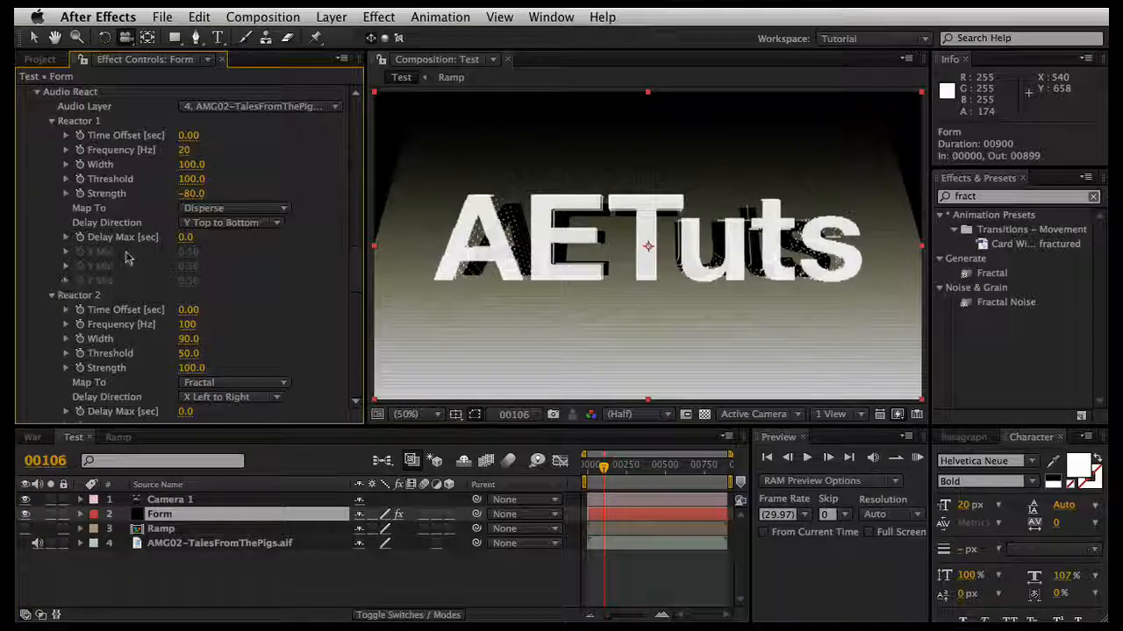
click(186, 237)
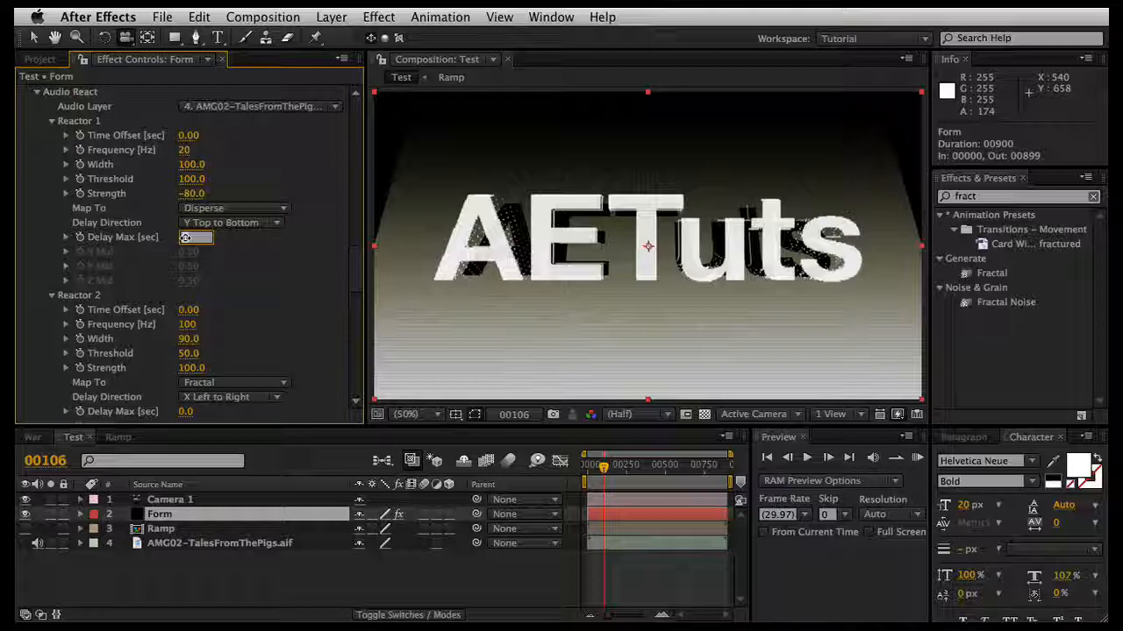
key(Return)
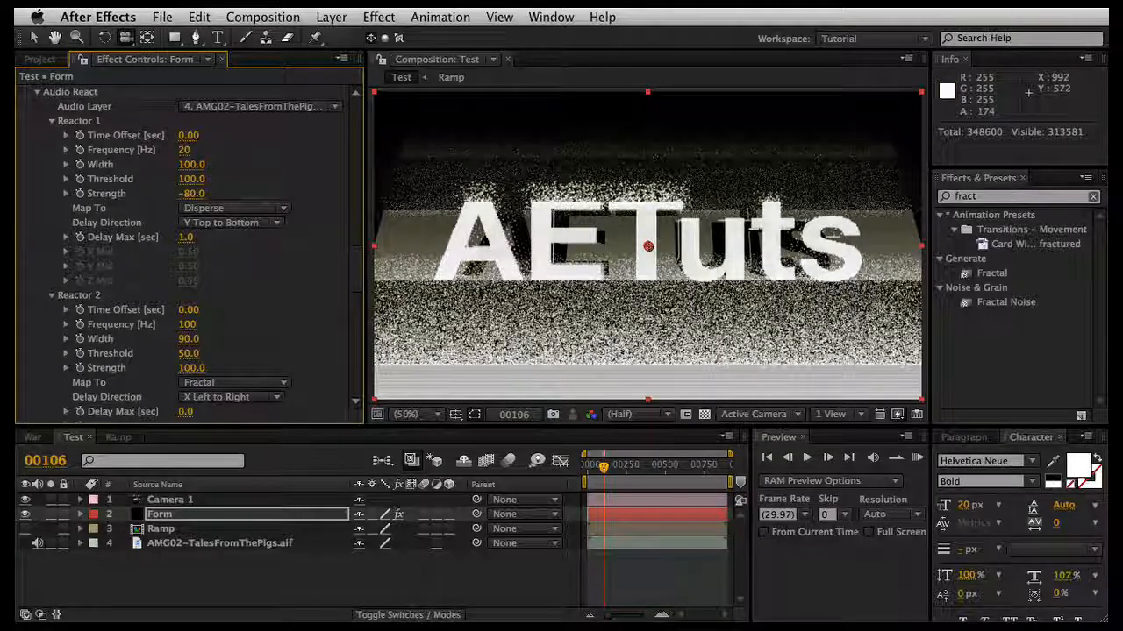
Step: Set the strength of Sphere 1 in Form's Spherical Field to 22
scroll(263, 303, down, 15)
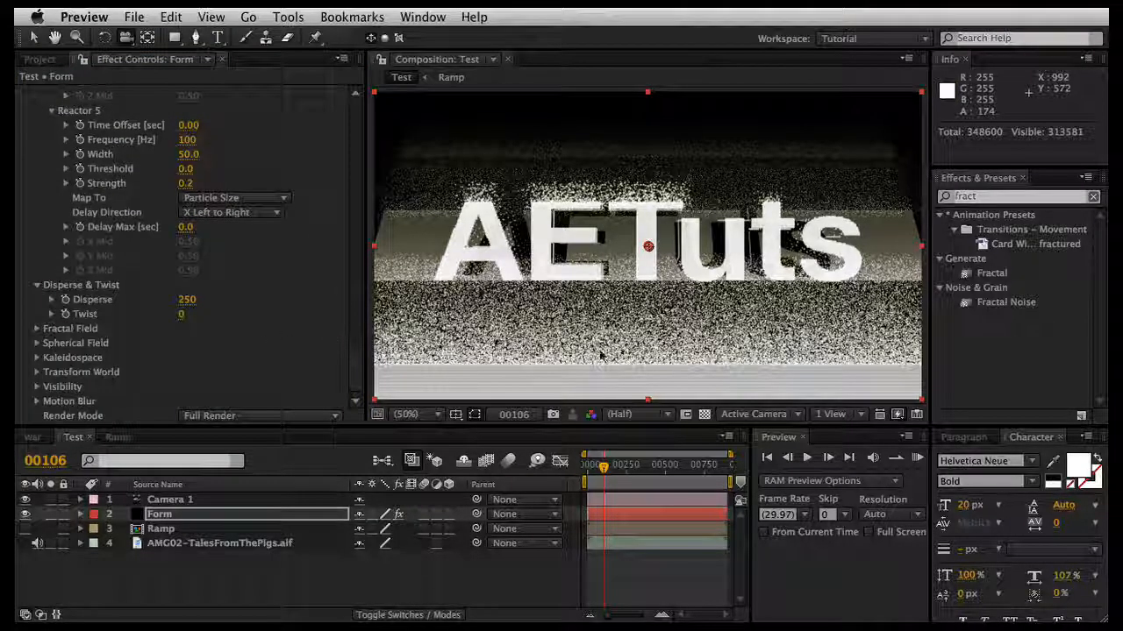
click(38, 347)
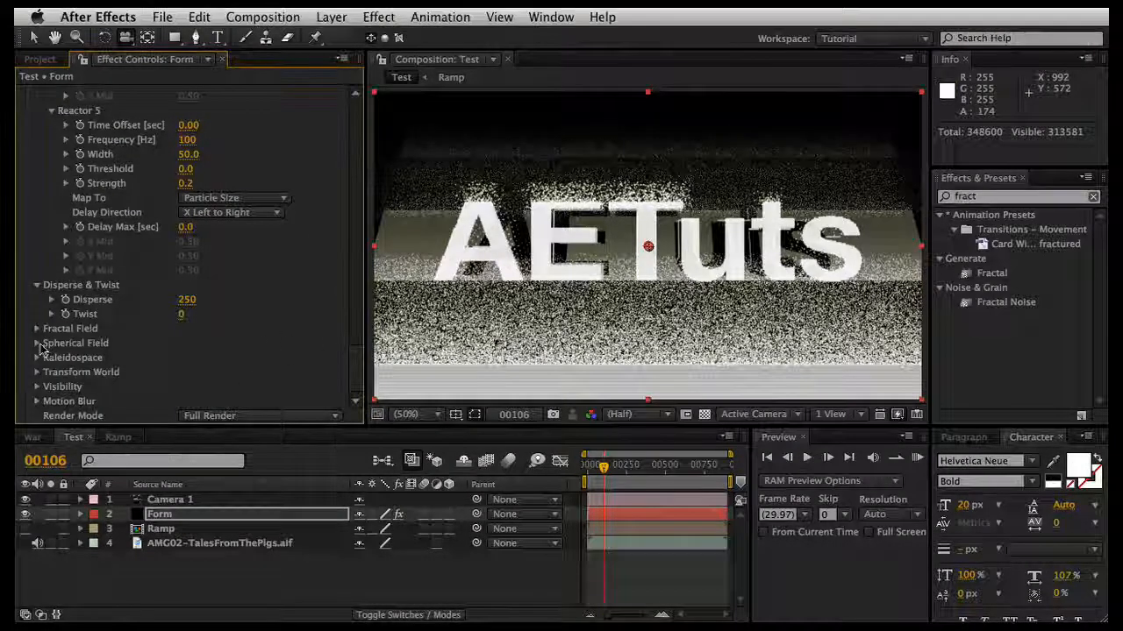
click(37, 343)
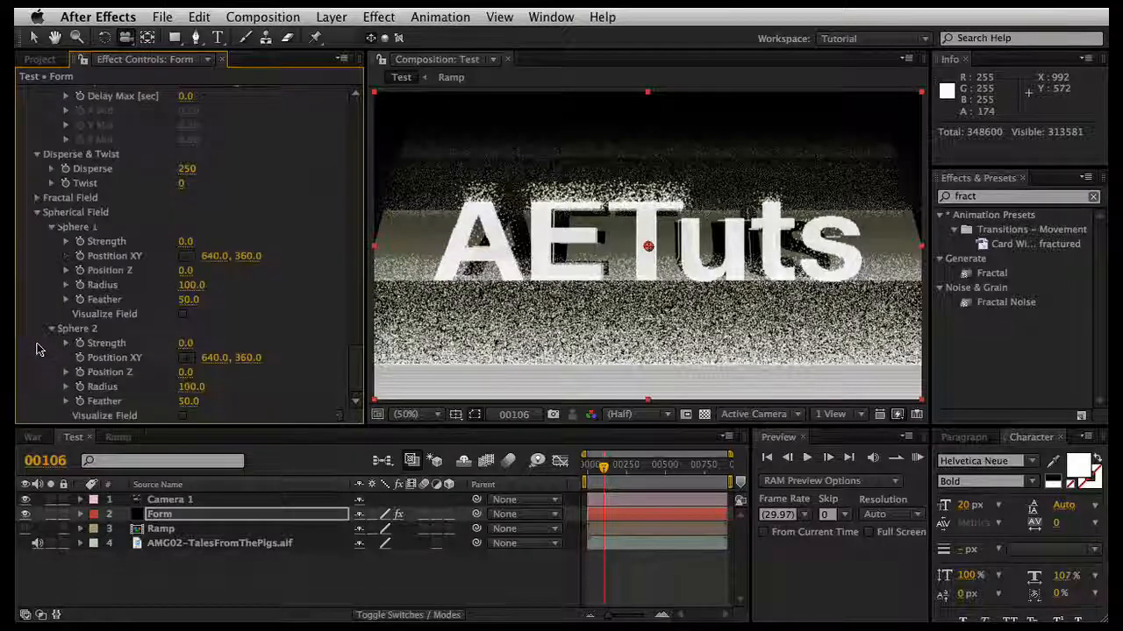
click(185, 241)
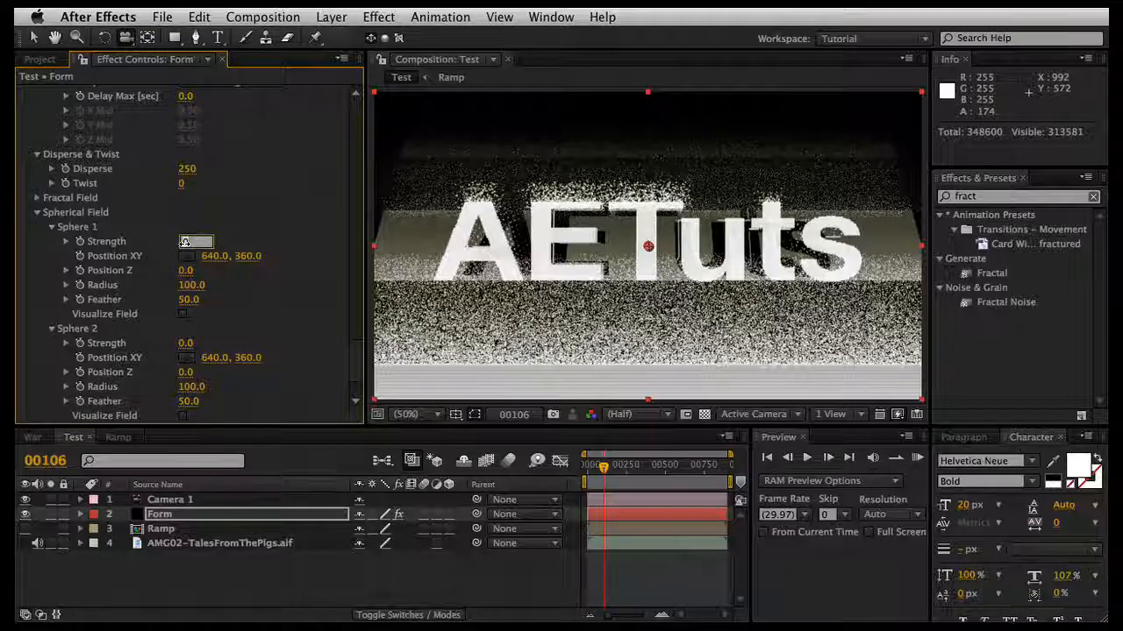
text(22)
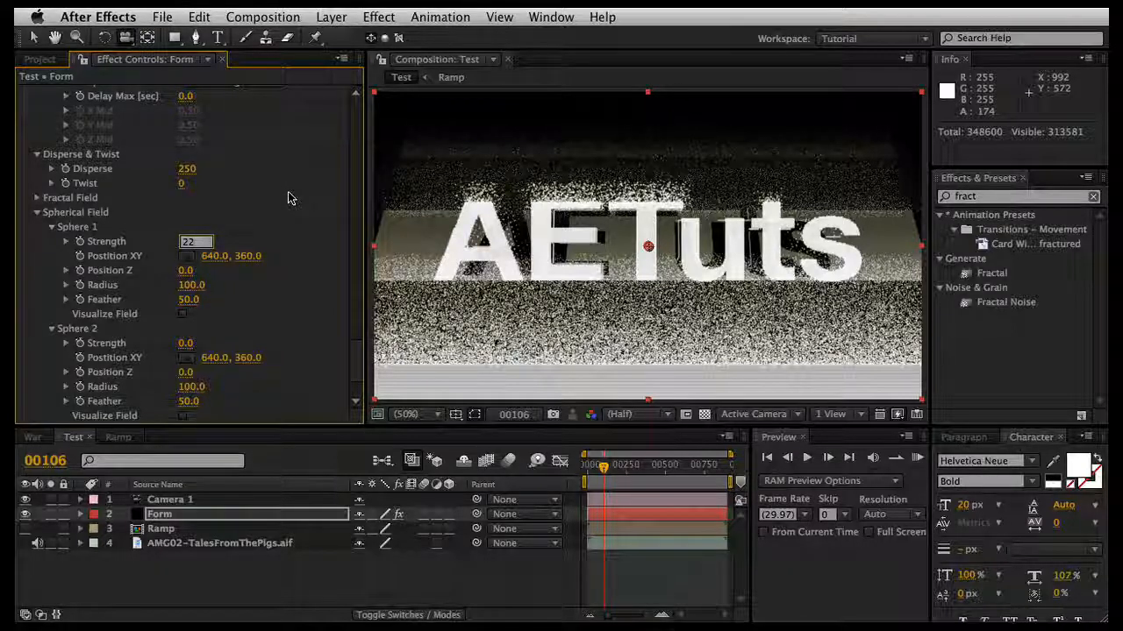
key(Return)
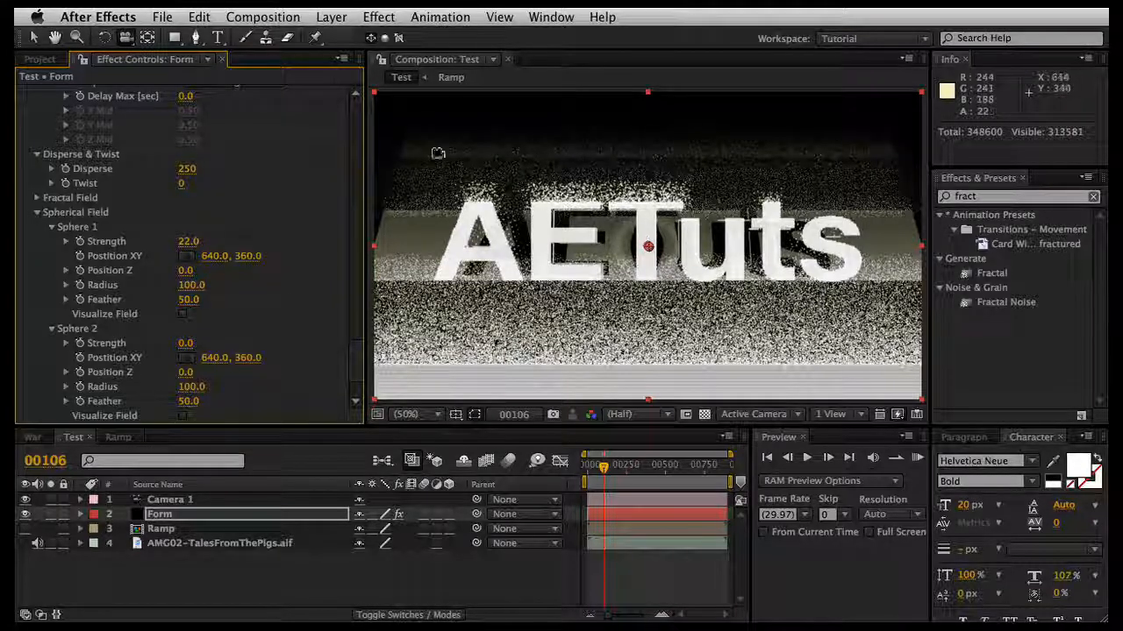
Step: Set the radius of Sphere 1 in the Spherical Field to 542.5
click(33, 37)
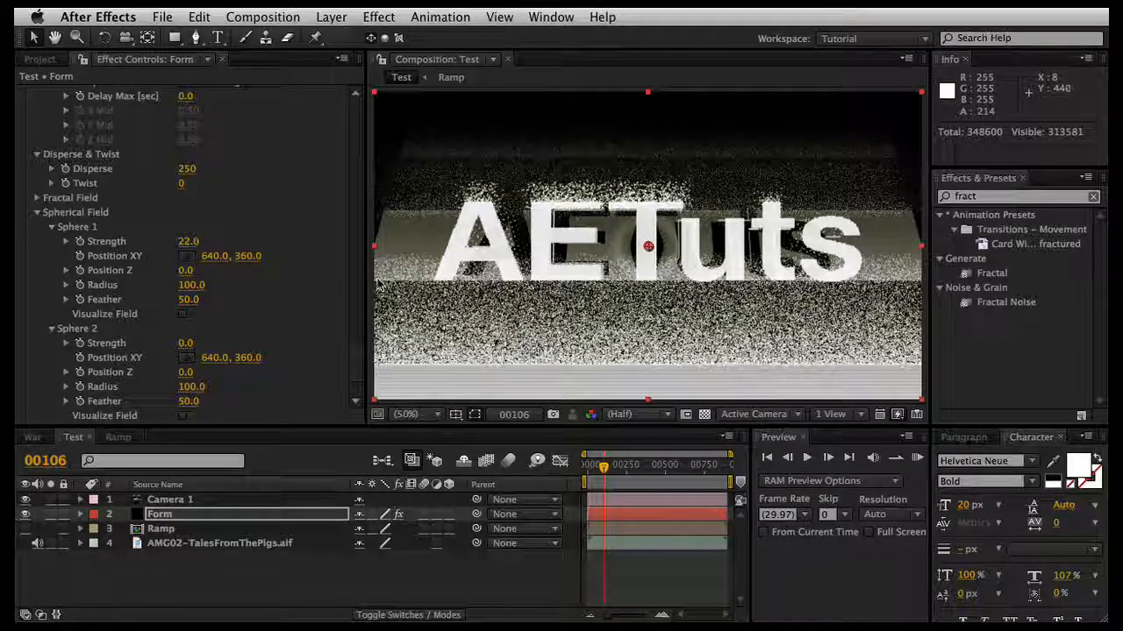
click(191, 287)
text(542.5)
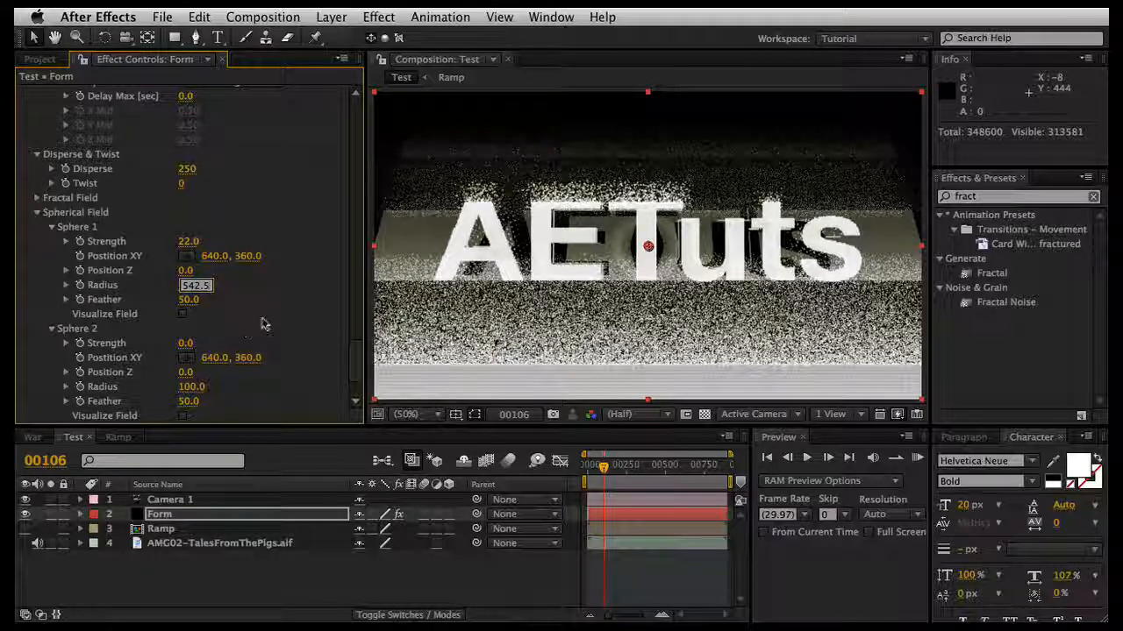
key(Return)
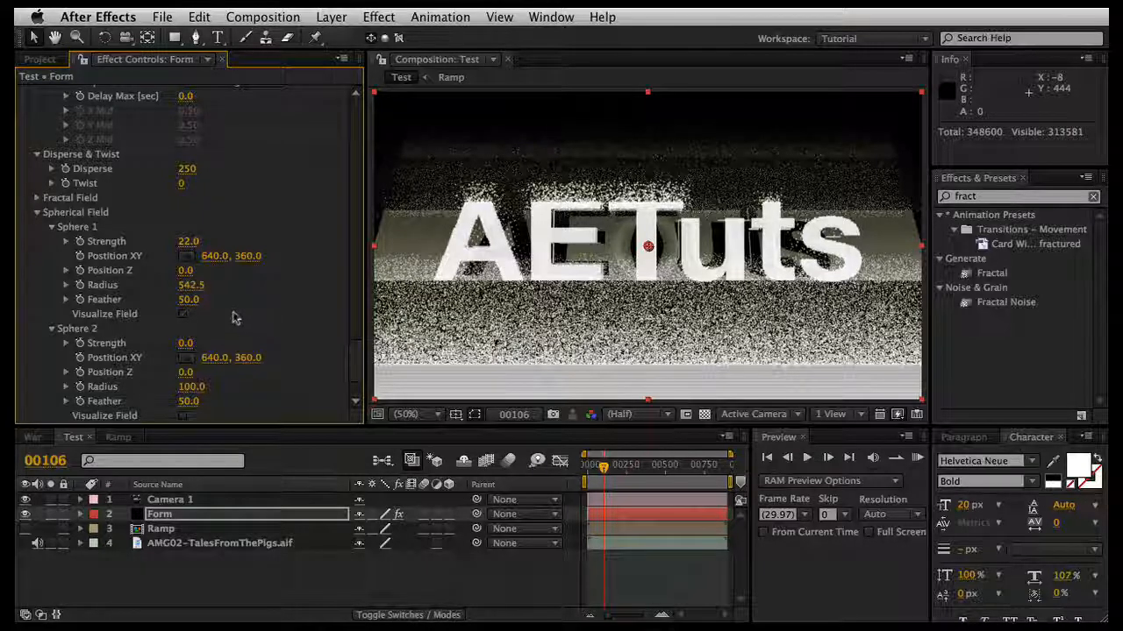
click(182, 313)
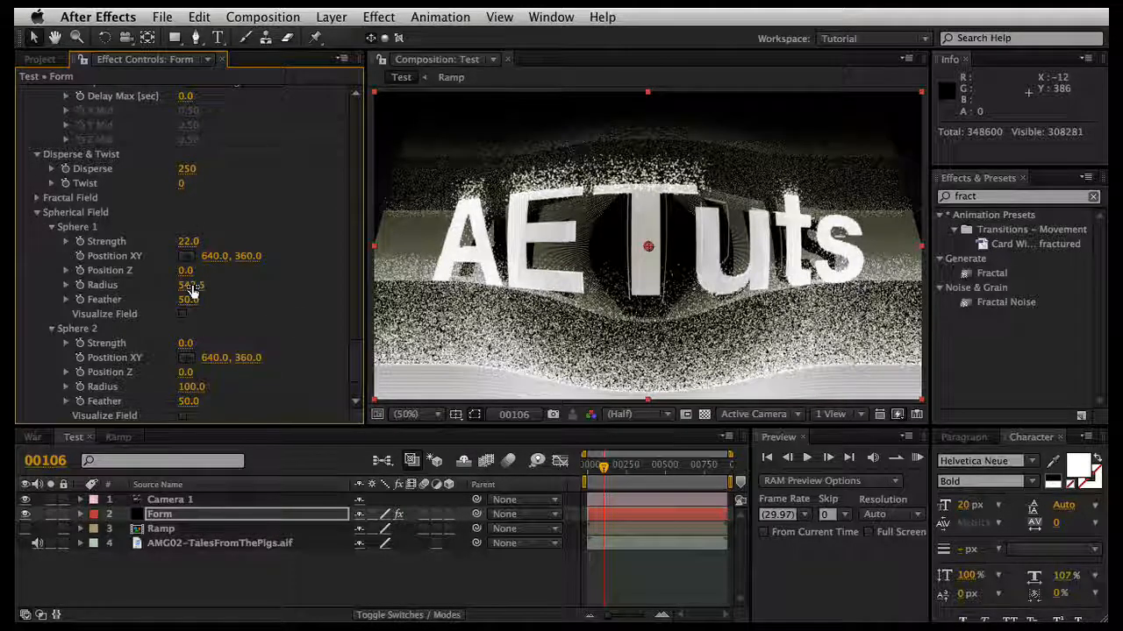
Step: Run a RAM preview of the spherical distortion on the AETuts particles from the first frame, and return to the start
scroll(298, 313, down, 4)
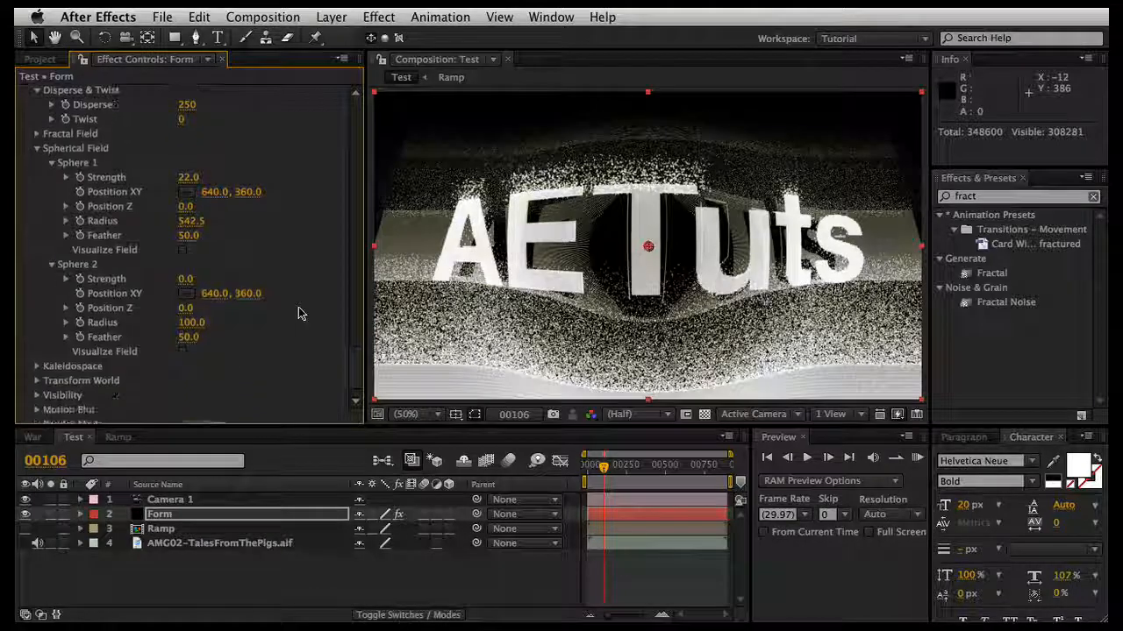
scroll(299, 313, down, 1)
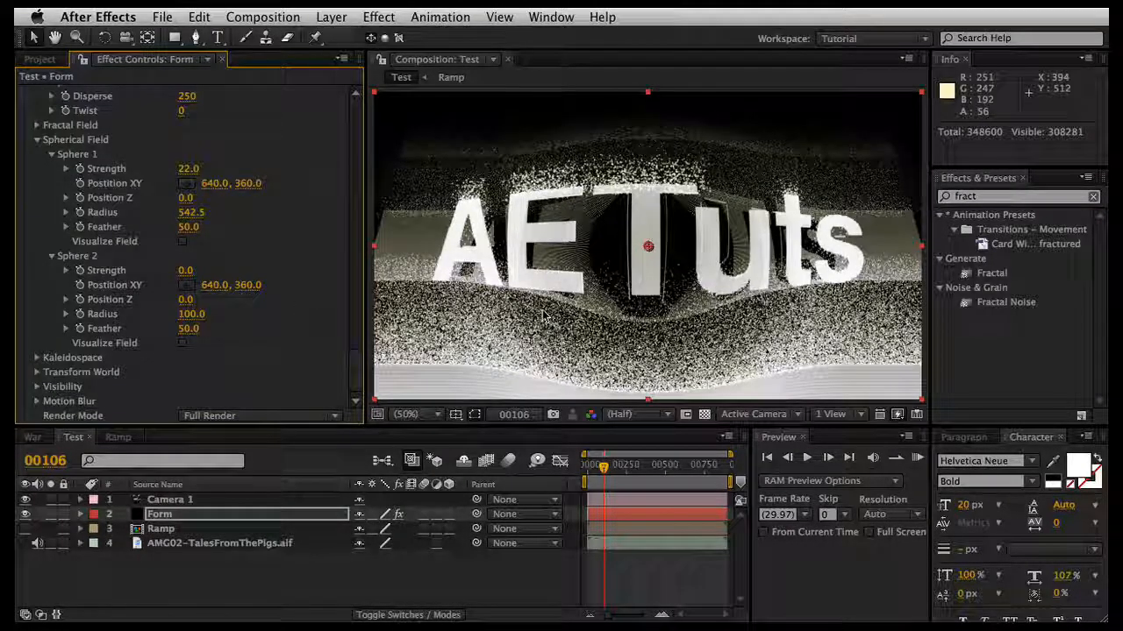
key(Home)
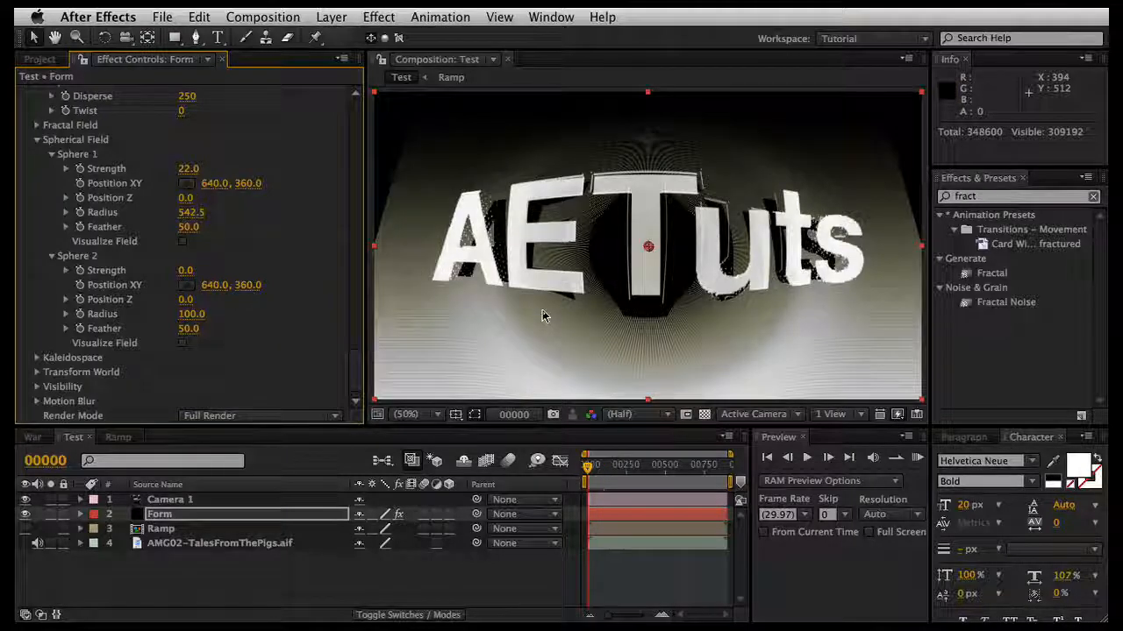
key(KP_0)
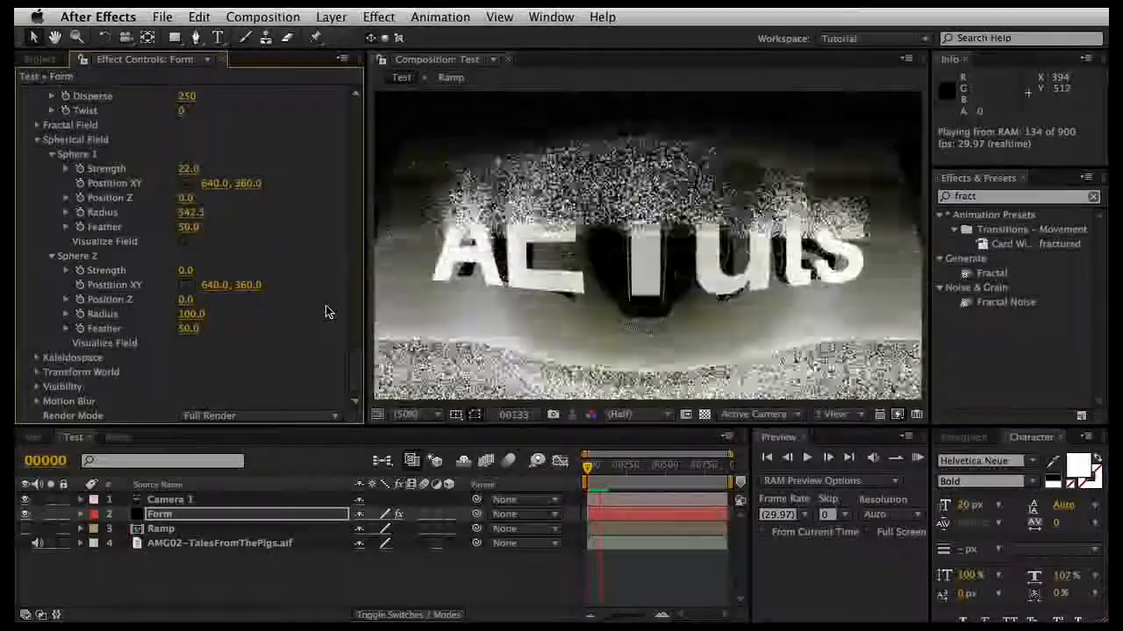
key(space)
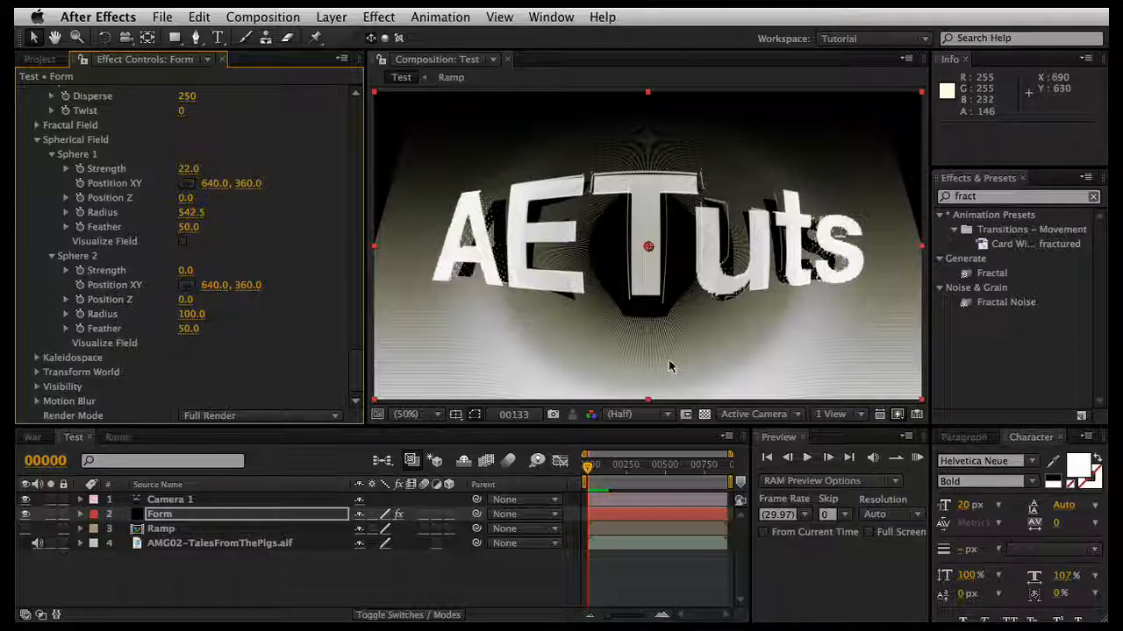
mouse_move(588, 474)
mouse_down()
mouse_move(603, 471)
mouse_move(584, 471)
mouse_up()
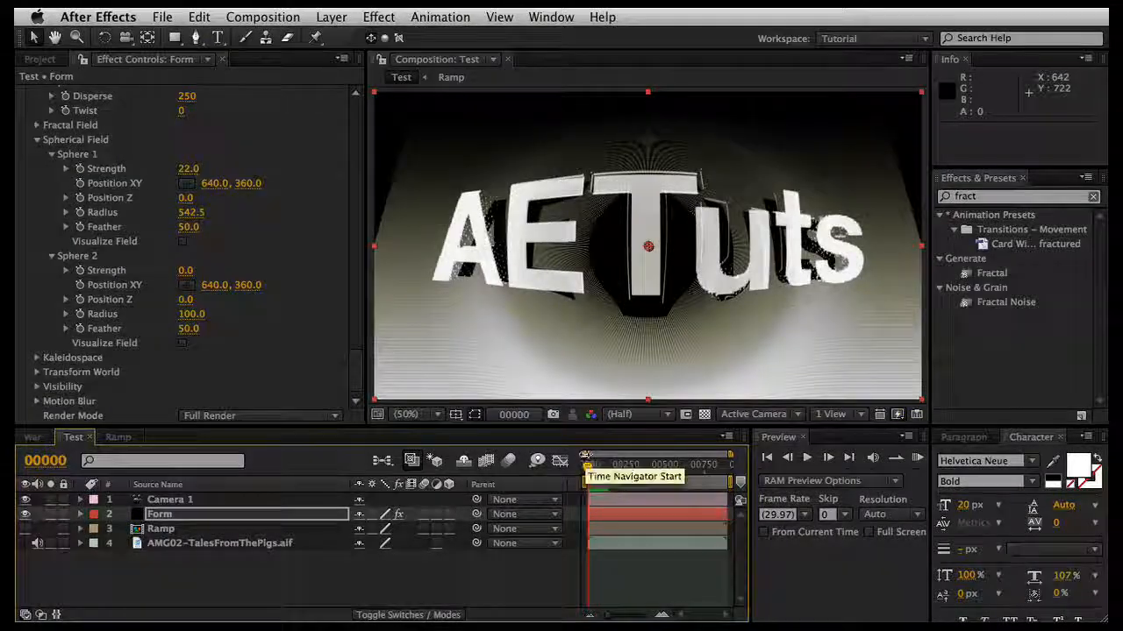
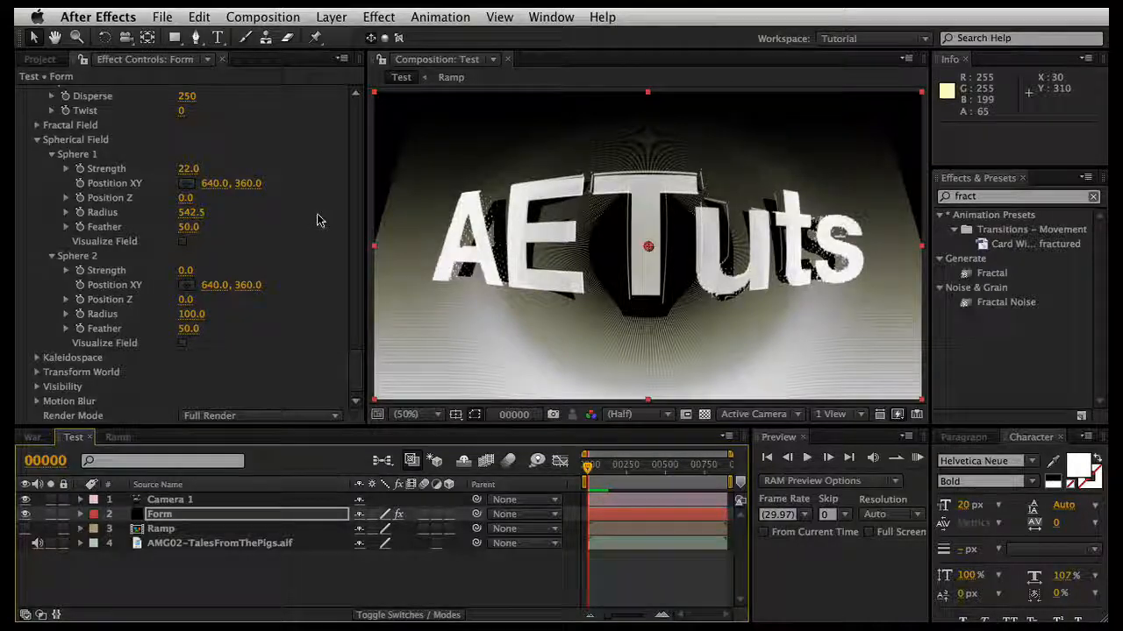
scroll(318, 221, down, 10)
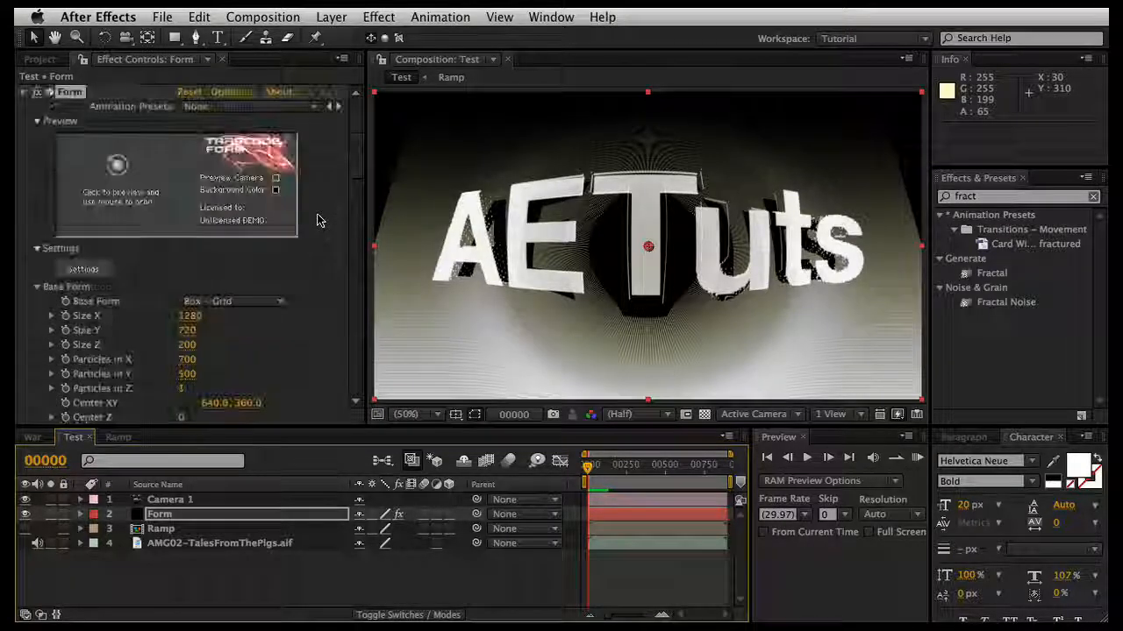
scroll(272, 246, down, 20)
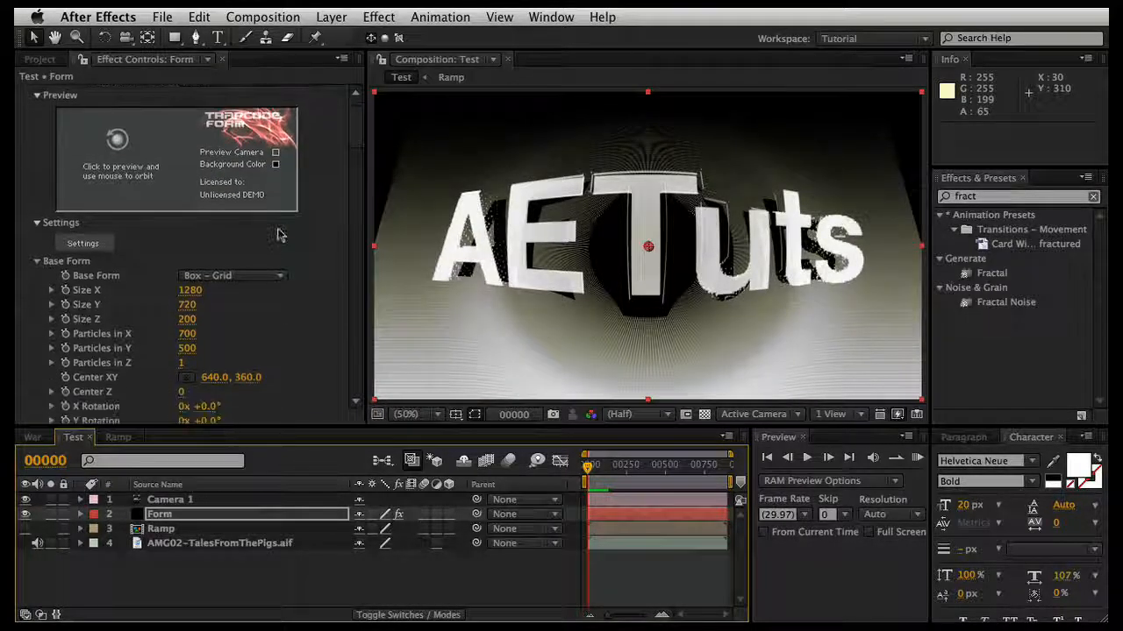
scroll(277, 235, down, 5)
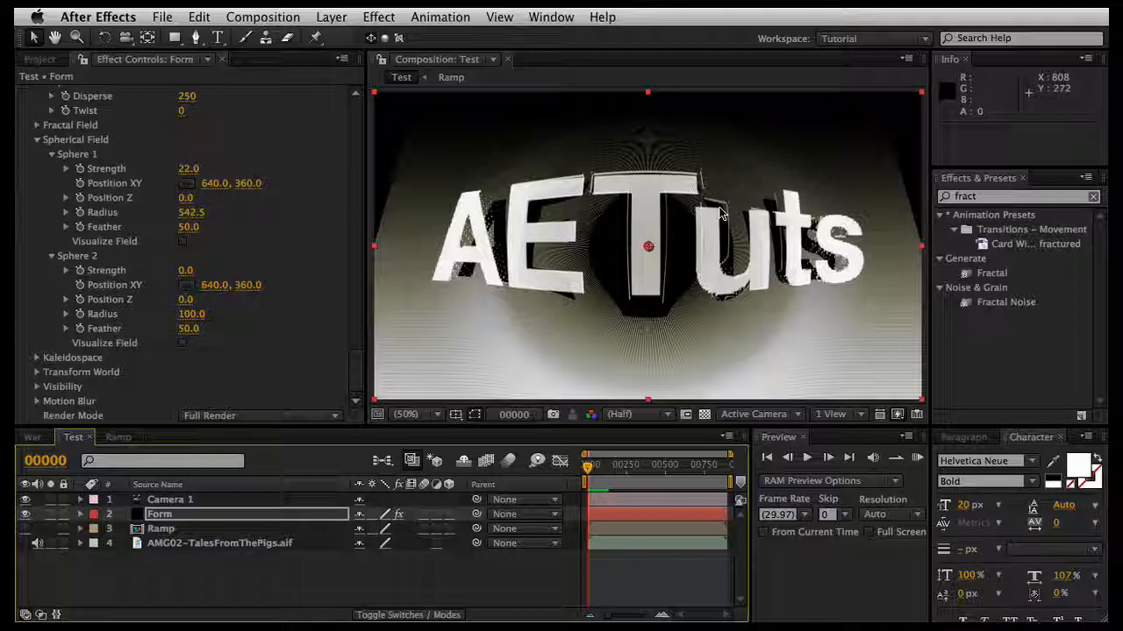
Step: Add the AMG02-VideoEdit.mov Comp 1.mov footage from the Example folder to the Ramp composition, above the AETuts text layer
click(33, 437)
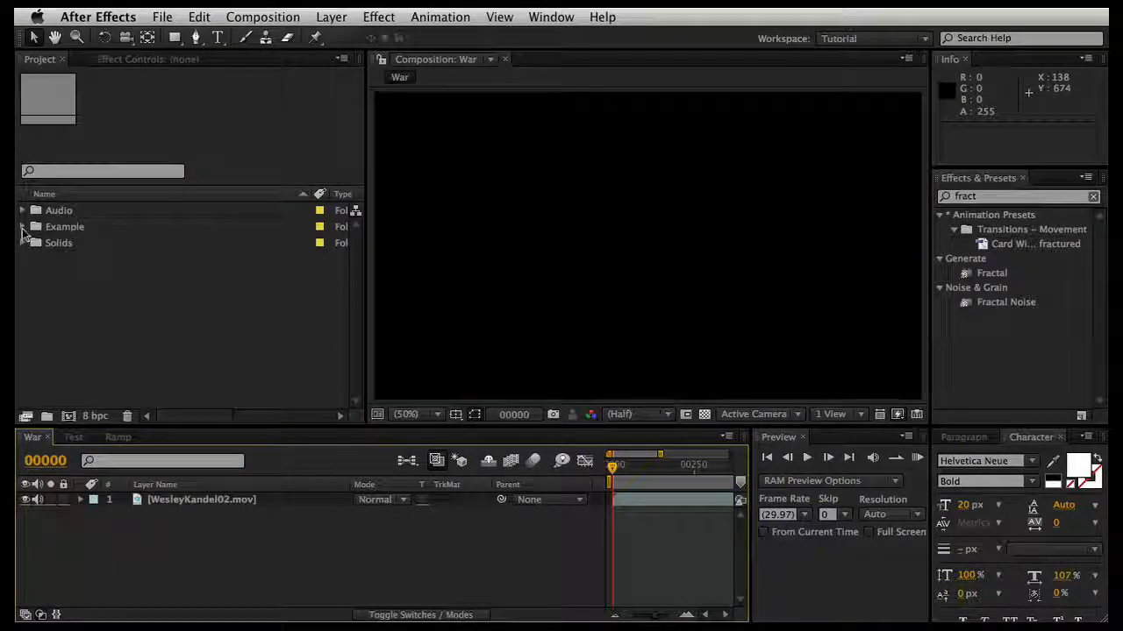
click(22, 227)
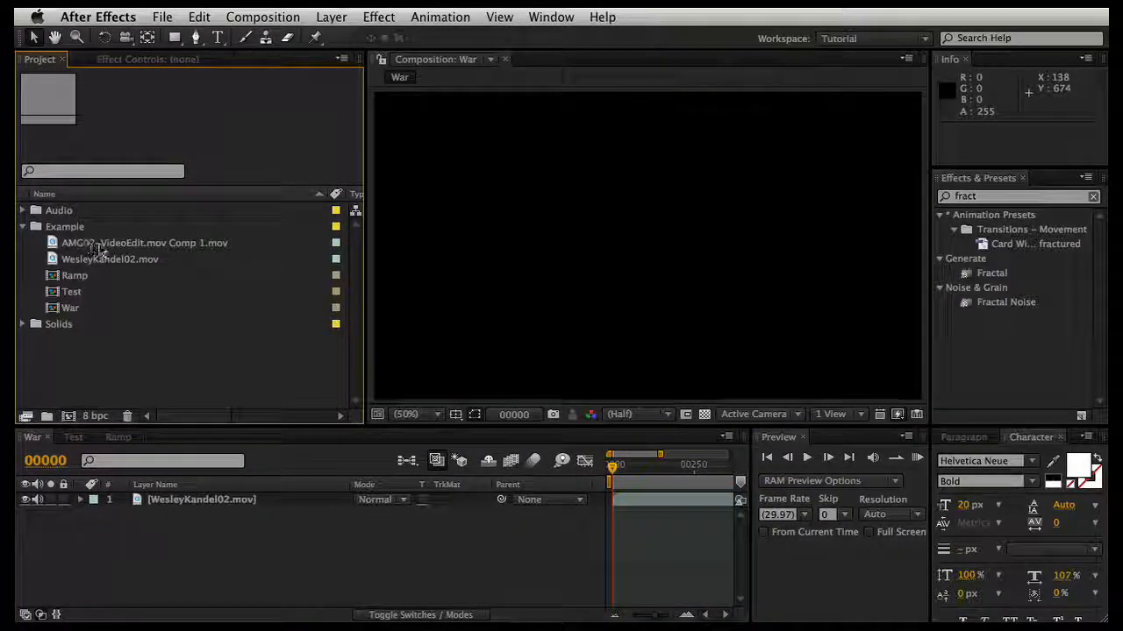
click(99, 244)
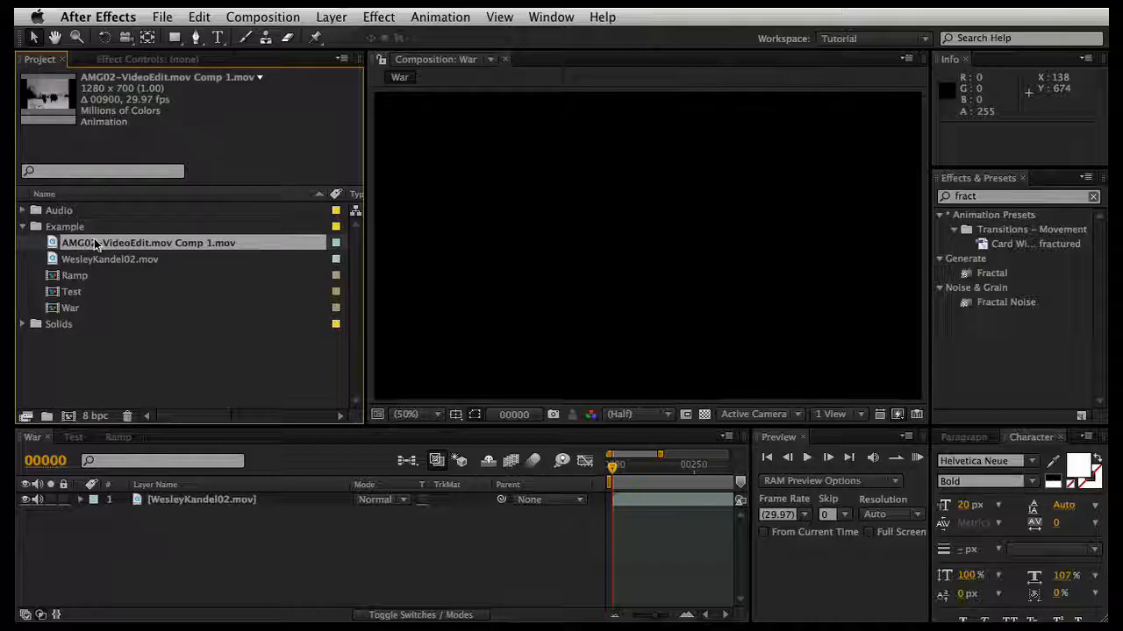
click(73, 436)
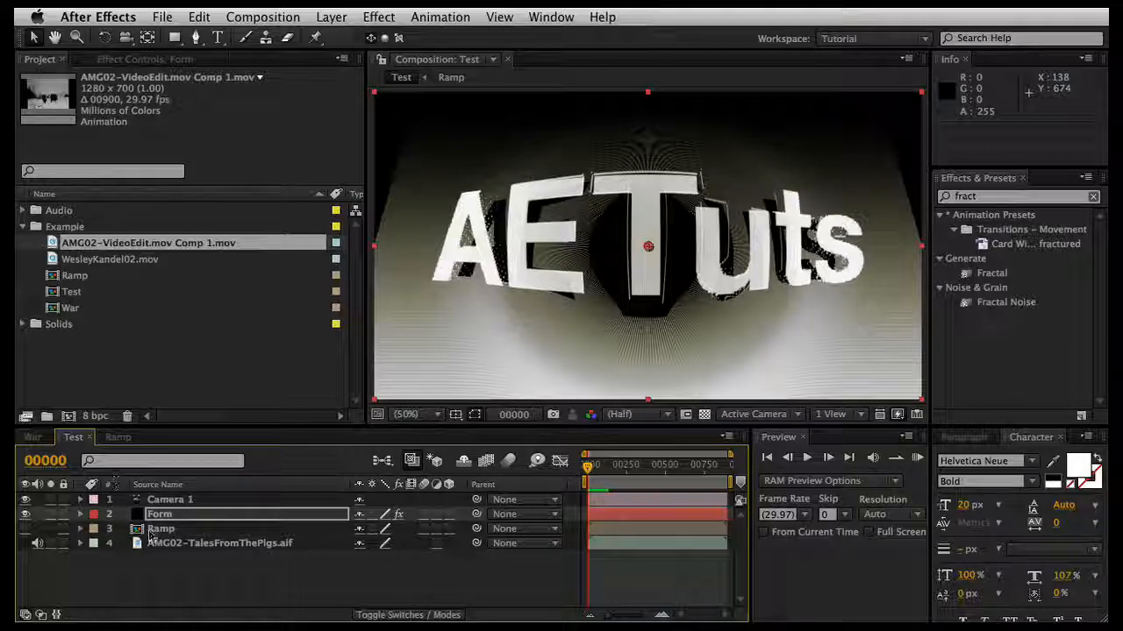
double_click(154, 529)
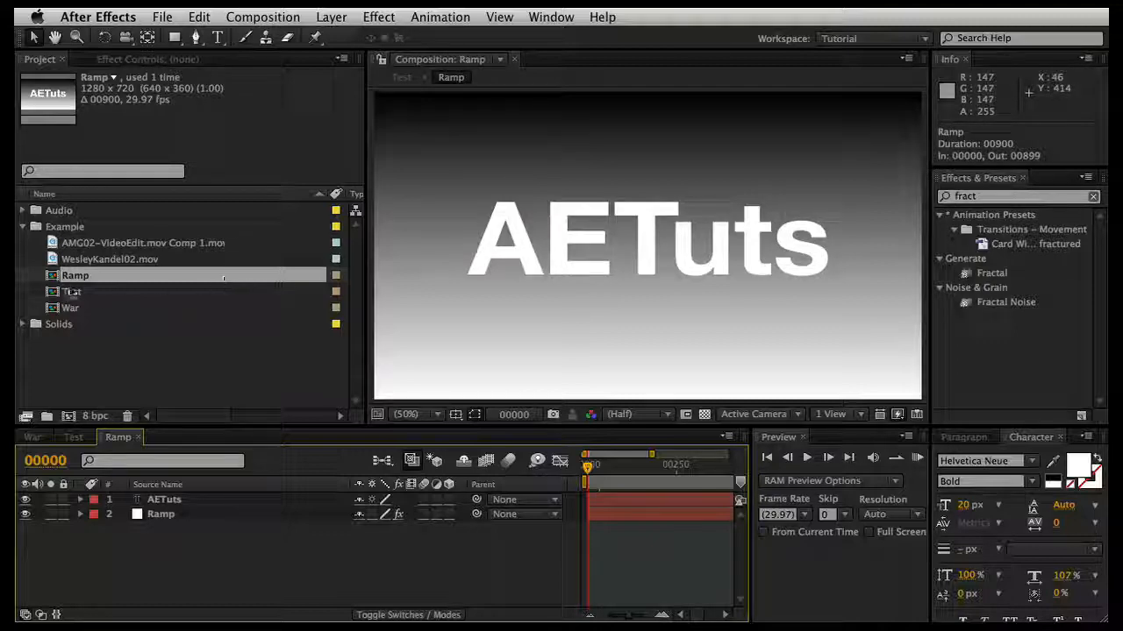
drag(71, 243, 141, 499)
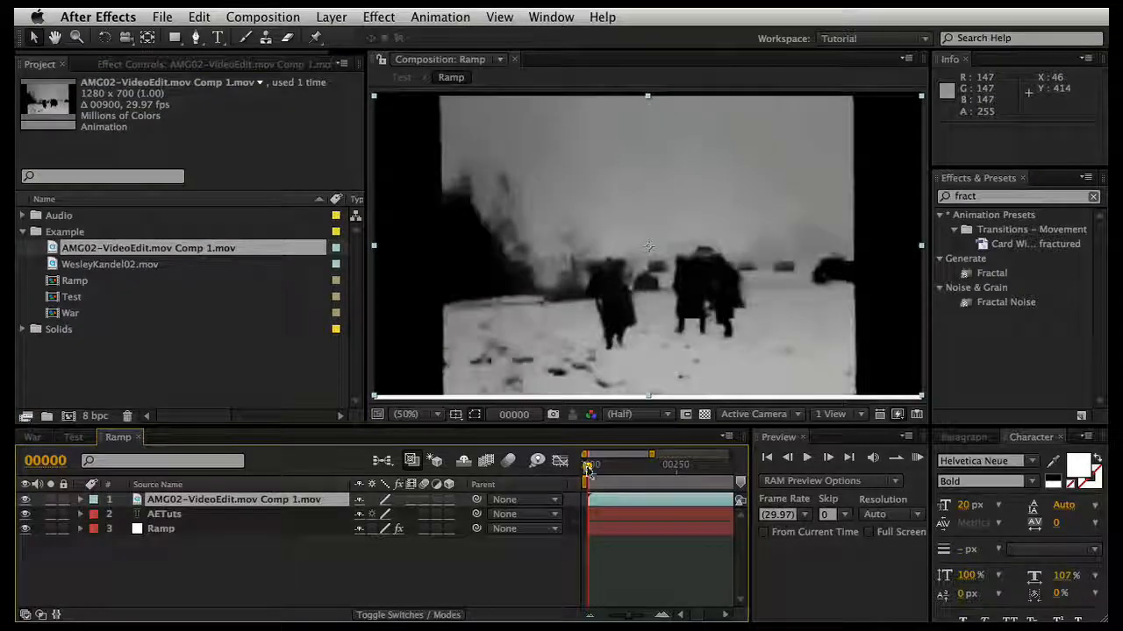
Step: Scrub through the video footage in the Ramp composition with the whole timeline in view, and return to the first frame
drag(587, 468, 670, 463)
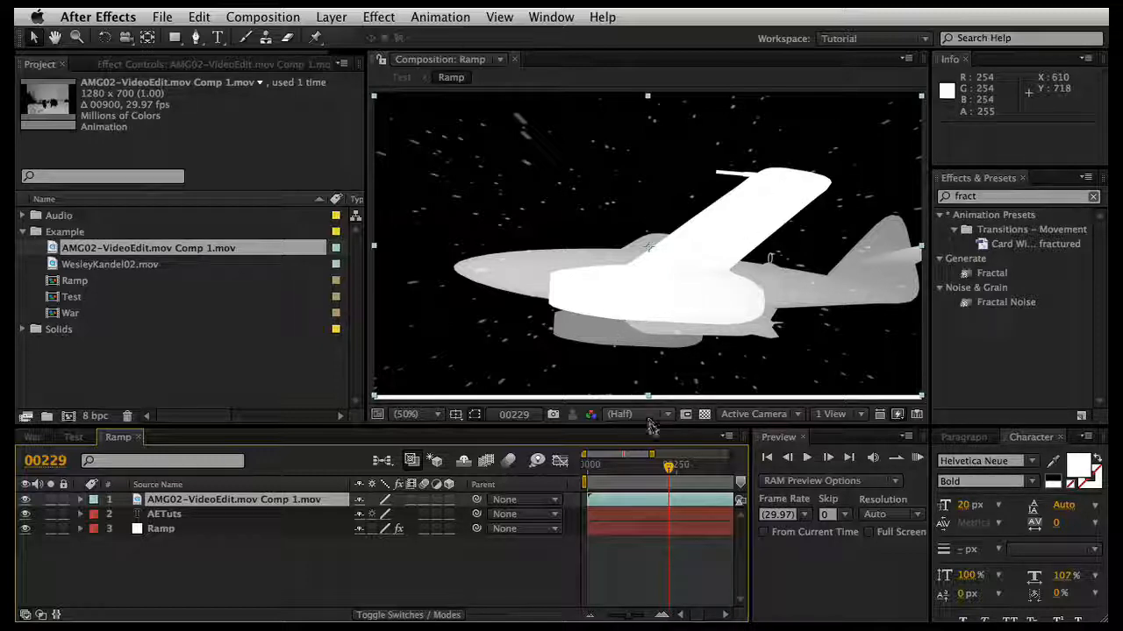
drag(670, 469, 596, 452)
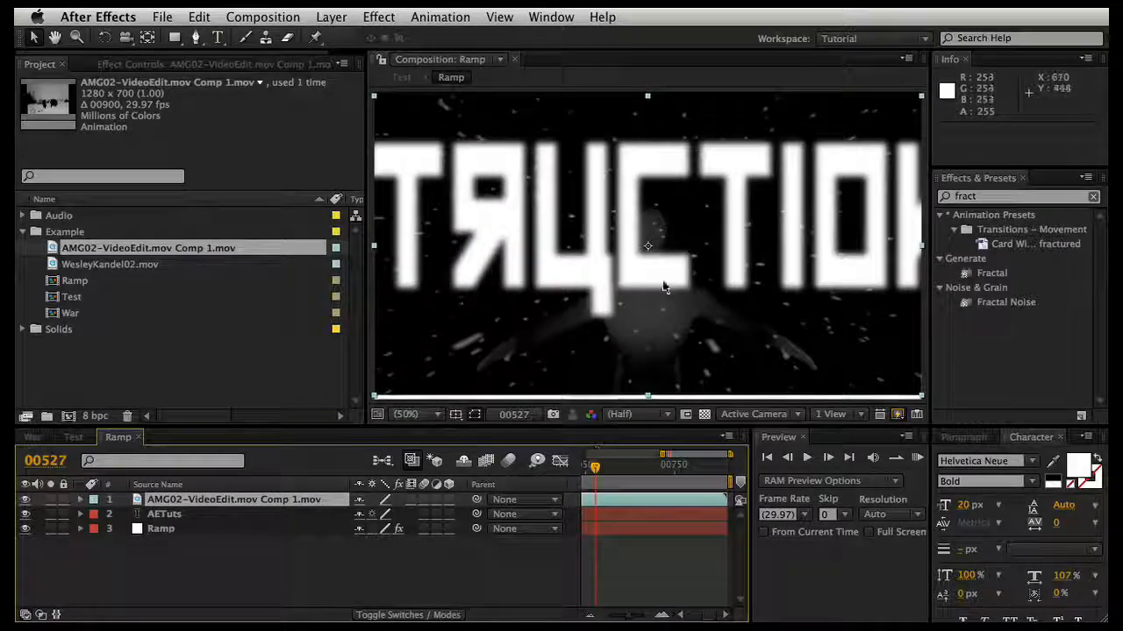
drag(628, 616, 589, 615)
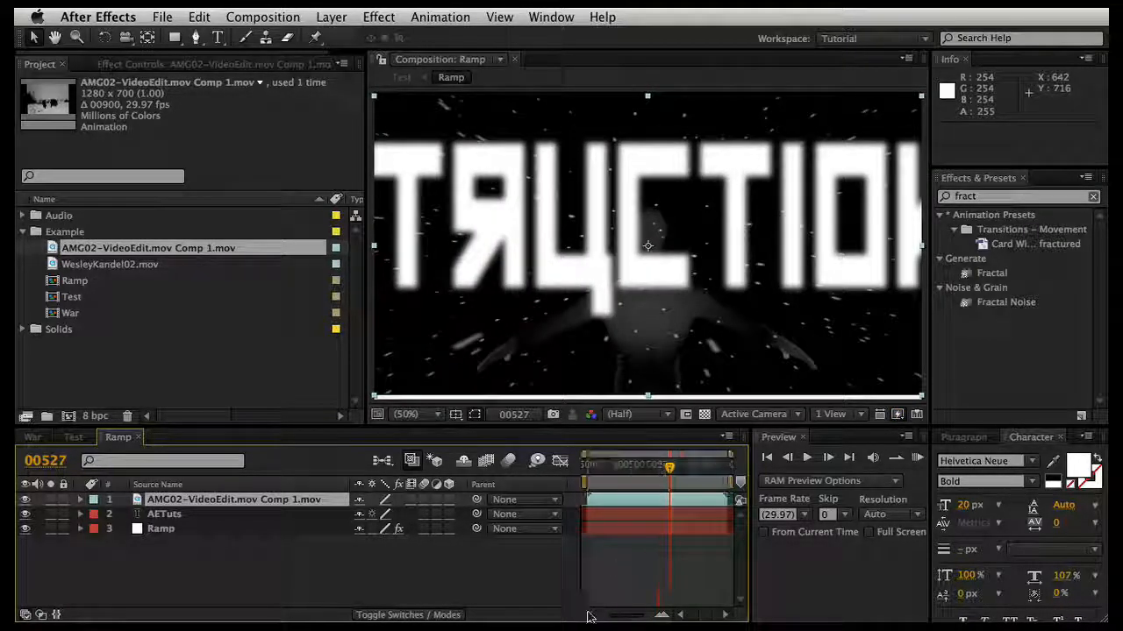
drag(669, 471, 587, 465)
click(543, 567)
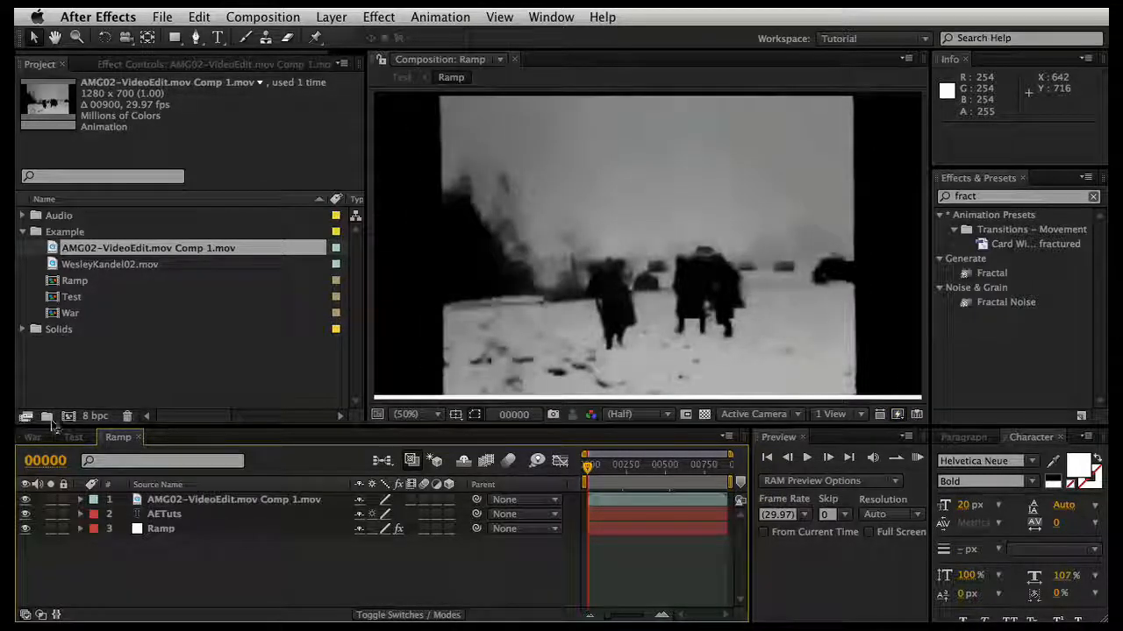
Step: Run a RAM preview of the footage-driven particles in the Test composition, stop it and deselect the Ramp layer
click(73, 437)
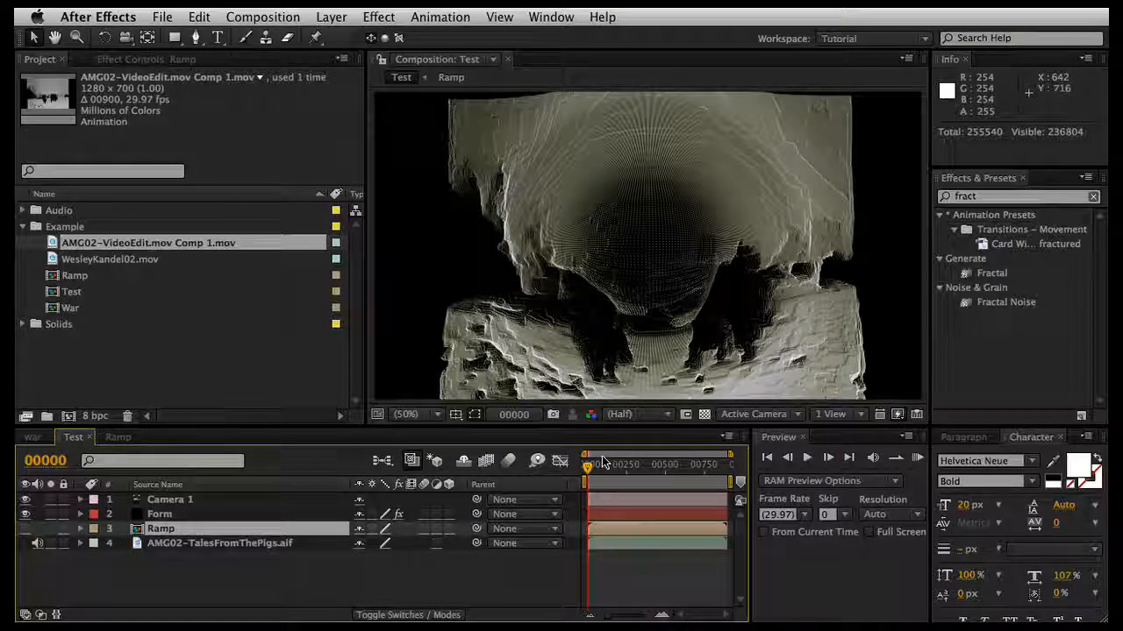
key(KP_0)
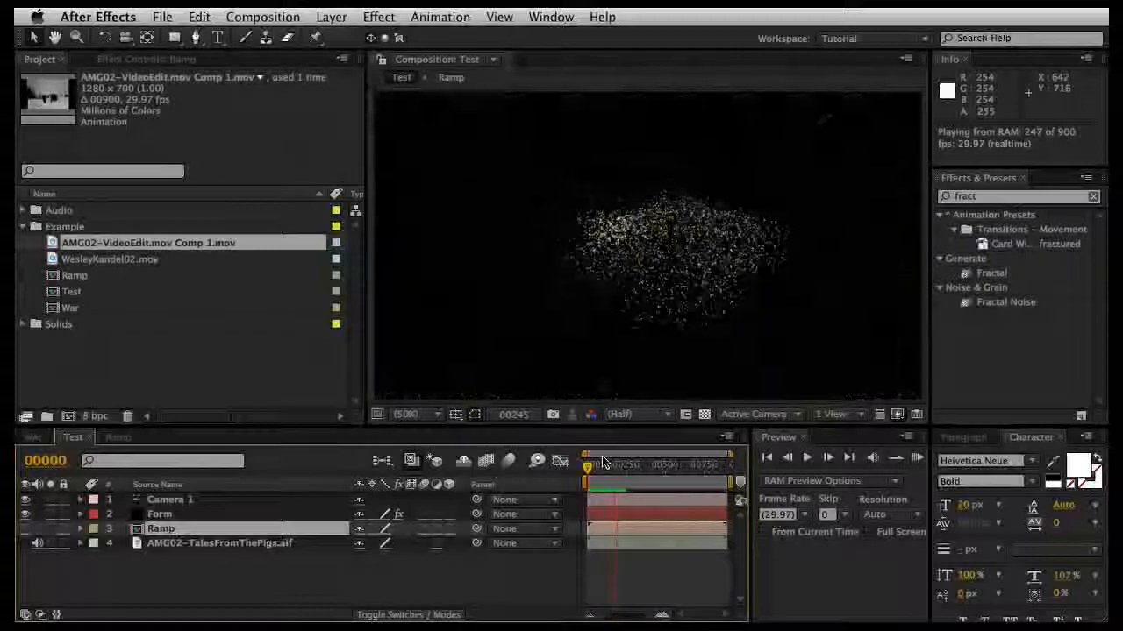
key(space)
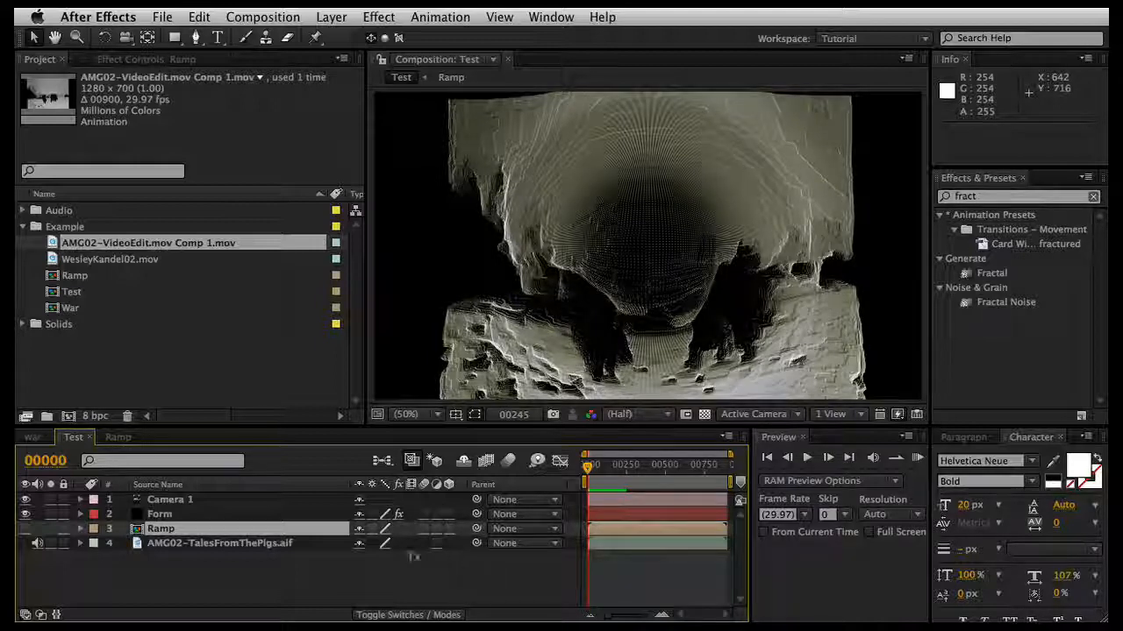
click(346, 568)
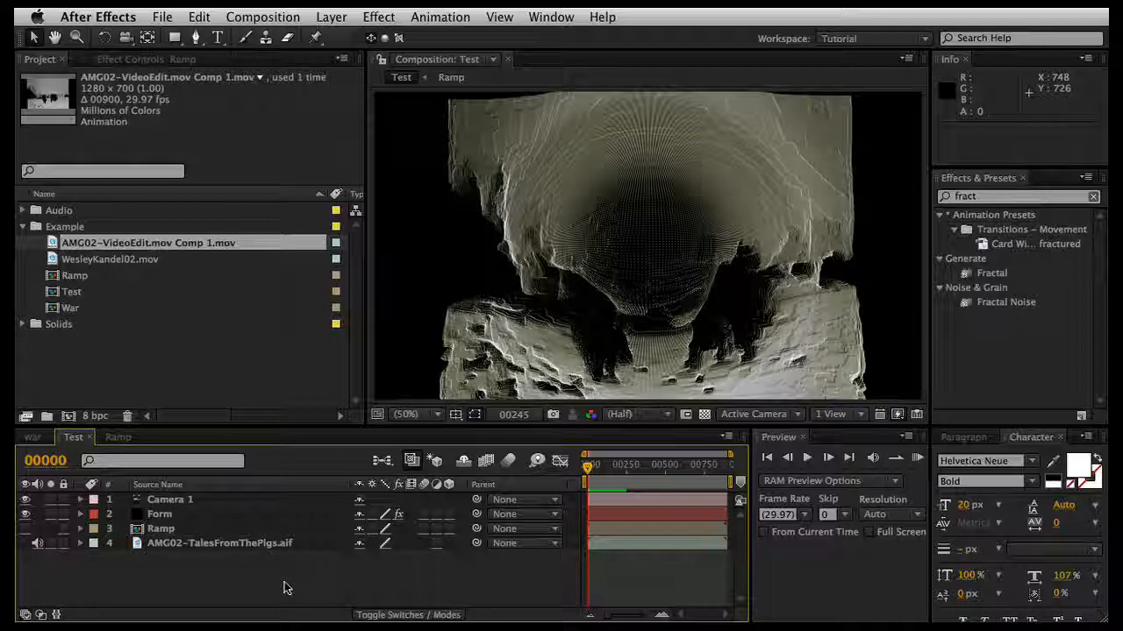
Step: Create a new black (000000) solid named Vignette in the Test composition
key(super+y)
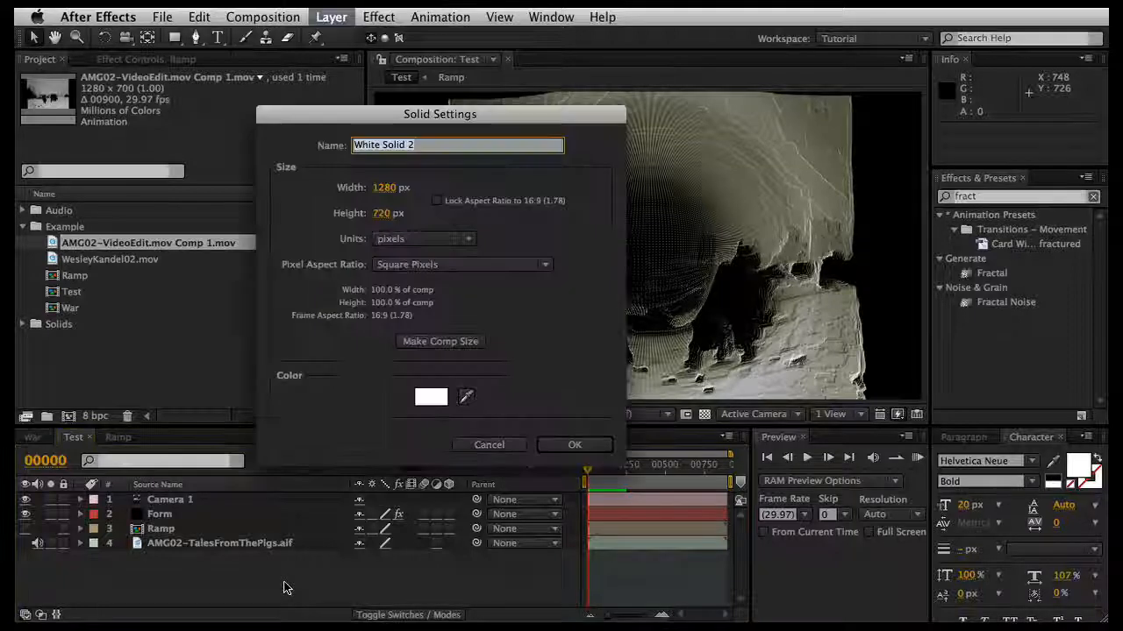
click(431, 397)
drag(79, 290, 29, 357)
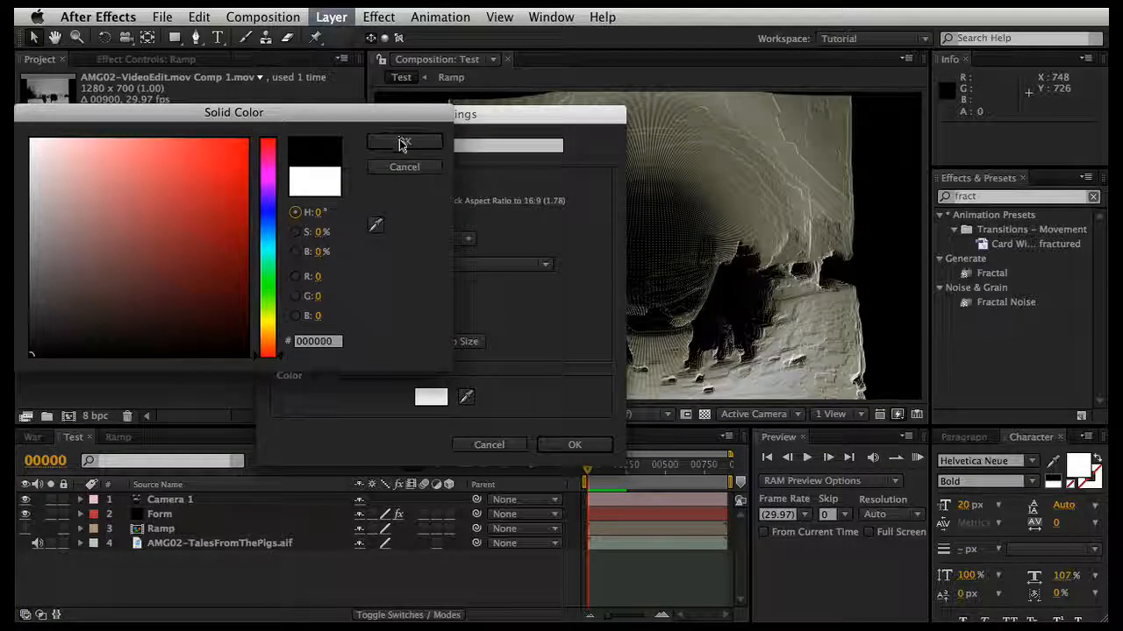
click(403, 144)
click(455, 152)
key(super+a)
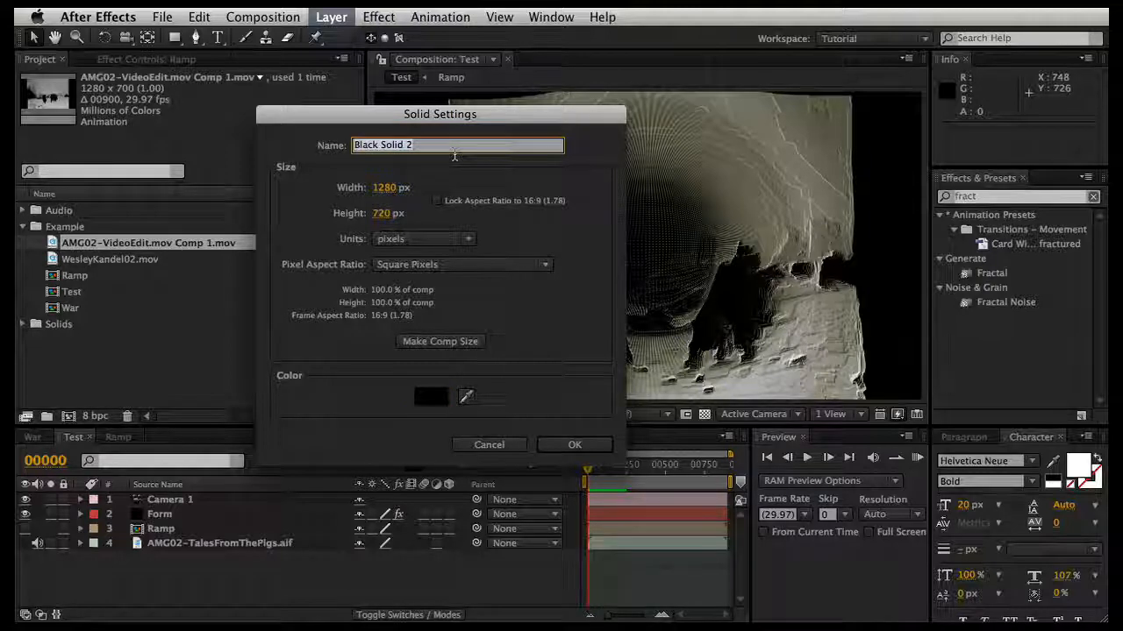
text(Vignette)
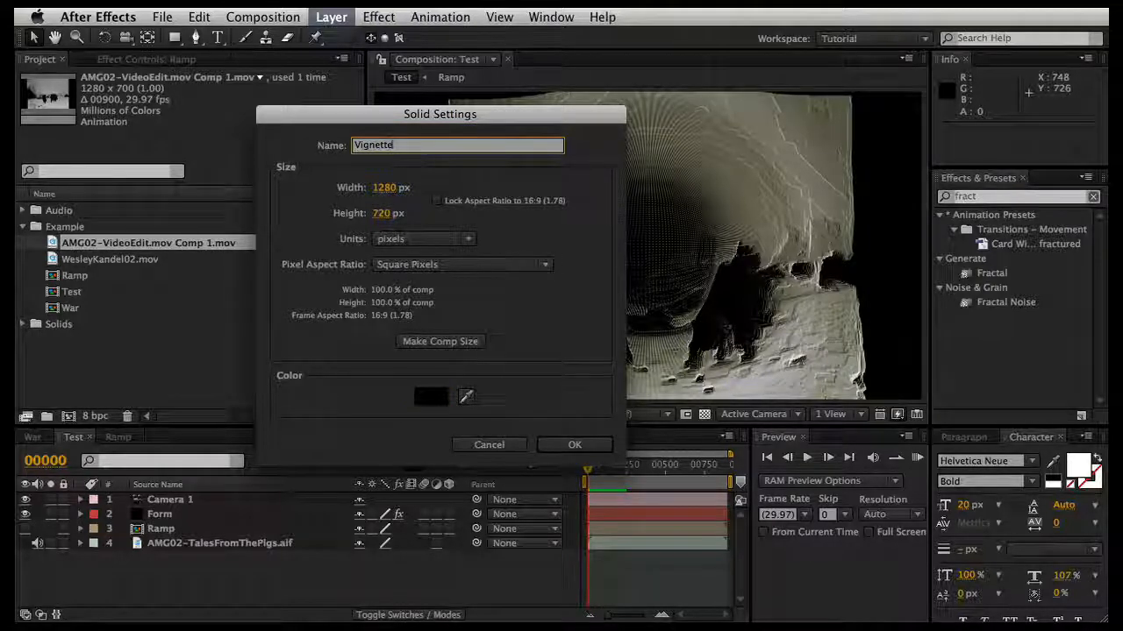
key(Return)
Step: Add an elliptical mask filling the whole Vignette layer with the Ellipse tool
click(174, 38)
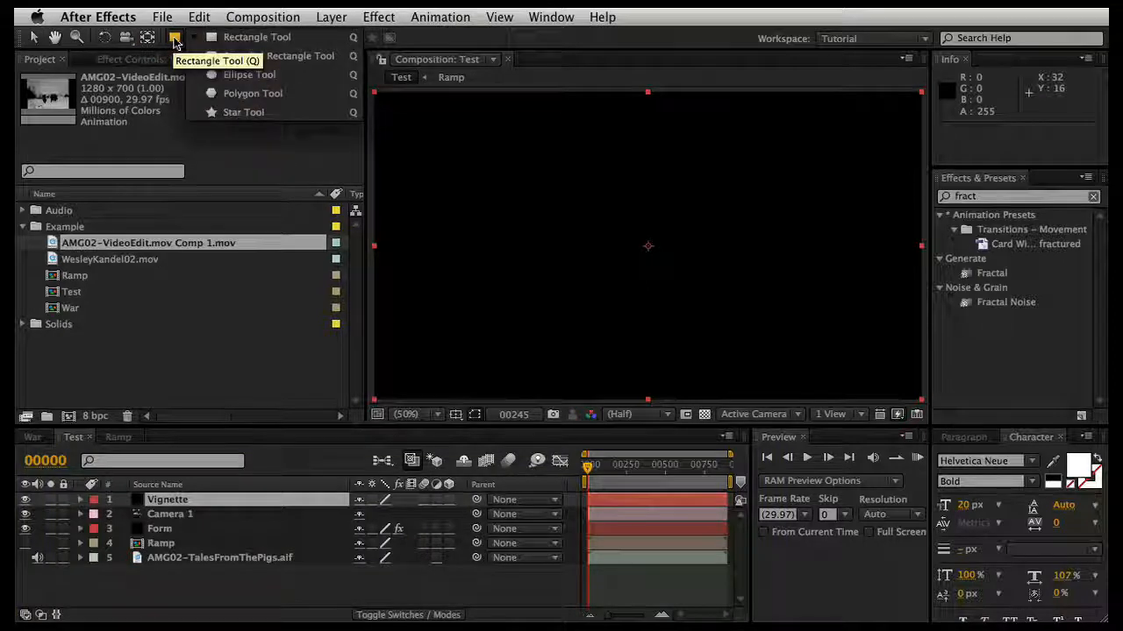
click(246, 75)
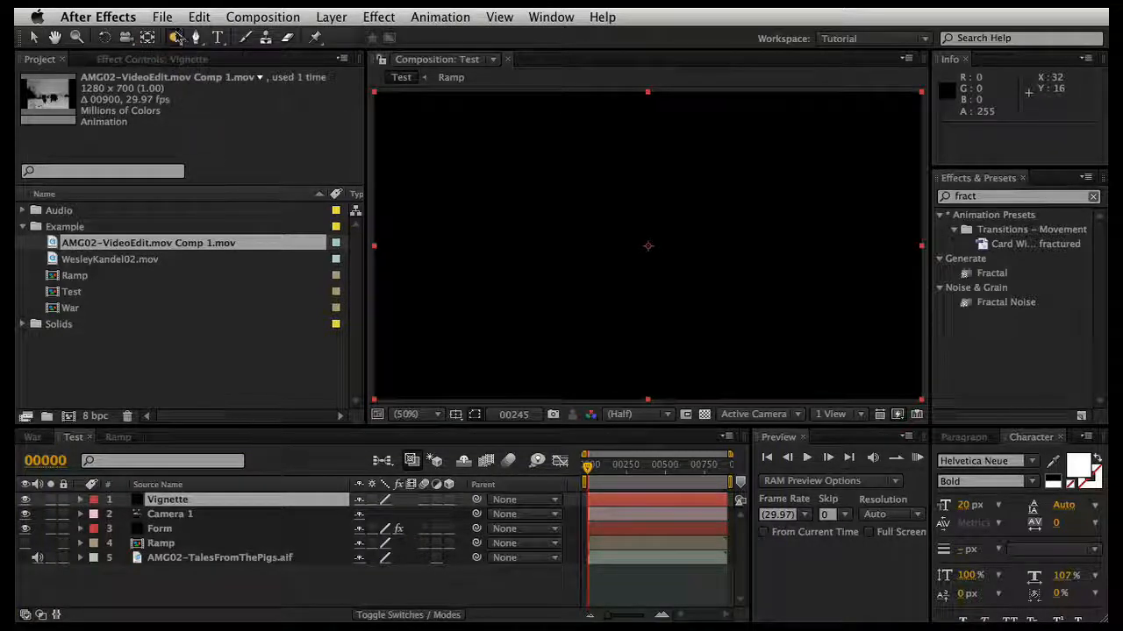
double_click(176, 38)
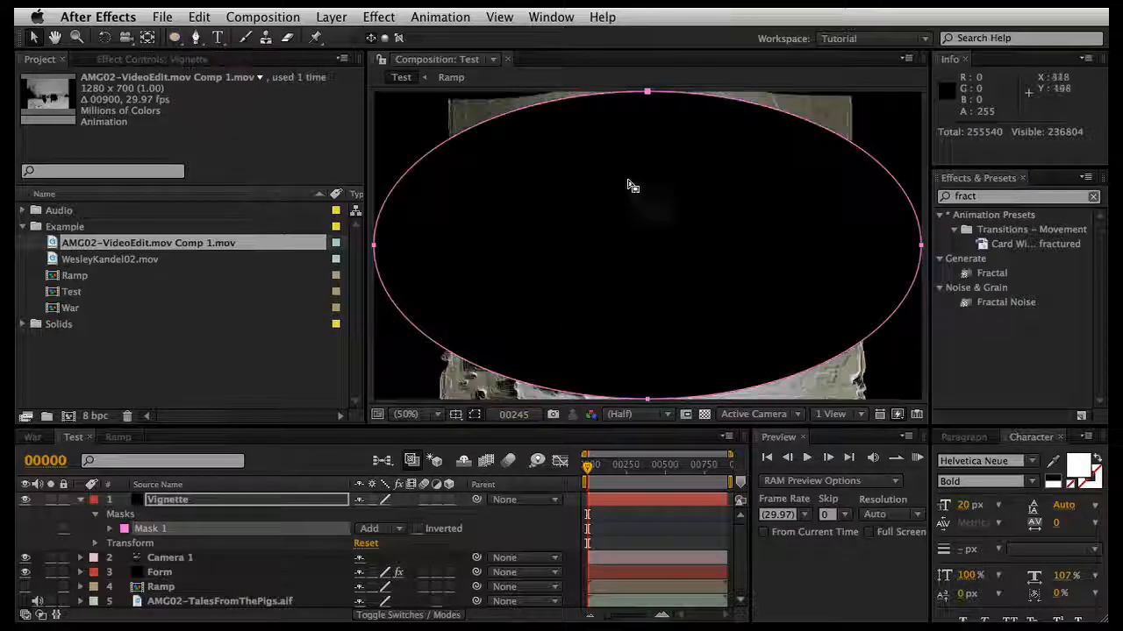
Step: Set the Vignette layer's Mask 1 to Subtract, with a feather of 183 pixels and an expansion of 19 pixels
click(111, 531)
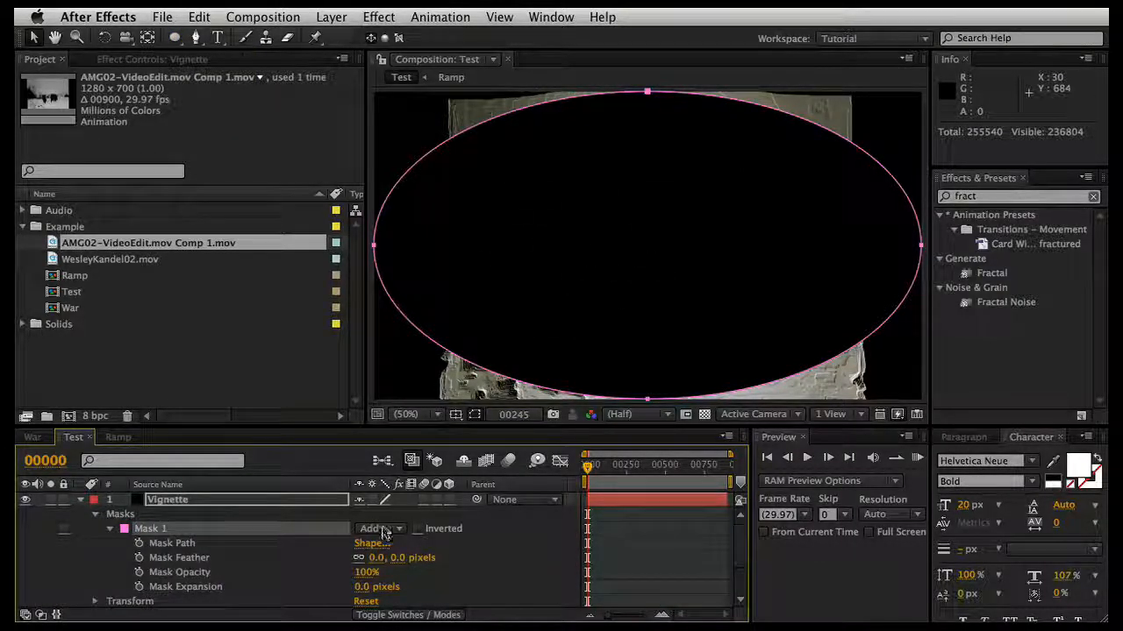
click(383, 532)
click(379, 544)
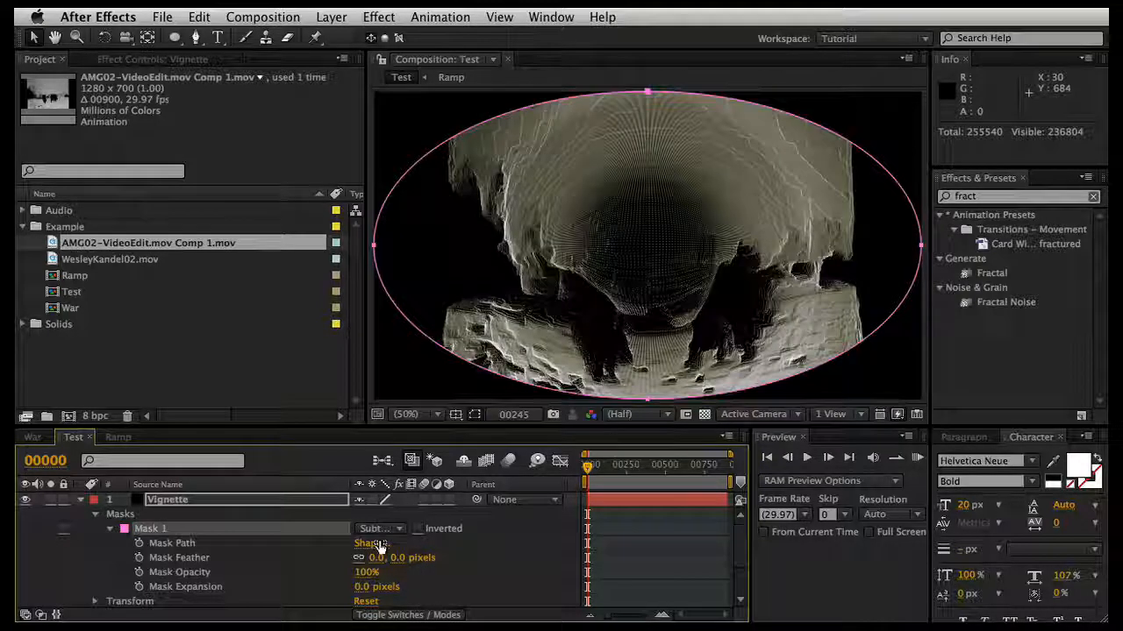
drag(377, 561, 540, 557)
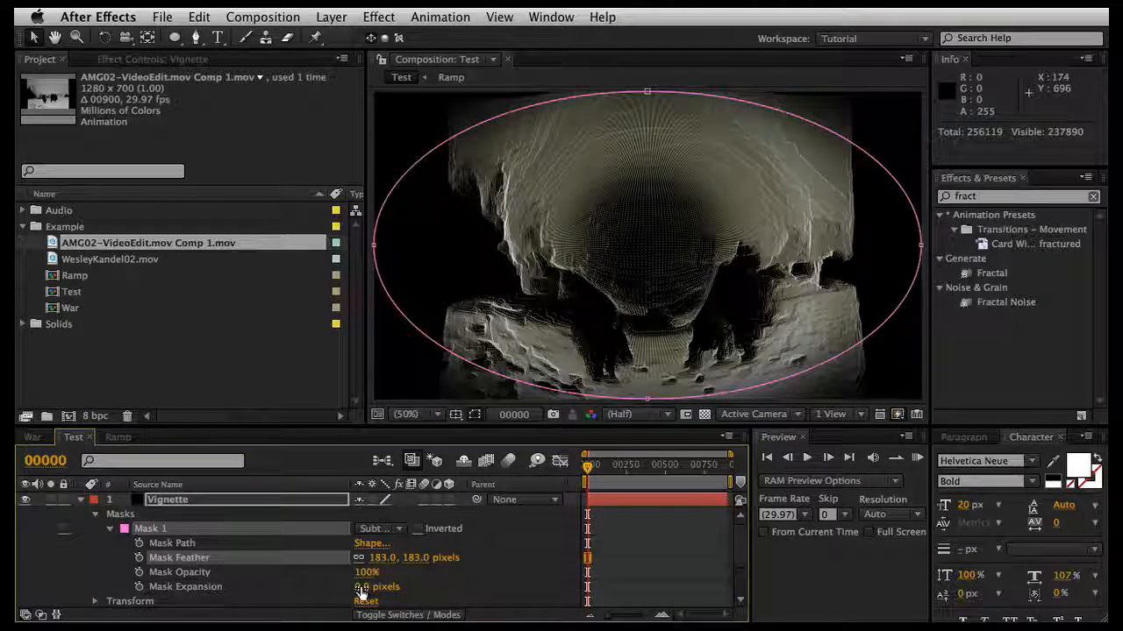
mouse_move(361, 591)
mouse_down()
mouse_move(344, 587)
mouse_move(377, 587)
mouse_up()
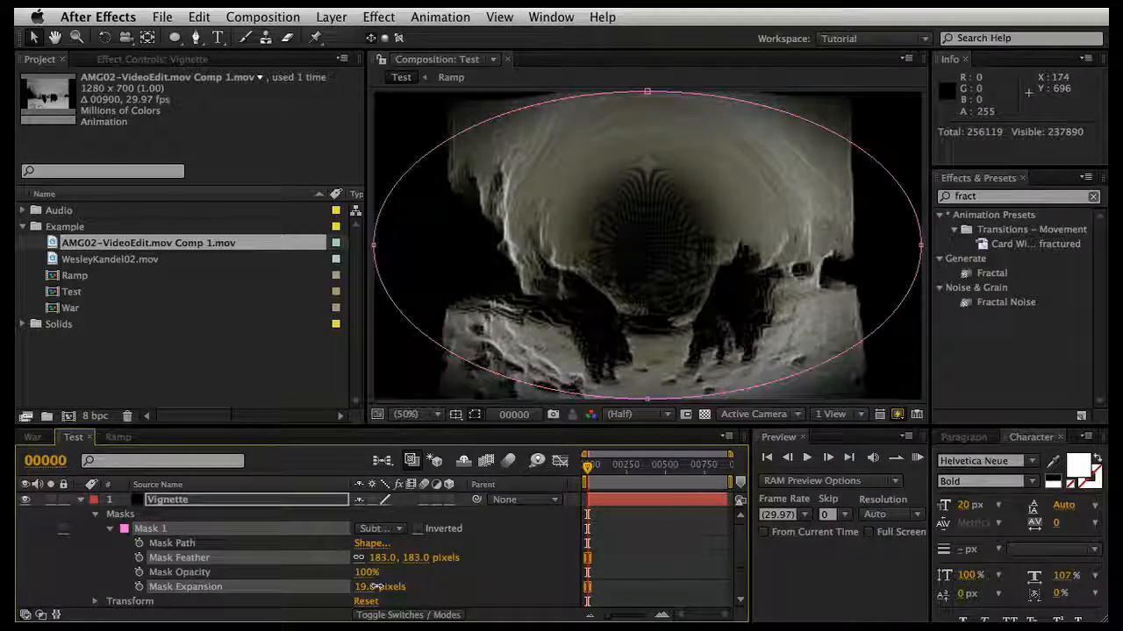
Step: Set the Vignette layer's blending mode to Screen and deselect the layer
click(427, 616)
click(377, 499)
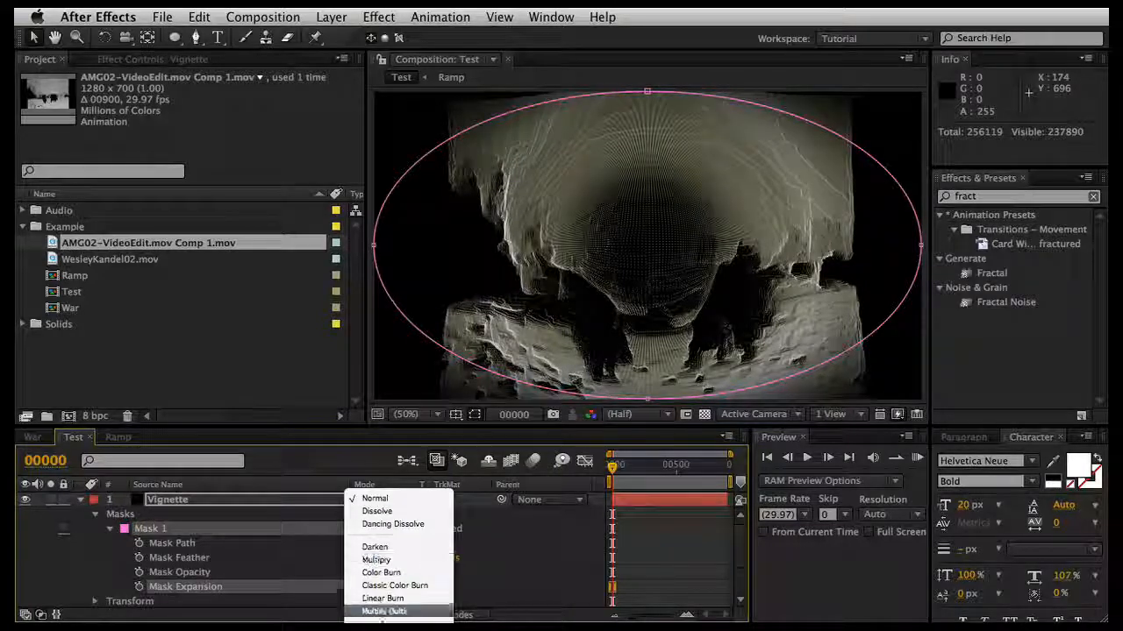
click(386, 558)
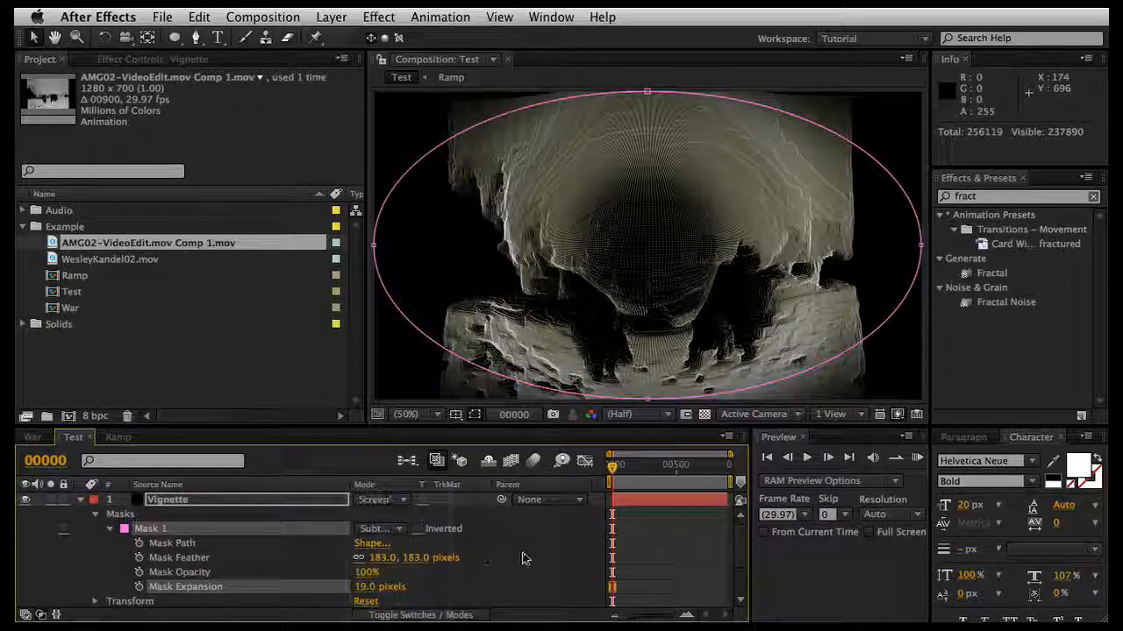
click(522, 558)
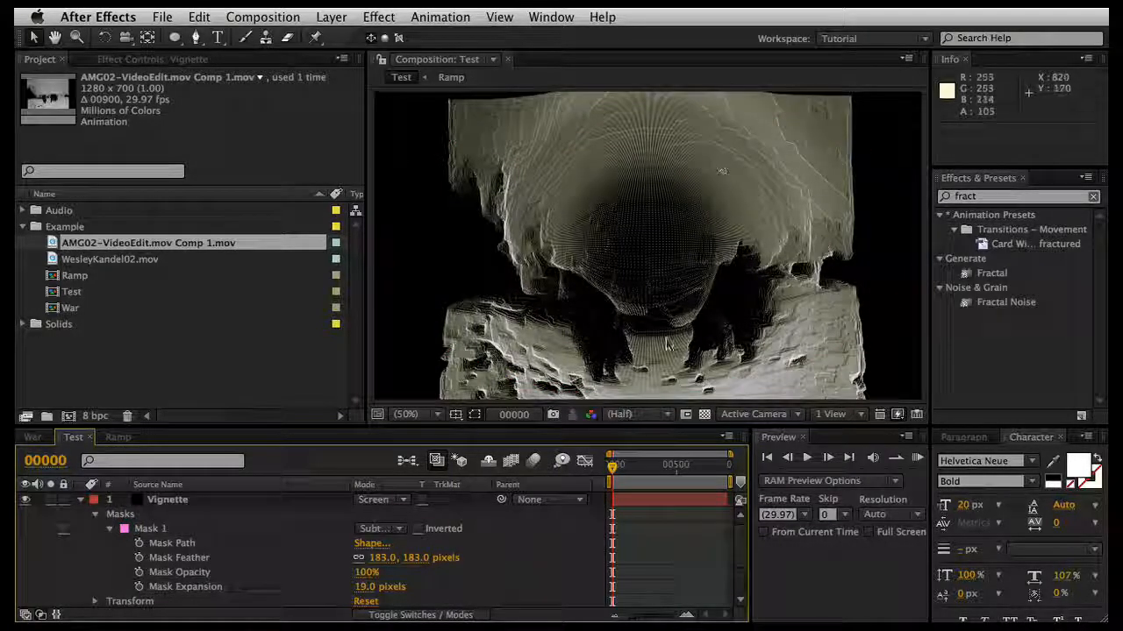
Step: Check the Test composition at several frames between about 347 and 673, and collapse the Vignette layer's properties
click(656, 466)
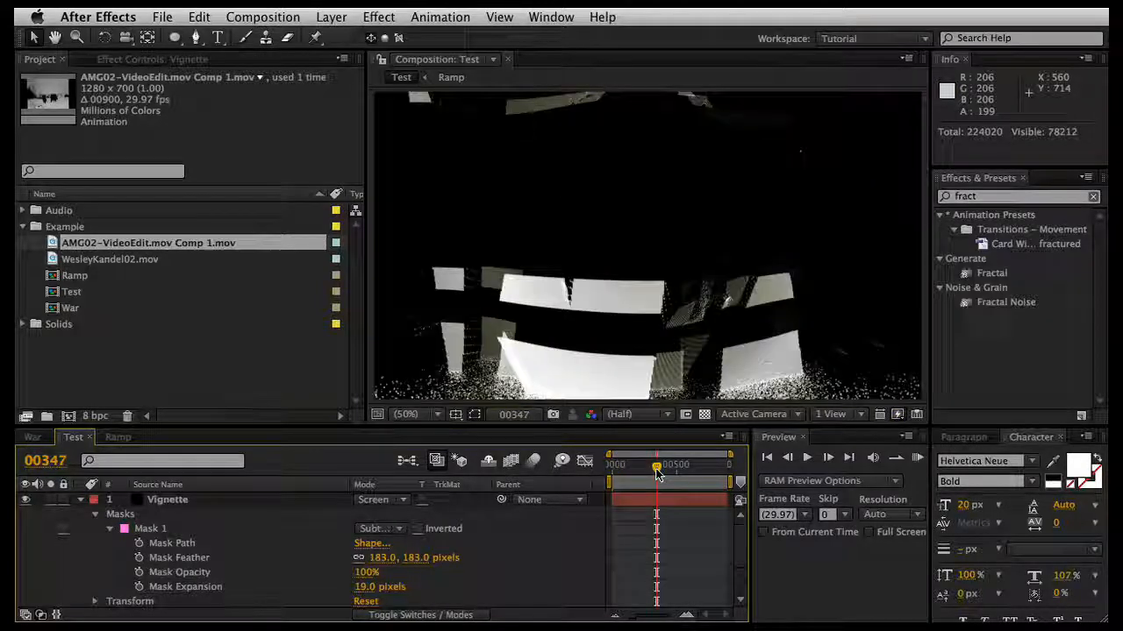
click(684, 467)
click(658, 469)
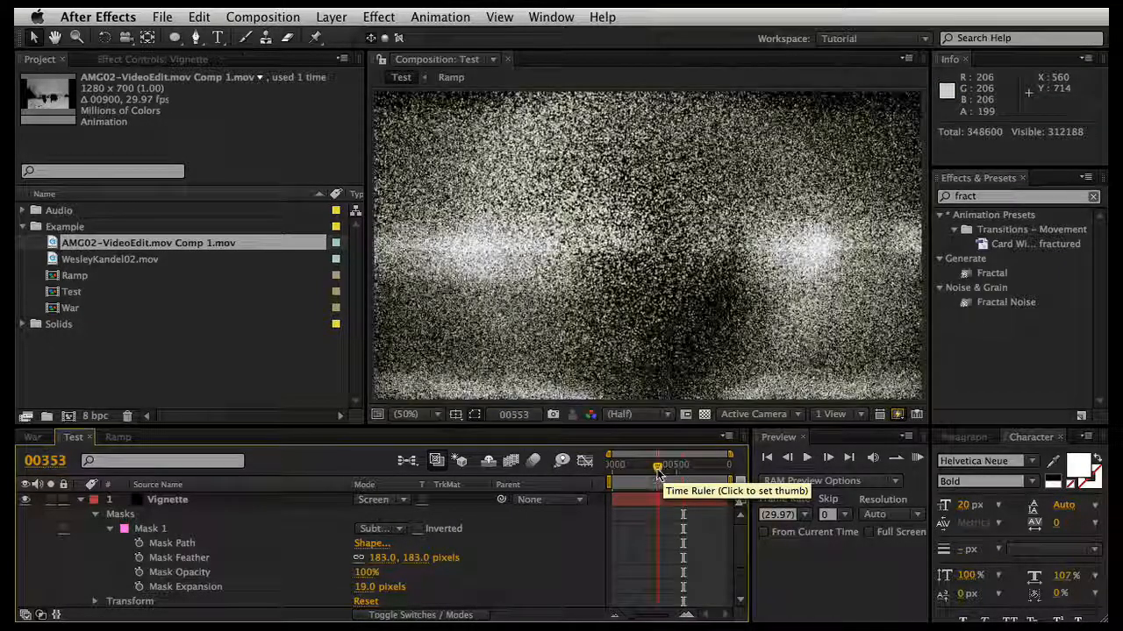
click(698, 469)
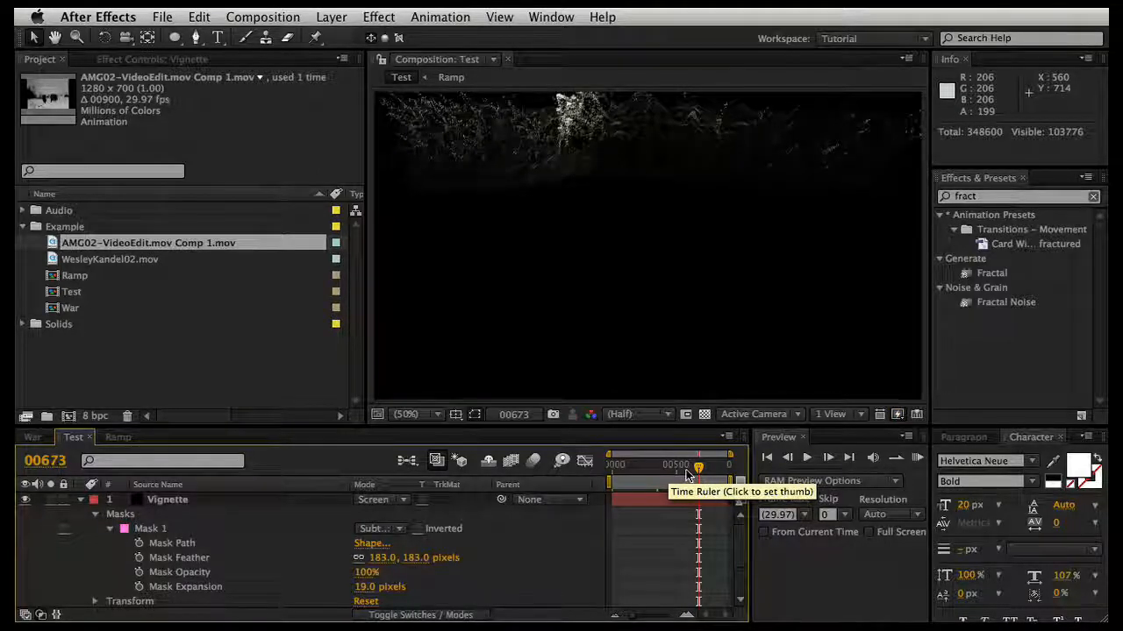
click(80, 499)
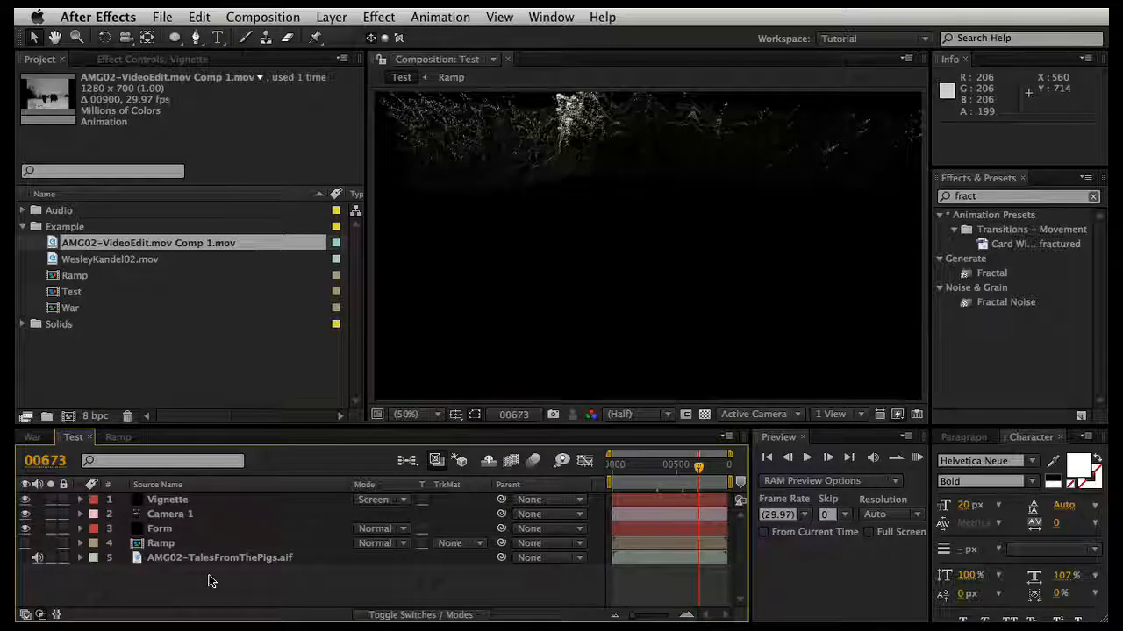
Step: Add an adjustment layer to the top of the Test composition and apply the Curves effect to it
right_click(210, 580)
mouse_move(241, 584)
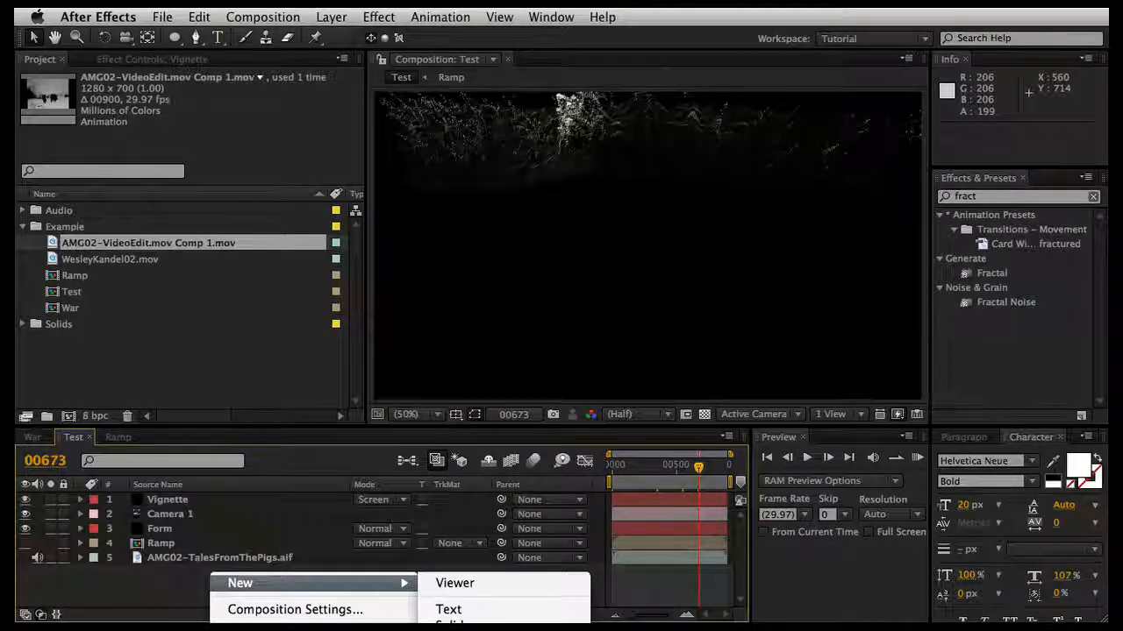
click(478, 629)
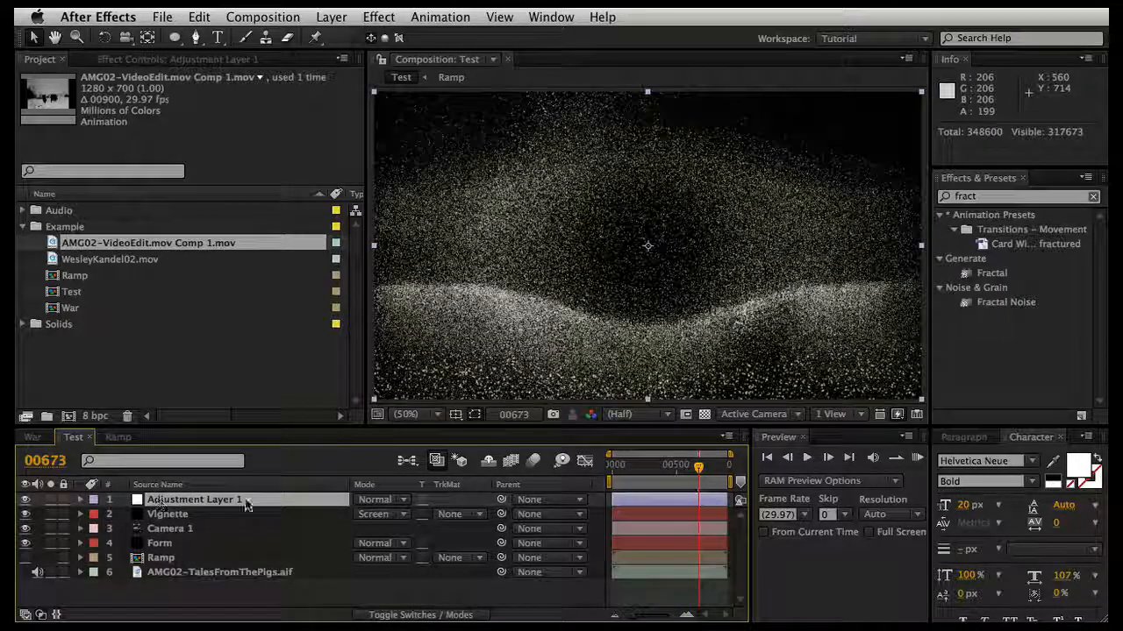
click(991, 198)
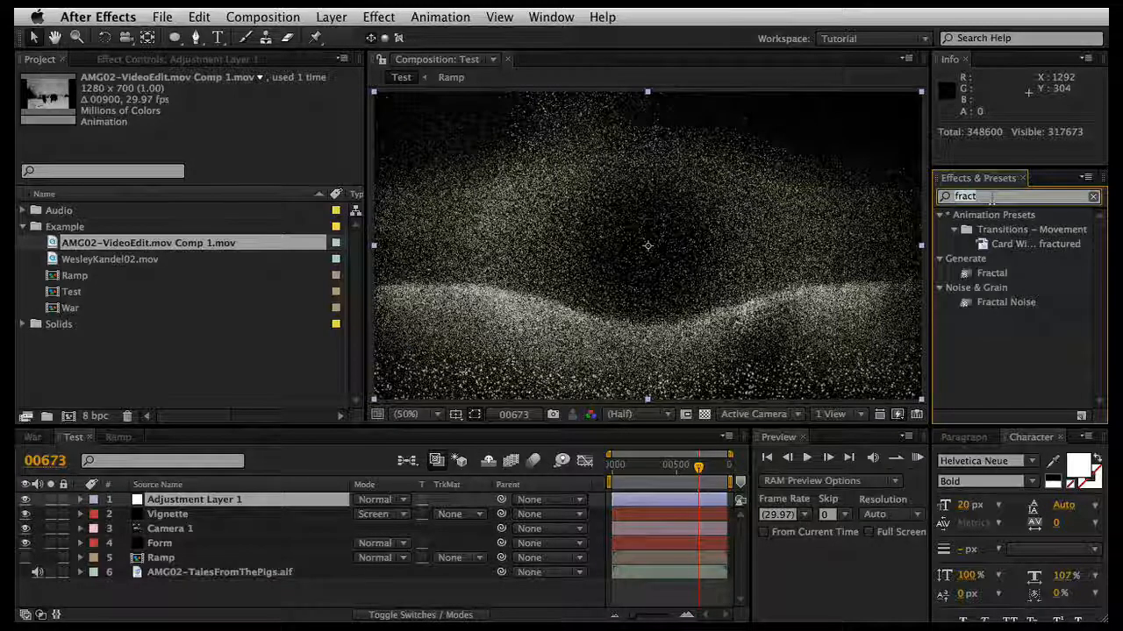
text(curves)
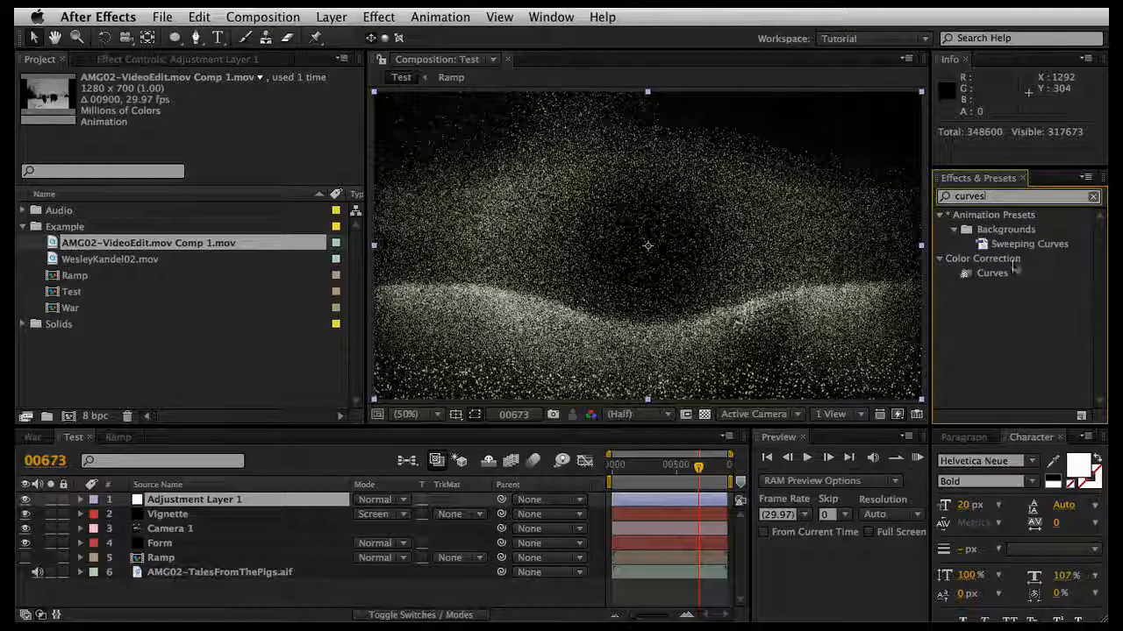
double_click(977, 272)
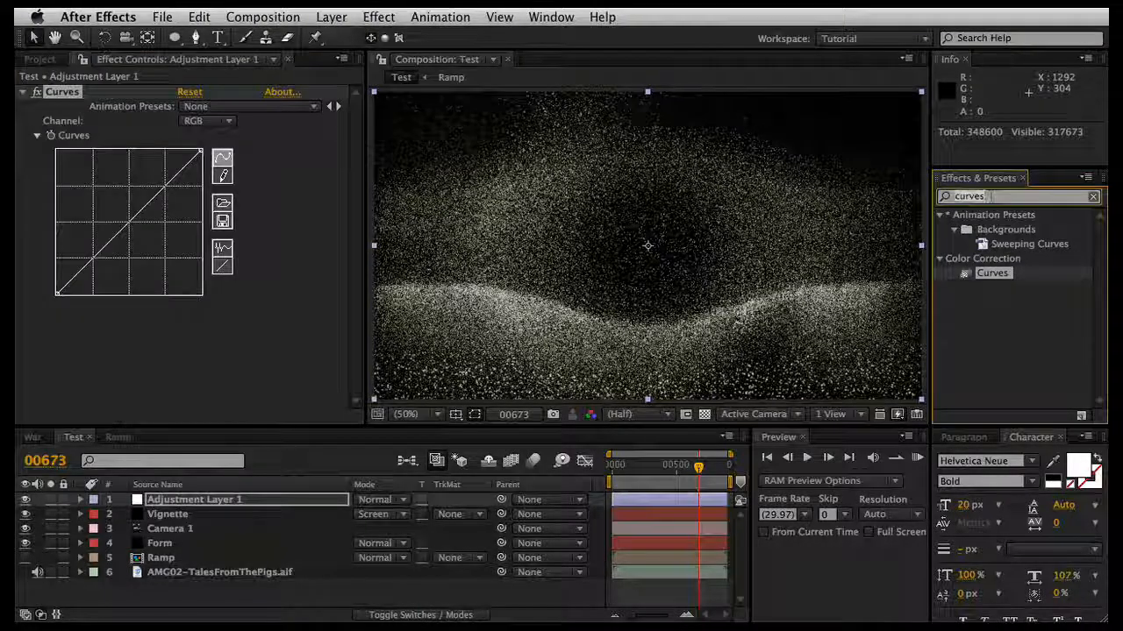
Step: Apply the Tint effect to Adjustment Layer 1 and set Amount to Tint to 20%
key(BackSpace)
key(BackSpace)
key(BackSpace)
key(BackSpace)
key(BackSpace)
key(BackSpace)
text(tint)
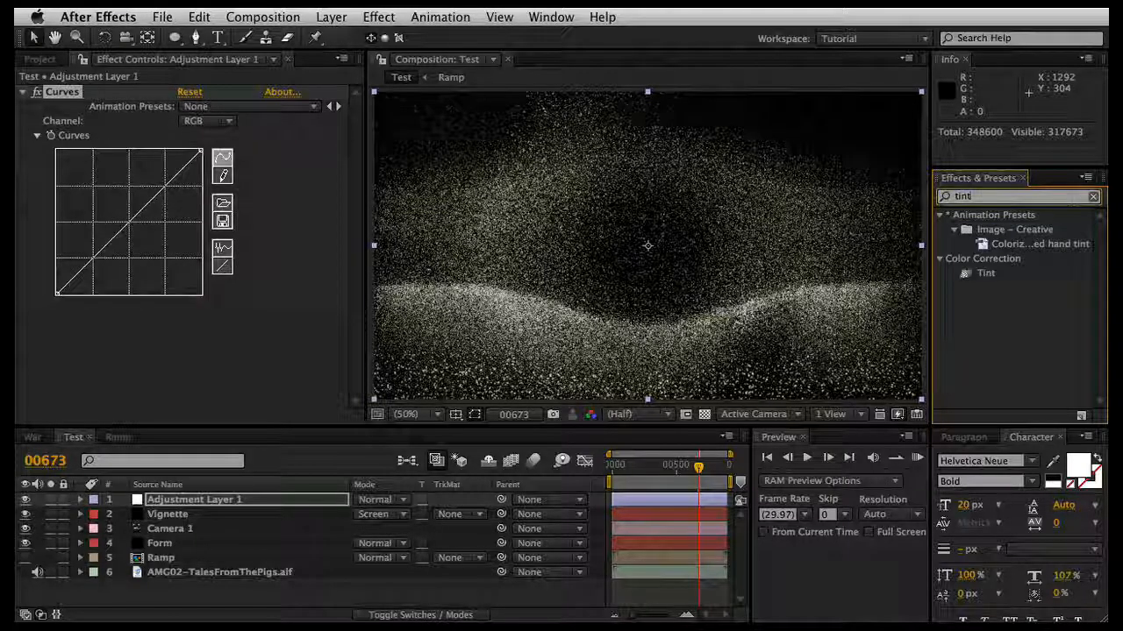
double_click(974, 274)
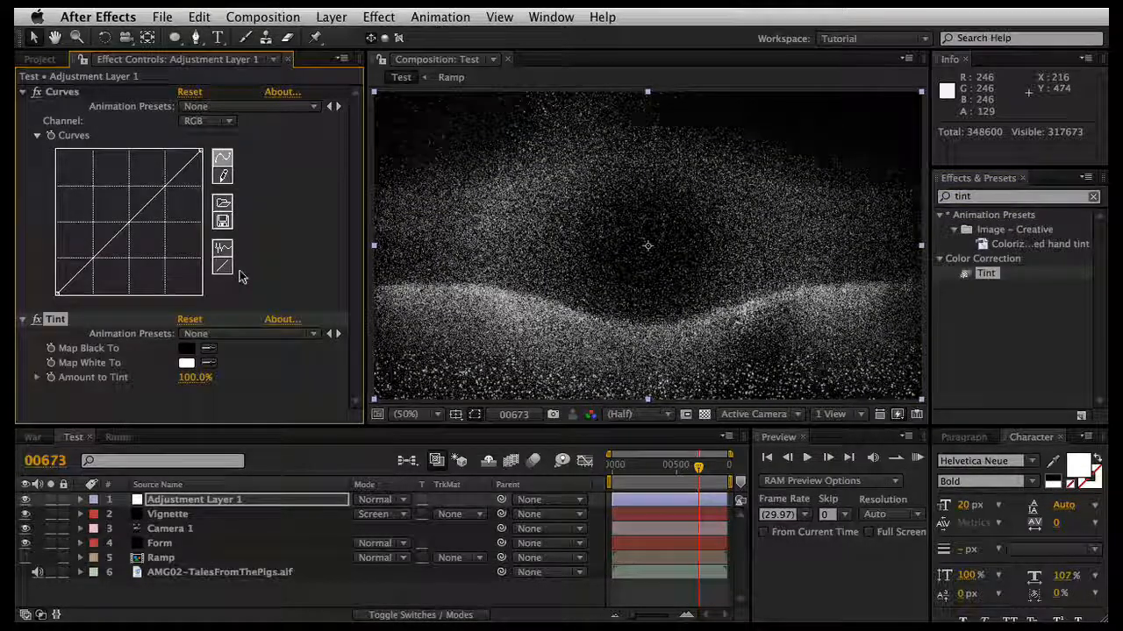
drag(76, 326, 104, 327)
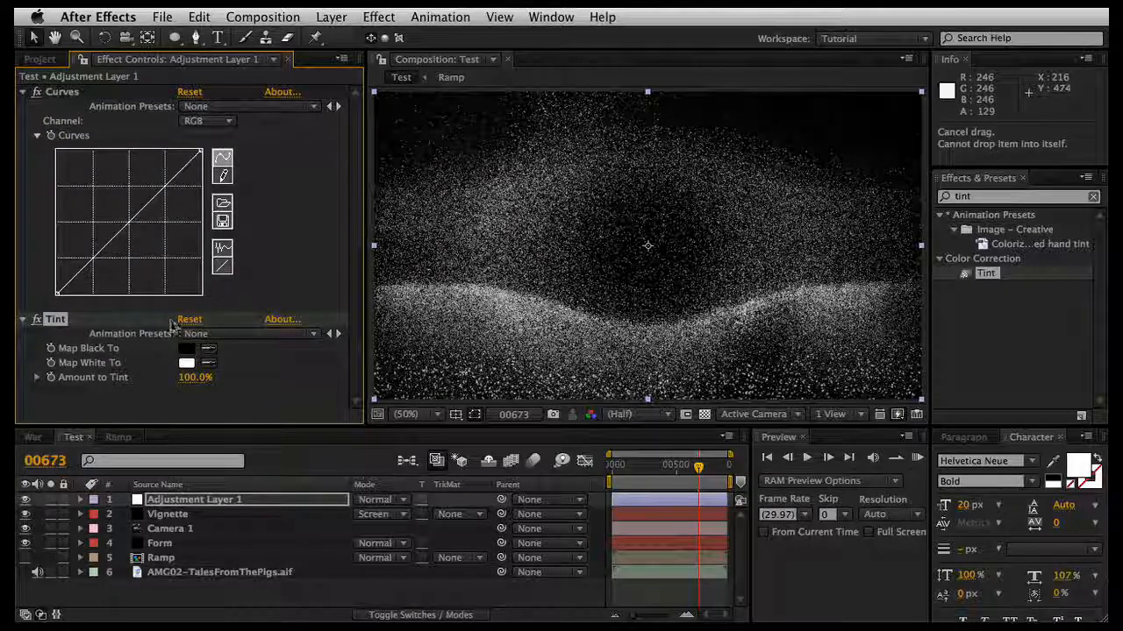
drag(190, 377, 121, 377)
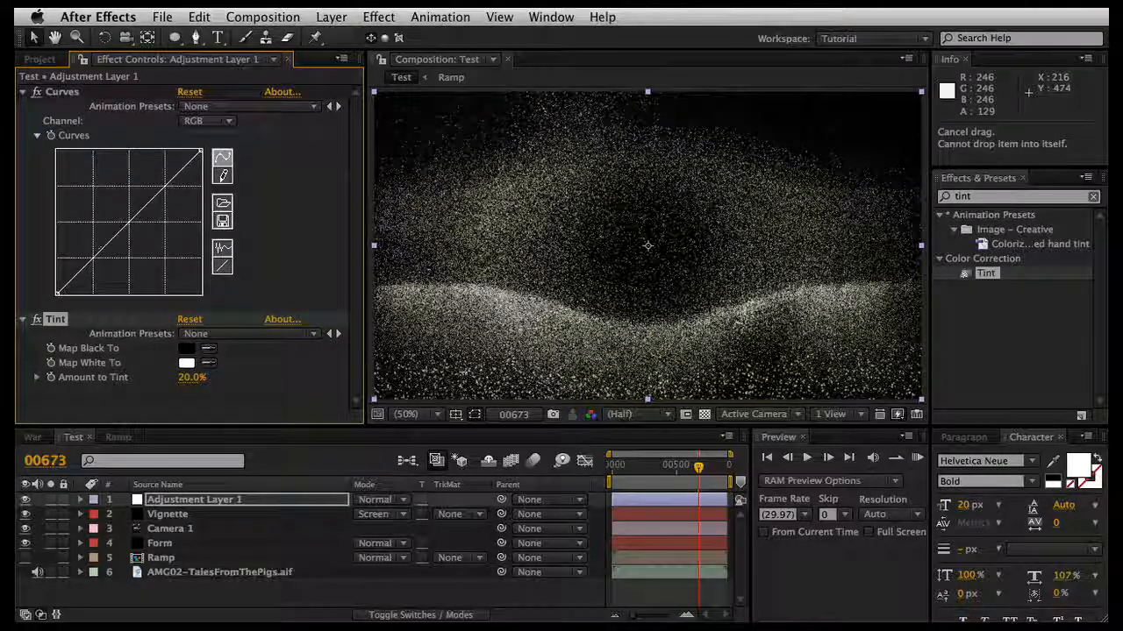
Step: In Curves, raise the Red channel's upper midtones and pull the Green channel's midtones slightly below the diagonal
click(207, 120)
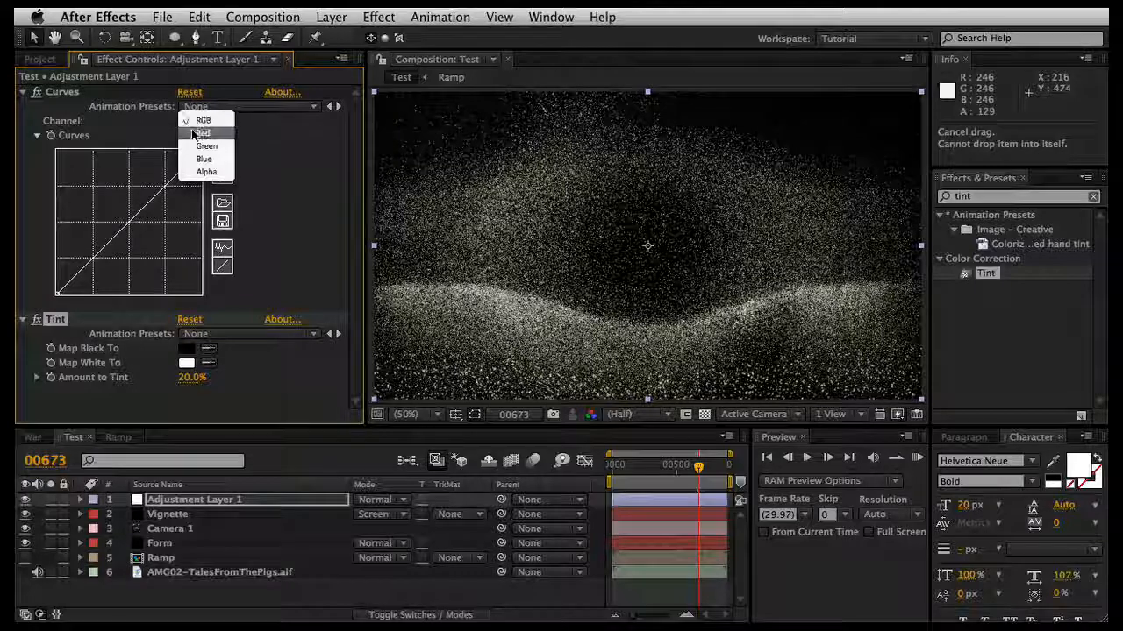
click(198, 133)
drag(168, 188, 162, 182)
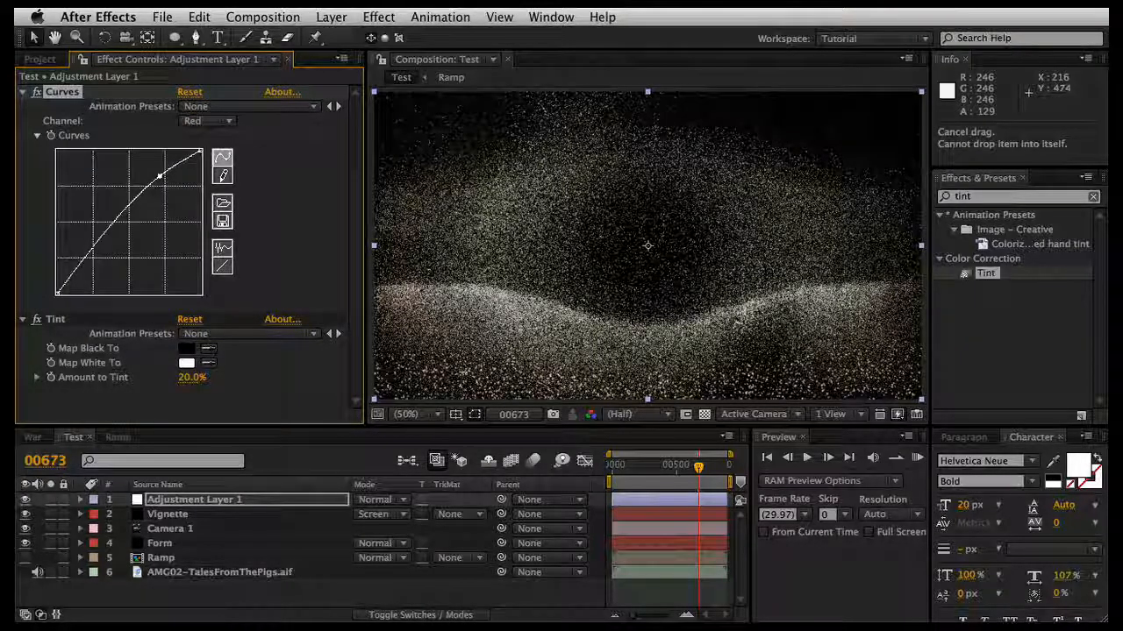
click(203, 121)
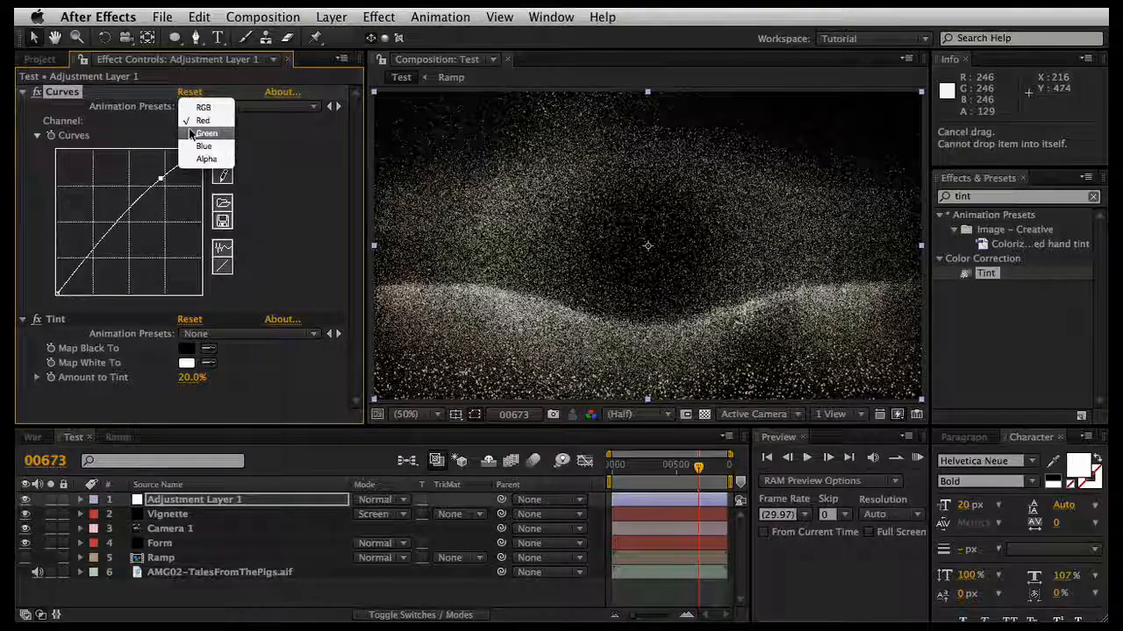
click(202, 135)
click(150, 220)
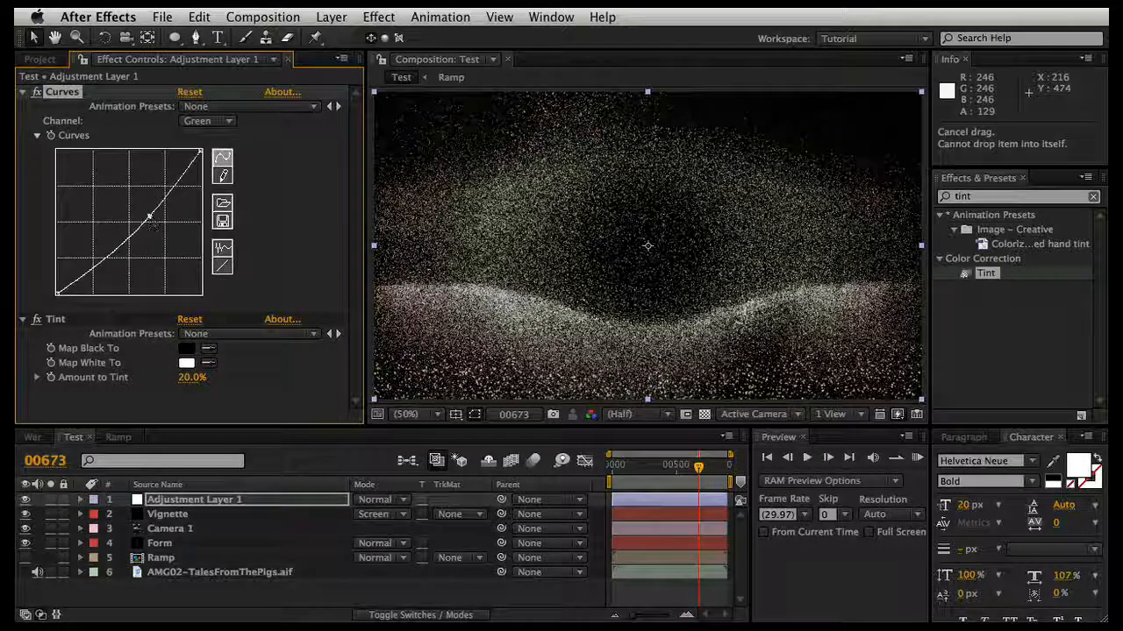
drag(150, 213, 150, 207)
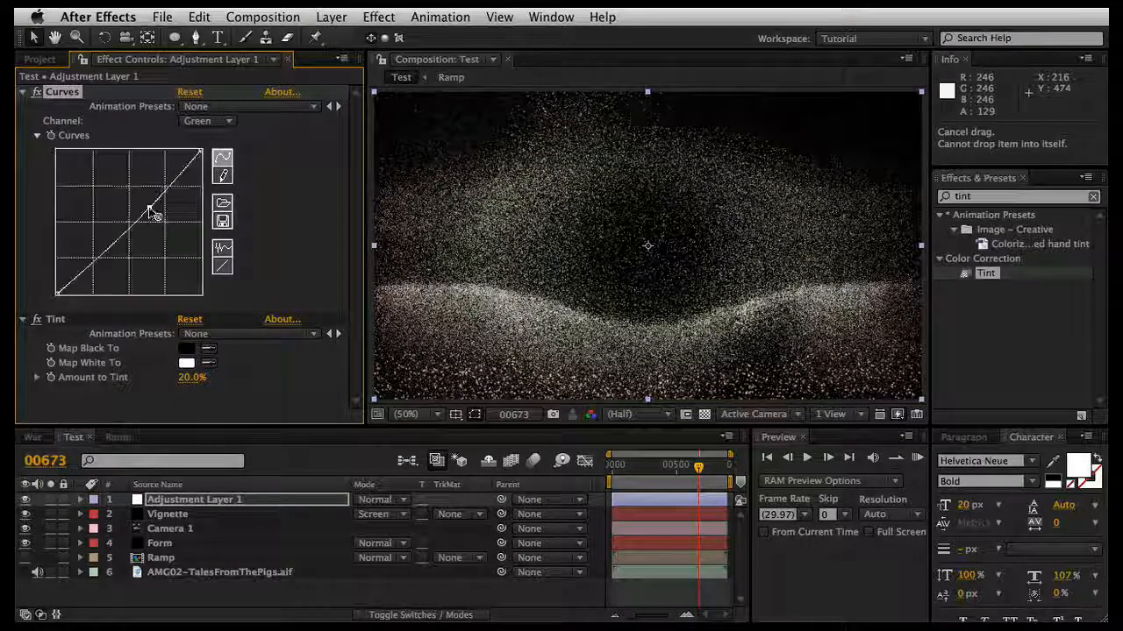
Step: Lower the midtones of the Blue channel in Curves and deselect the adjustment layer
click(204, 120)
click(202, 135)
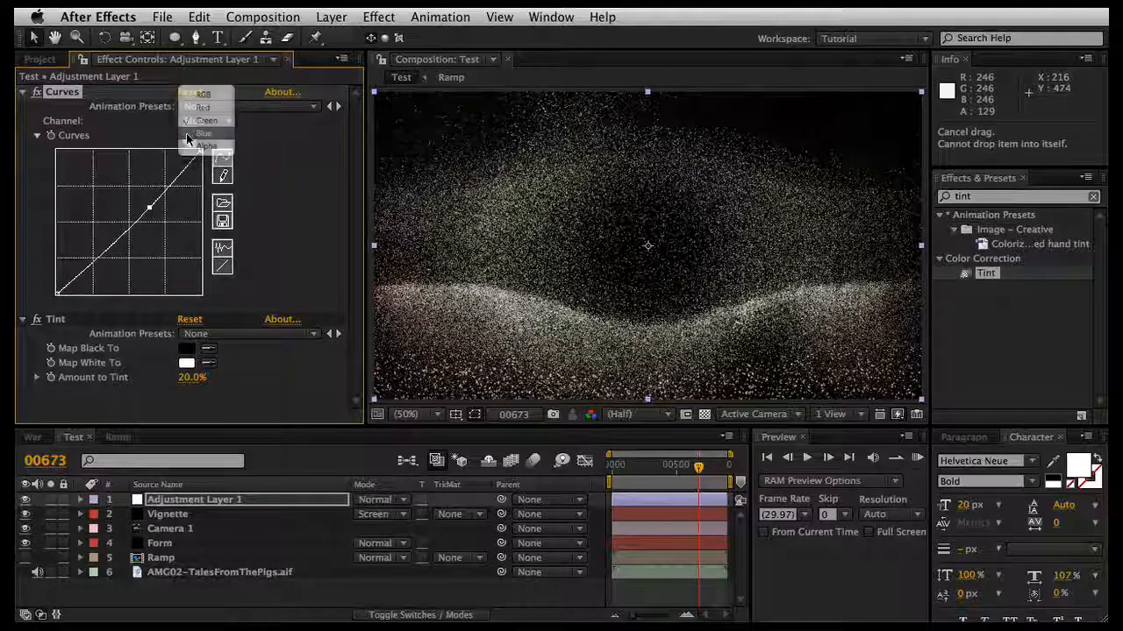
drag(152, 212, 155, 216)
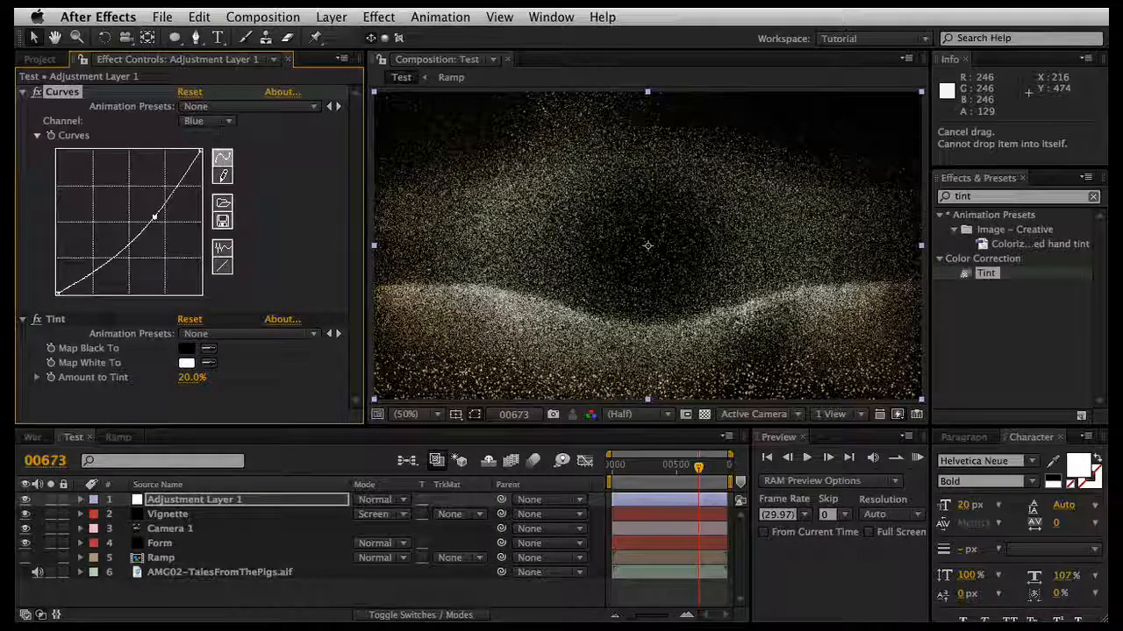
click(346, 597)
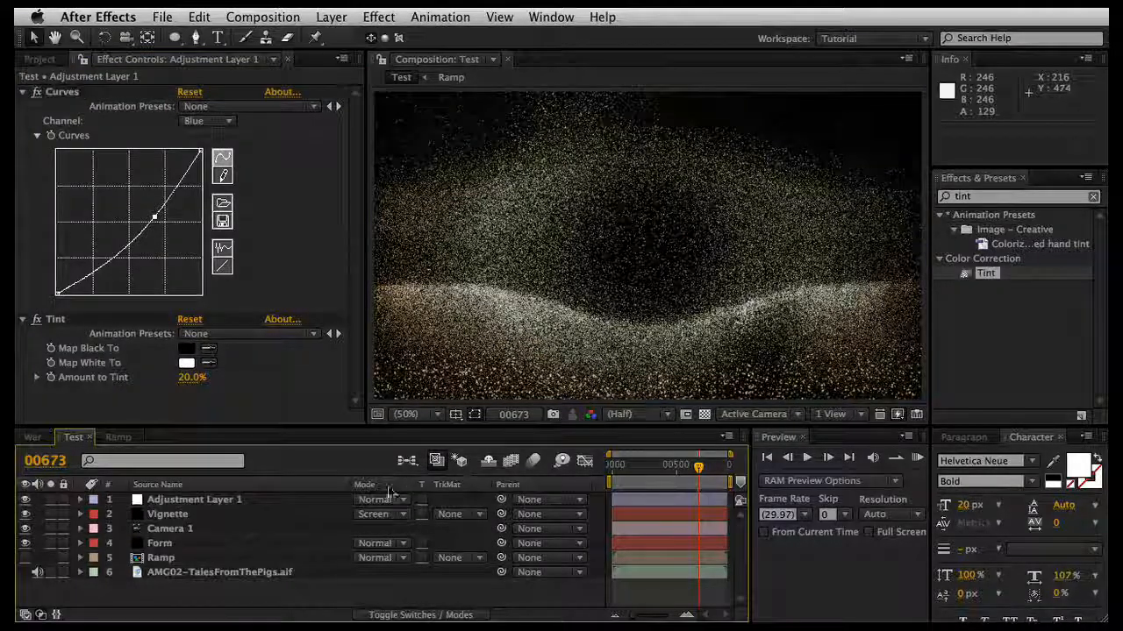
Step: Enable motion blur for the Test composition and for the Form layer, and return to the first frame
click(534, 462)
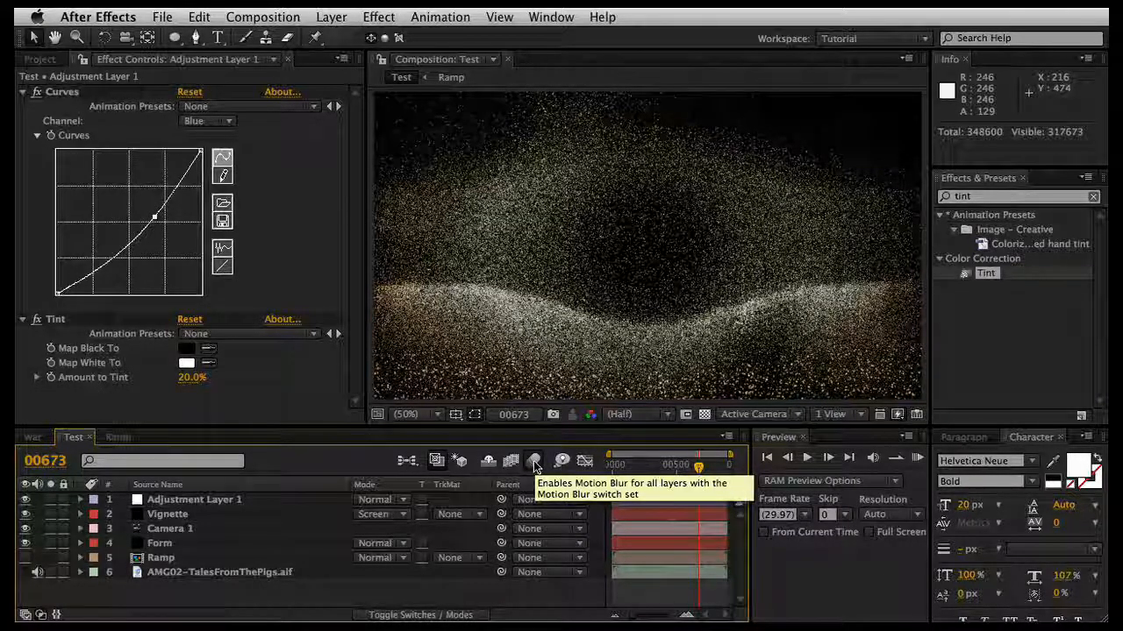
click(210, 531)
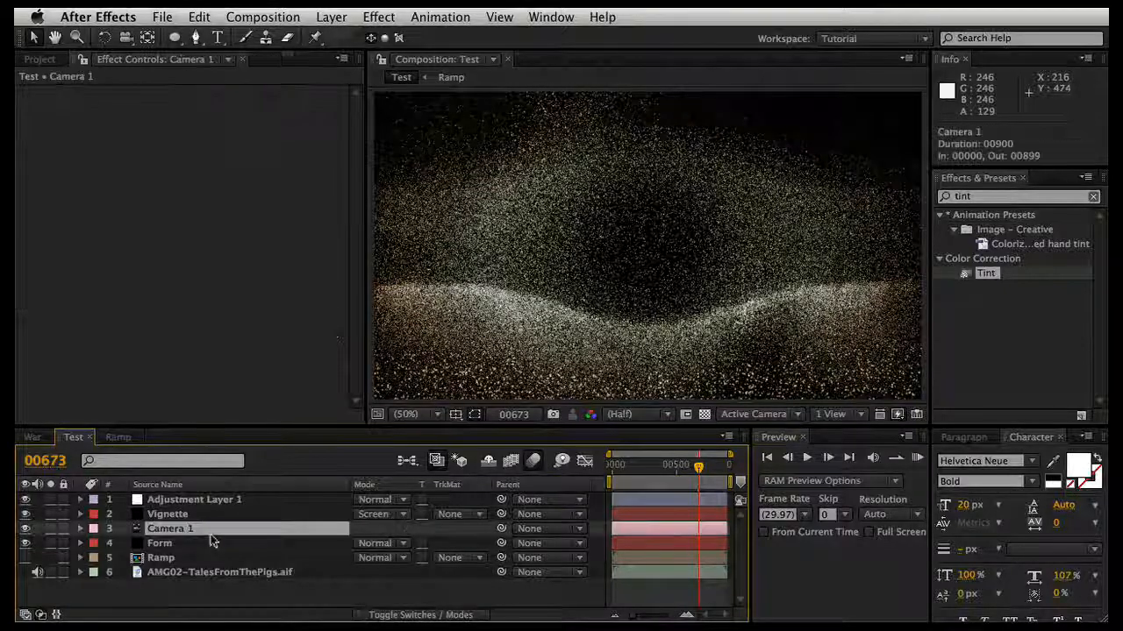
click(251, 543)
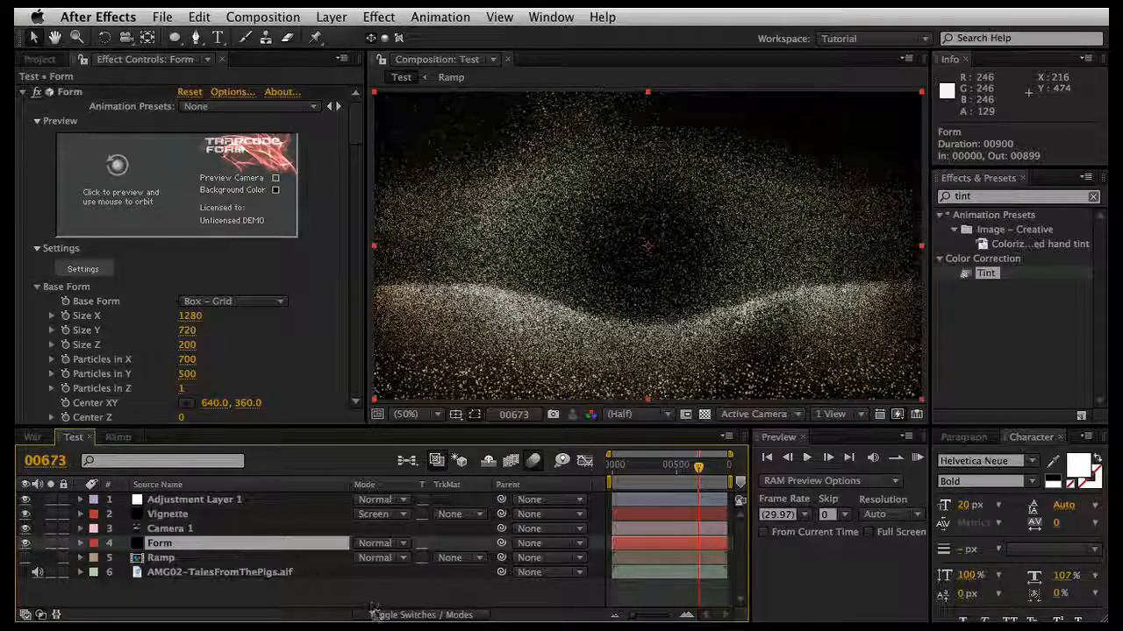
click(399, 615)
click(423, 543)
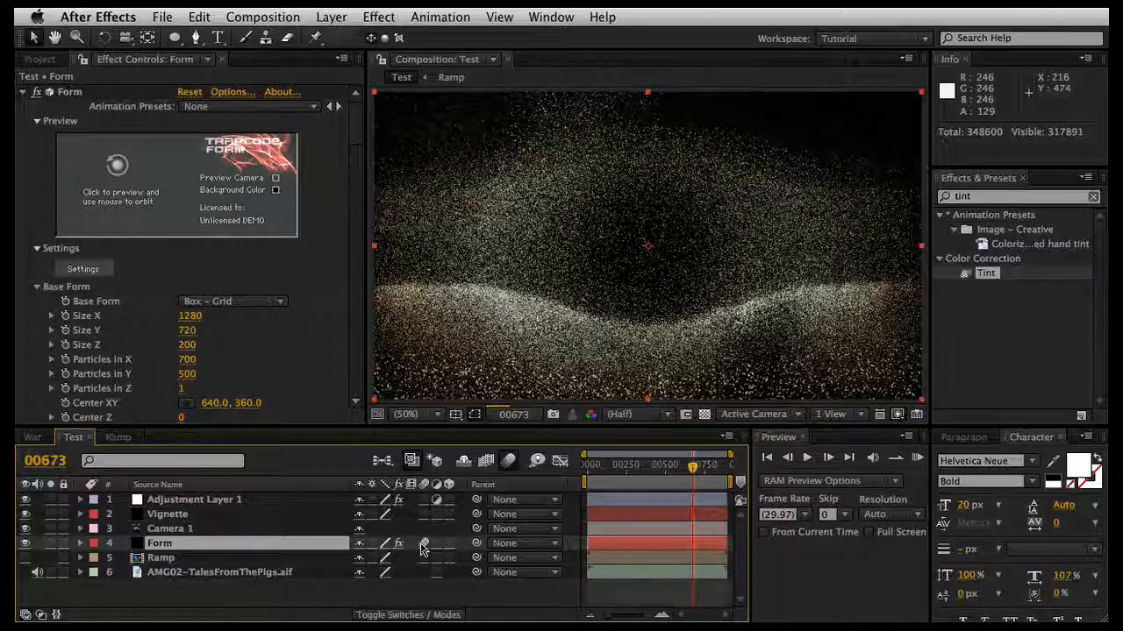
key(Home)
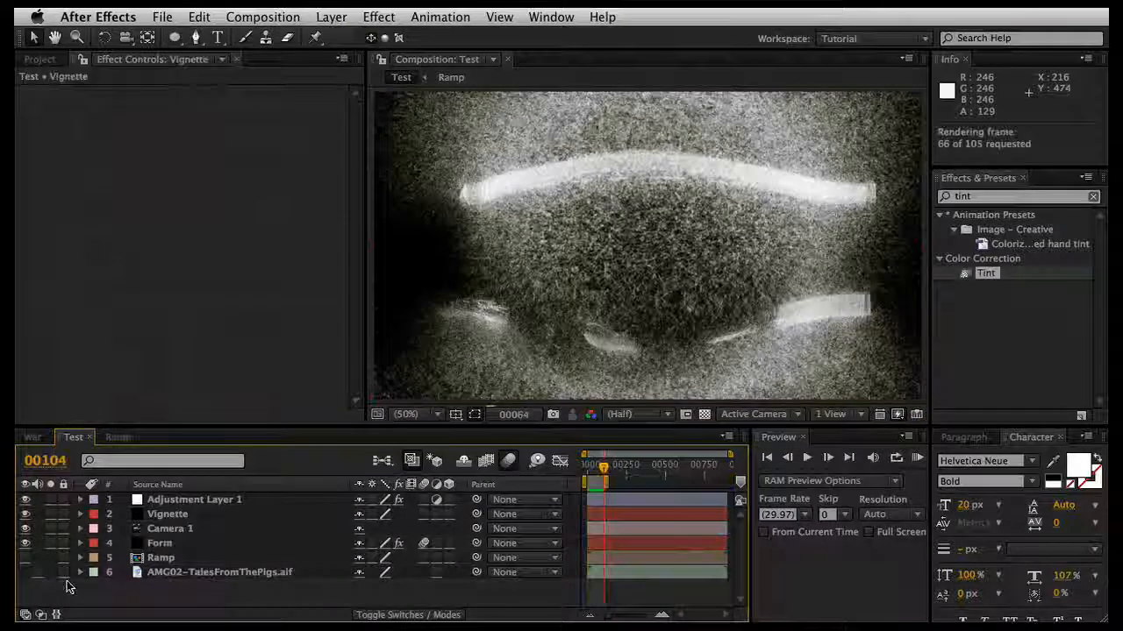